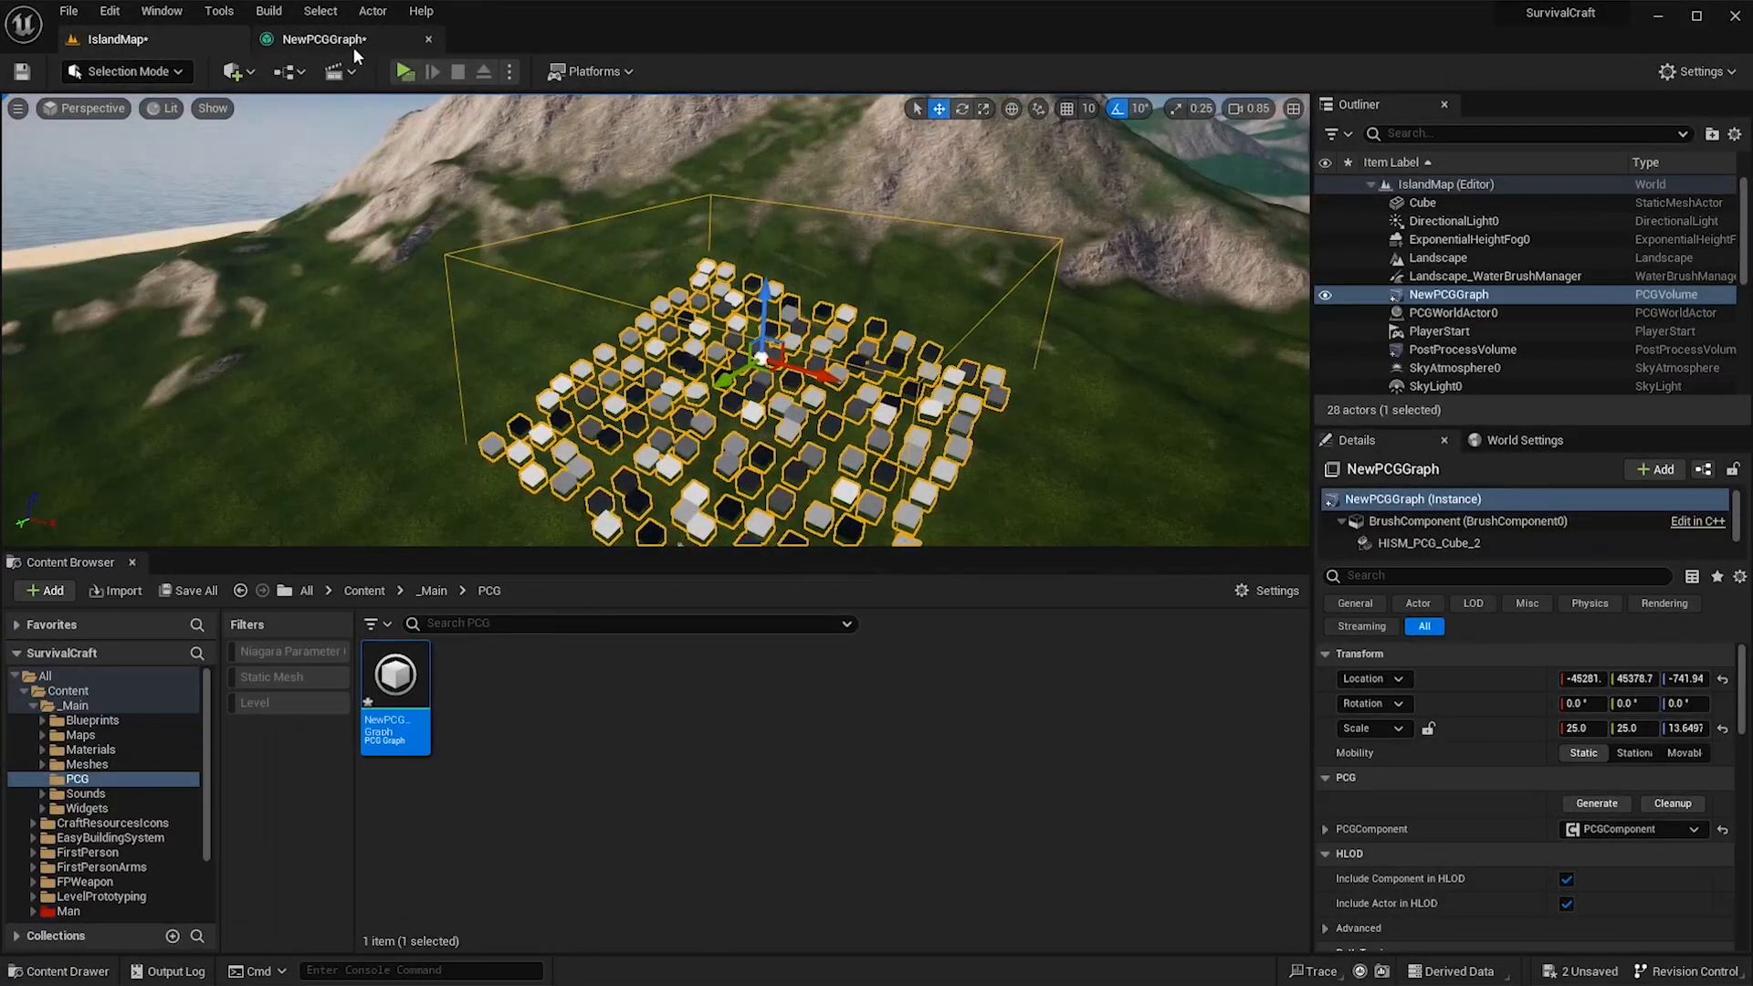
Review the Density Filter node's settings in the PCG_IslandMap graph and return to the IslandMap level
left_click(353, 43)
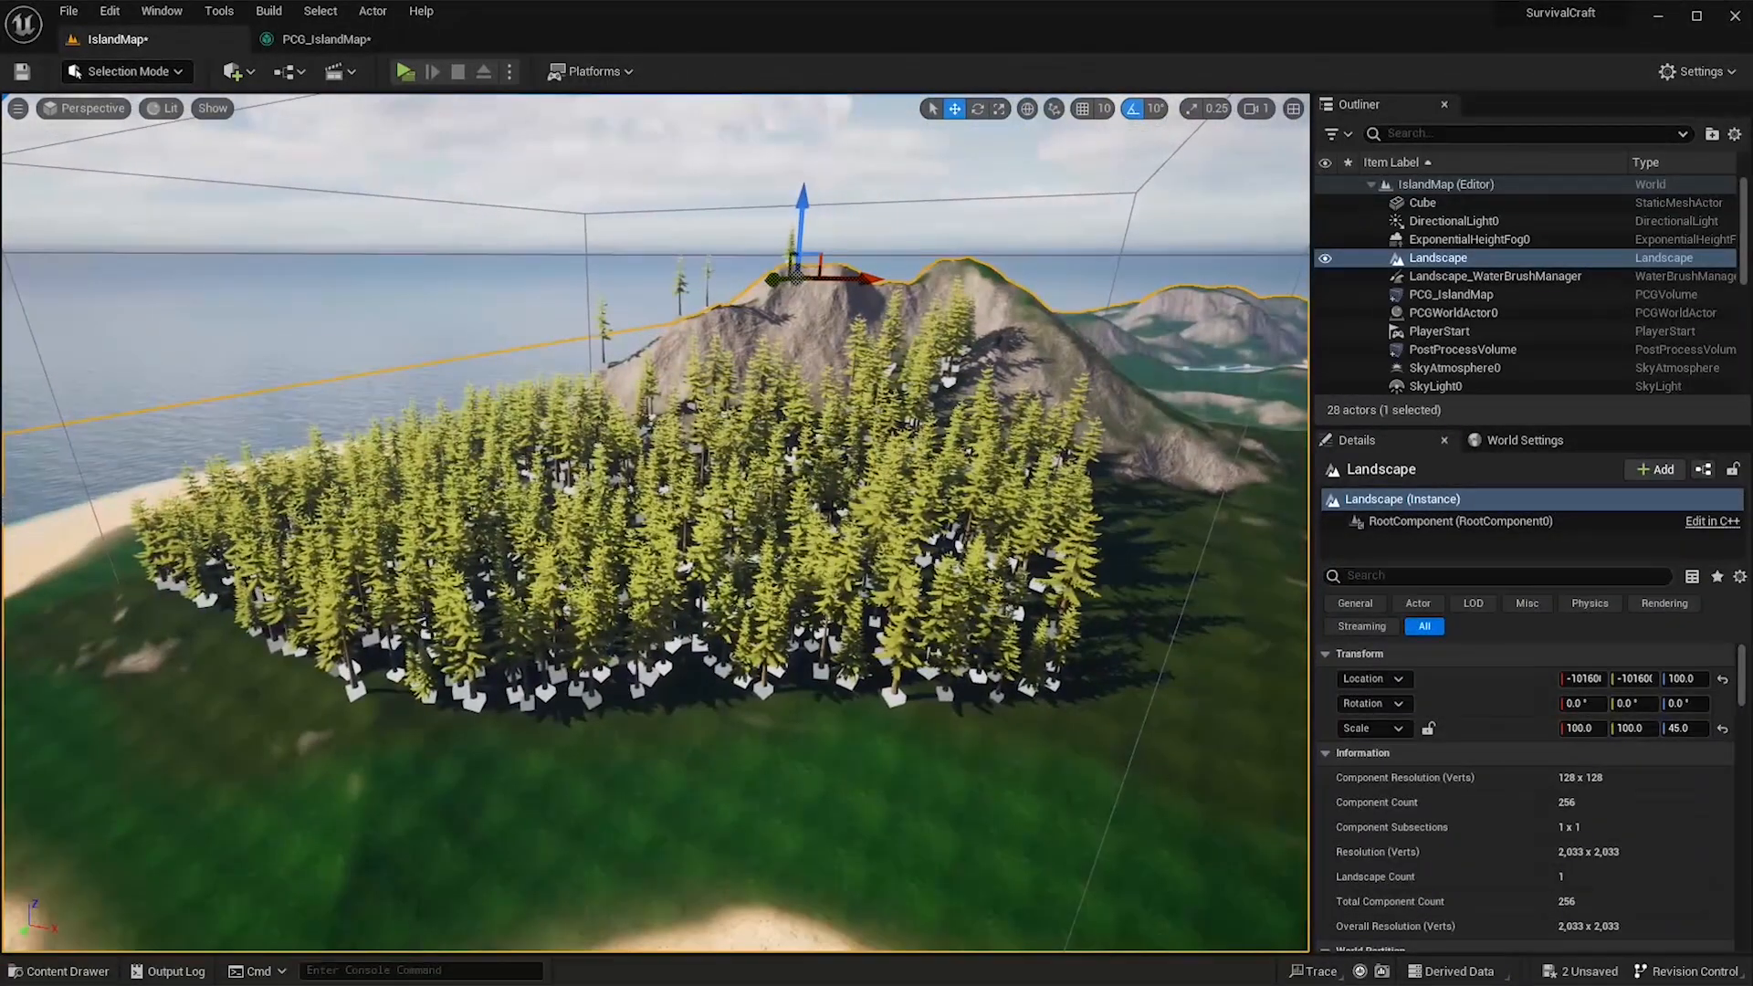
left_click(375, 39)
left_click(773, 299)
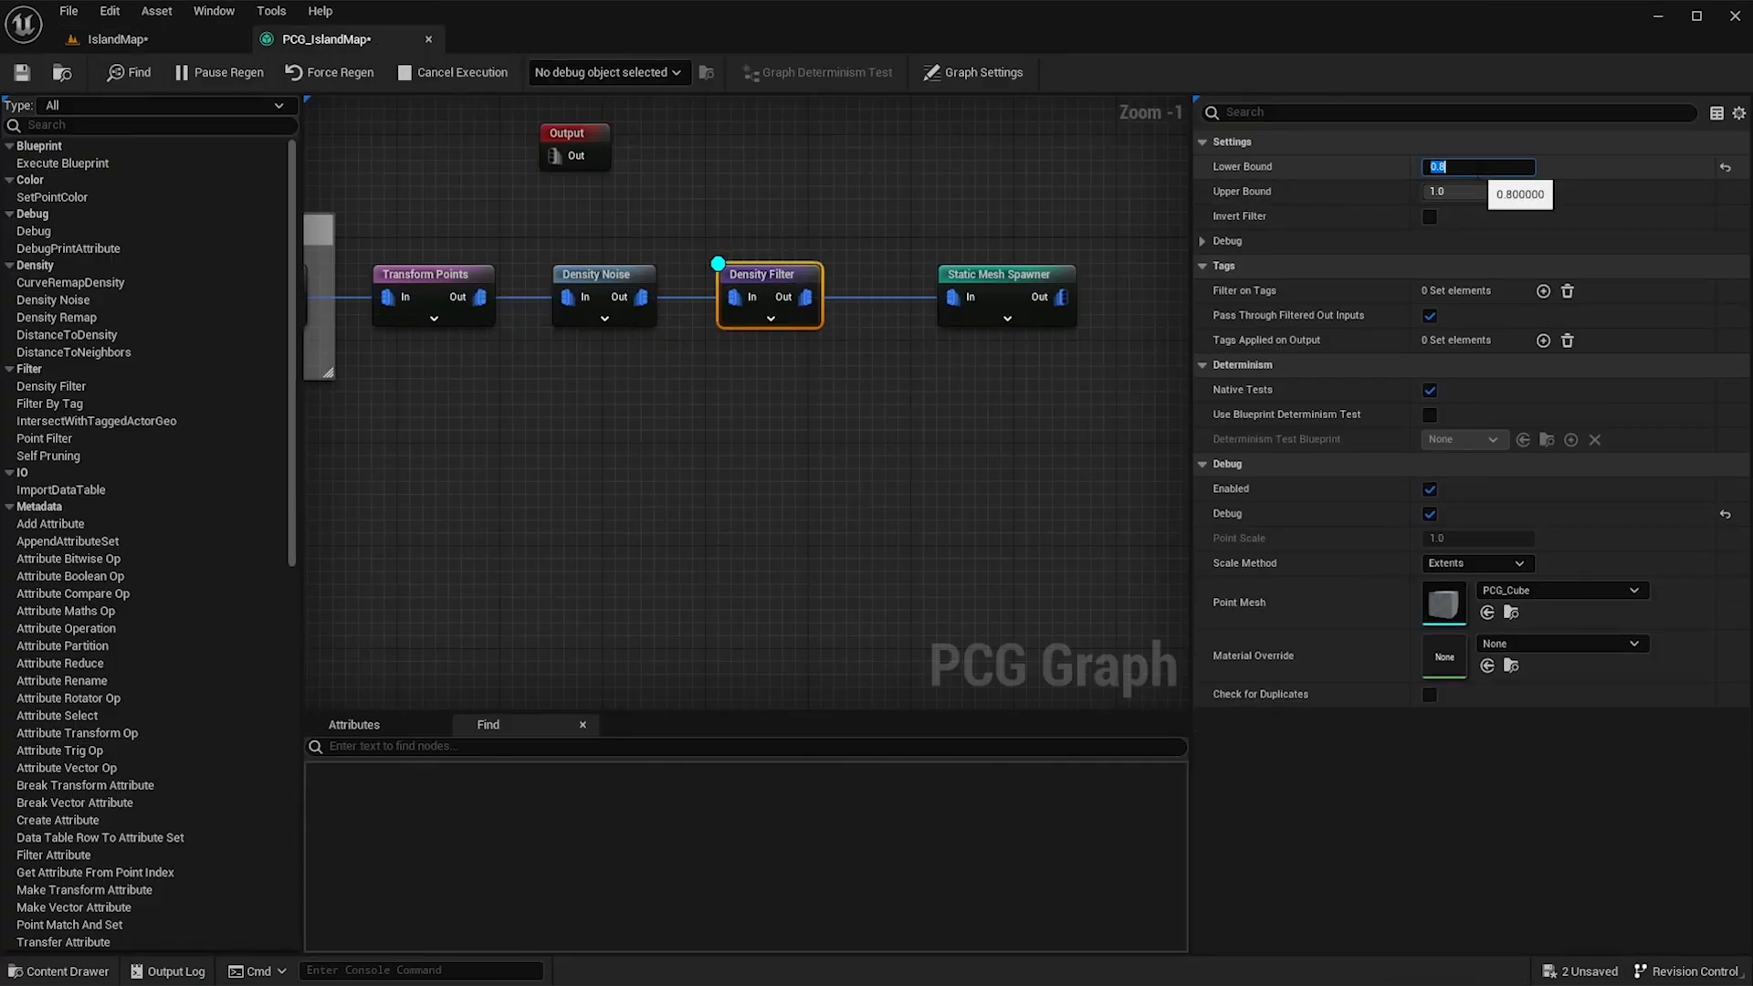
left_click(167, 38)
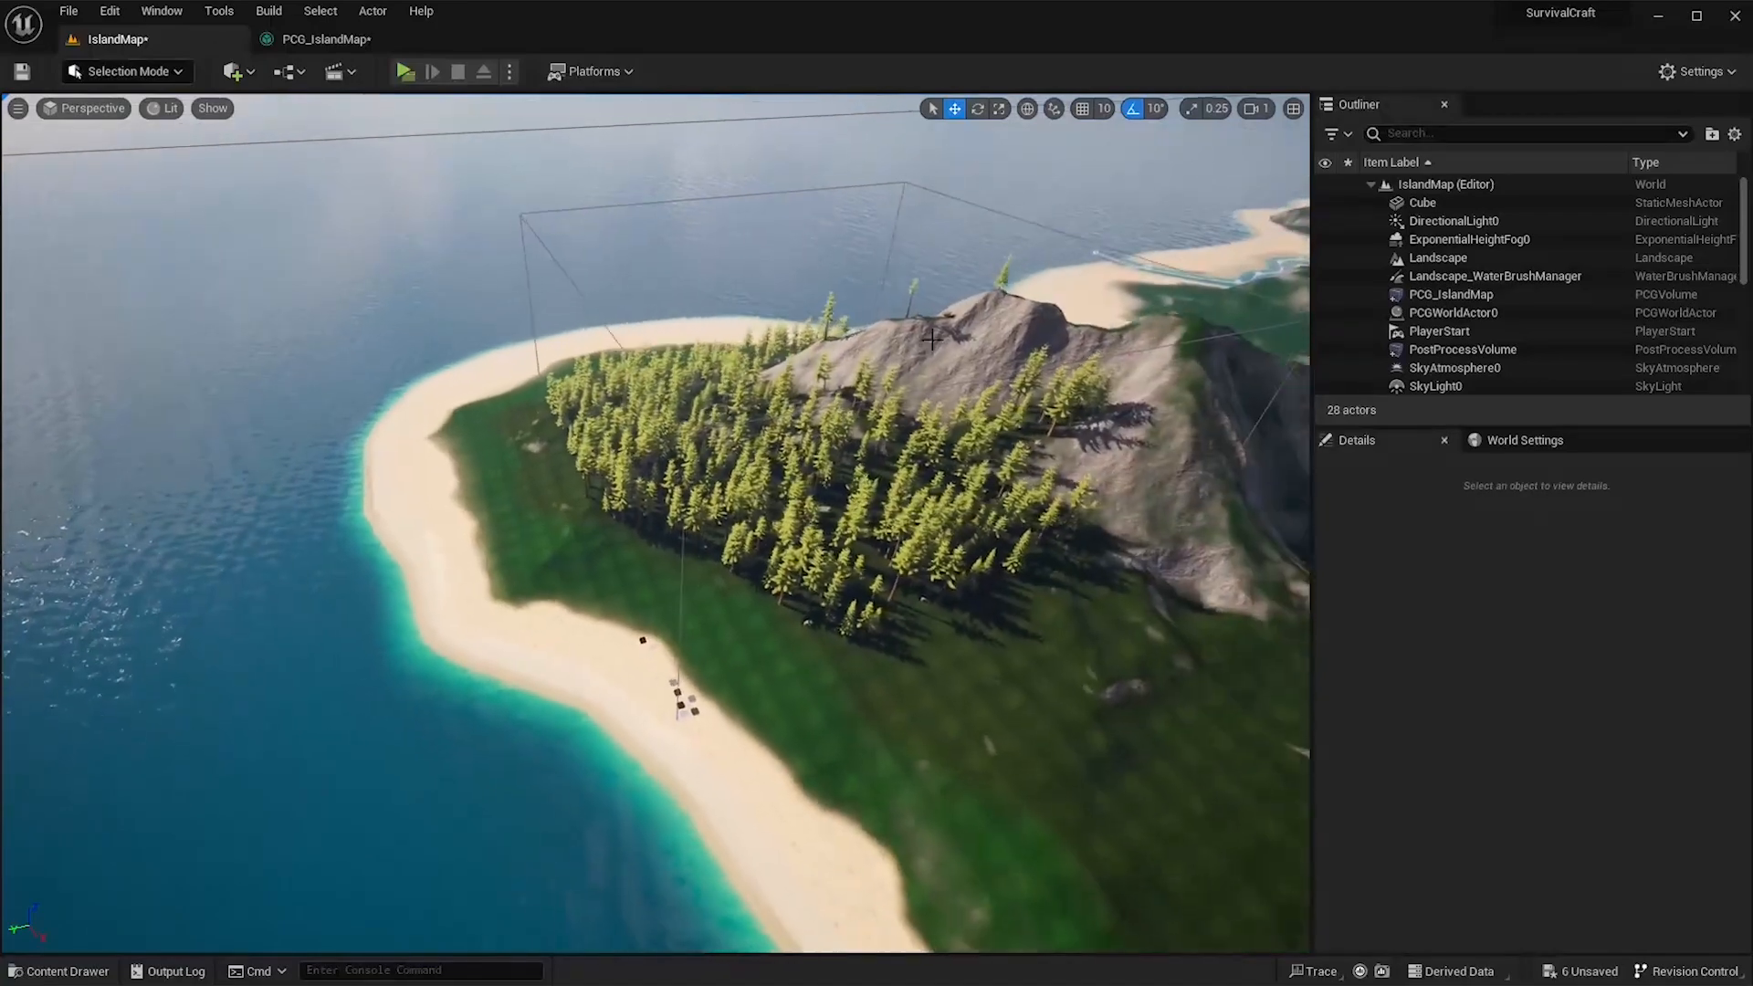
Select the PCG_IslandMap forest volume and move it across the island toward the coast
left_click(919, 382)
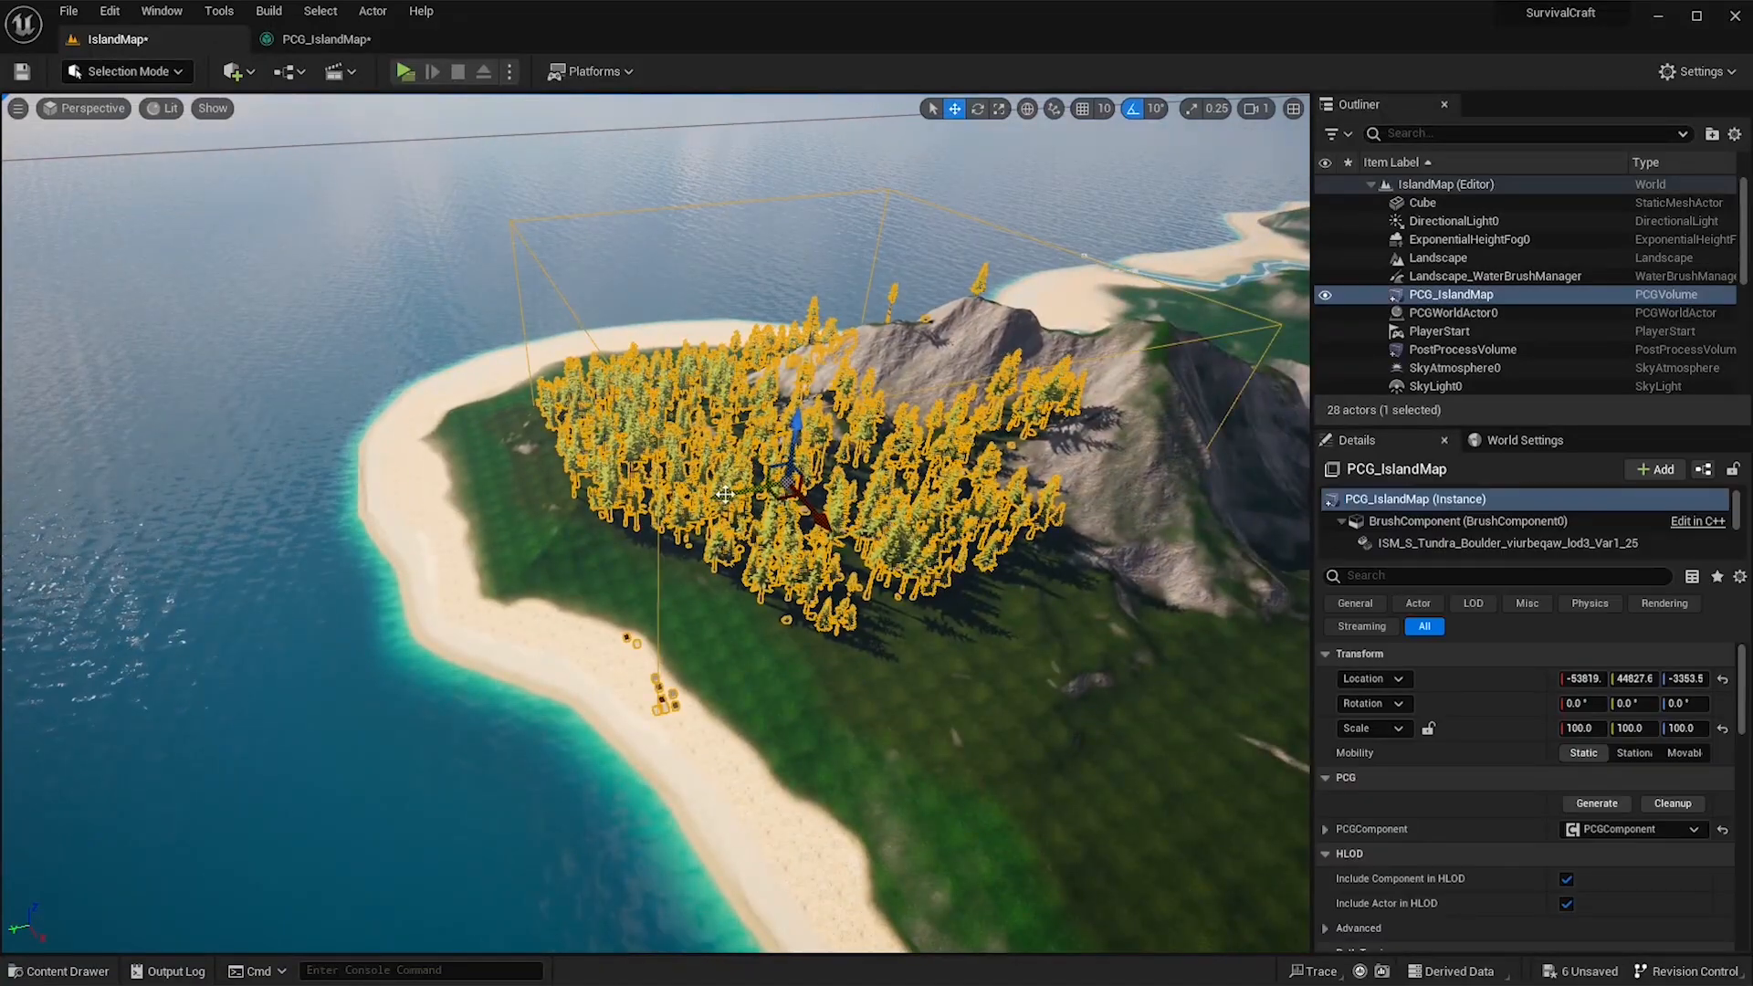
left_click_drag(725, 494, 564, 519)
right_click_drag(564, 518, 694, 548)
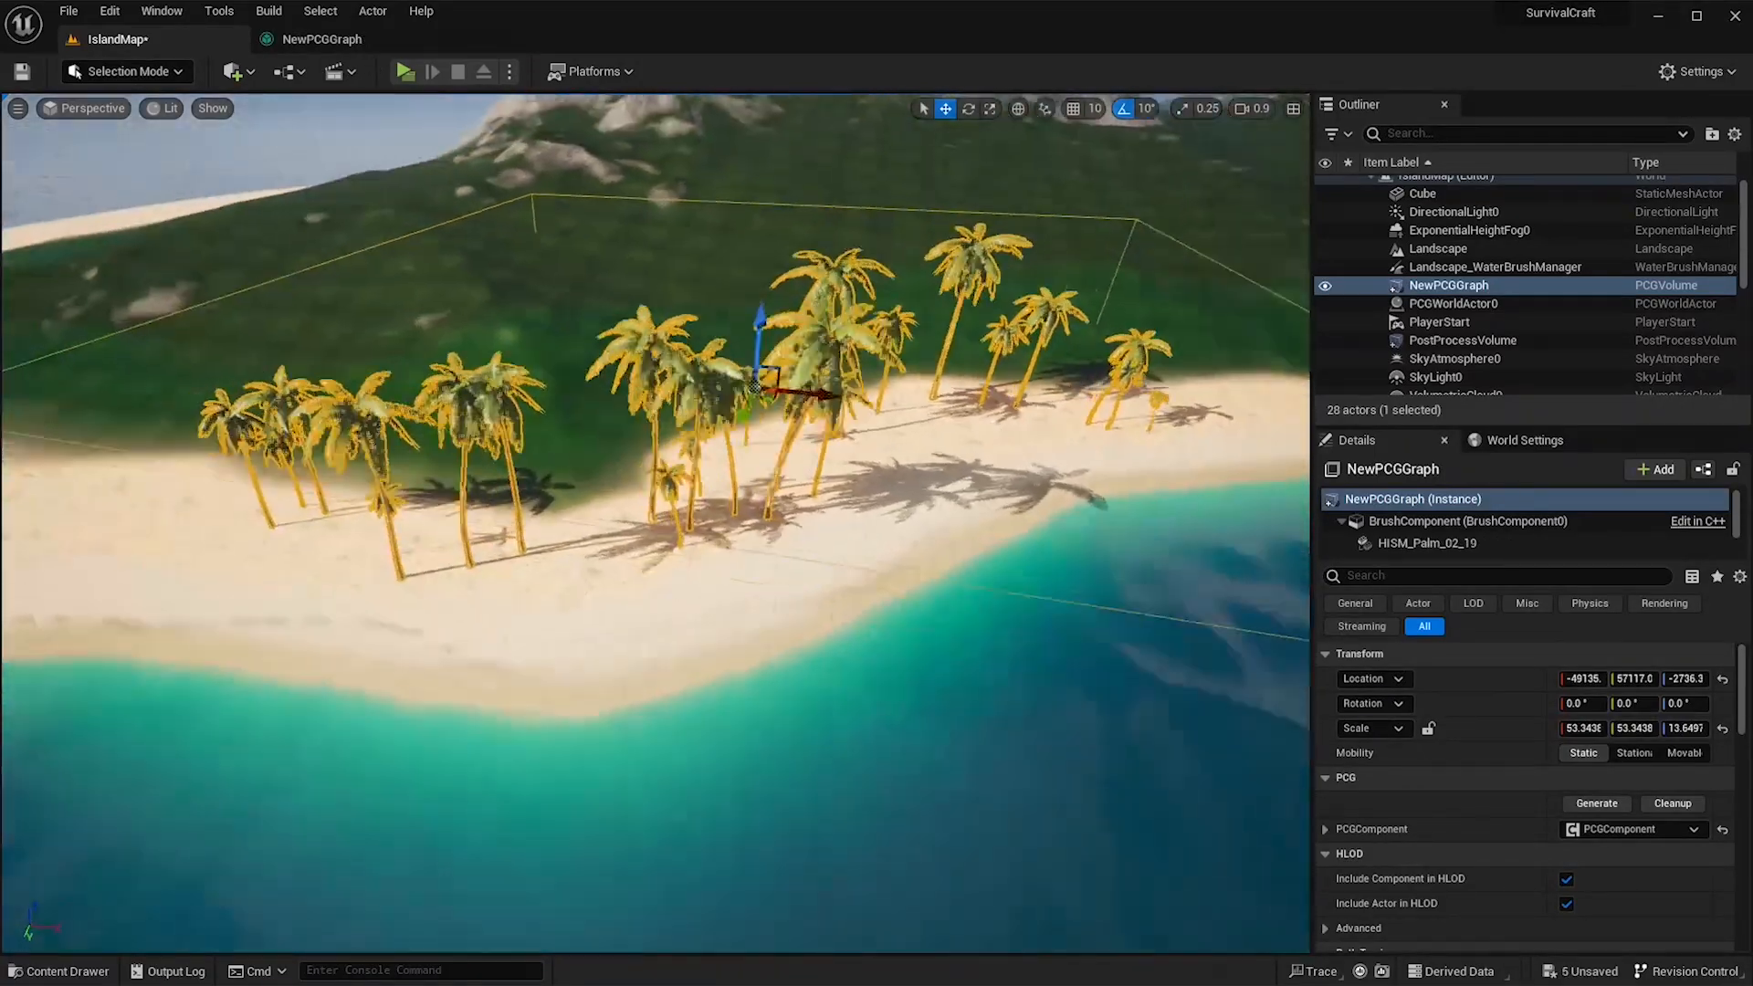
Enlarge the palm tree PCG volume on the beach by setting its X and Y scale to 500
mouse_move(655, 520)
right_mouse_down()
mouse_move(681, 528)
mouse_move(639, 520)
right_mouse_up()
left_click(1583, 727)
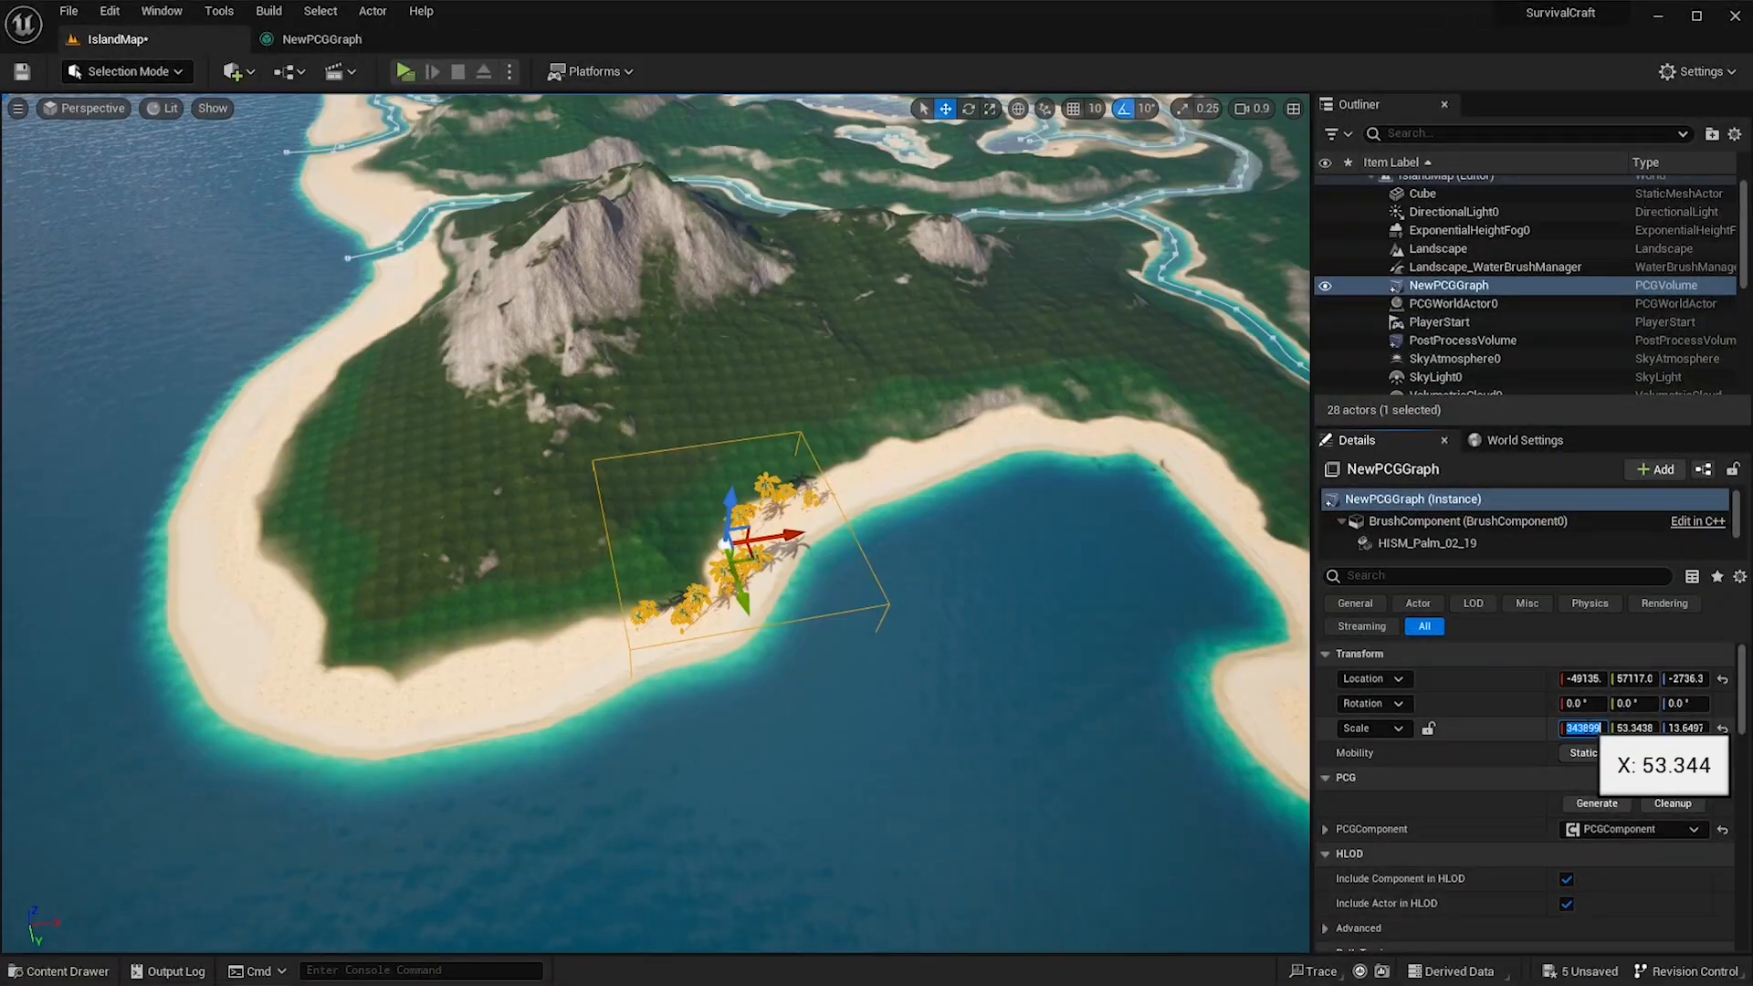
type("500")
key("Return")
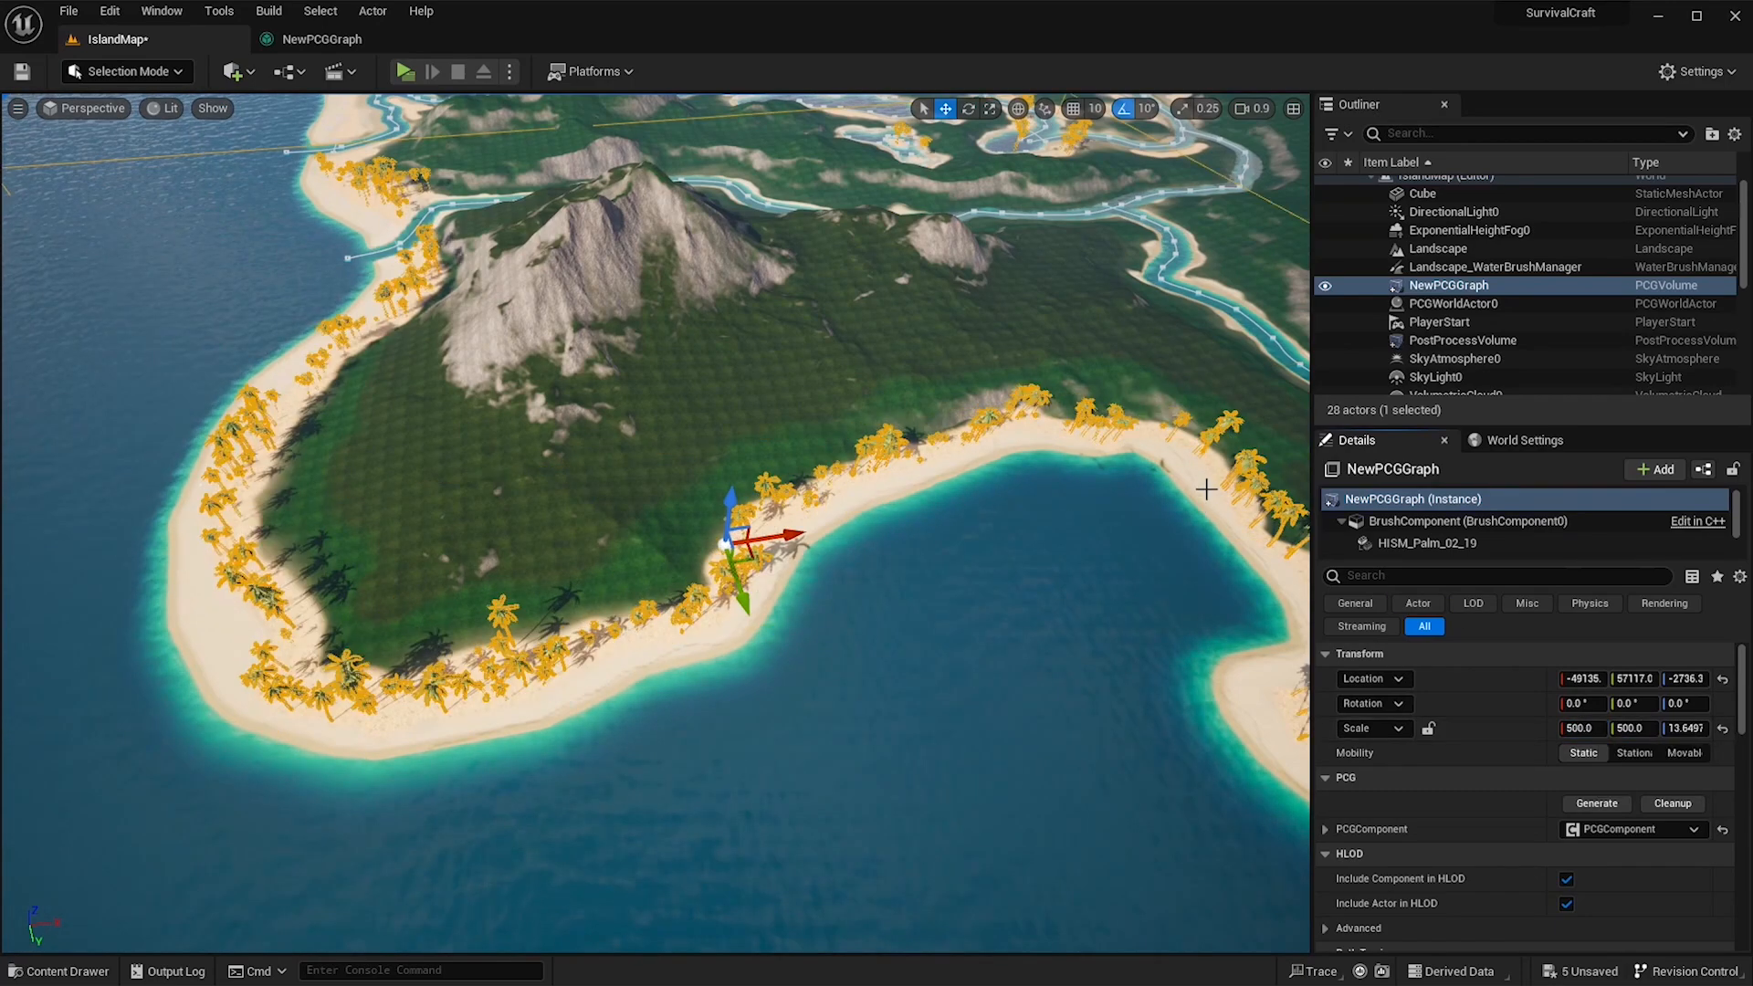
Examine the generated palms along the beaches, the pine forest behind them and the whole island from above
mouse_move(1185, 410)
right_mouse_down()
mouse_move(1151, 374)
mouse_move(1186, 374)
mouse_move(1150, 401)
mouse_move(1185, 406)
right_mouse_up()
left_click(1185, 410)
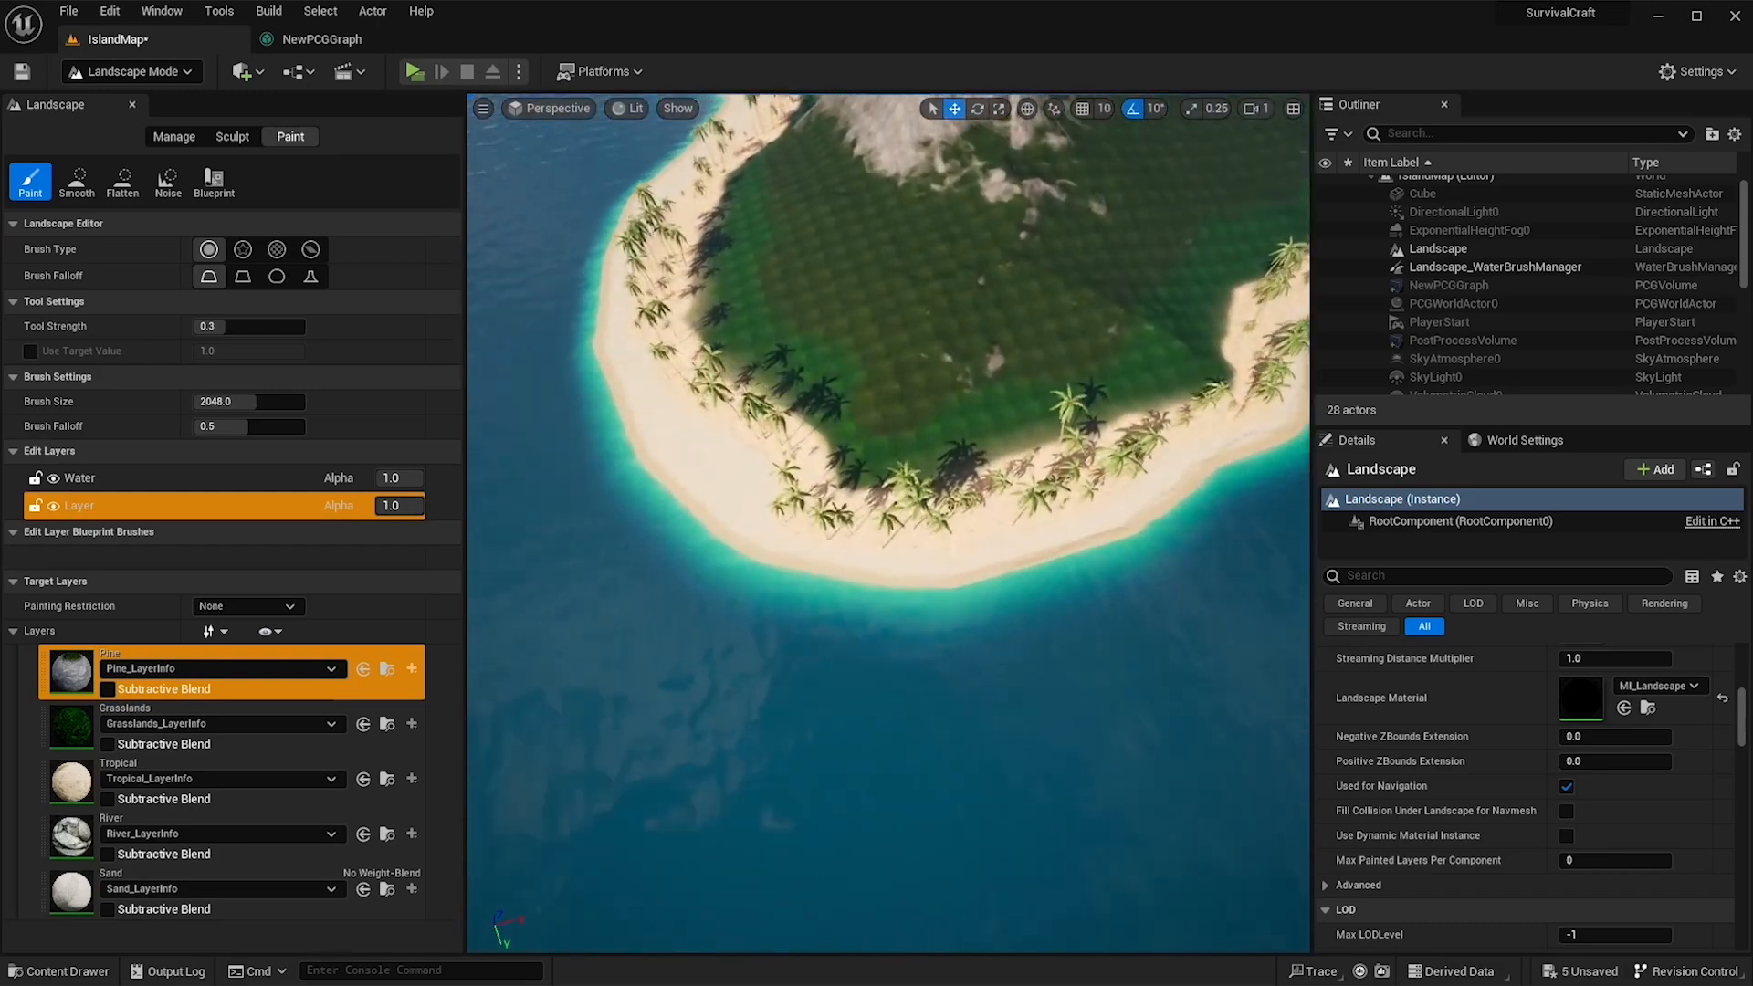
right_click_drag(887, 522, 888, 461)
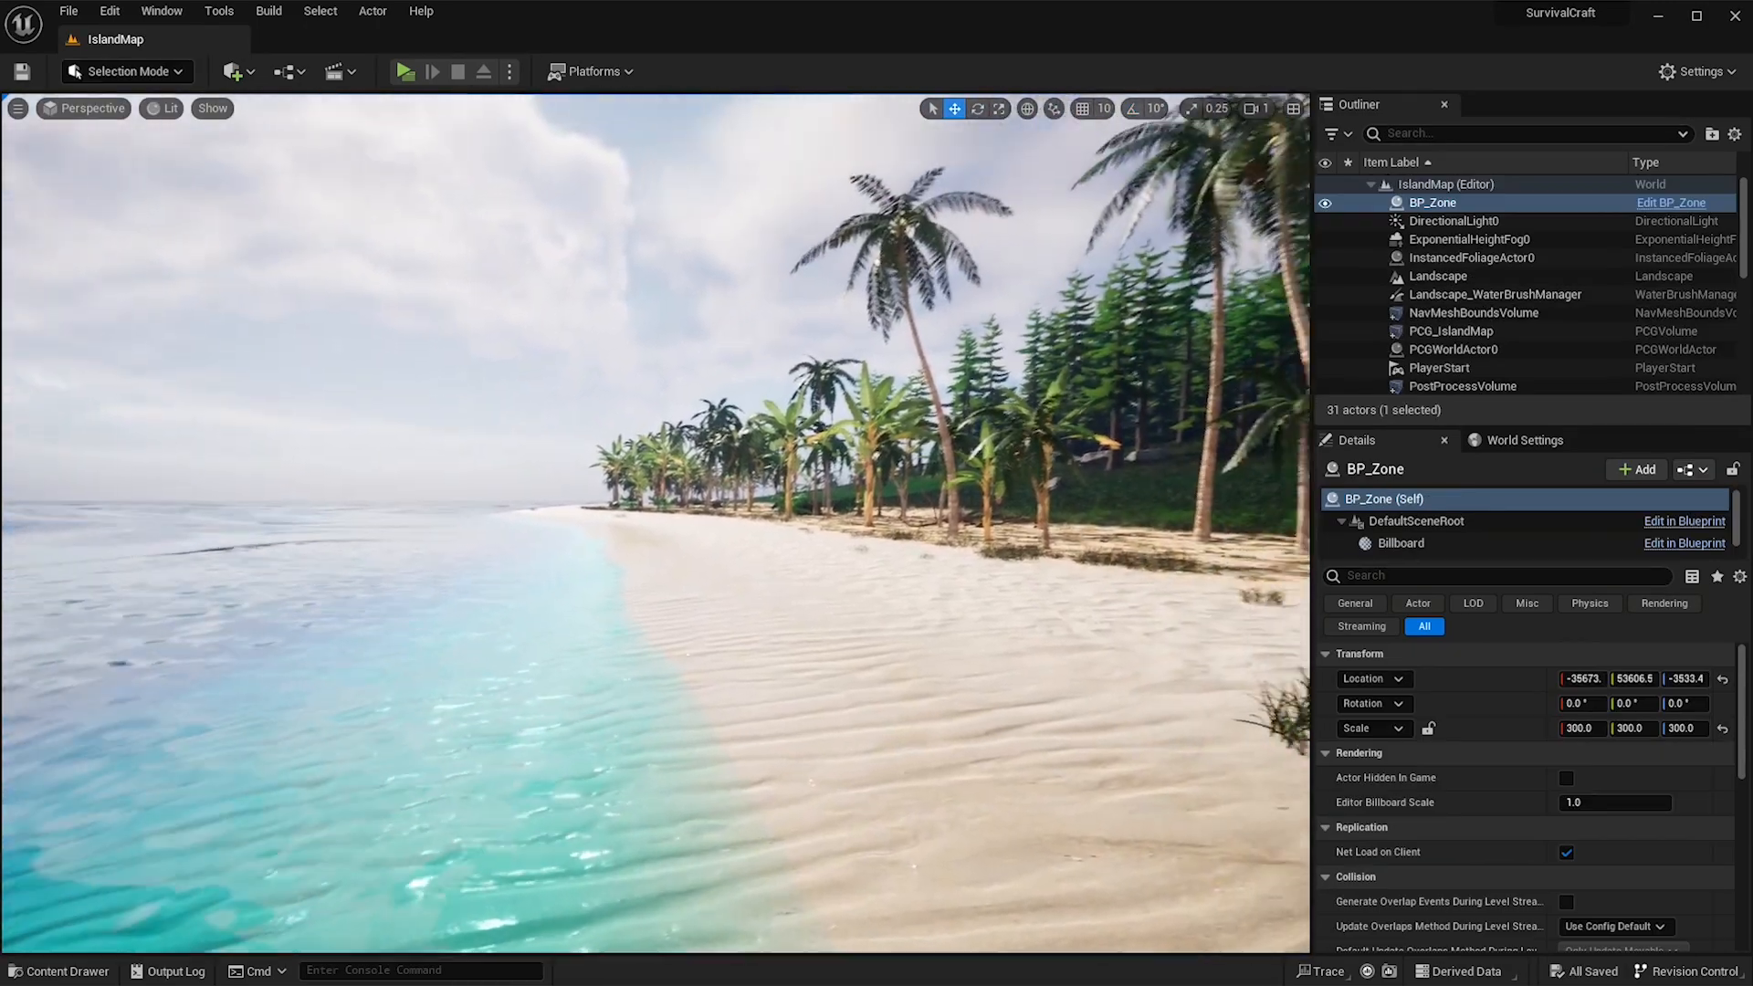
right_click_drag(656, 522, 1187, 466)
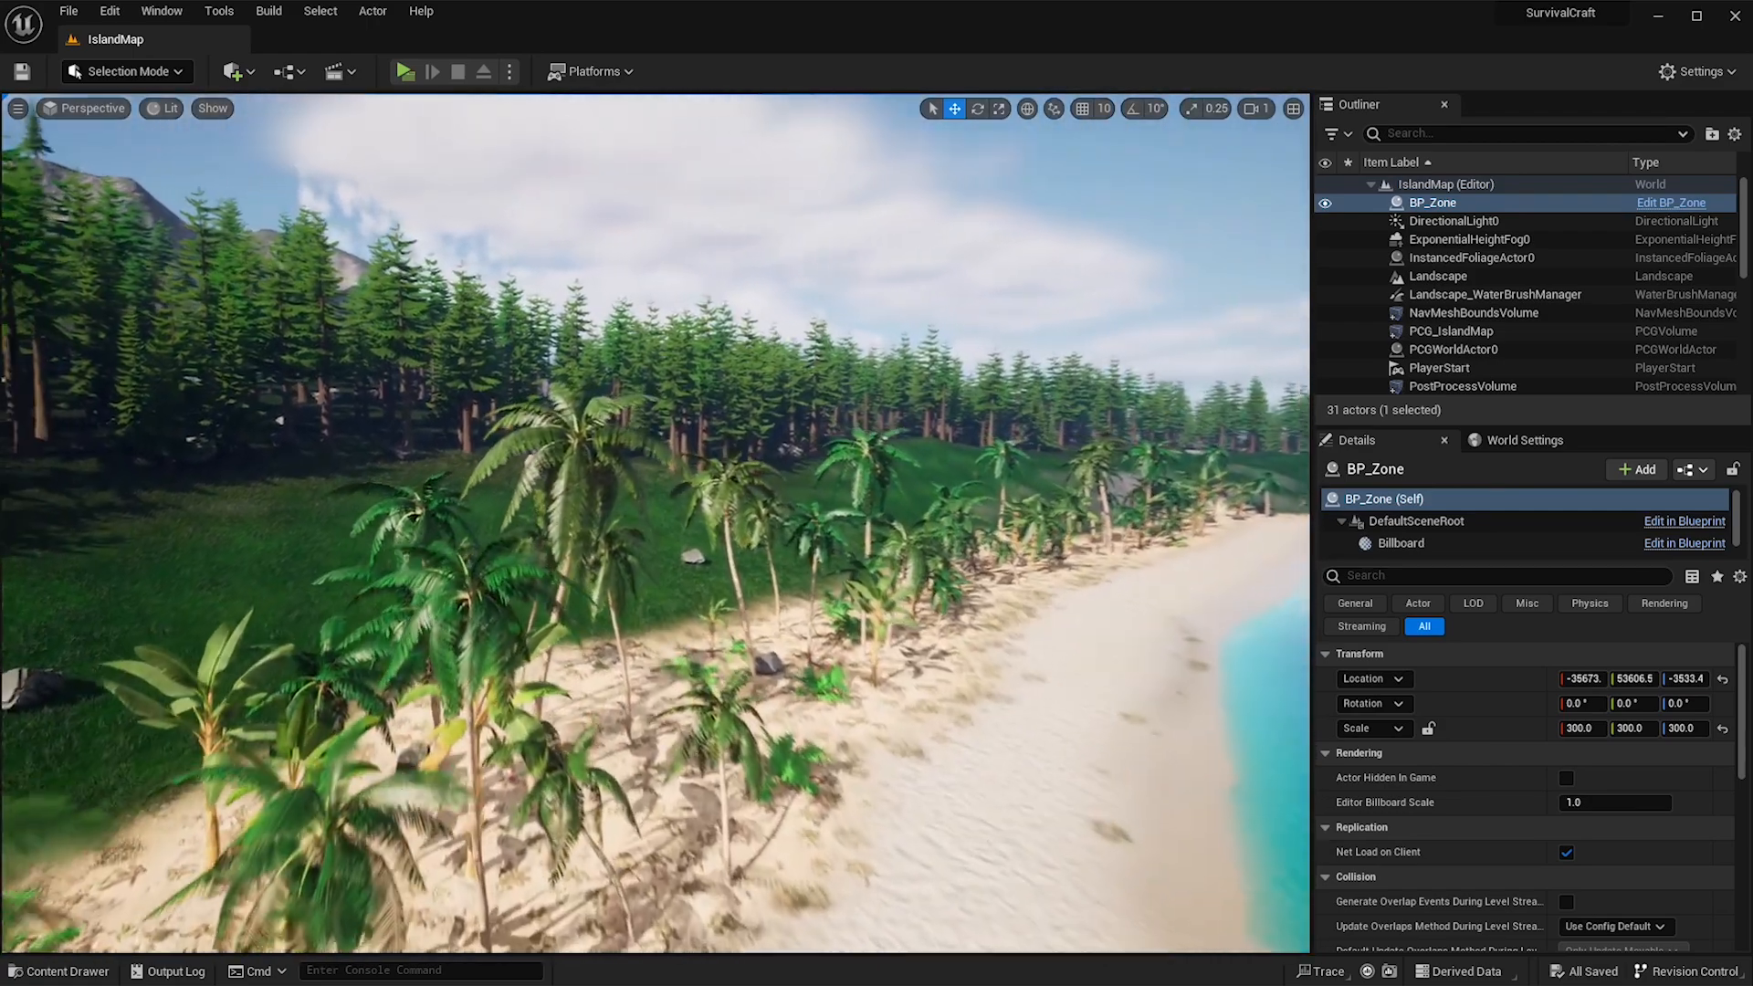
key("w")
right_click_drag(656, 522, 569, 522)
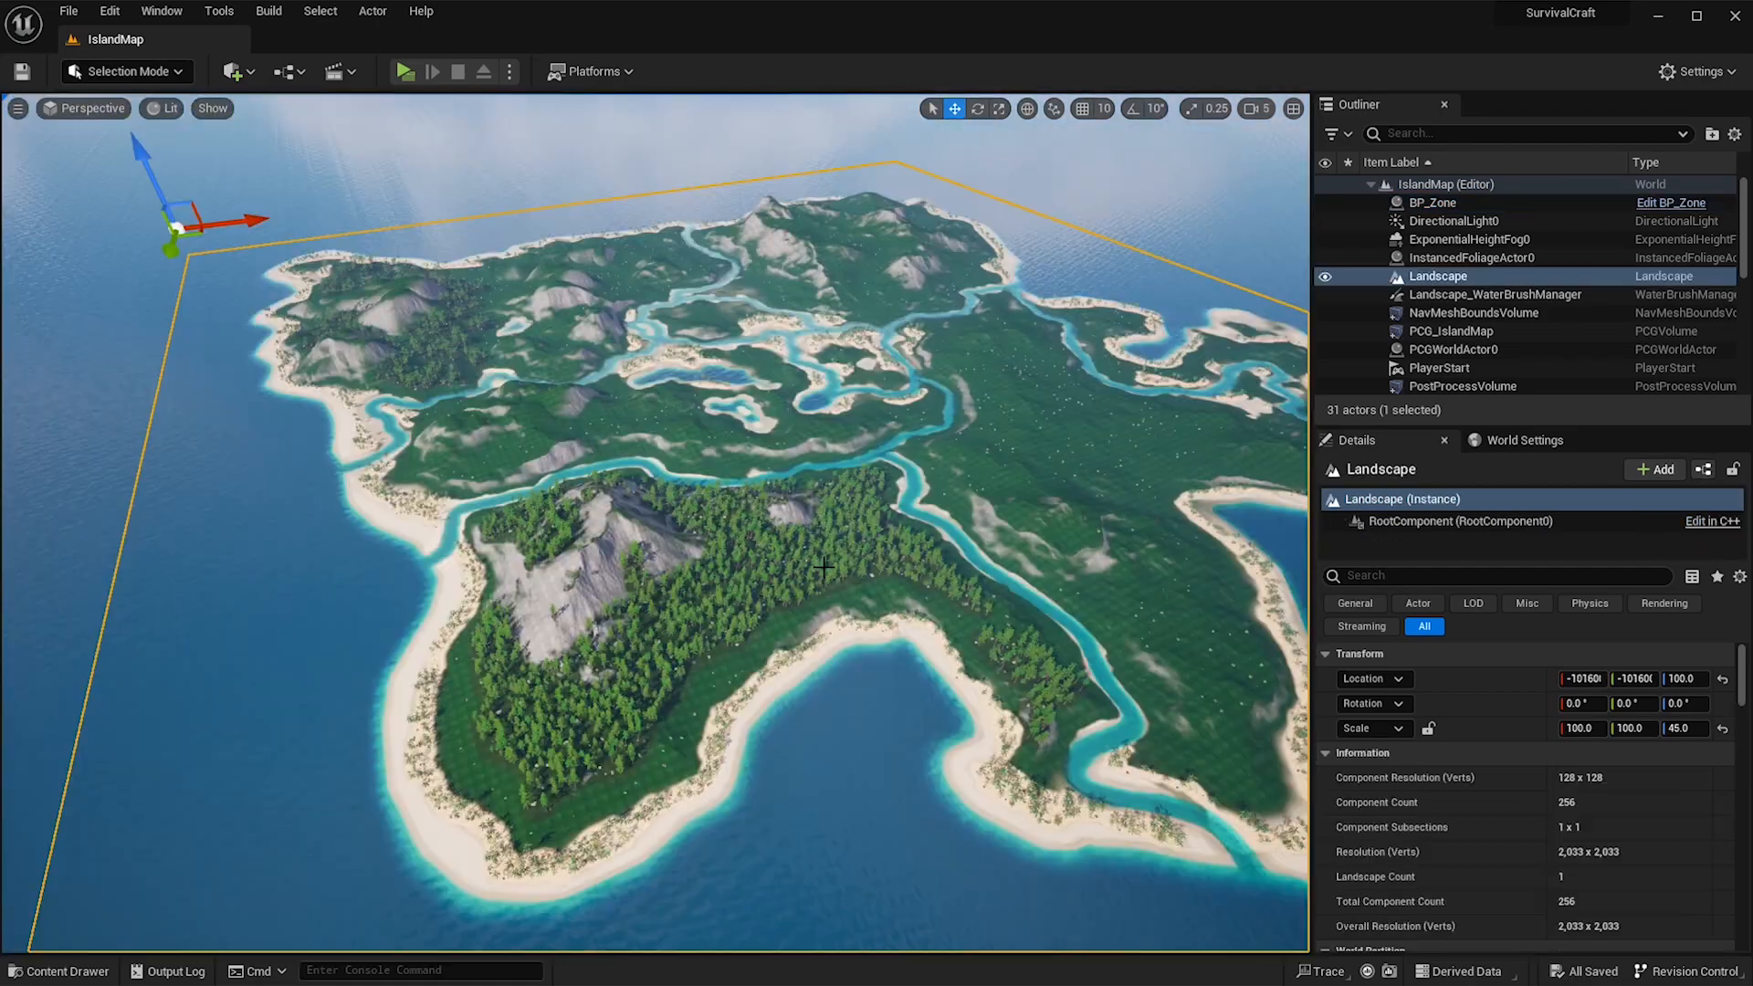
left_click(741, 545)
scroll(777, 547, "up", 10)
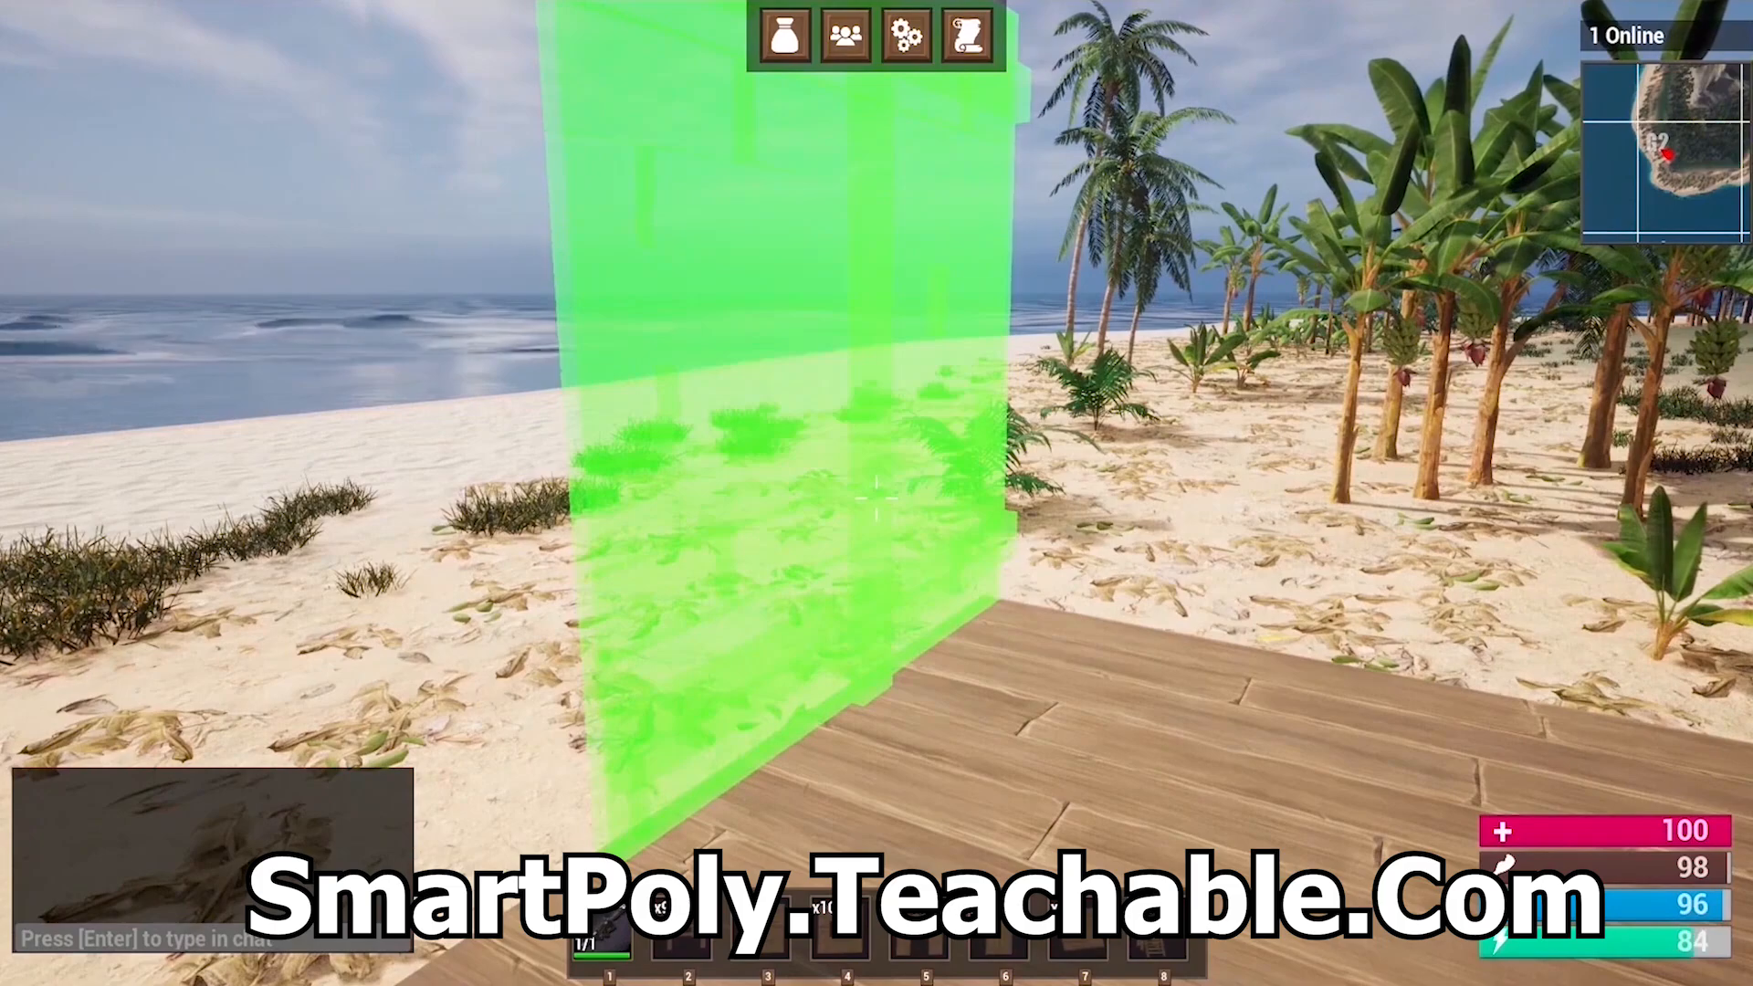
Place a wooden wall and an adjoining doorway wall along the edge of the wooden floor in the game
left_click(877, 499)
key("5")
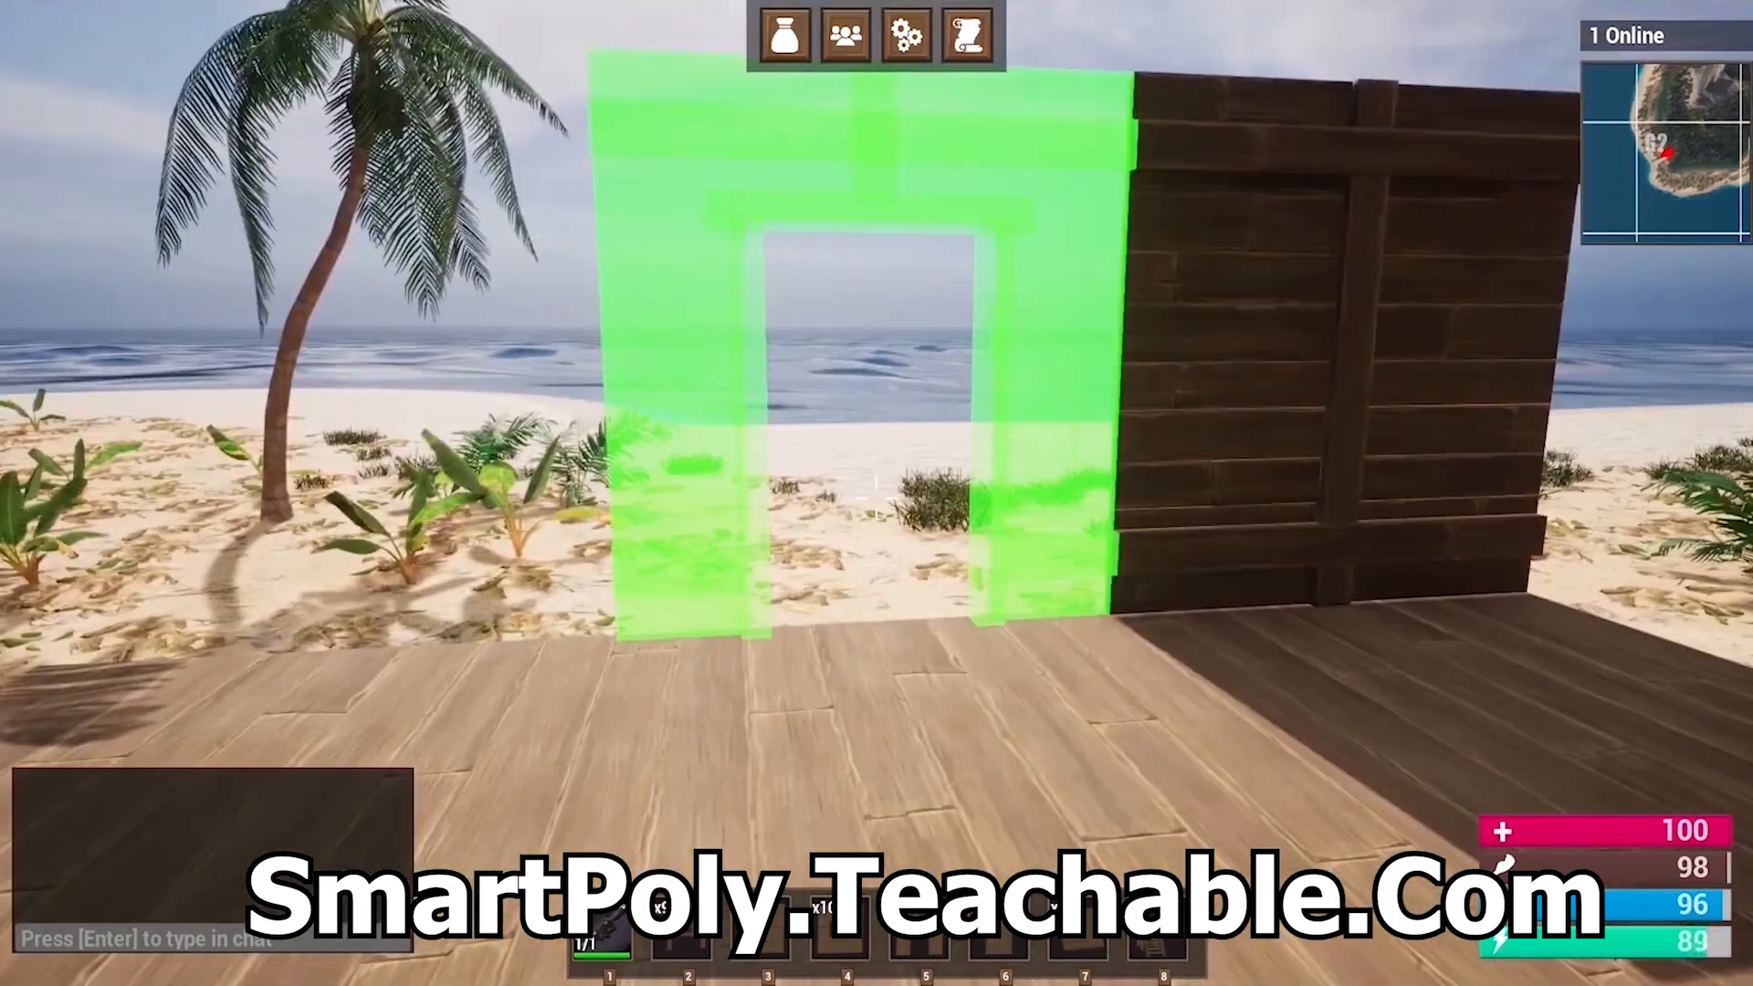
left_click(876, 498)
key("4")
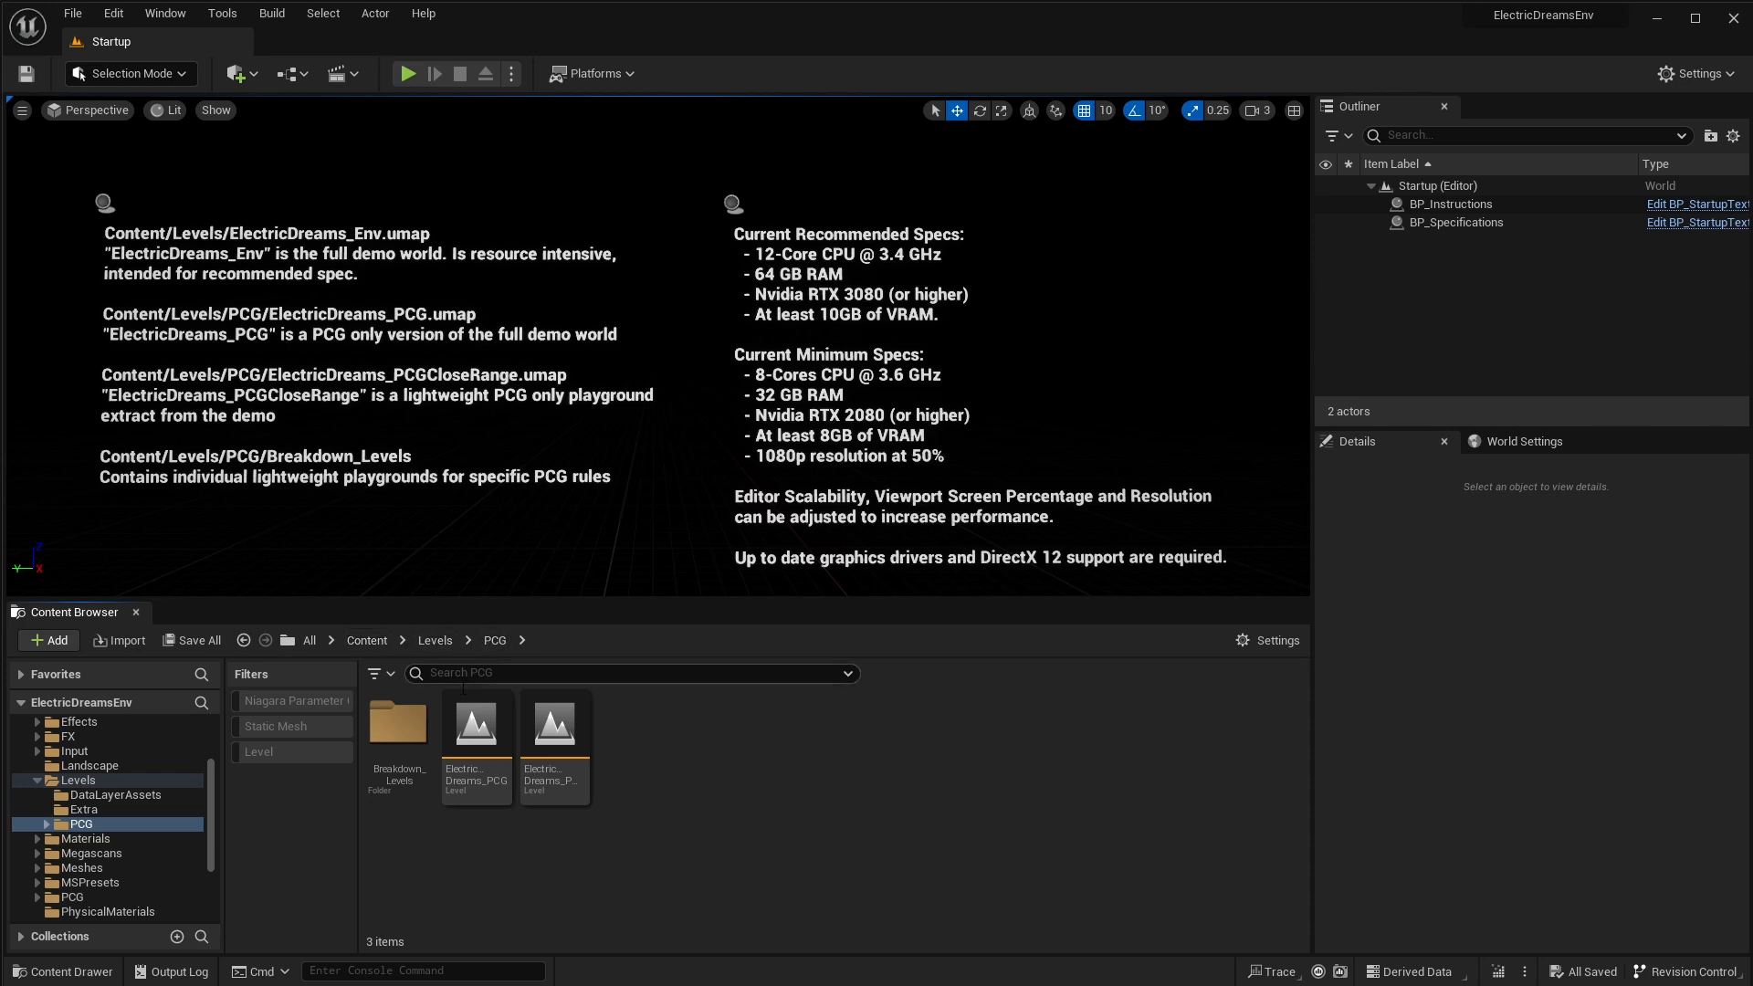
Open the ElectricDreams_PCGDitchAssembly level from the Breakdown_Levels folder and close the Content Browser
double_click(431, 726)
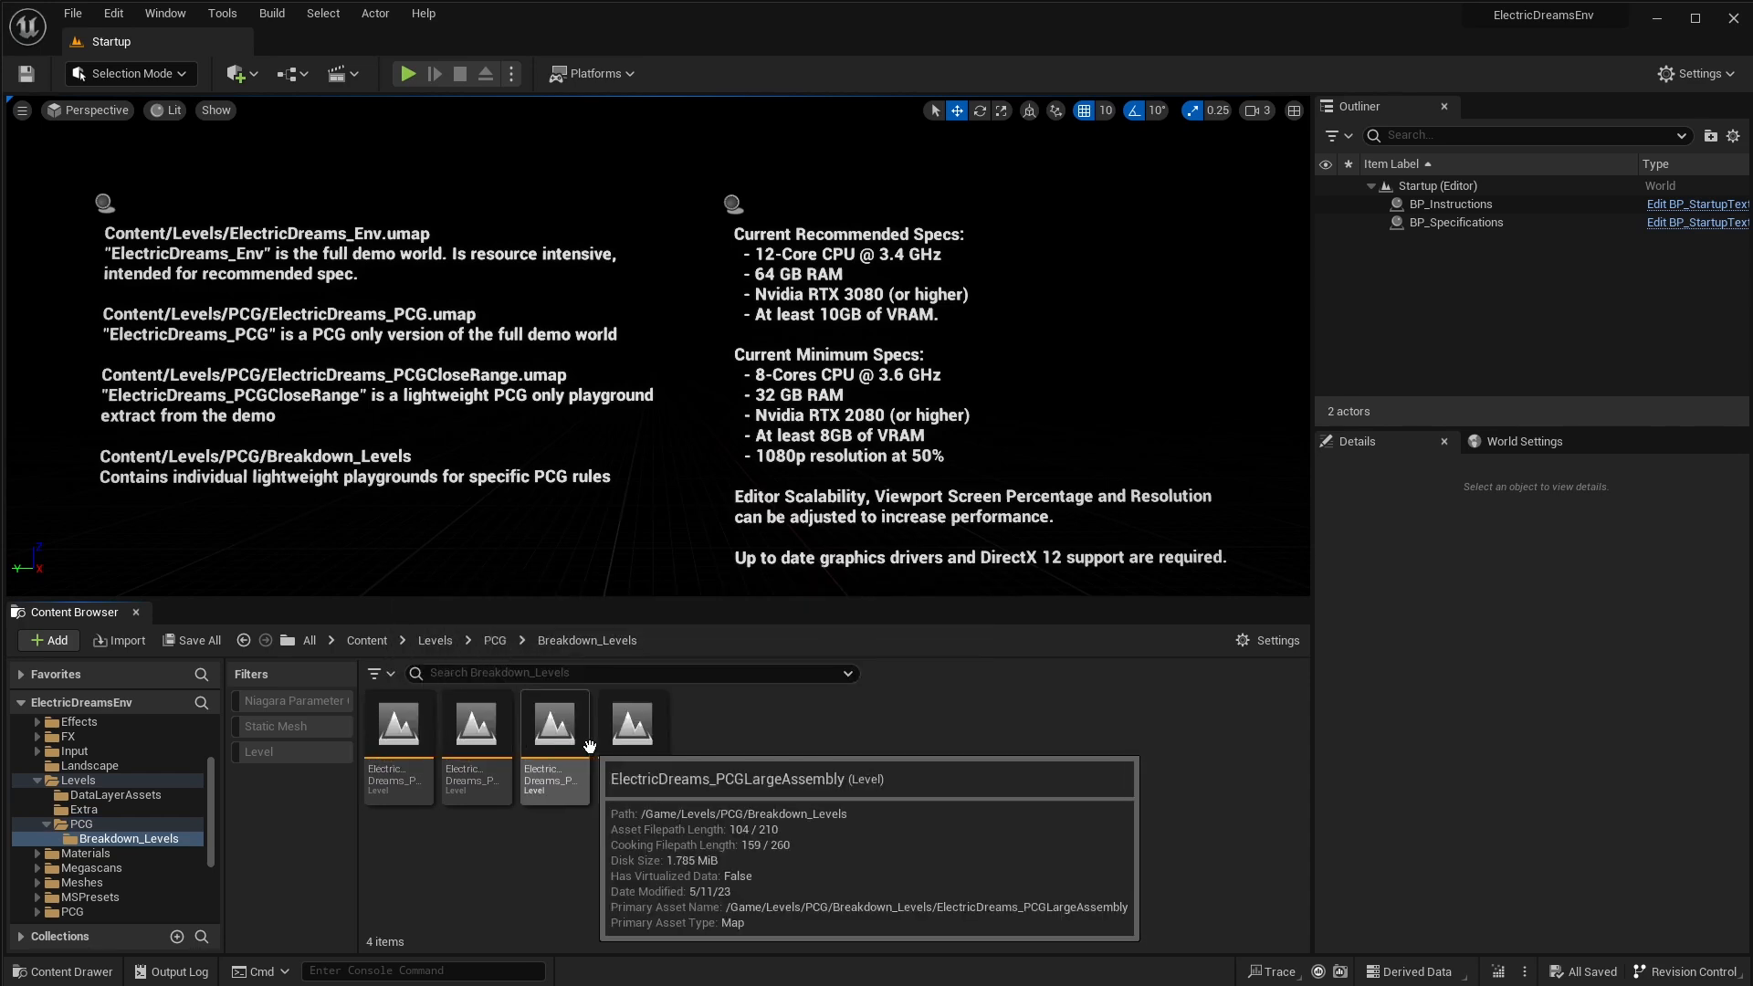
double_click(397, 752)
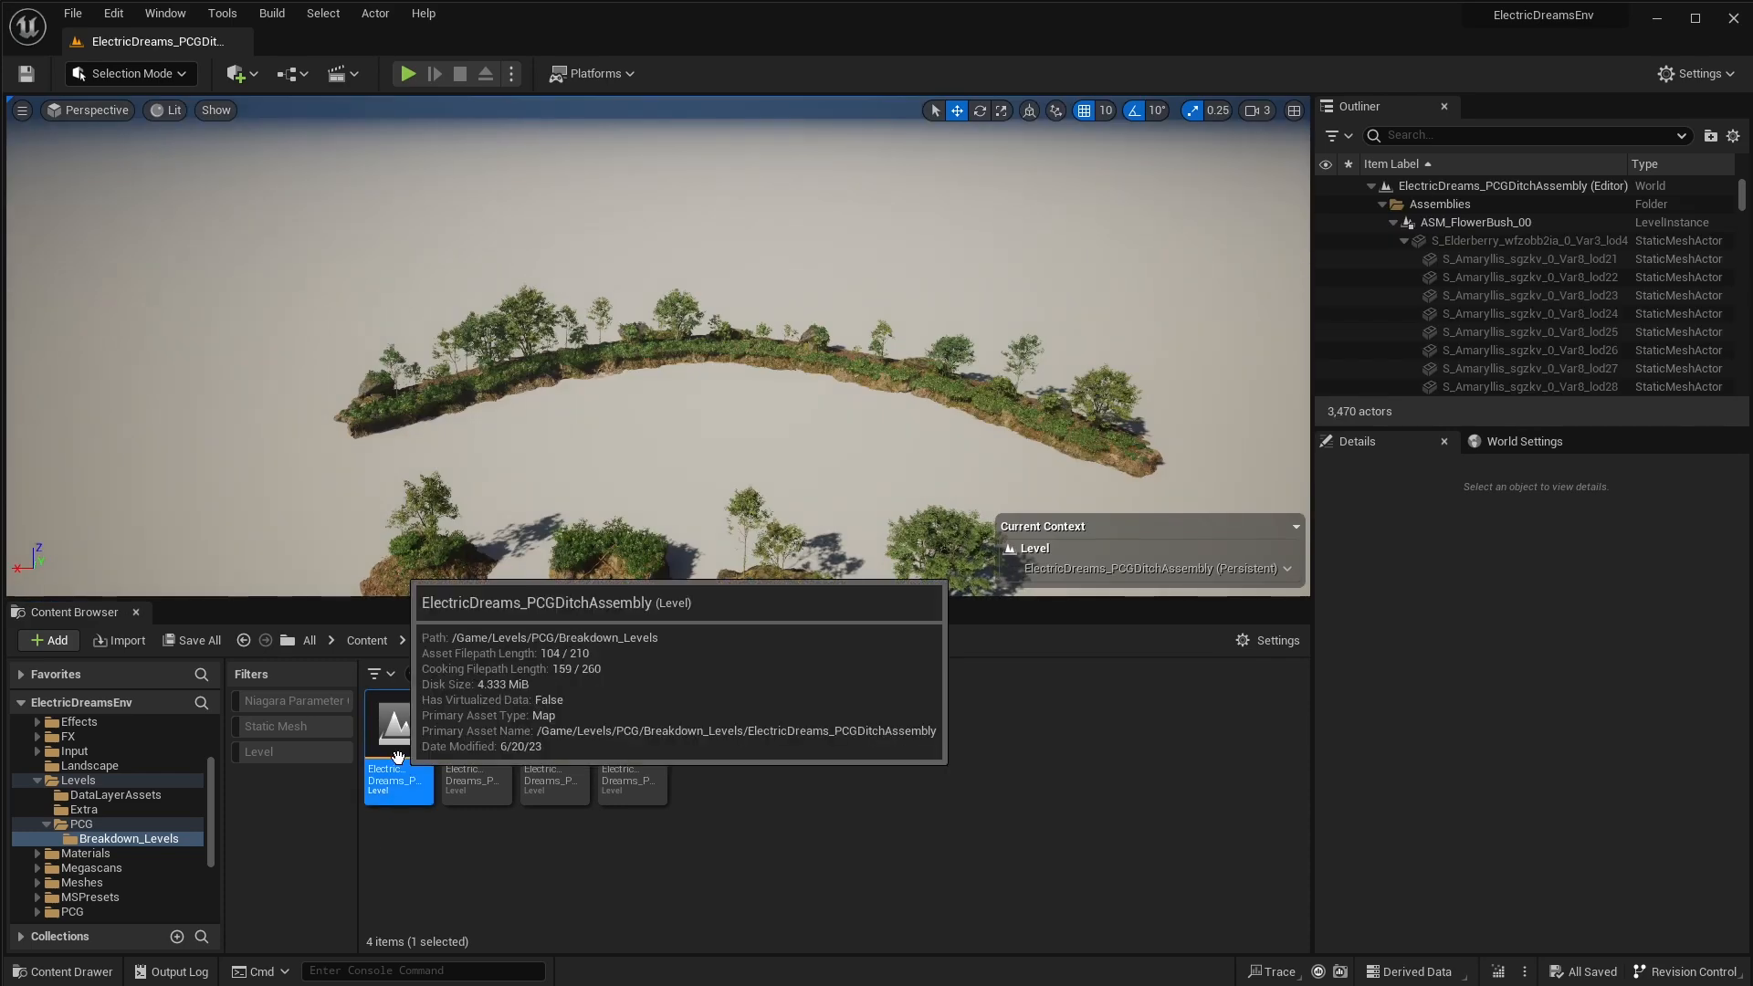
left_click(137, 612)
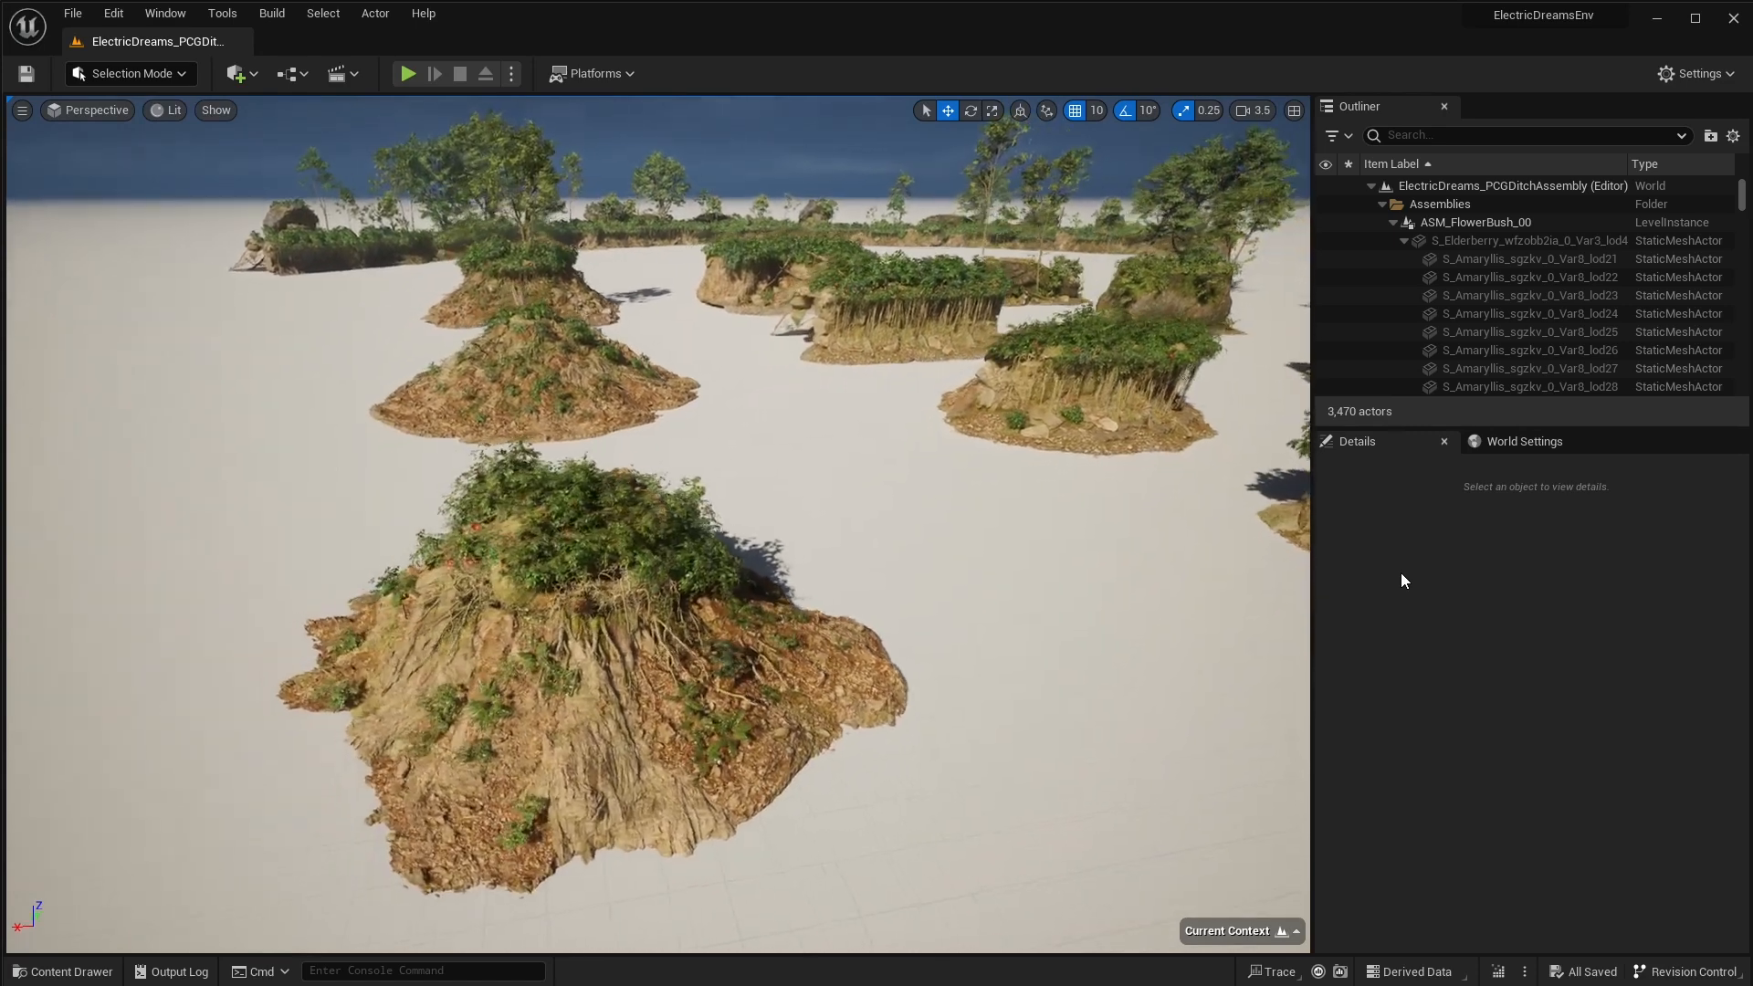
Select the ASM_RiverEmbankment_02A assembly and examine it, the neighbouring embankments and the long curved ditch
left_click(877, 691)
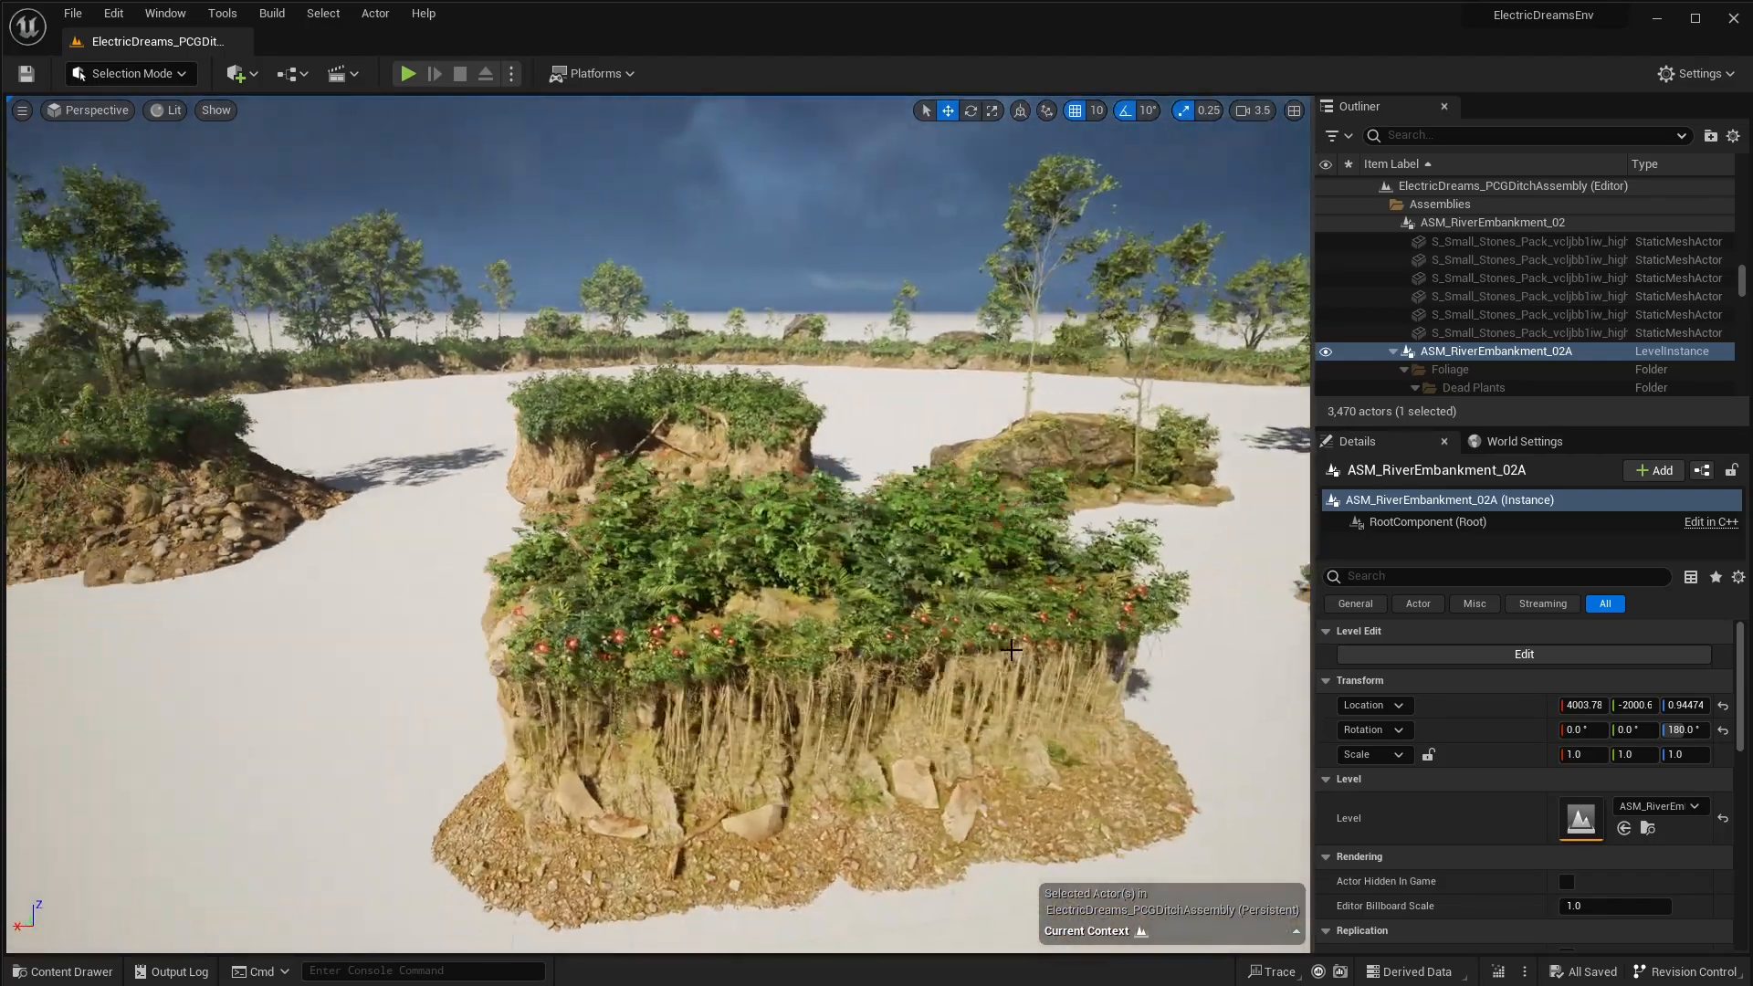
right_click_drag(1011, 650, 1011, 650)
key("d")
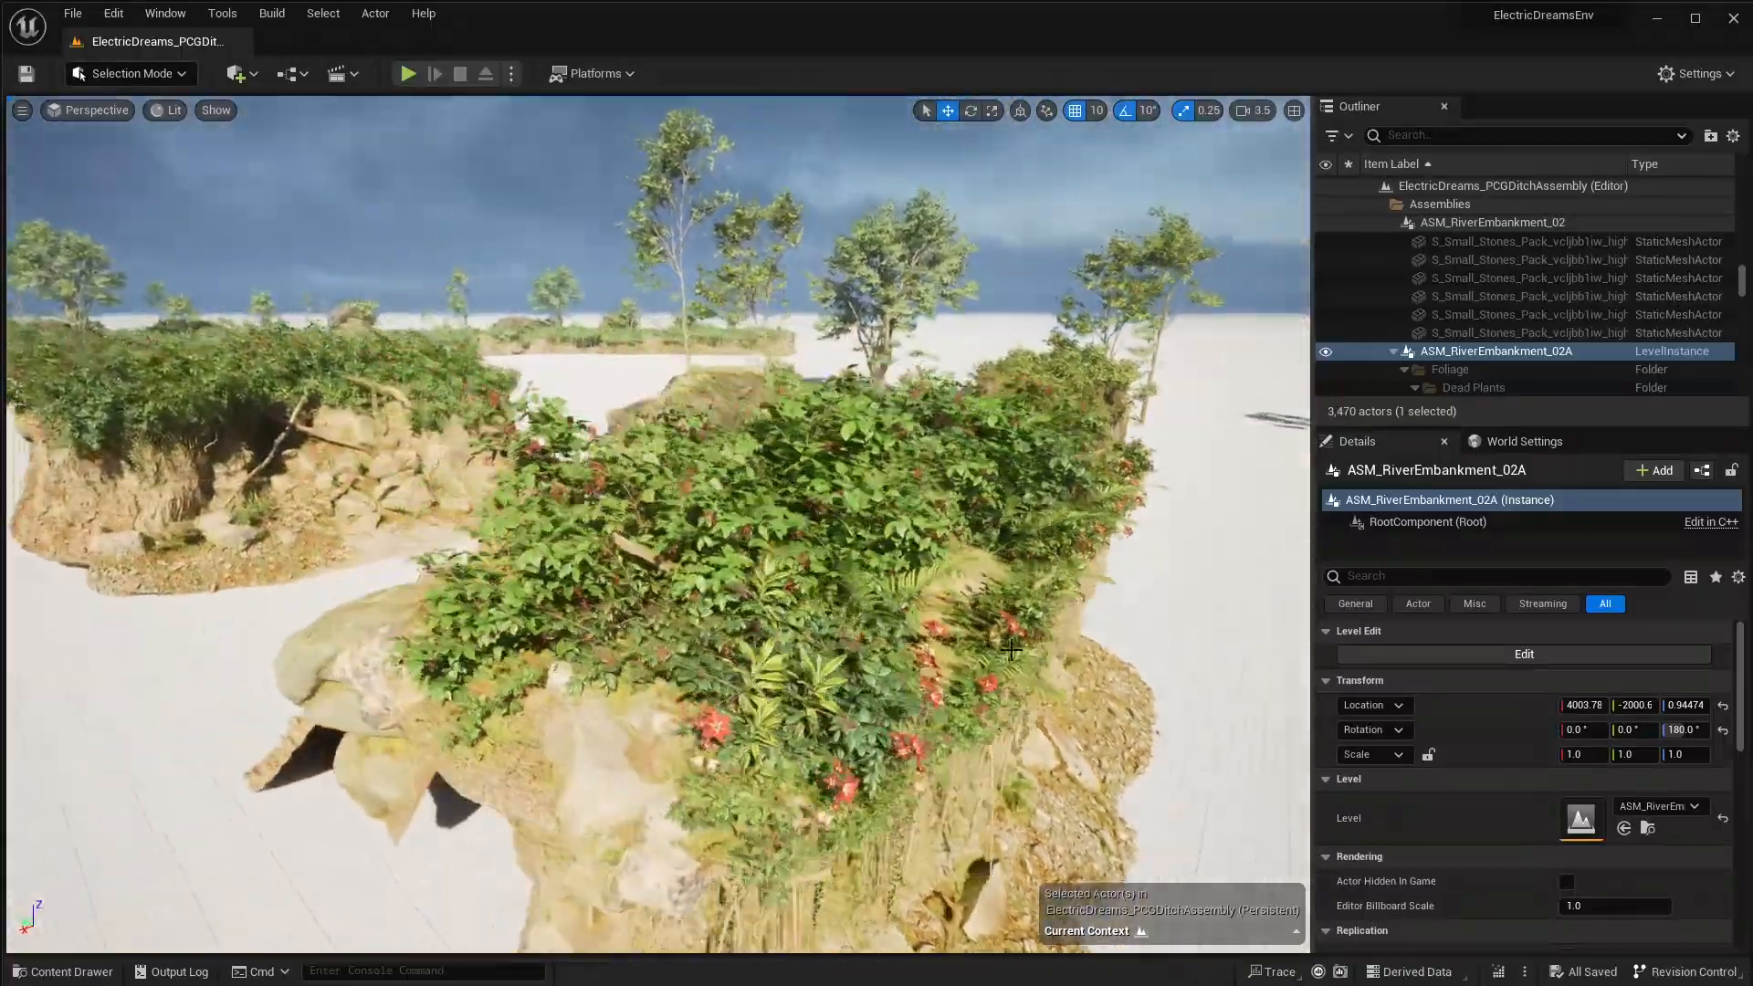
right_click_drag(1010, 650, 1011, 650)
key("s")
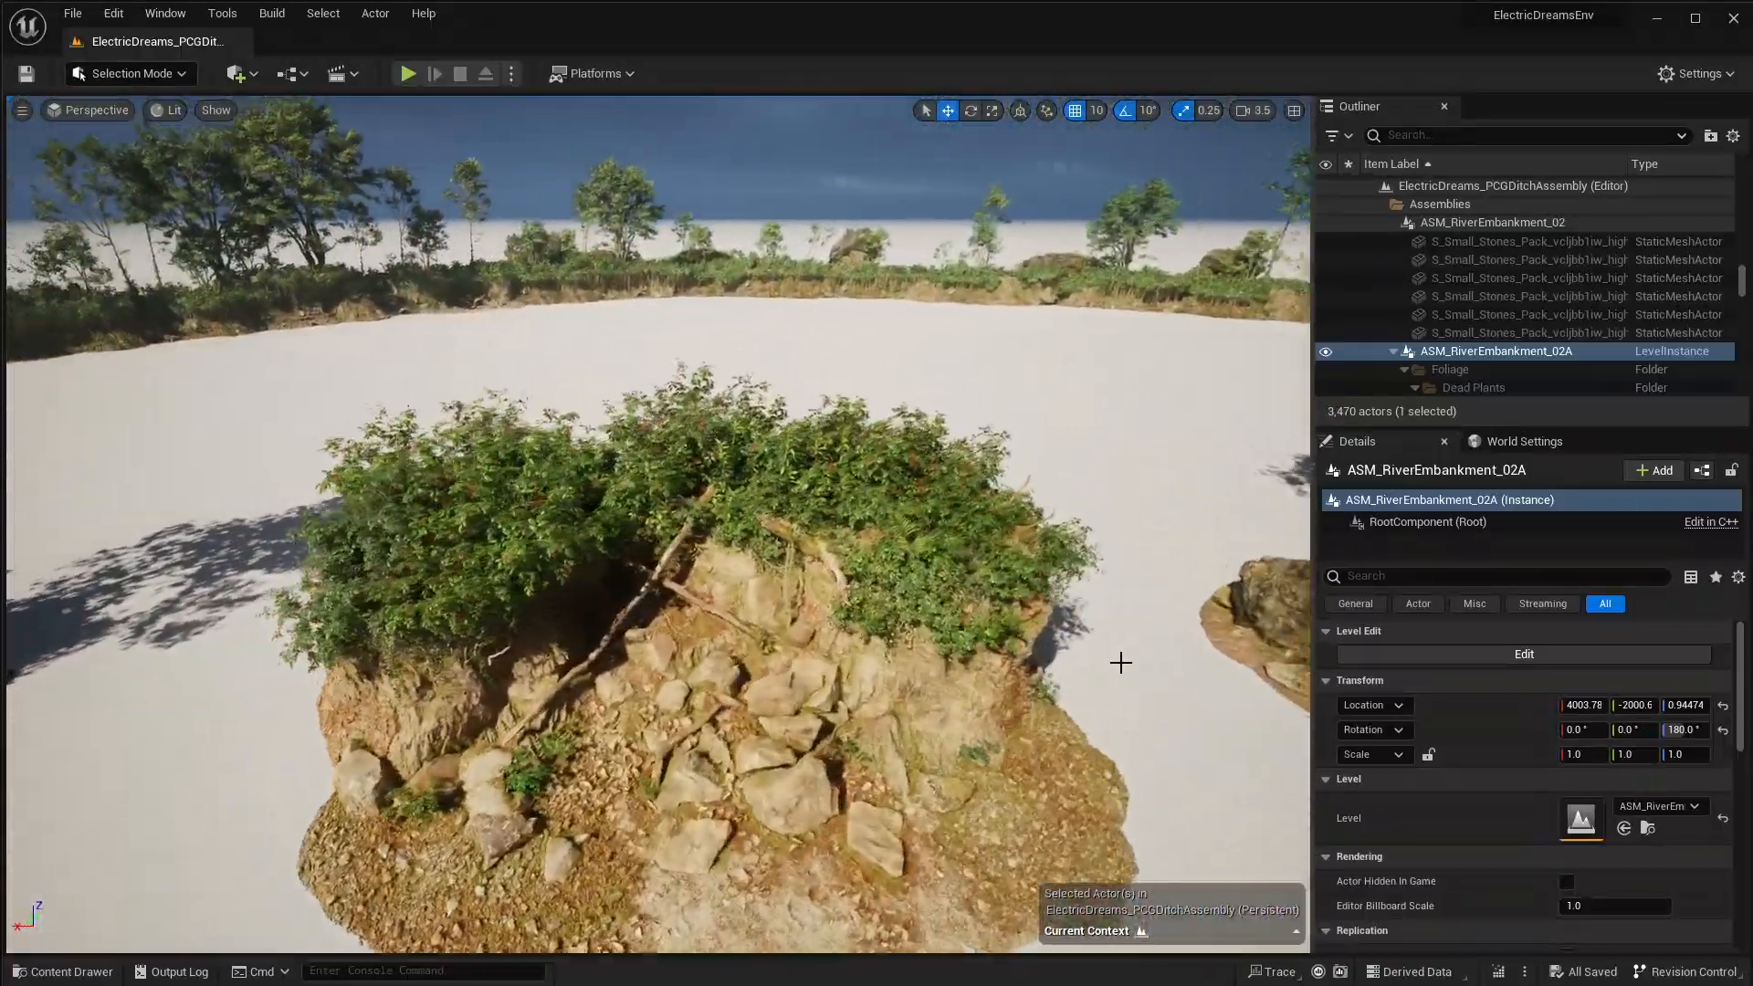
right_click_drag(1122, 662, 1121, 662)
key("w")
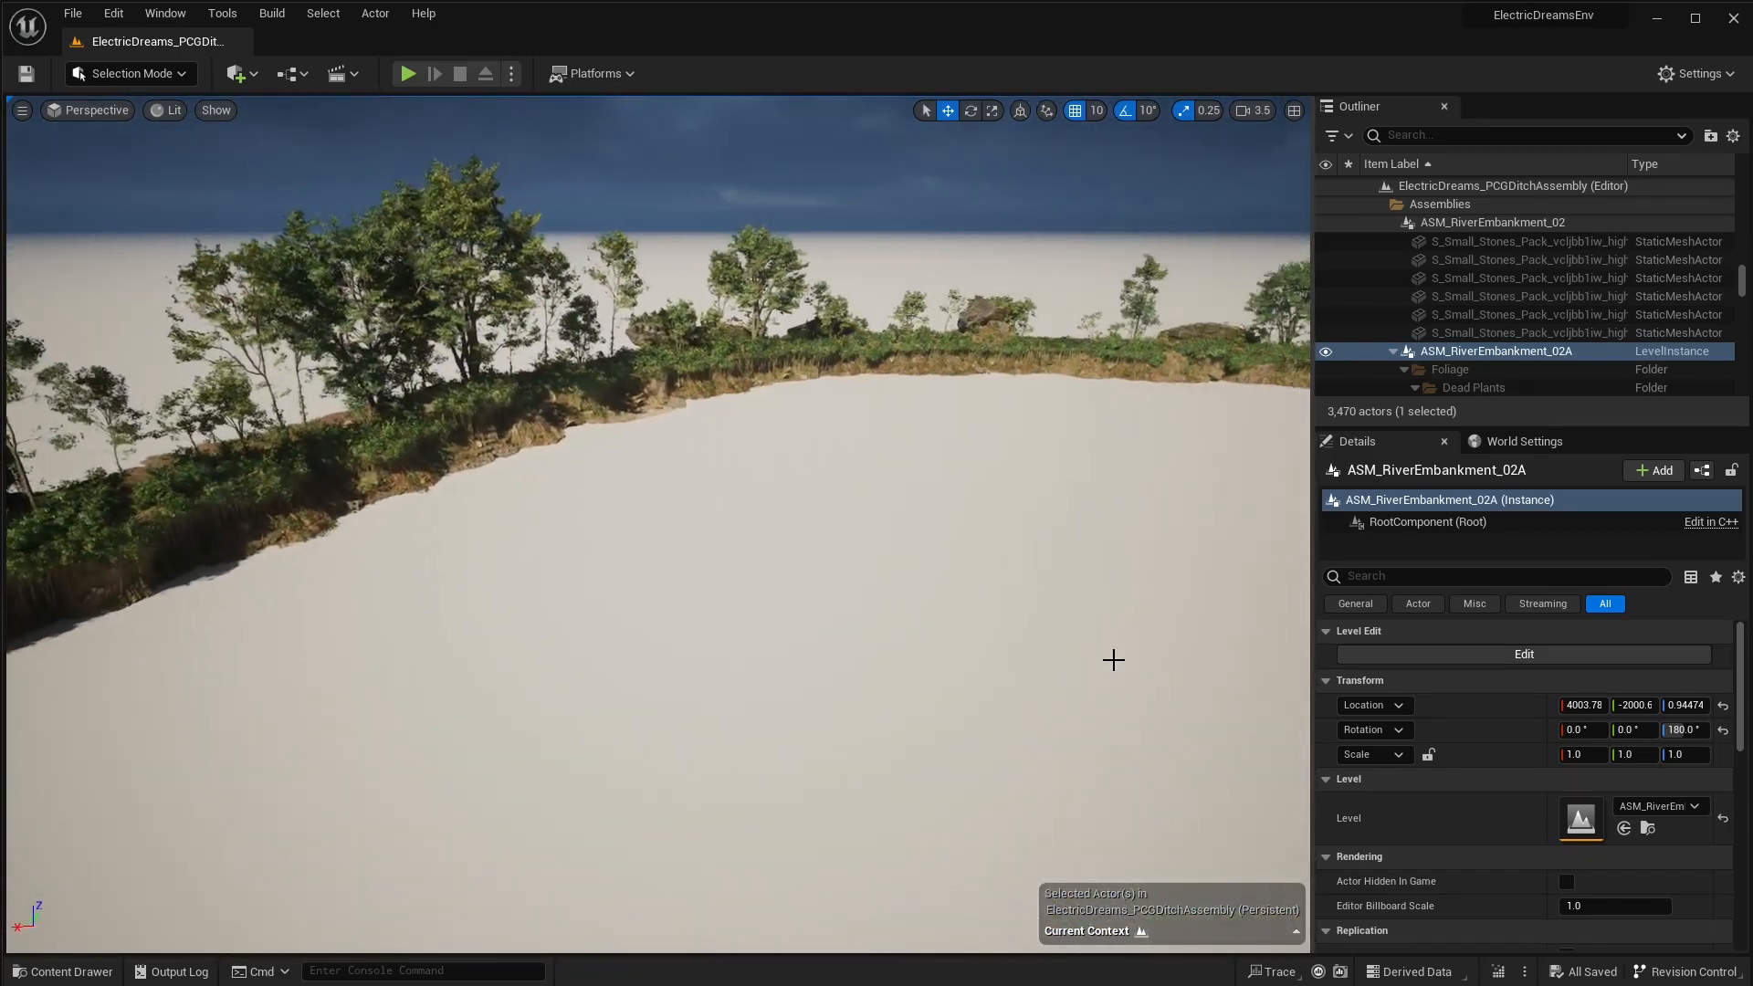
right_click_drag(1114, 660, 1114, 660)
left_click_drag(1113, 659, 908, 599)
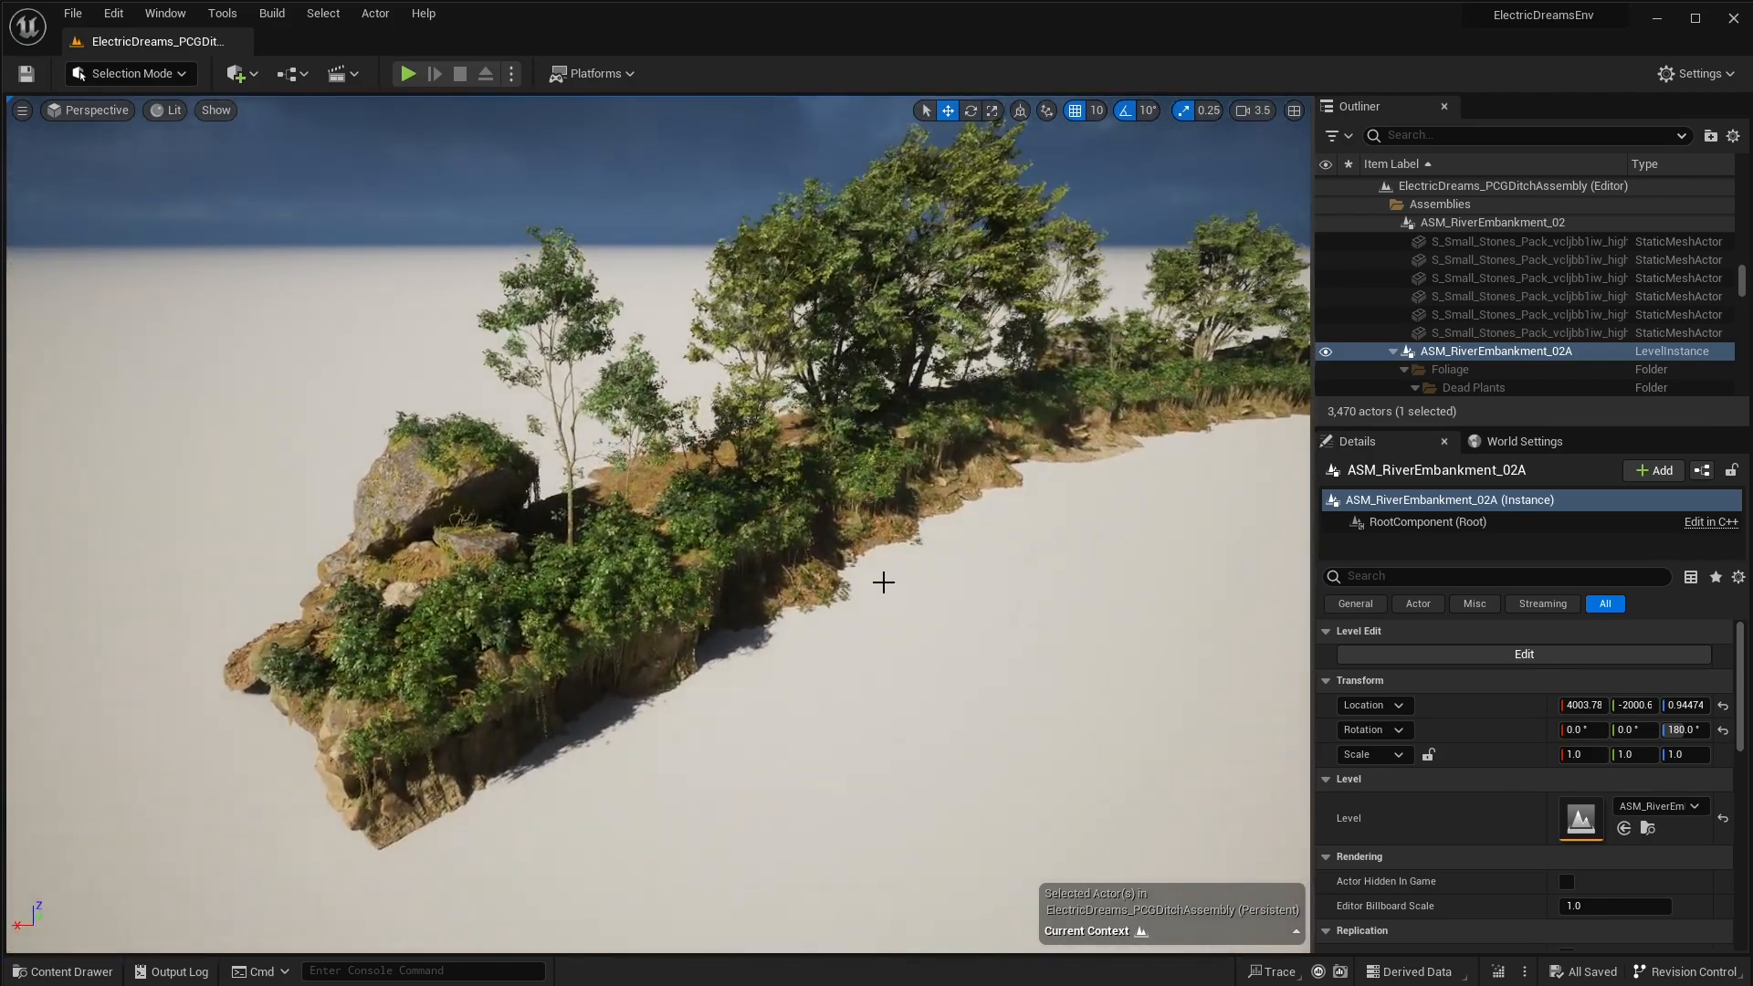
Select the PCGDemo_DitchBP embankment and extend its spline with a new point beyond its end
left_click(776, 467)
left_click_drag(776, 467, 904, 393)
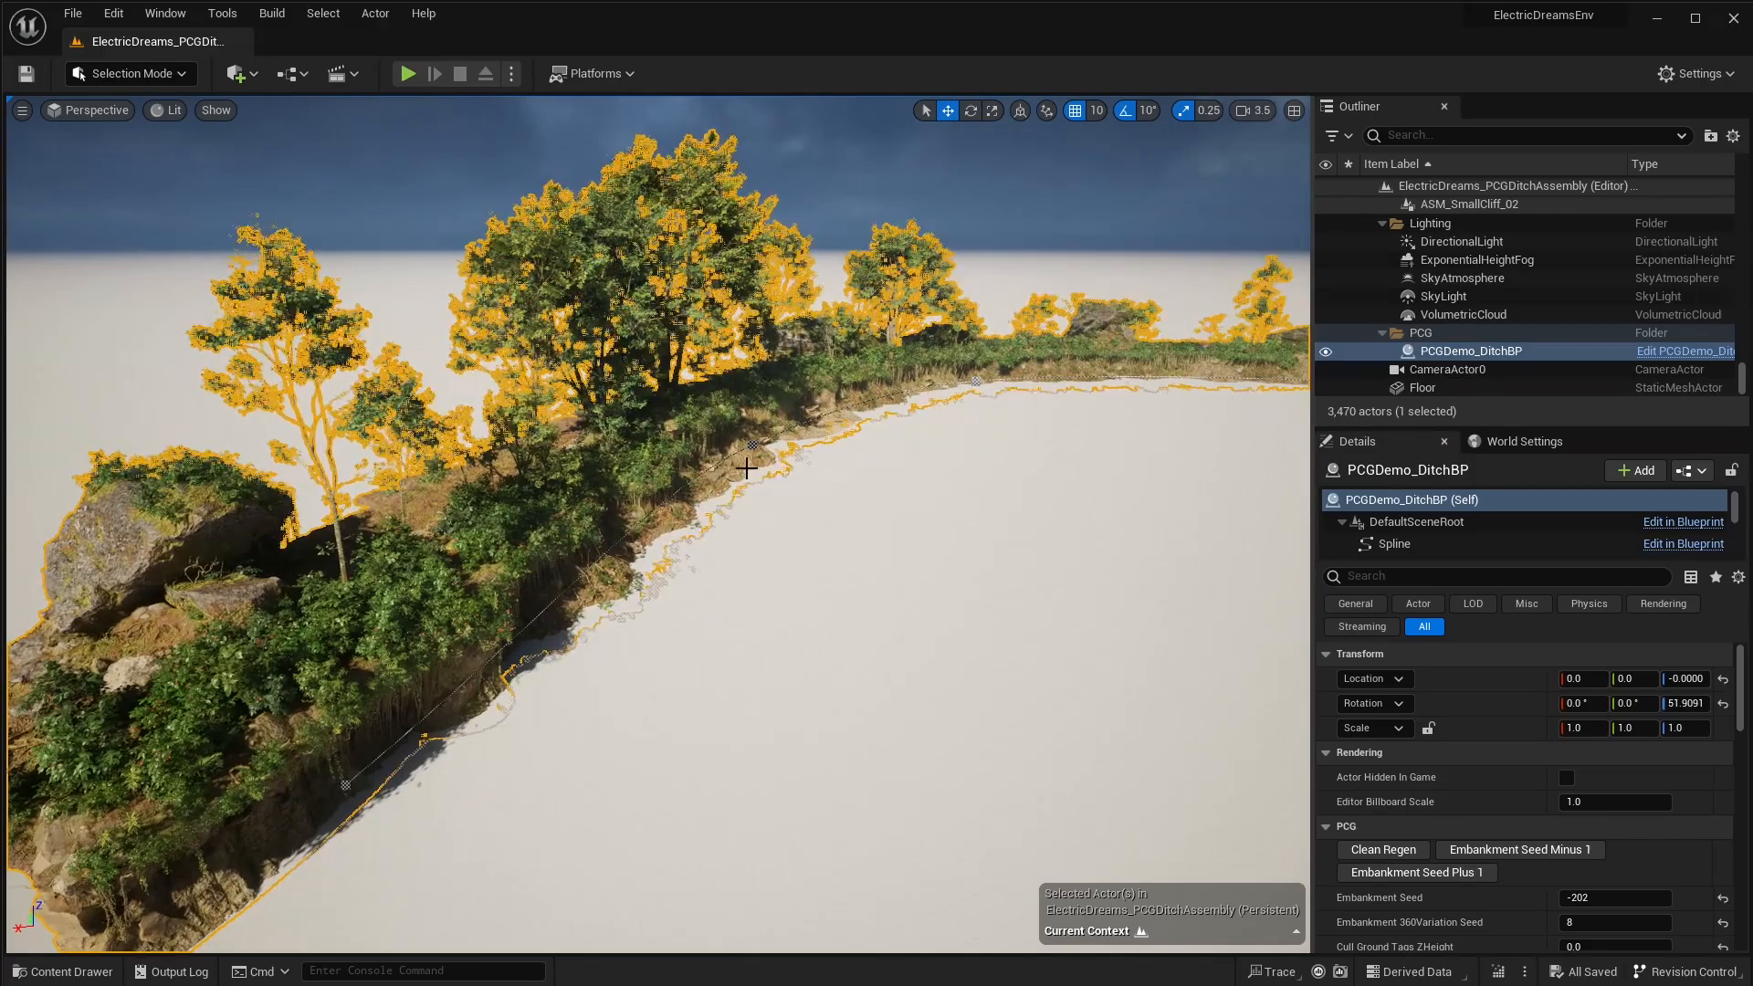
left_click_drag(1086, 403, 1101, 401)
left_click(989, 232)
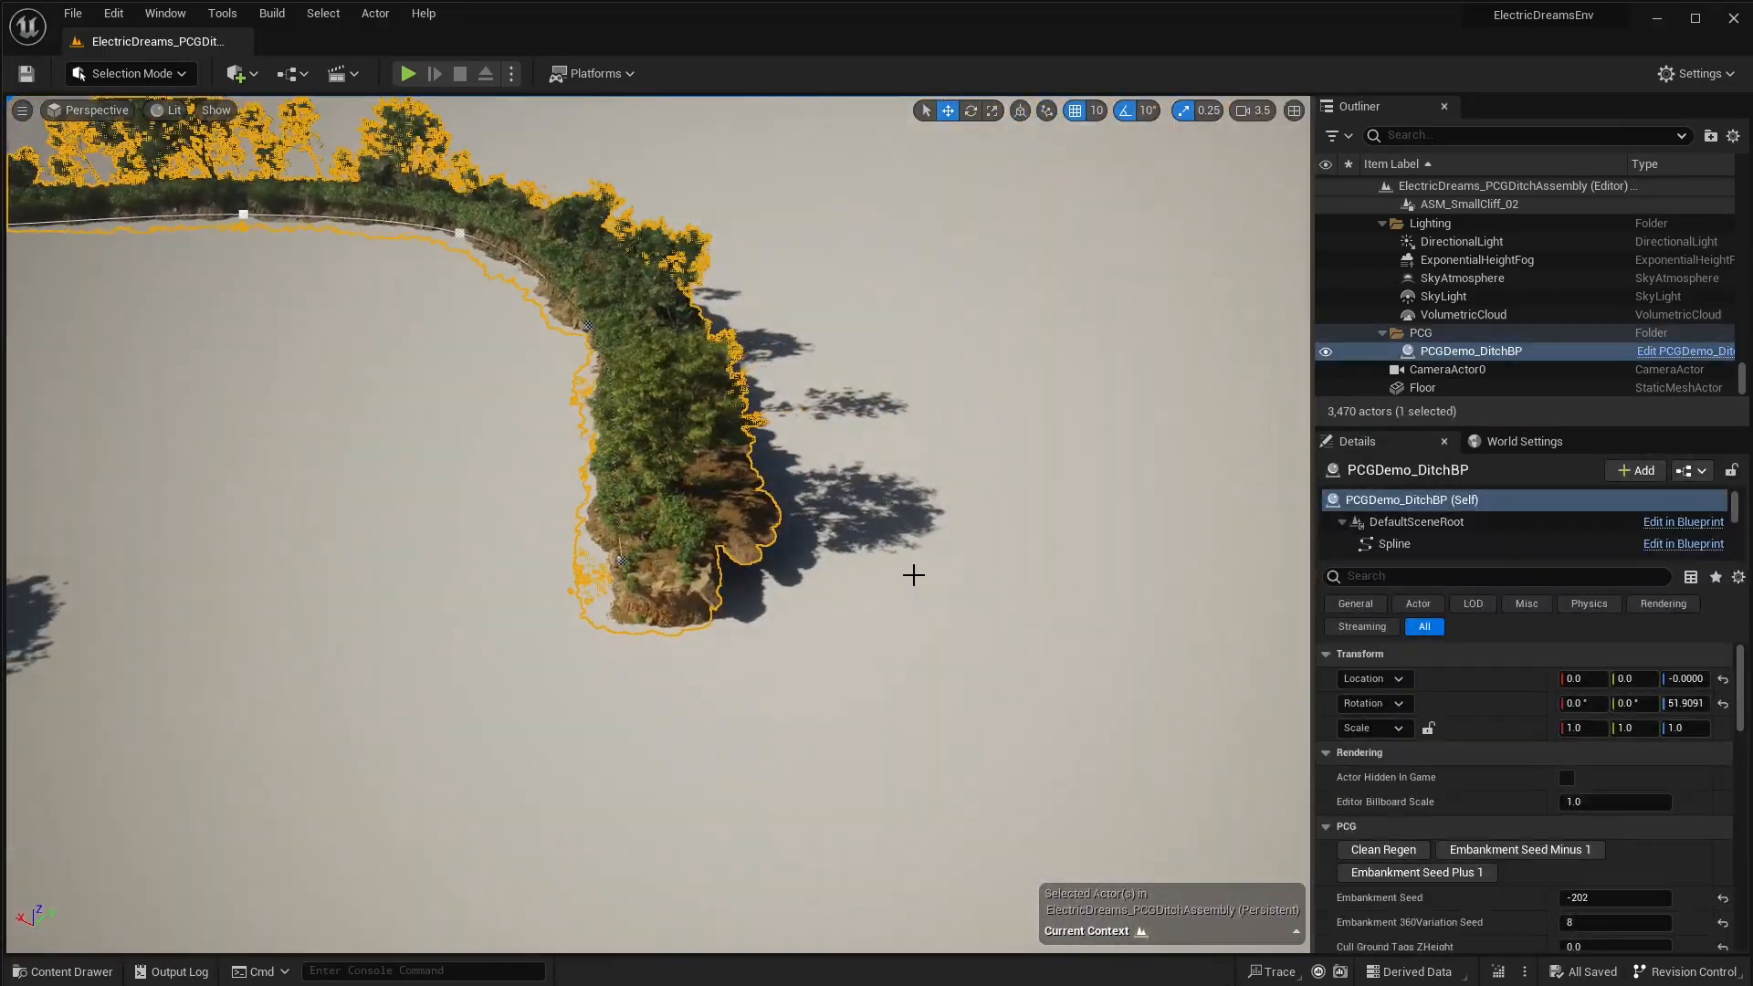
right_click_drag(783, 543, 833, 563)
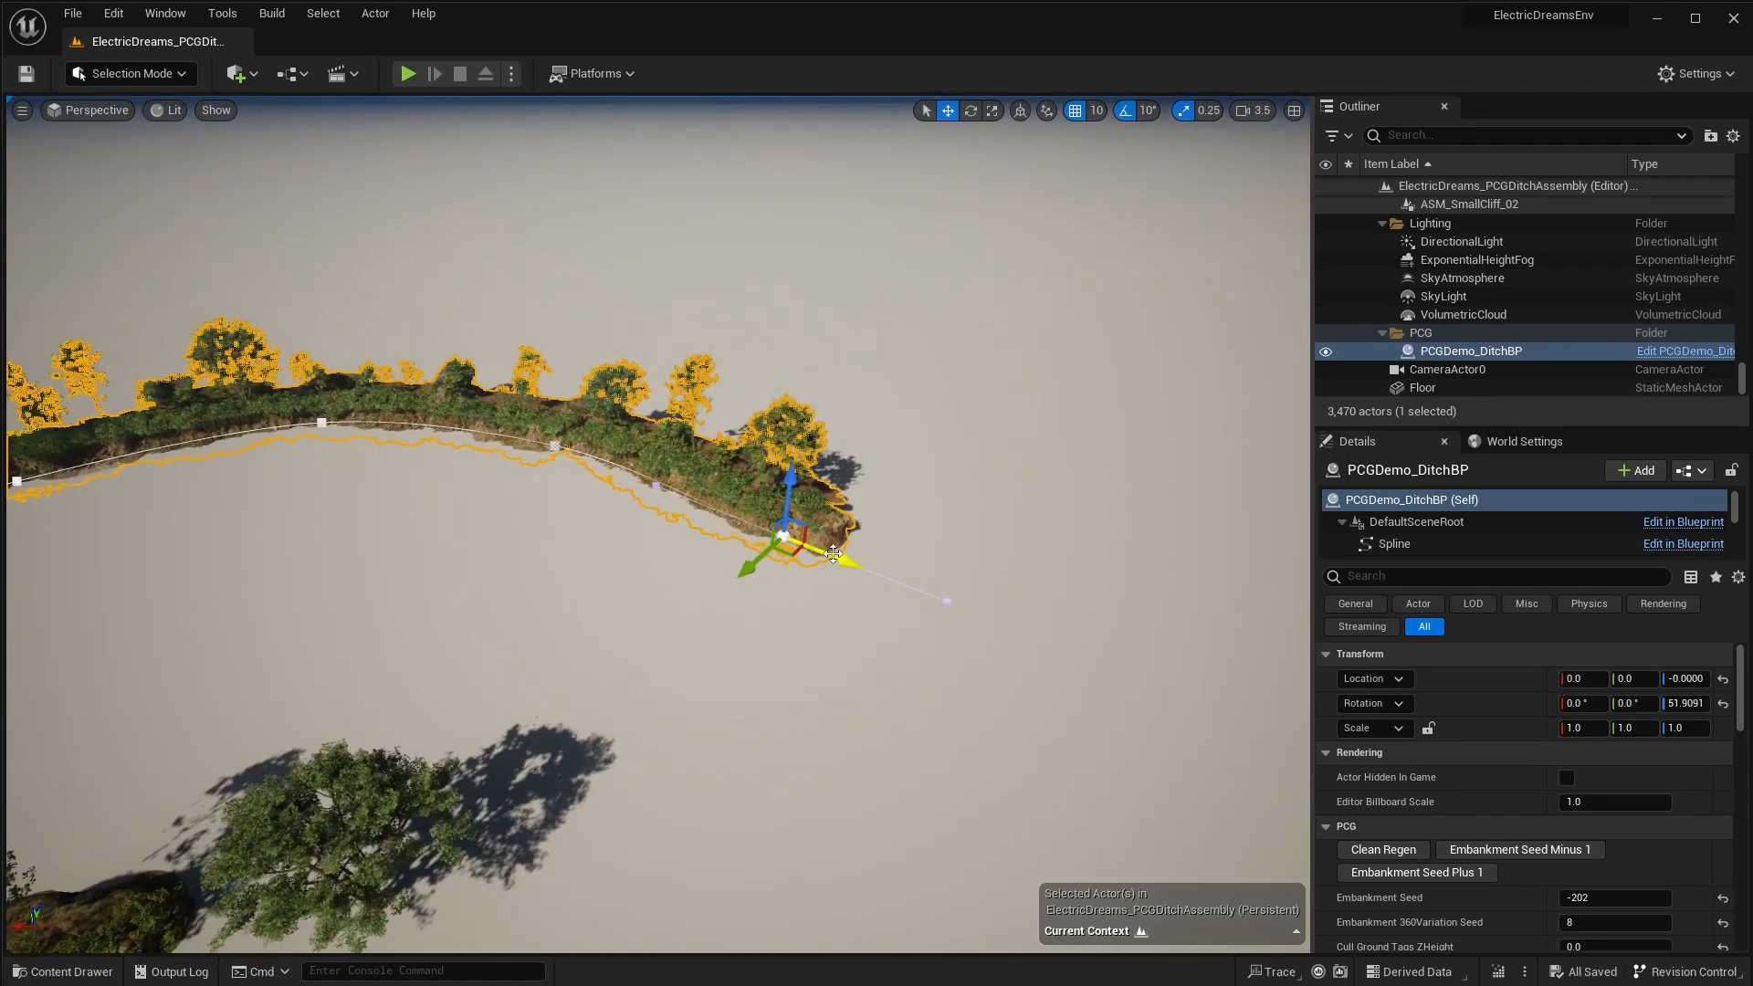
left_click_drag(1076, 639, 1121, 640)
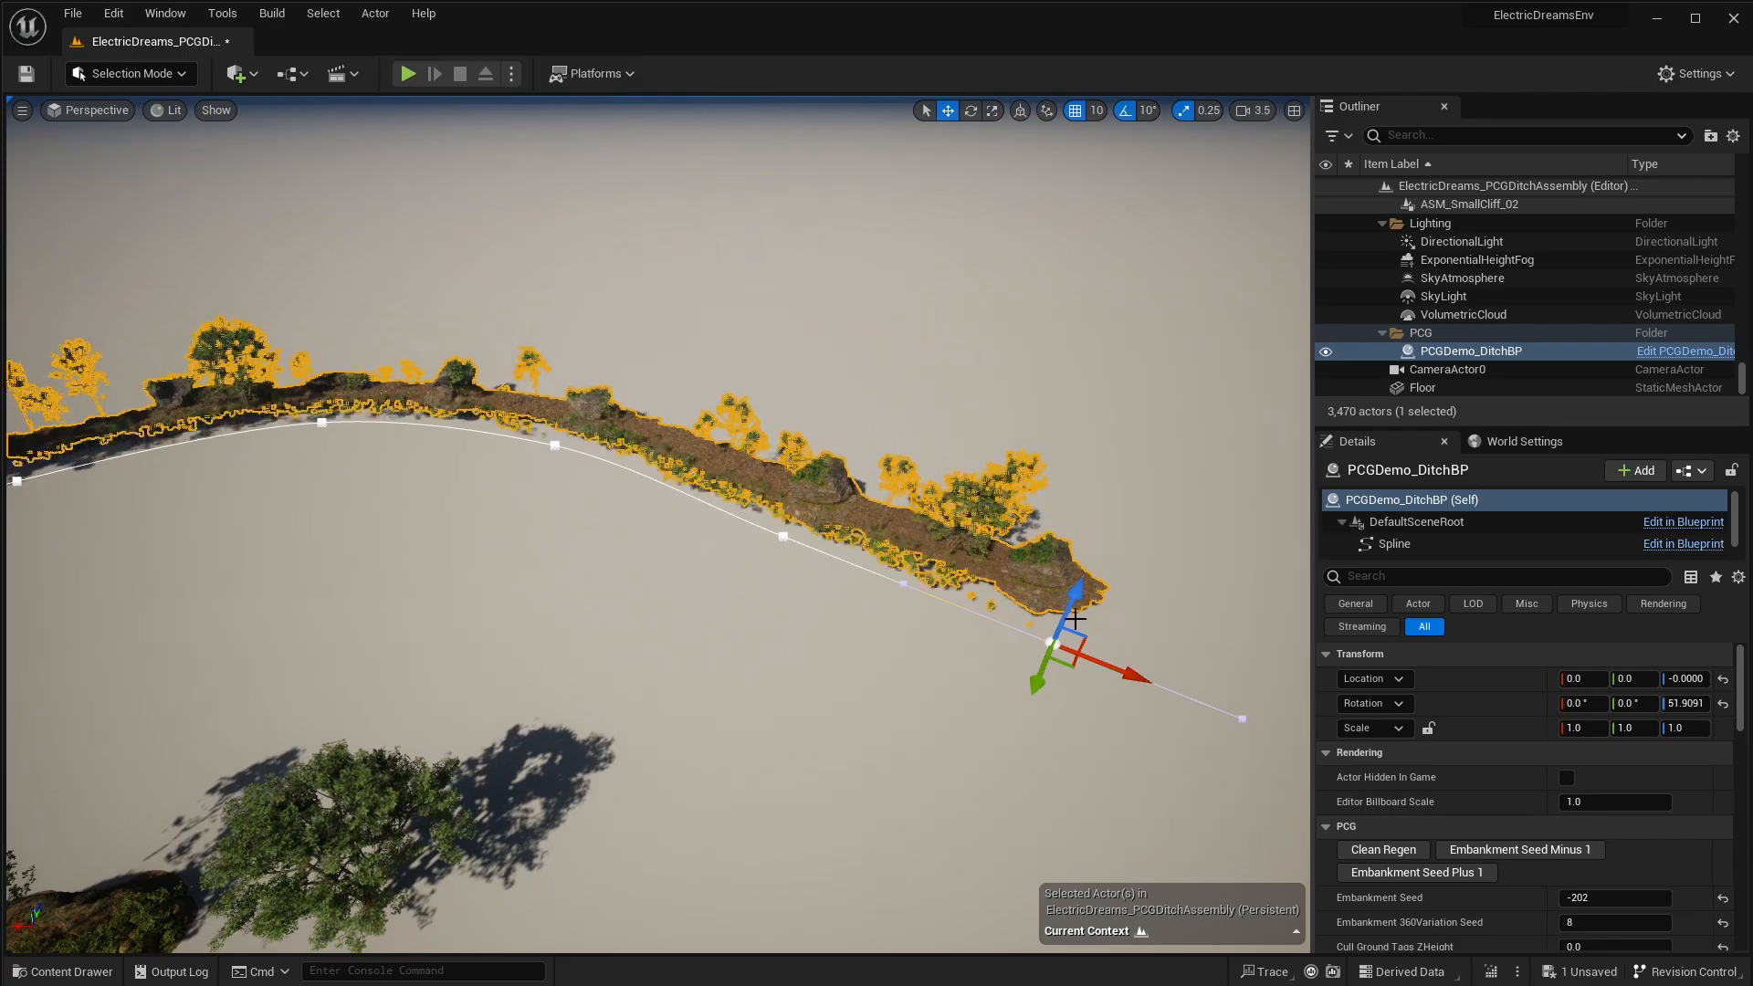
Examine the extended ditch up close without editor overlays, including its rocks, hanging roots, bushes and trees
right_click_drag(1064, 599, 958, 577)
key("w")
key("g")
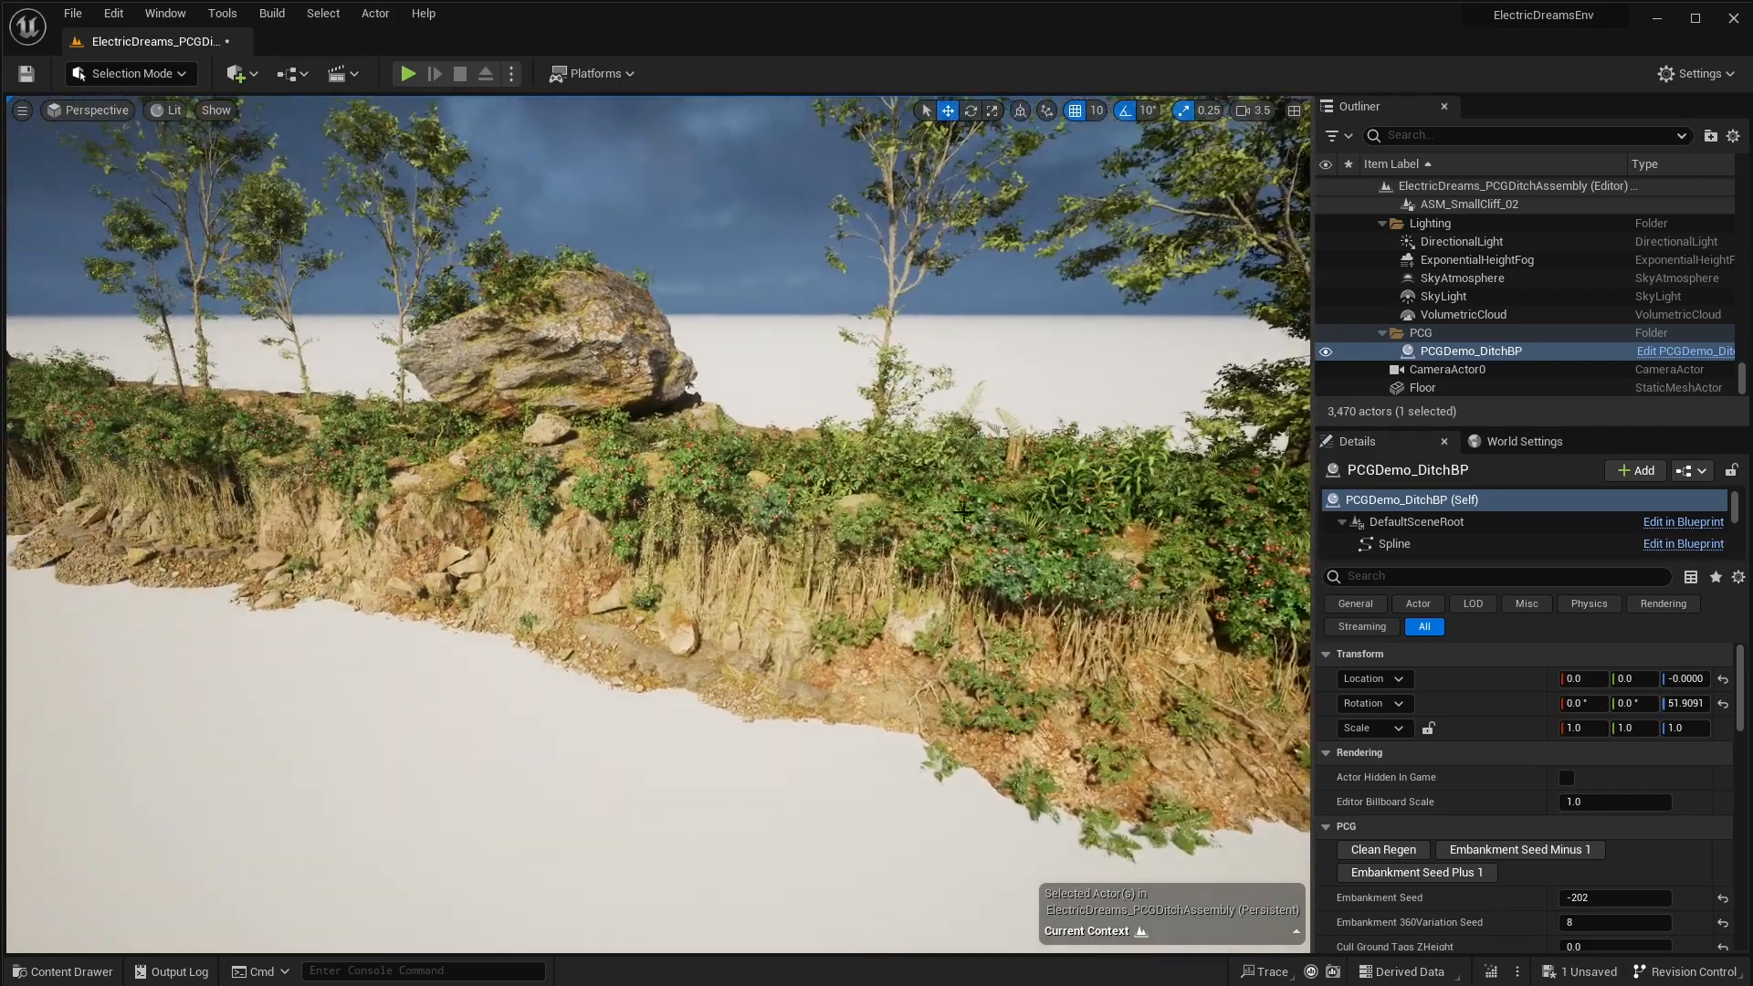
right_click_drag(879, 500, 1014, 443)
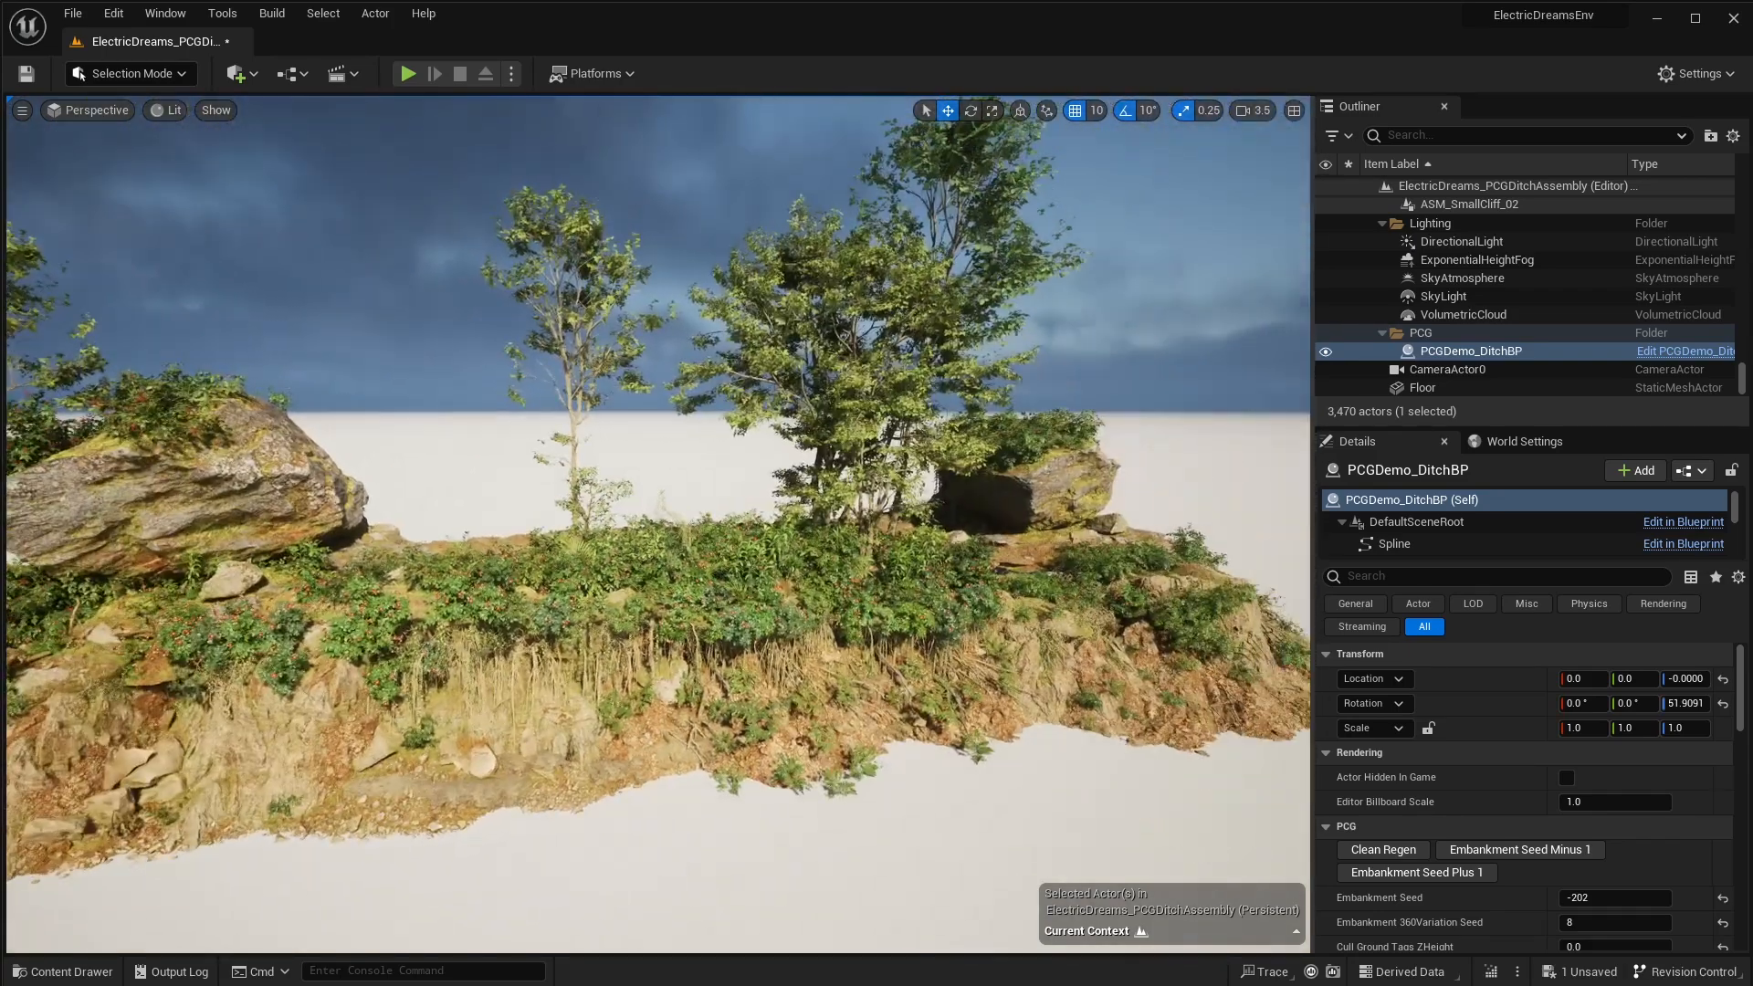
right_click_drag(881, 380, 992, 545)
key("w")
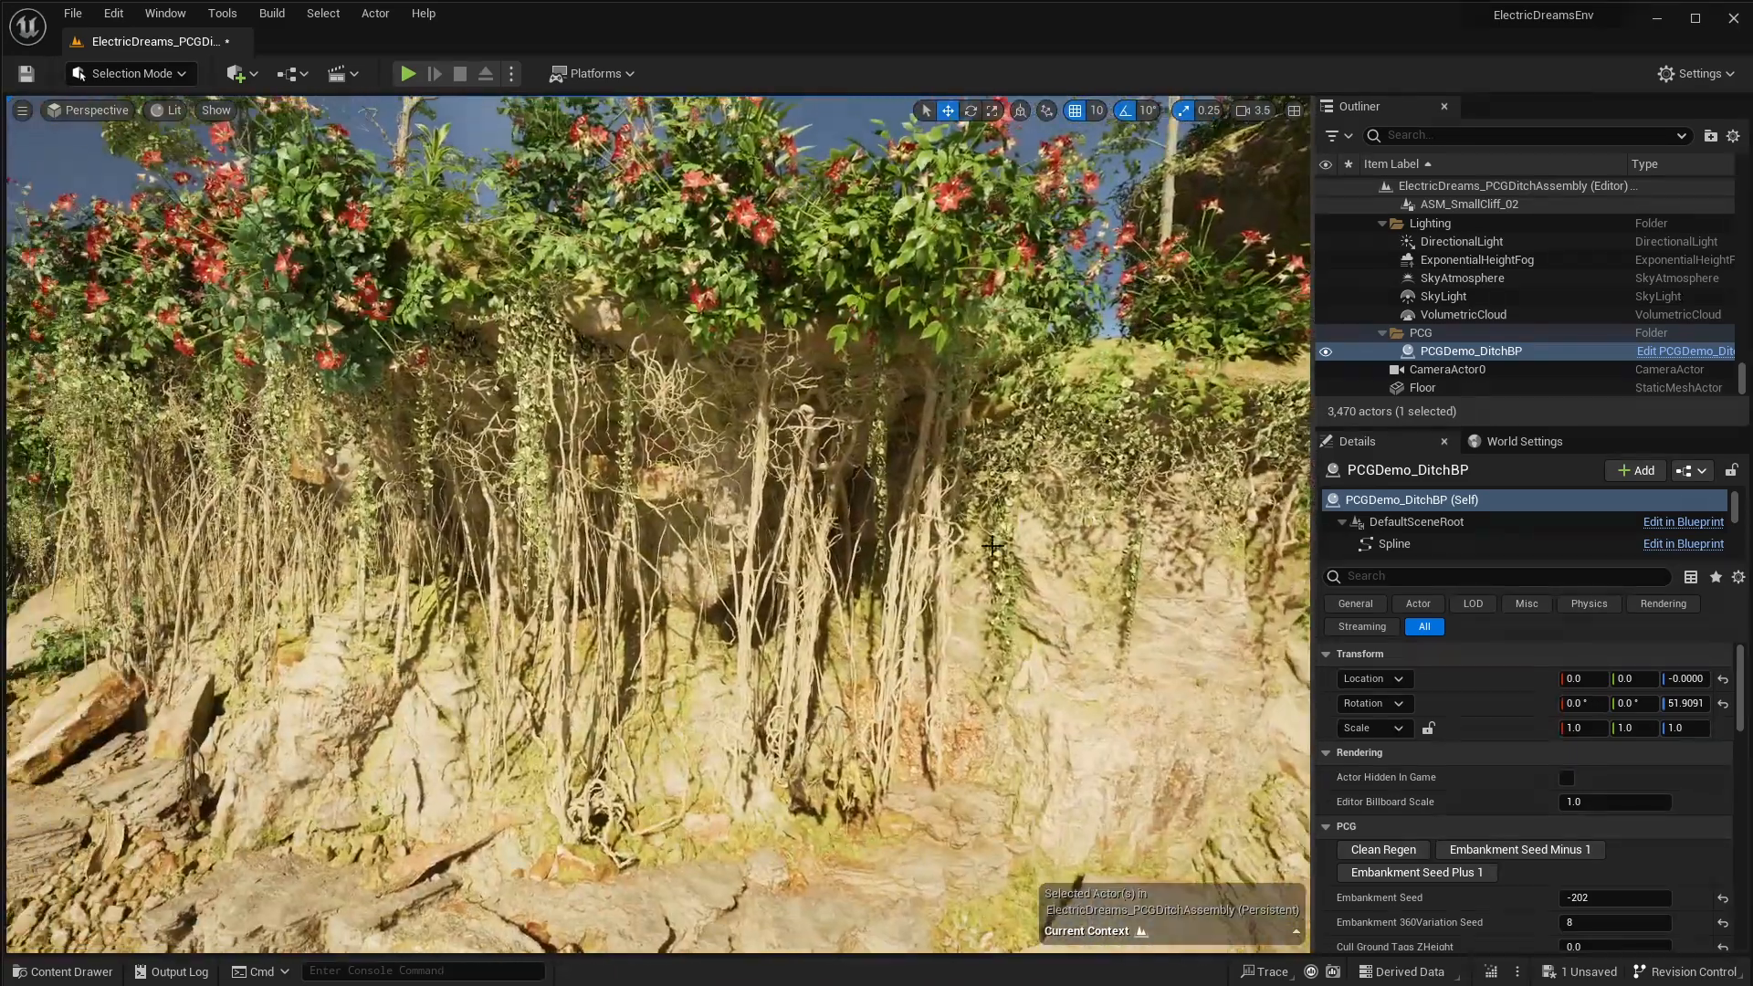
right_click_drag(853, 428, 913, 446)
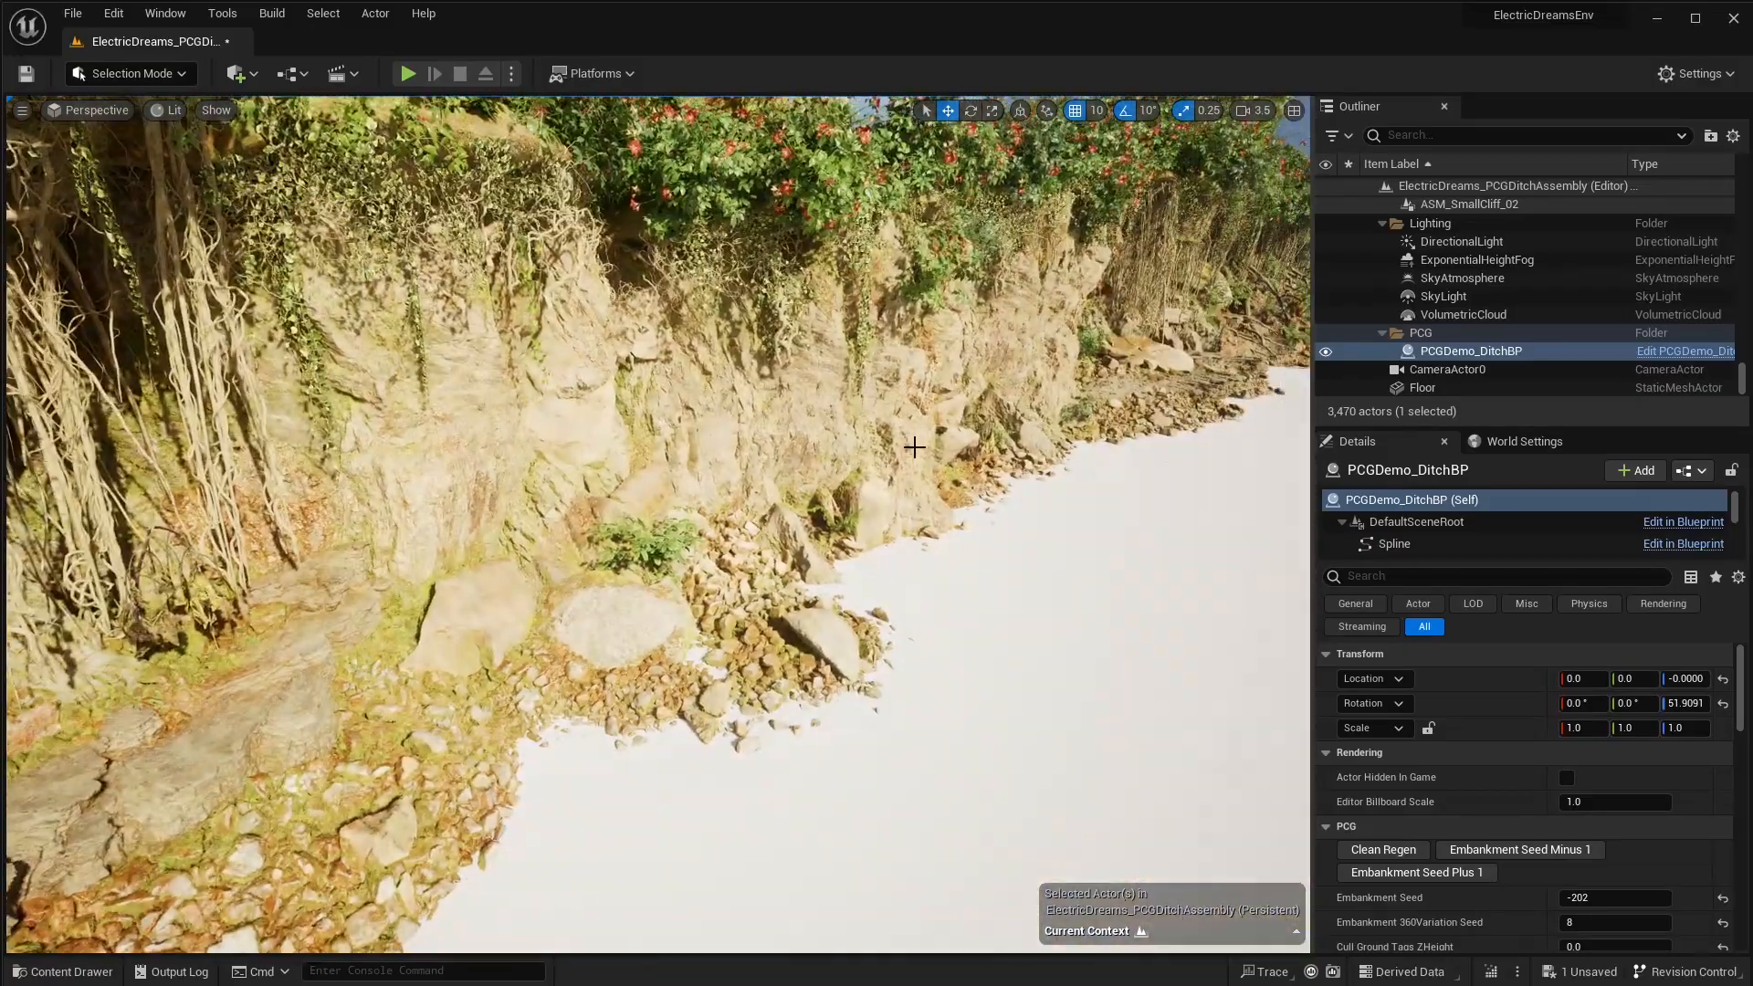
right_click_drag(1191, 395, 781, 719)
right_click_drag(780, 547, 630, 557)
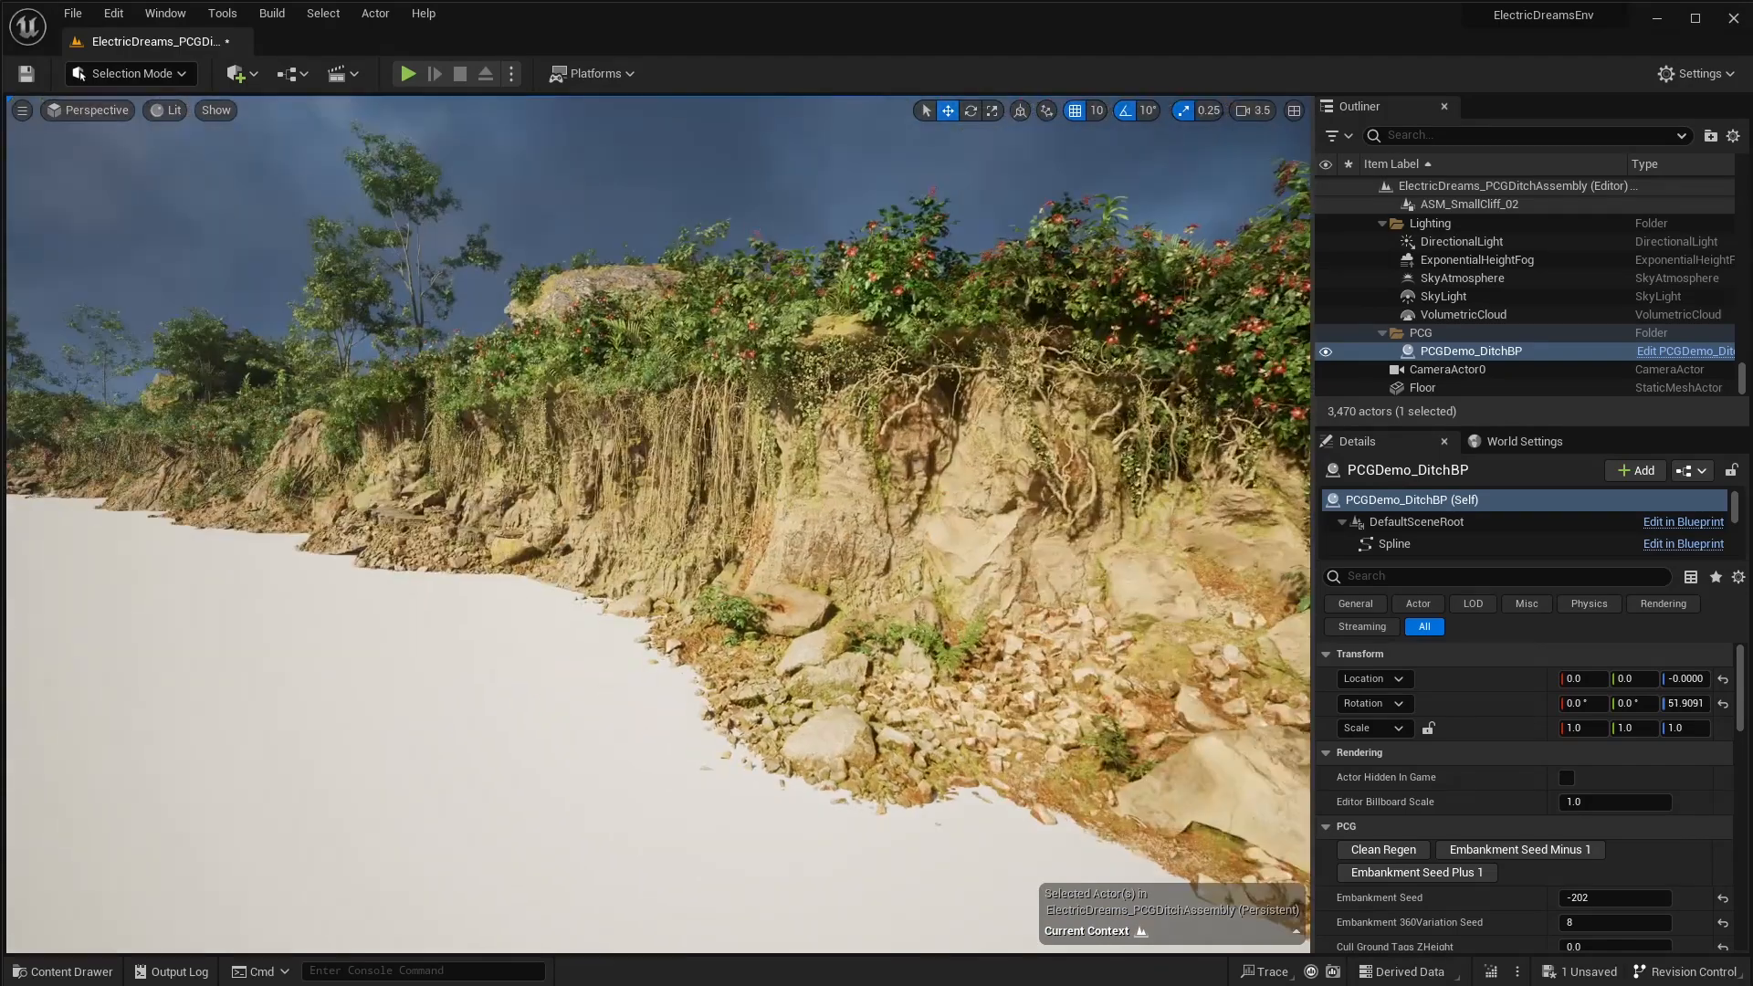
right_click_drag(931, 515, 731, 470)
Open the ASM_RiverEmbankment_01 level instance for editing in place
right_click(540, 571)
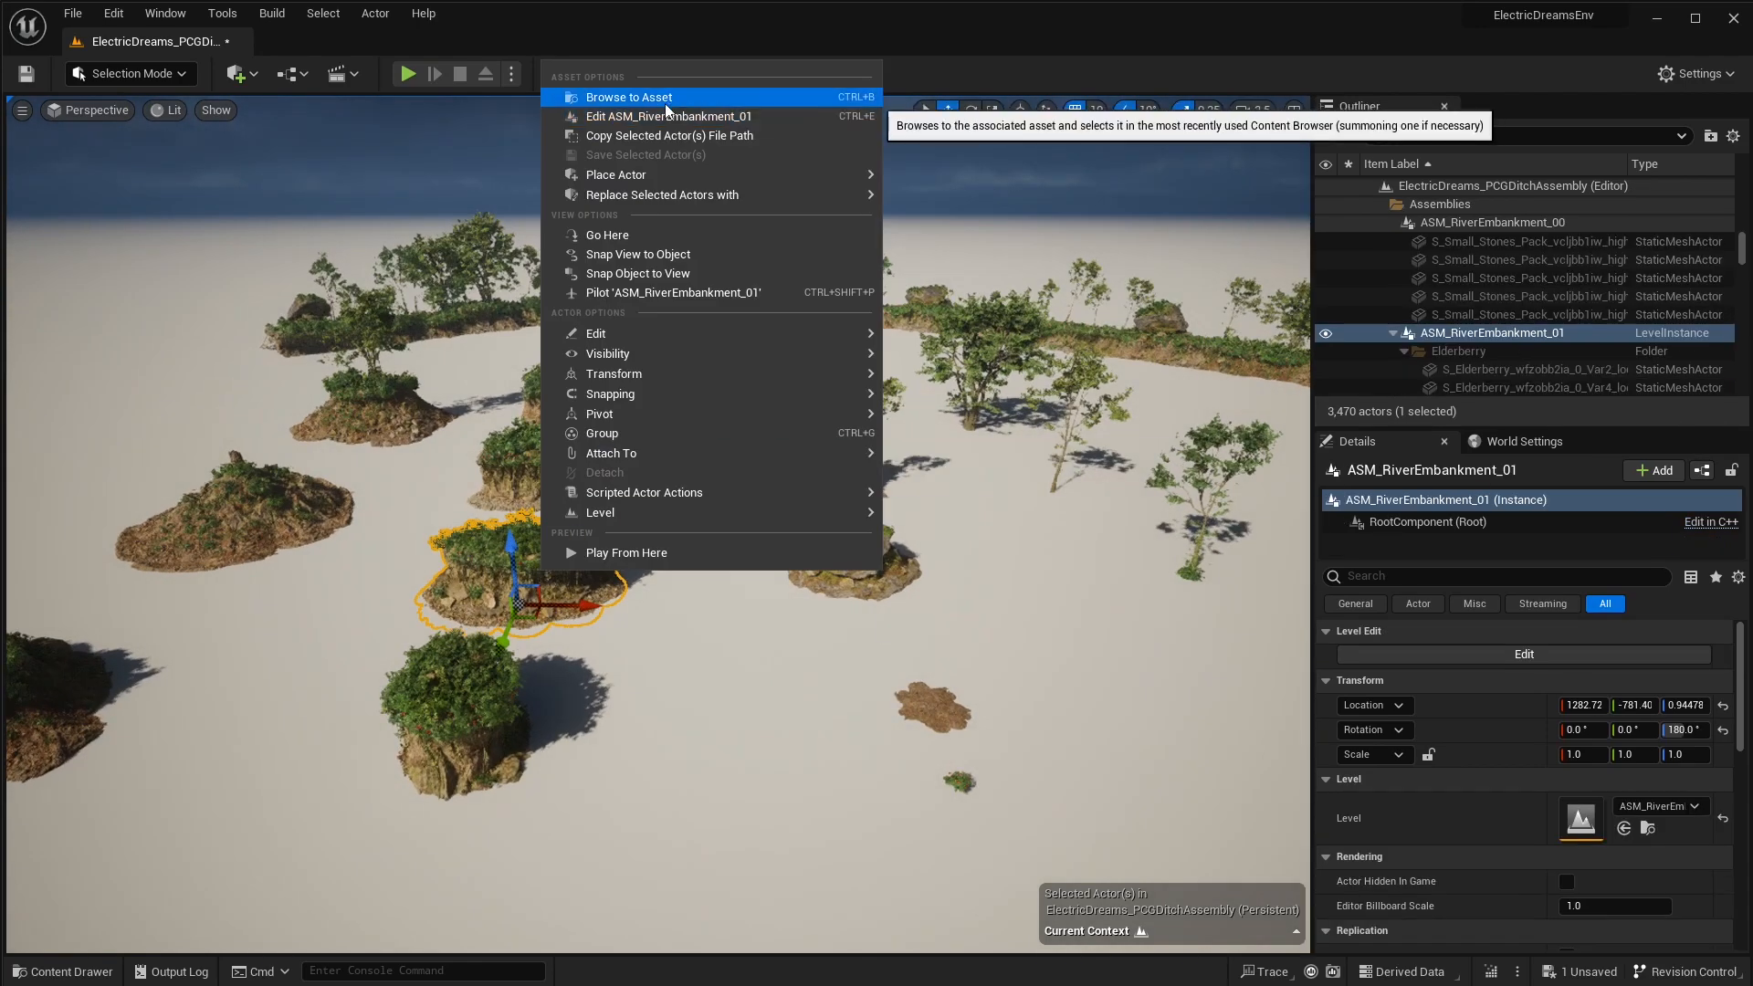
left_click(659, 119)
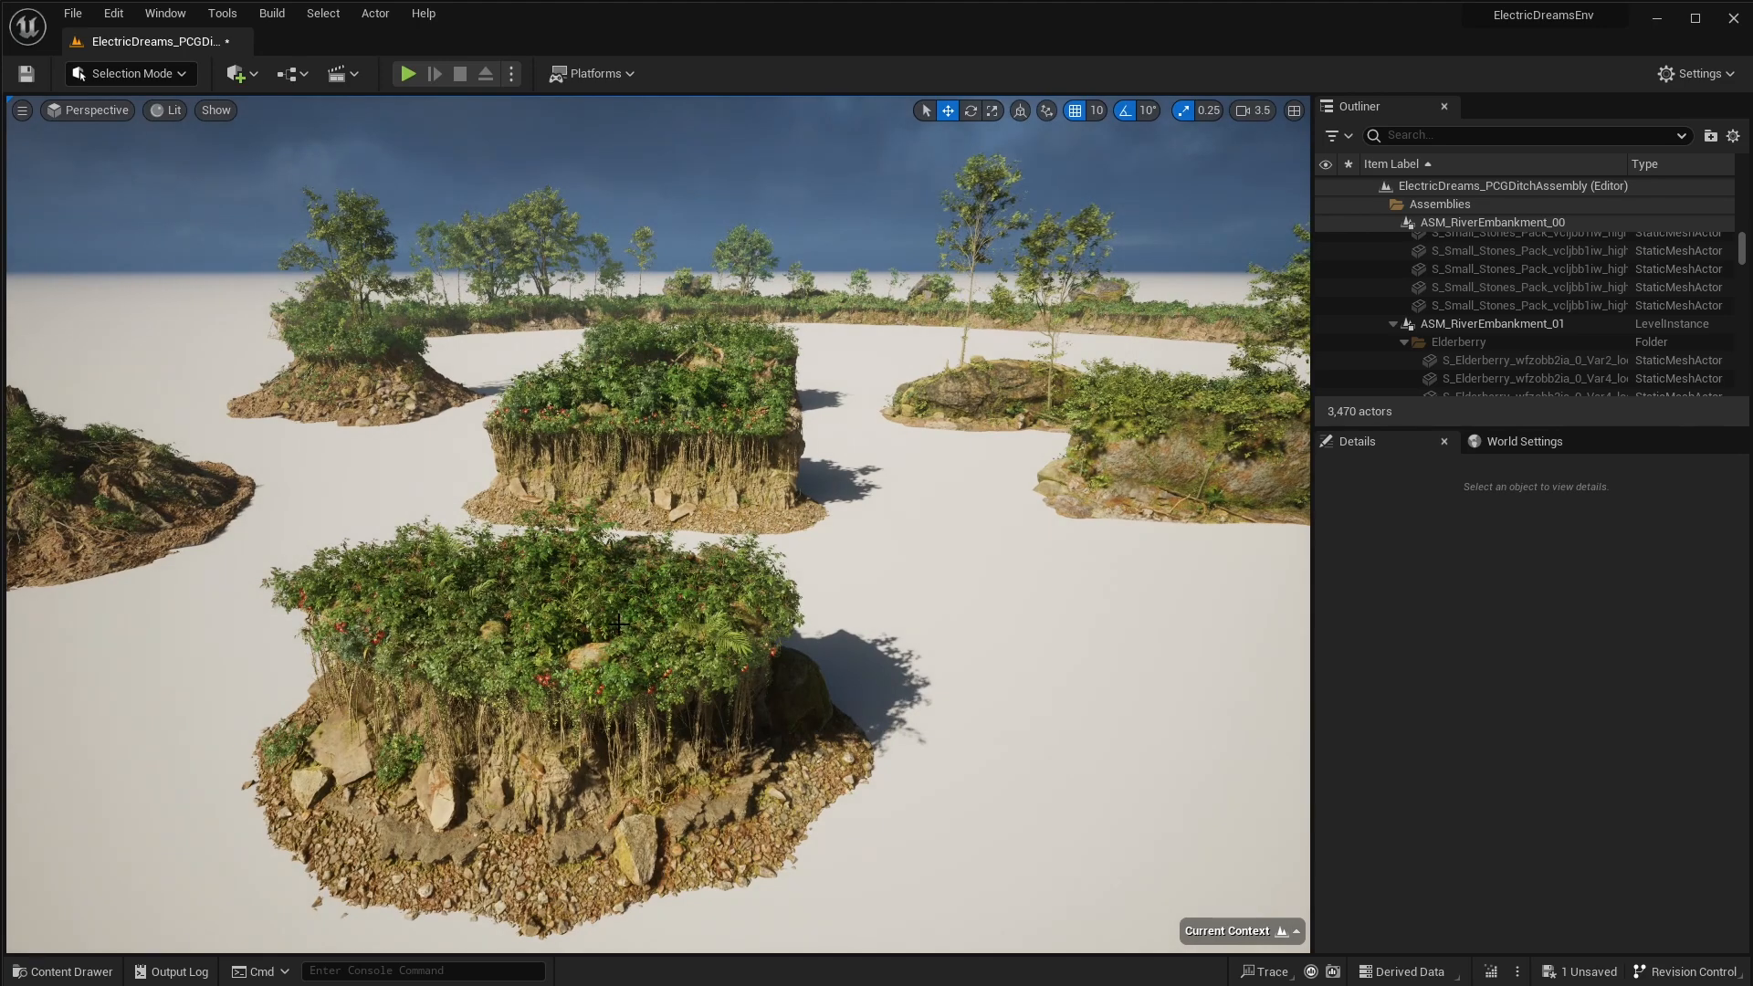
right_click(619, 624)
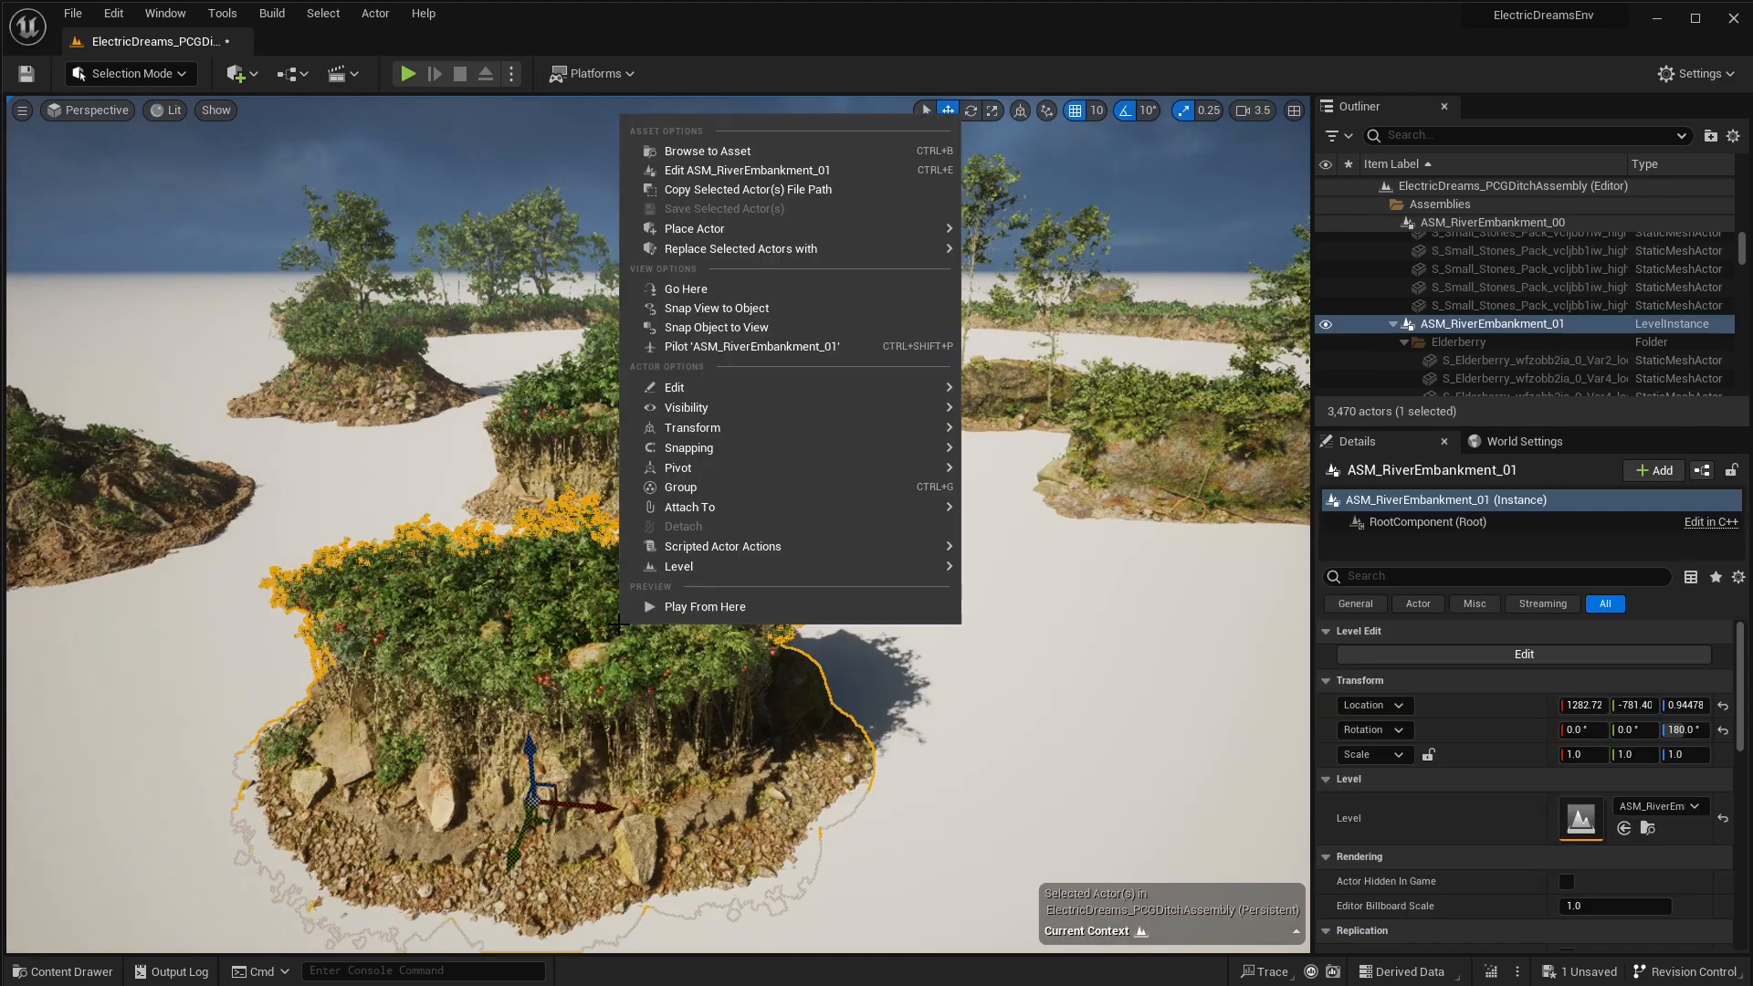
left_click(767, 172)
Inspect the individual meshes that make up the embankment, including the Nordic Beach Rocky Ground mesh at its base
right_click_drag(752, 372, 753, 373)
left_click(769, 686)
right_click_drag(769, 687, 769, 686)
right_click_drag(909, 589, 909, 589)
left_click(913, 707)
right_click_drag(913, 708, 913, 708)
right_click_drag(600, 712, 600, 712)
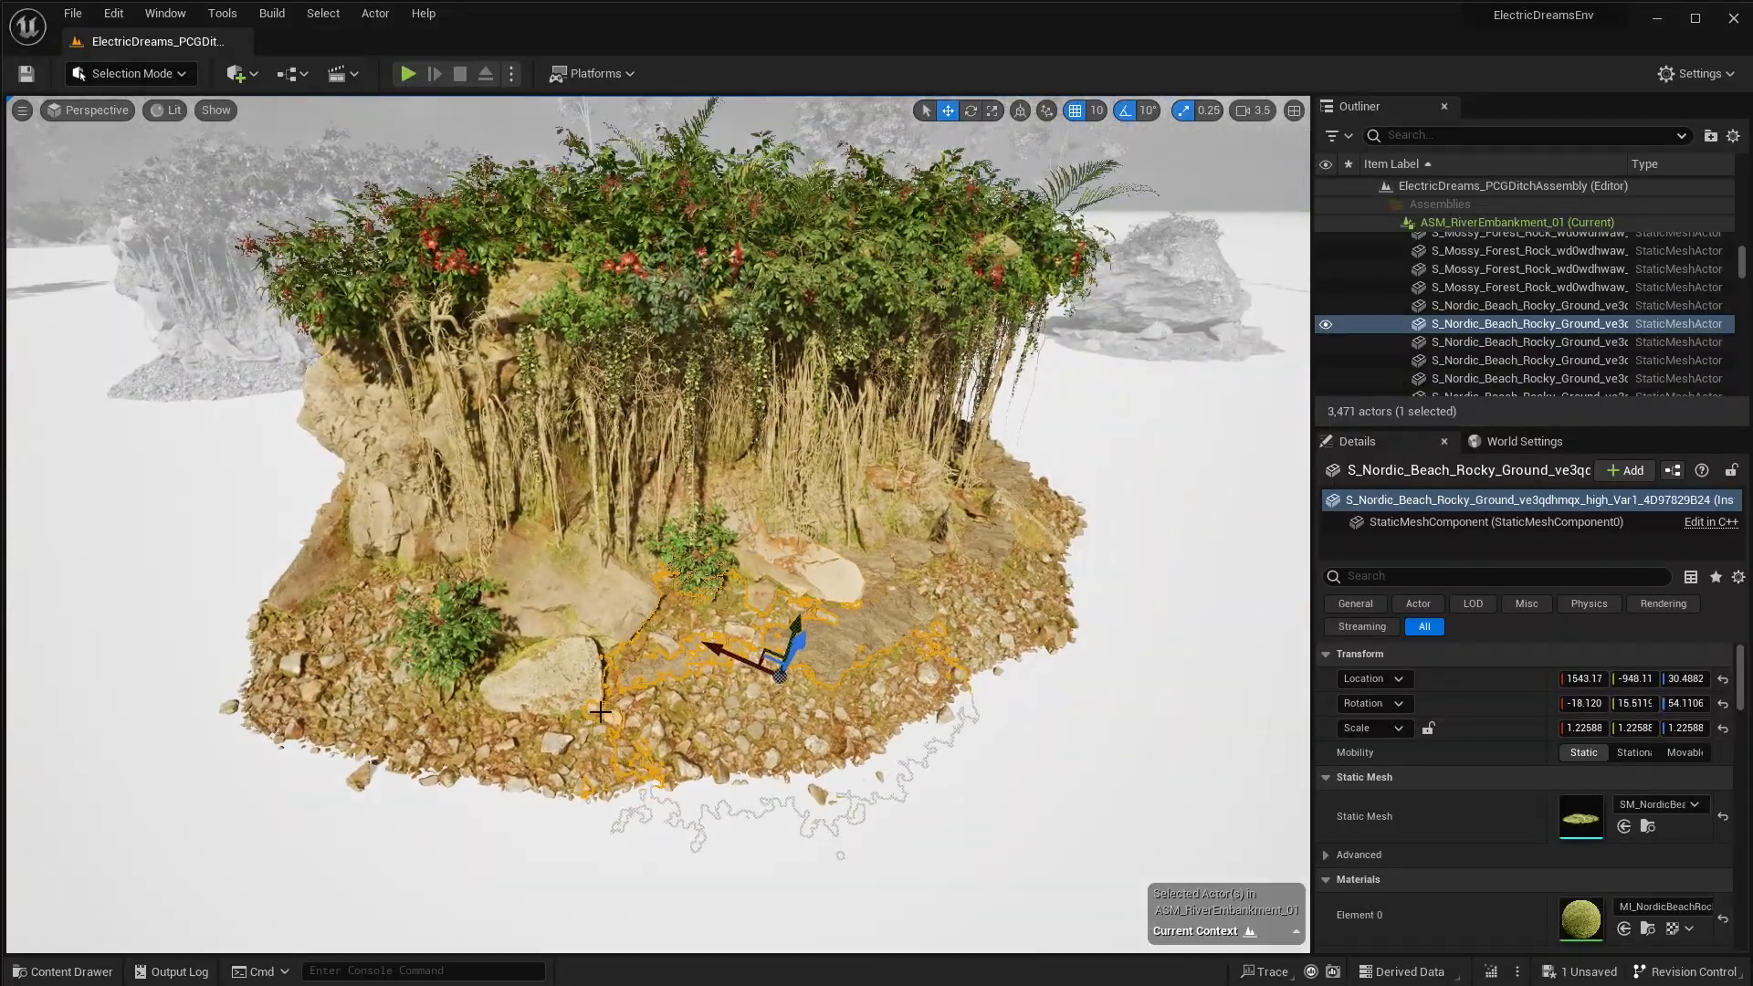
Inspect the embankment's rocky ground, sandstone boulder and hanging root meshes individually, and leave editing of the ASM_RiverEmbankment_01 level instance
double_click(1567, 361)
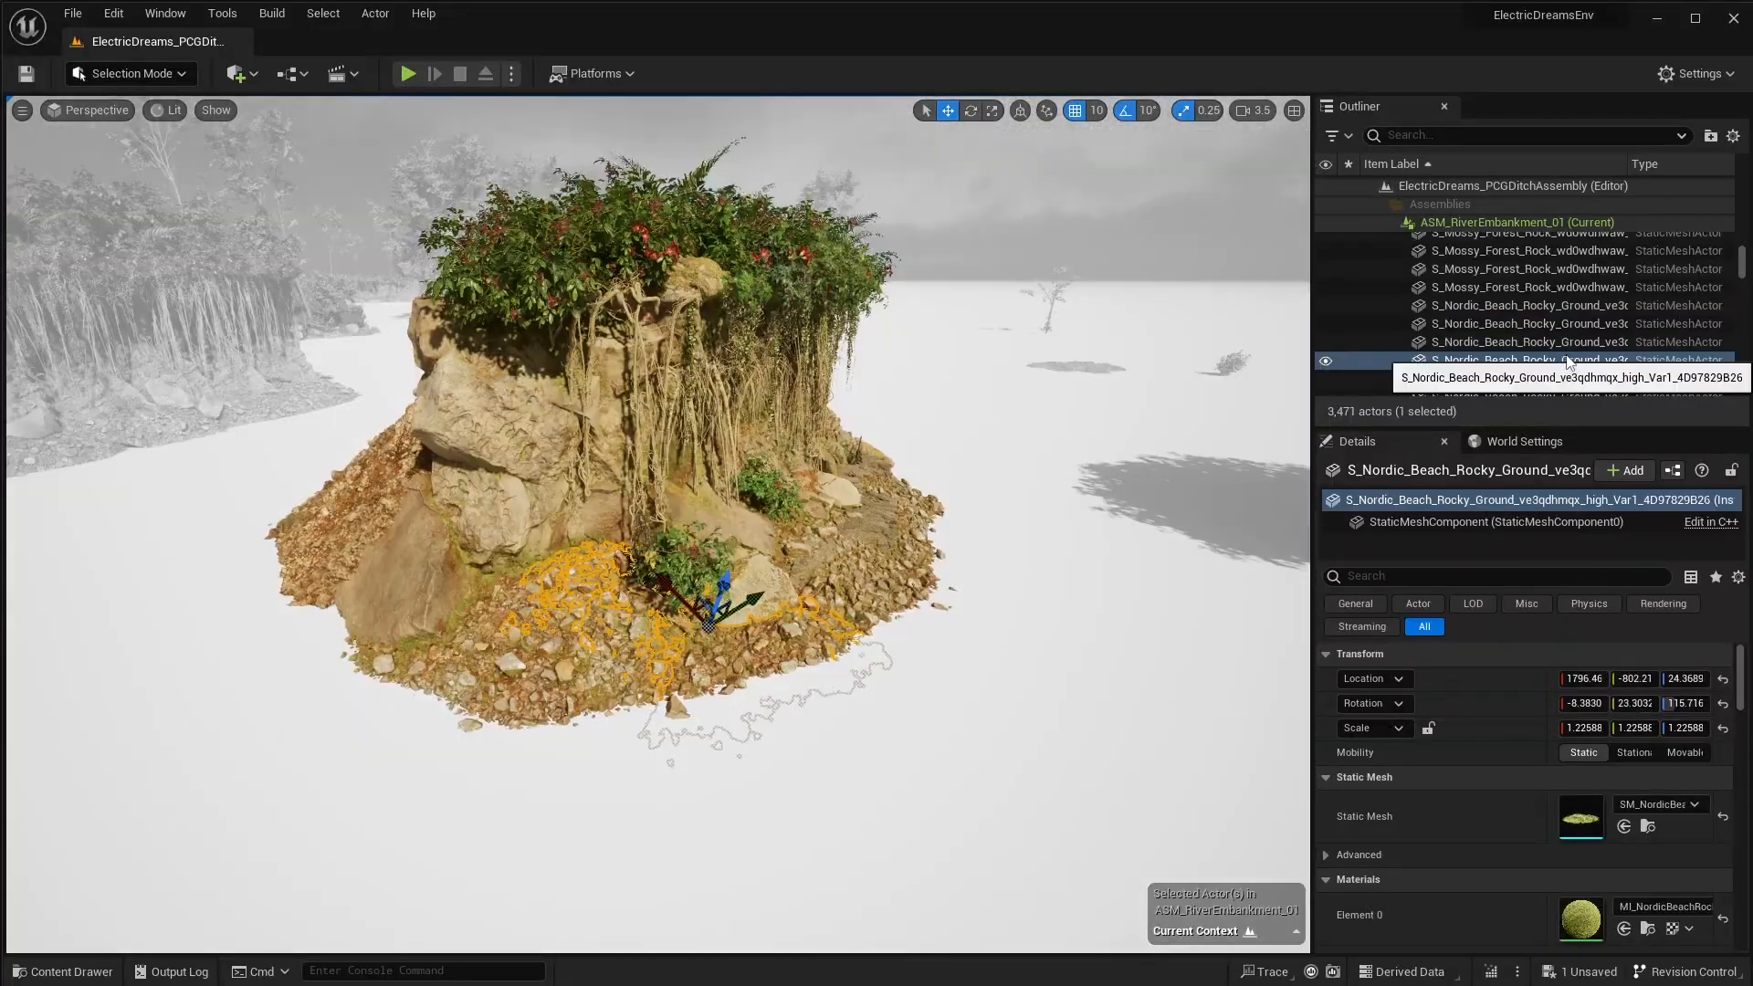
right_click_drag(797, 496, 796, 495)
left_click(703, 644)
left_click(557, 585)
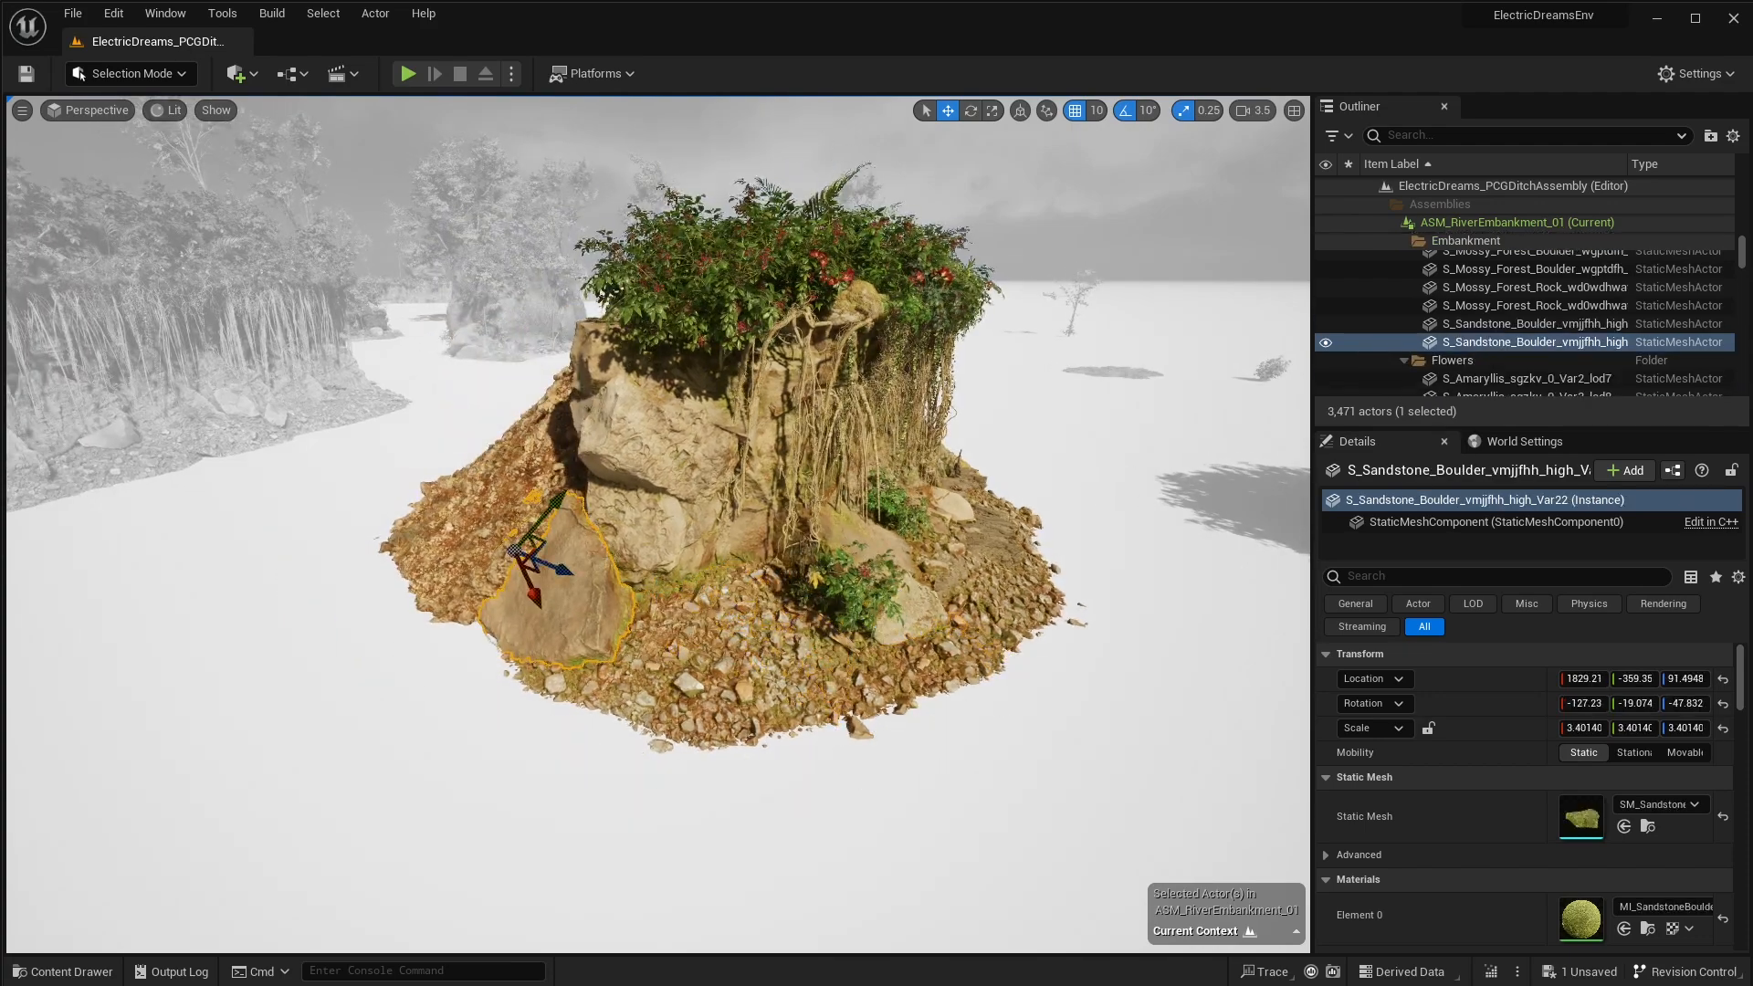
left_click(657, 429)
left_click(808, 386)
middle_click_drag(808, 385, 951, 363)
right_click_drag(950, 363, 786, 363)
middle_click_drag(786, 363, 1040, 302)
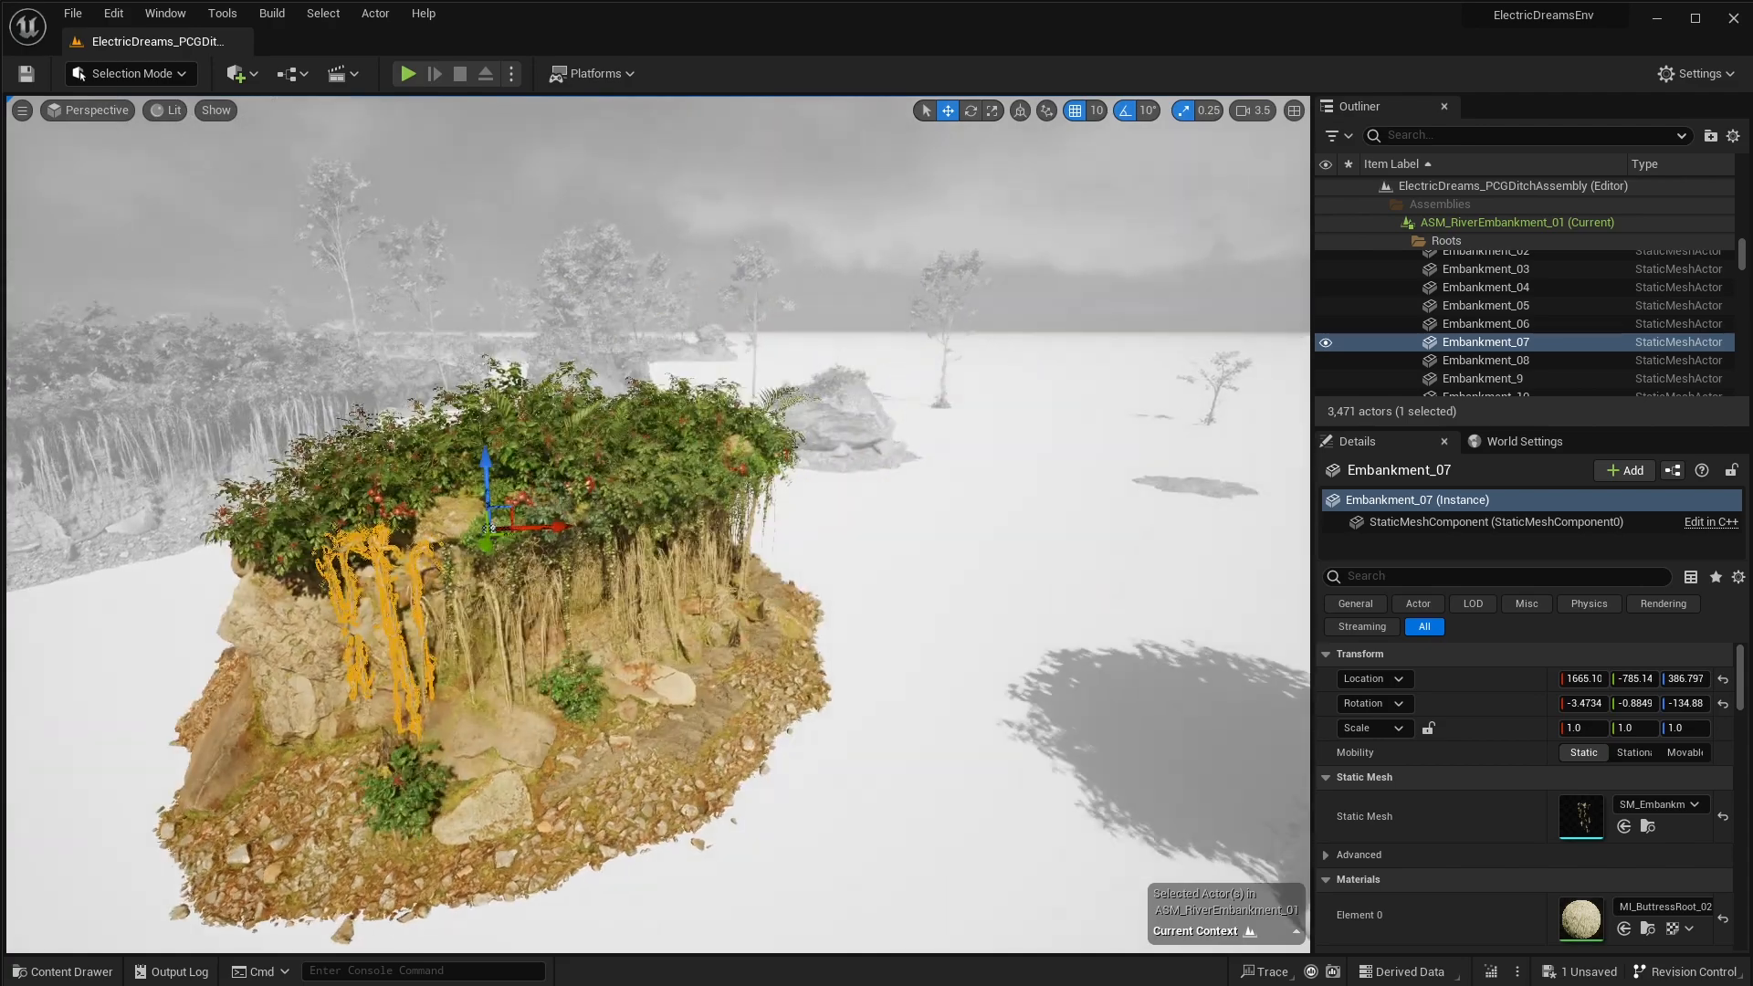
right_click_drag(1040, 368, 889, 368)
key("Escape")
key("Escape")
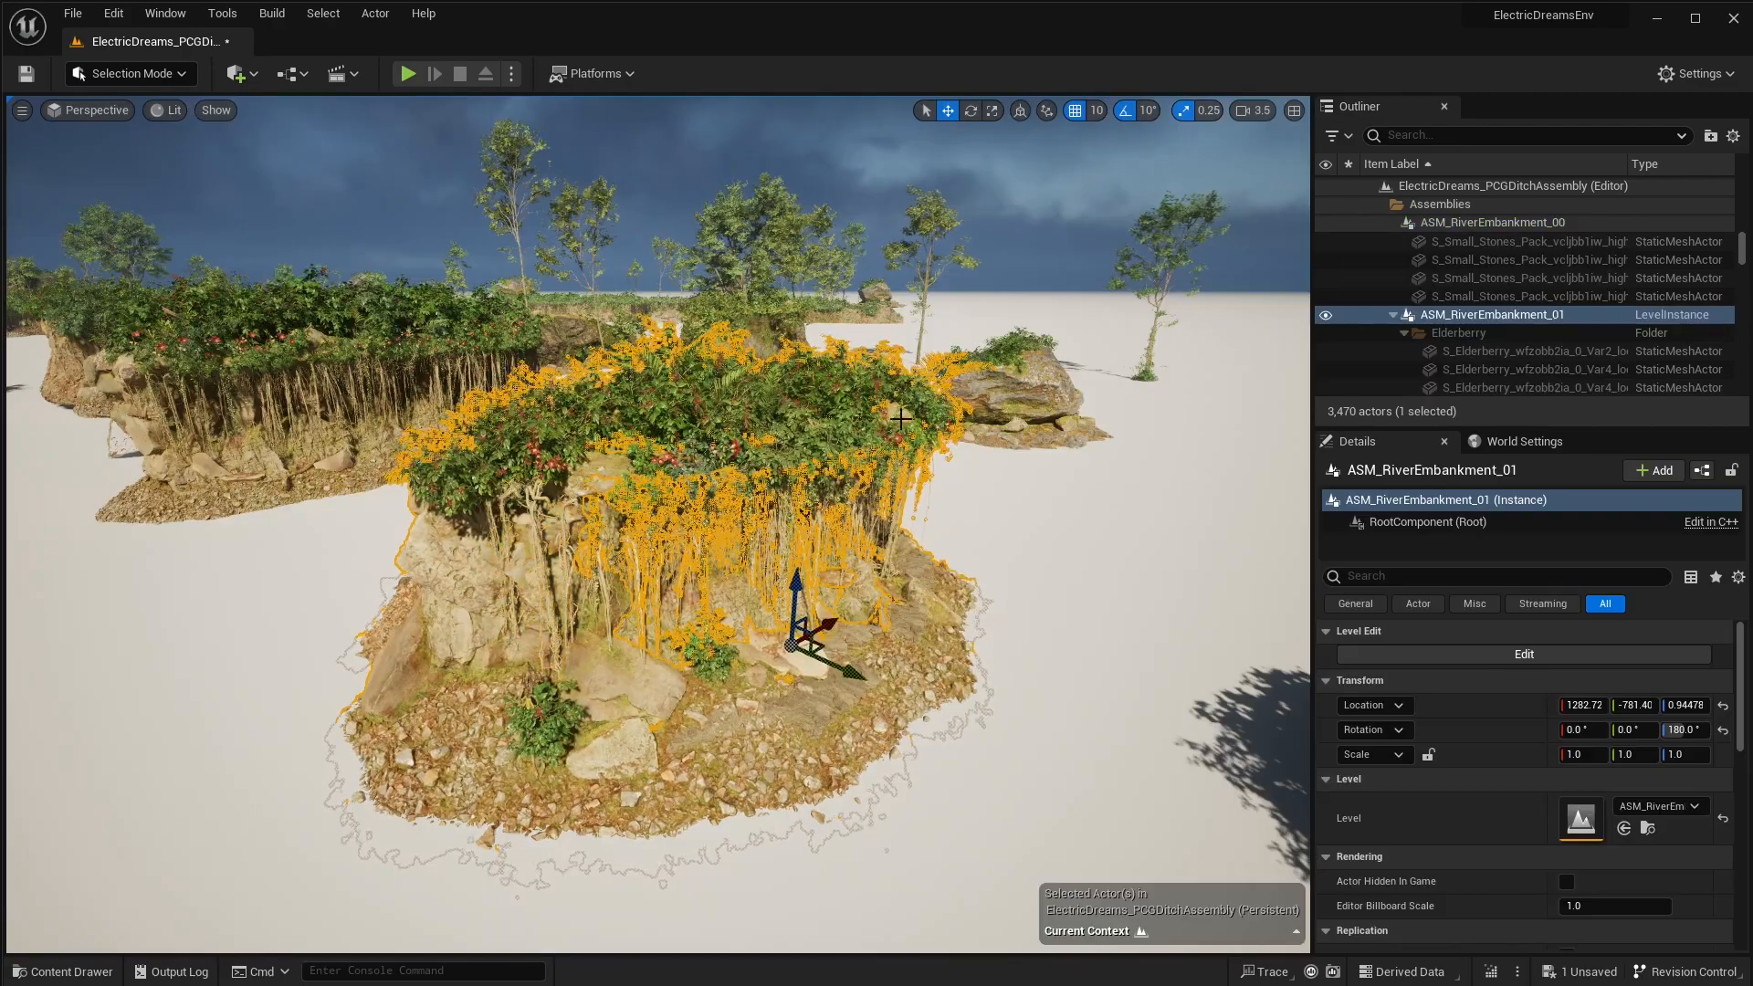
Look over the full set of ditch assemblies and select the ASM_LargeBoulder_01A boulder
right_click_drag(931, 481, 657, 493)
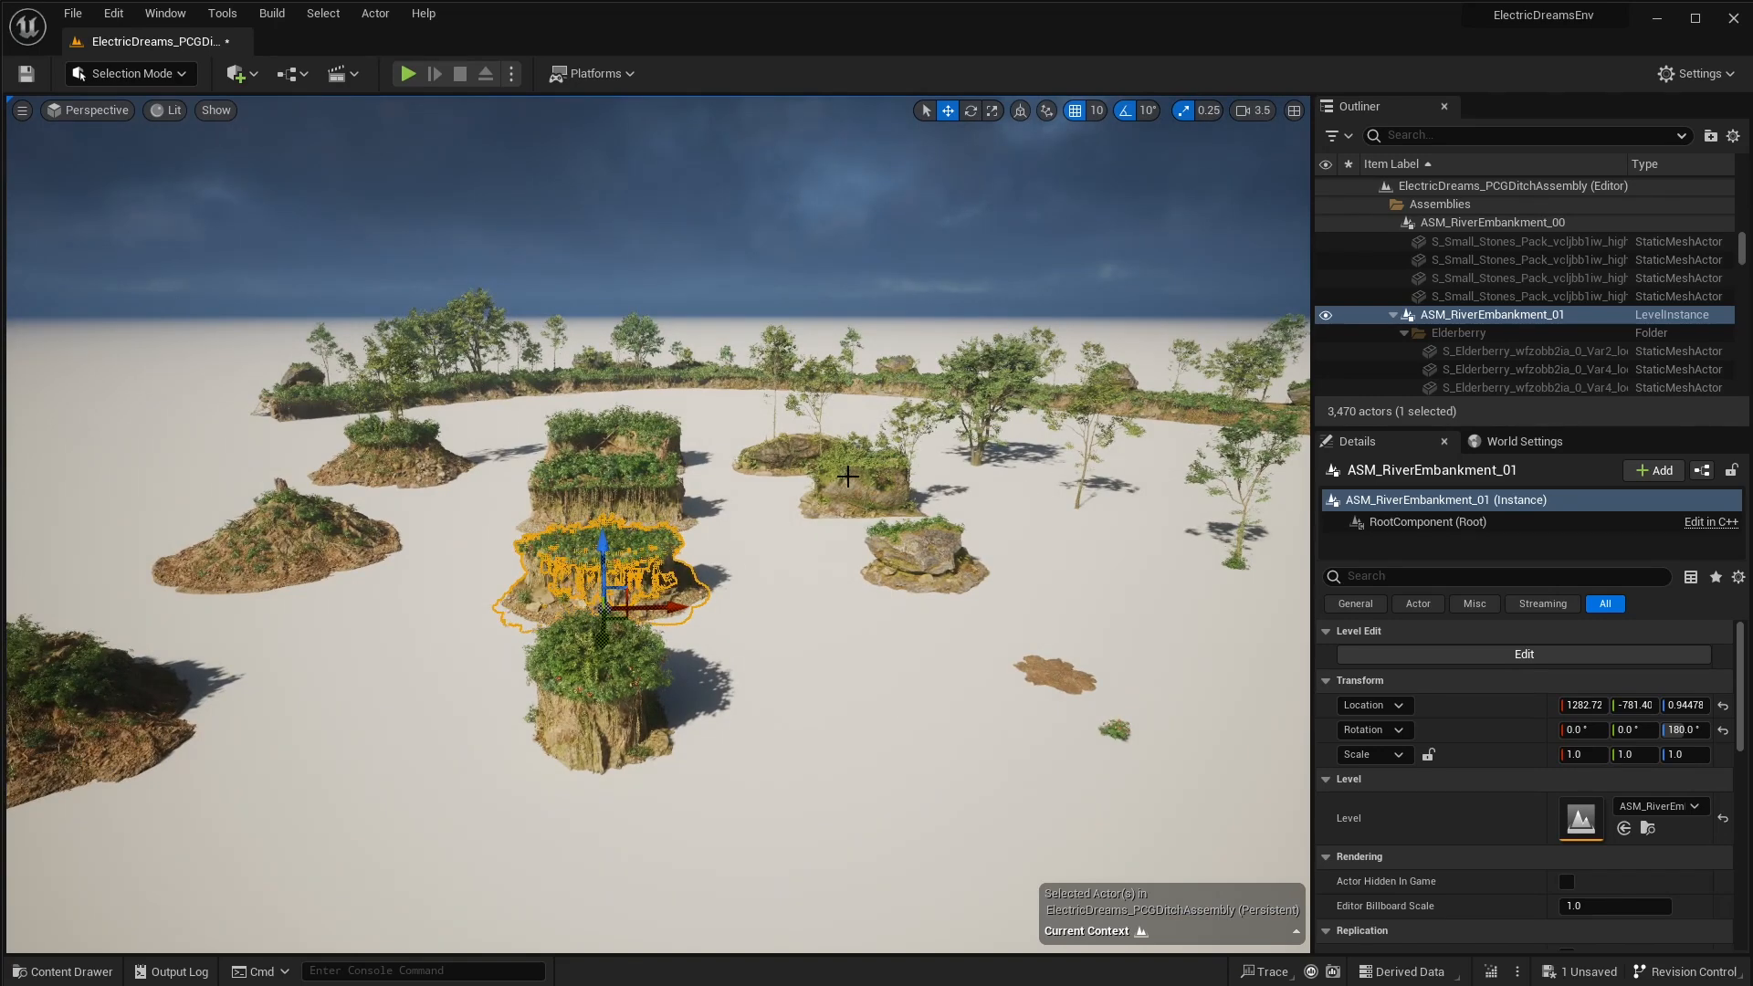
left_click(890, 564)
middle_click_drag(886, 596, 796, 530)
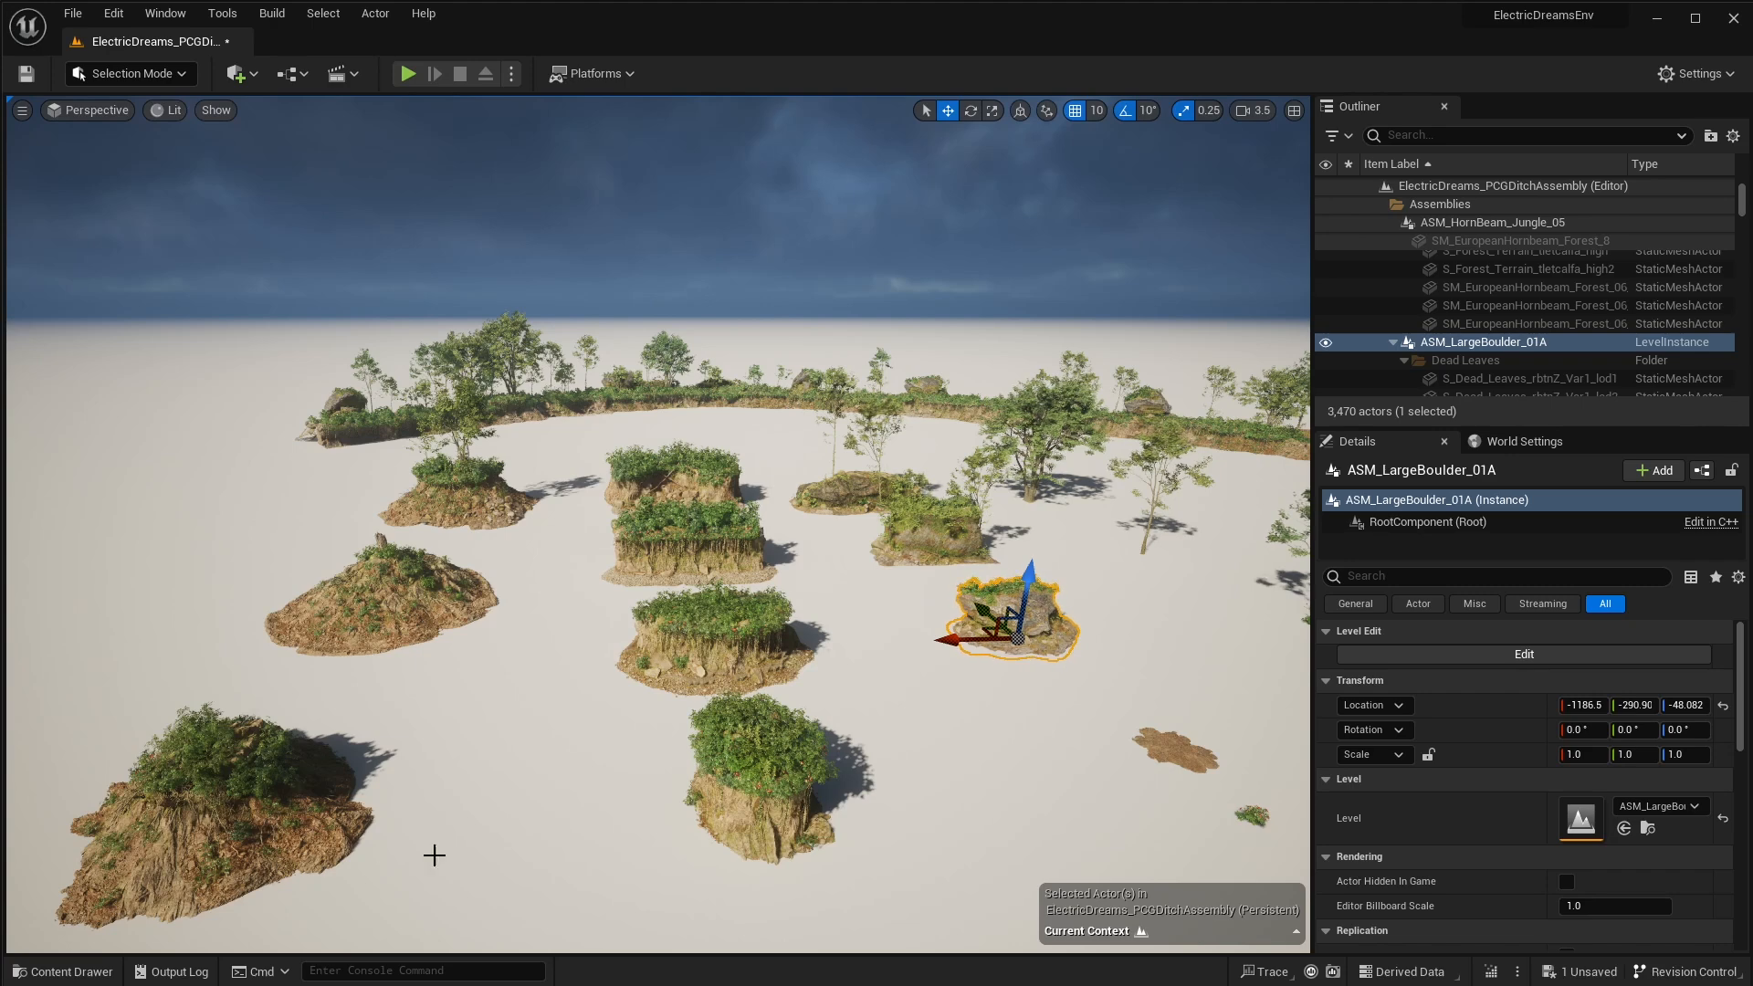
Open the ElectricDreams_PCGForest level from the Breakdown_Levels folder without saving the changes to the ditch level
left_click(64, 971)
left_click(1598, 648)
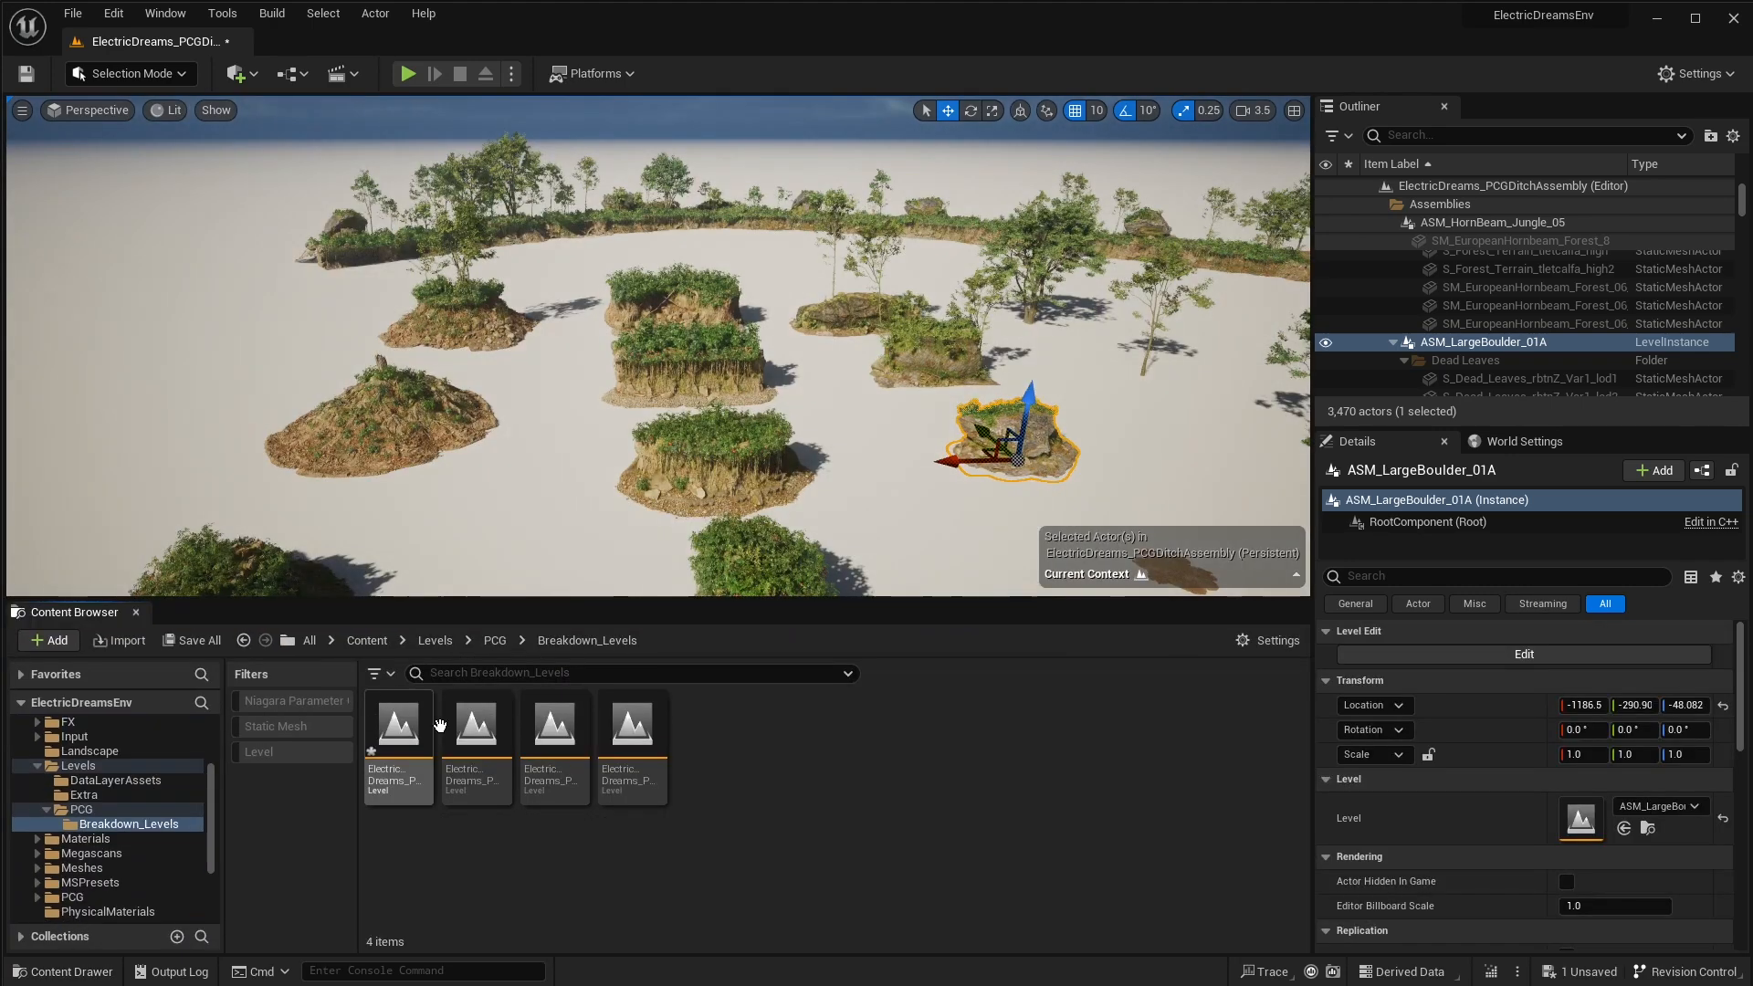
double_click(487, 735)
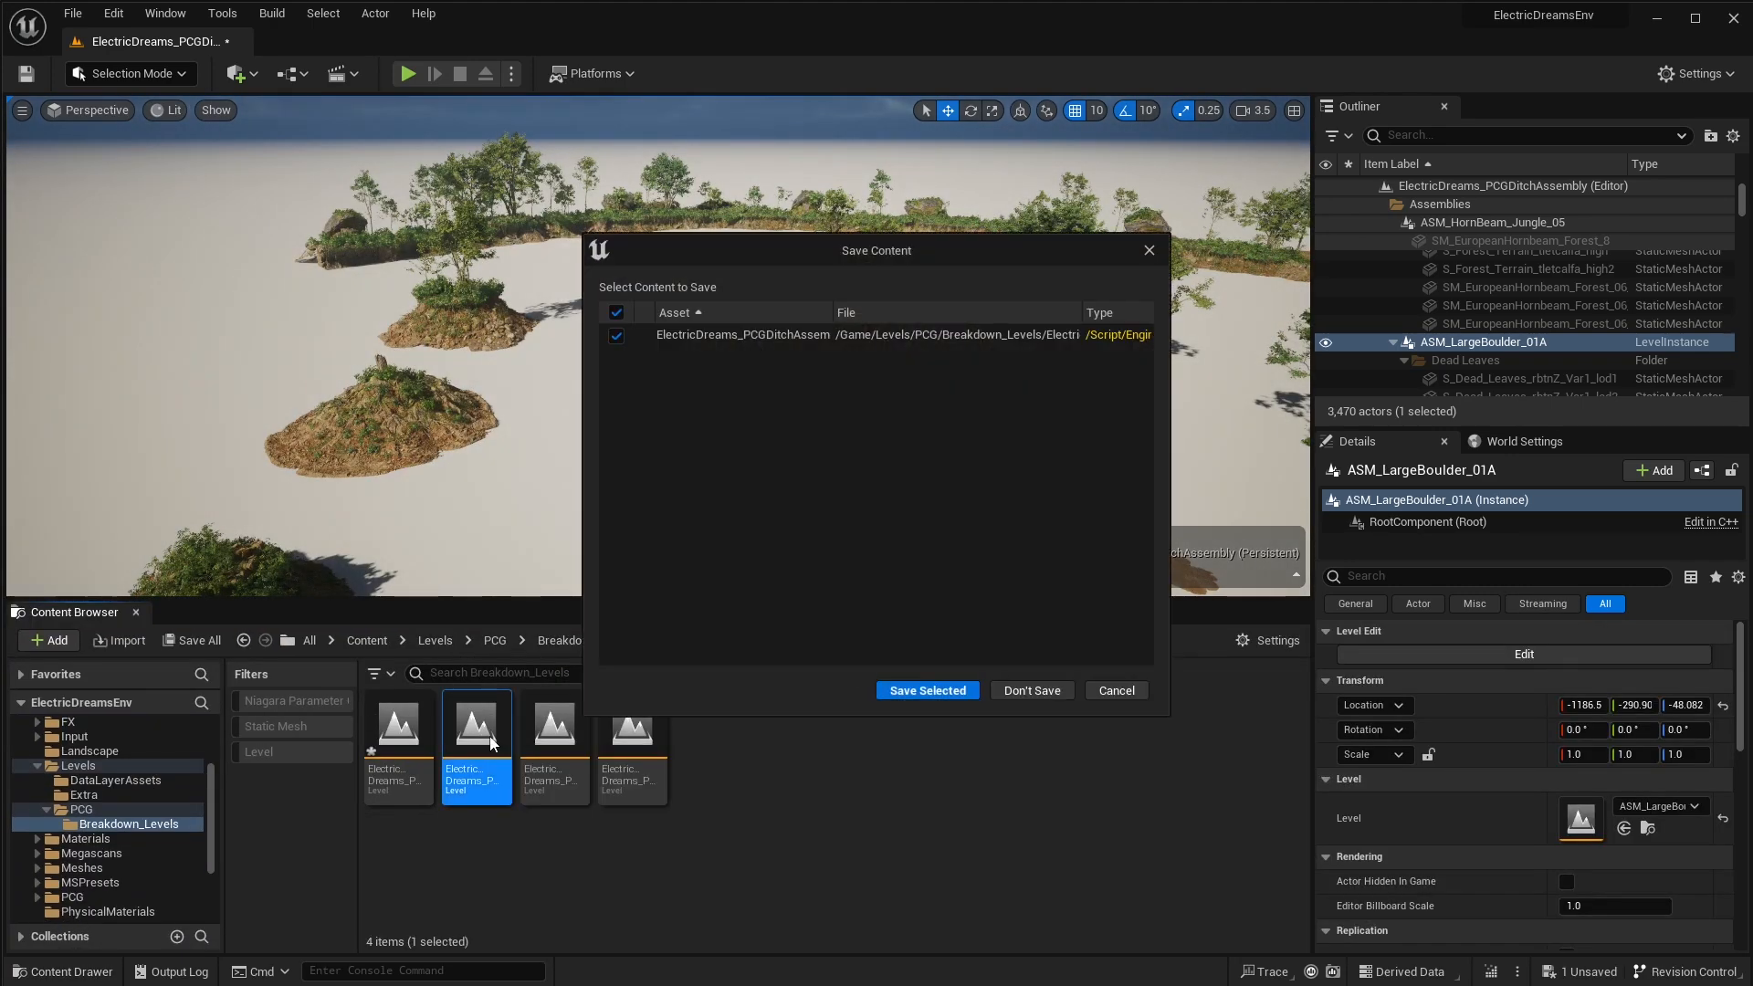
left_click(1032, 690)
Examine the procedural forest and its rock pillars up close and as a whole from above
right_click_drag(1219, 633, 1136, 579)
key("s")
key("e")
key("w")
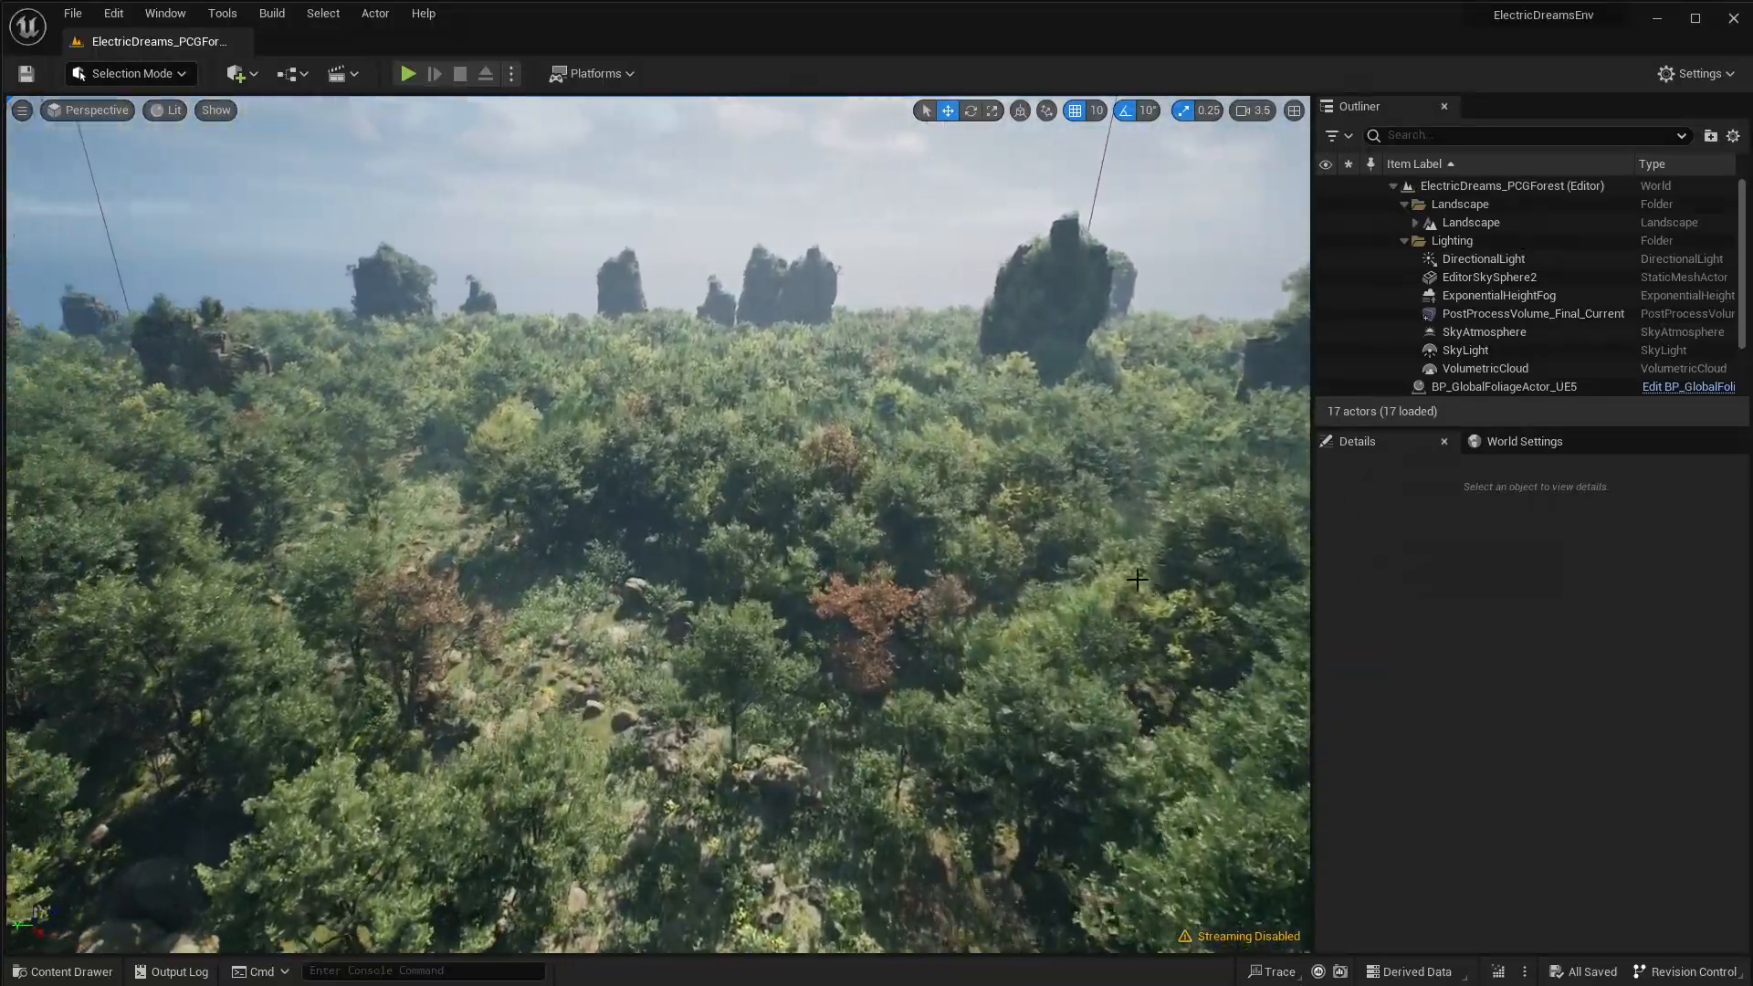
right_click_drag(1136, 579, 978, 501)
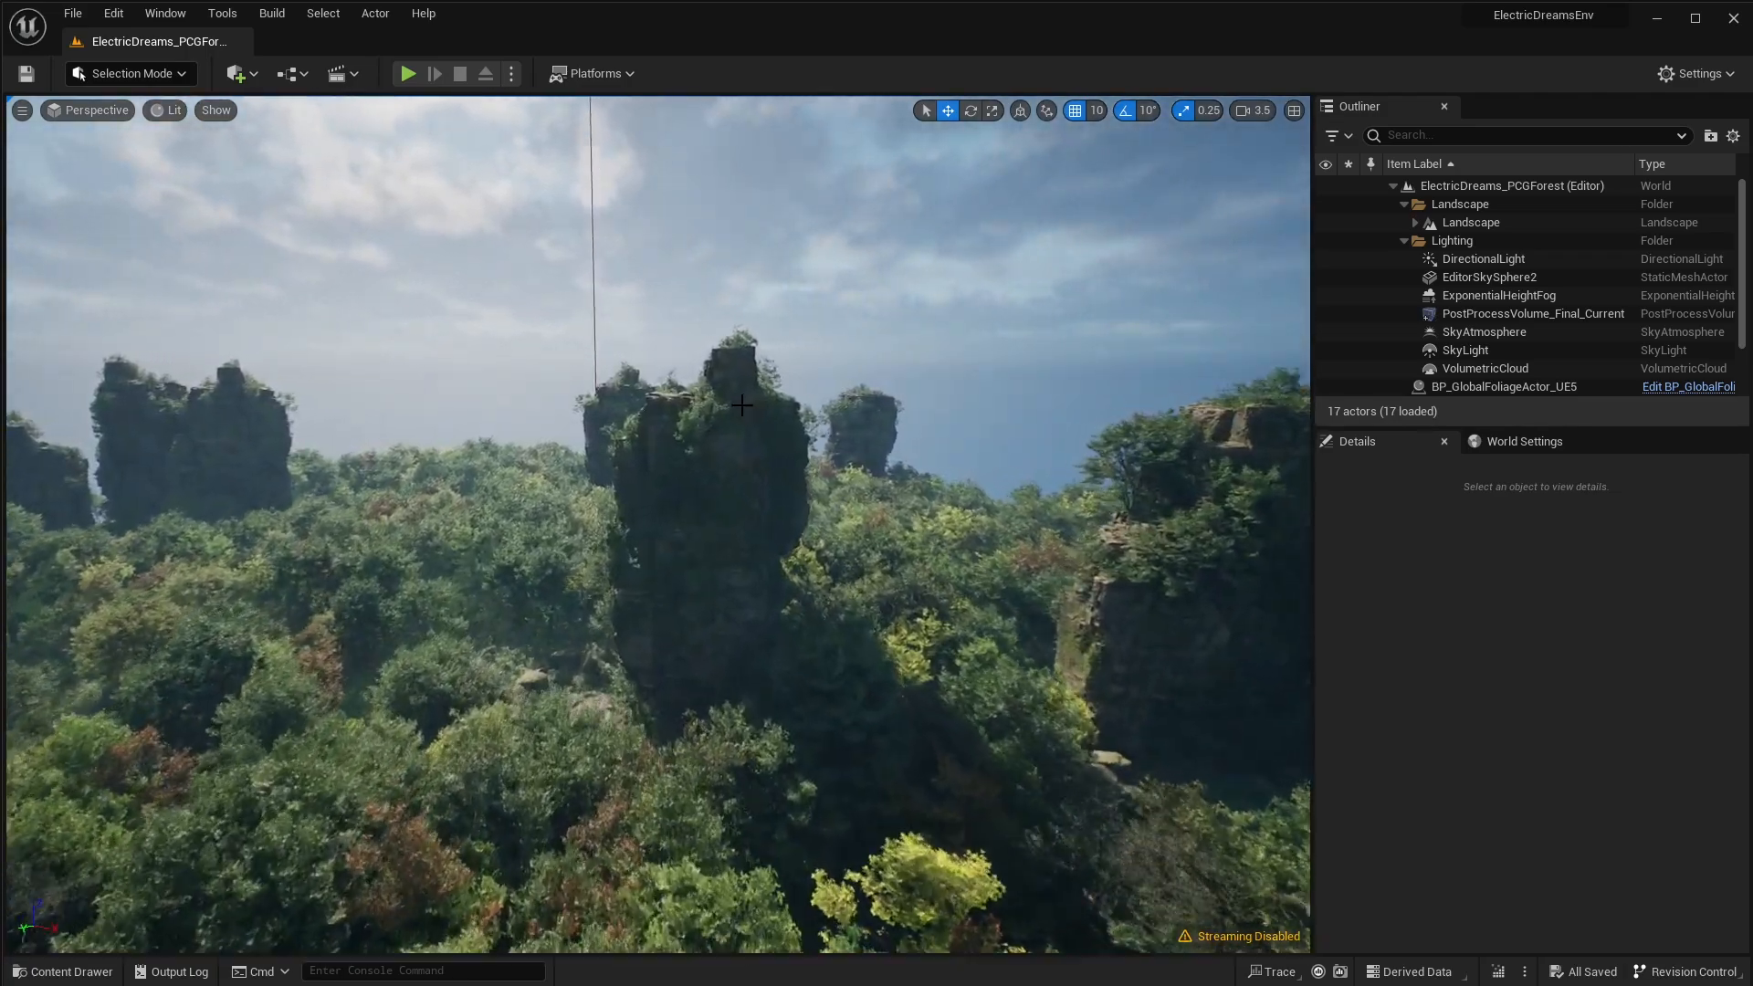
right_click_drag(741, 404, 800, 337)
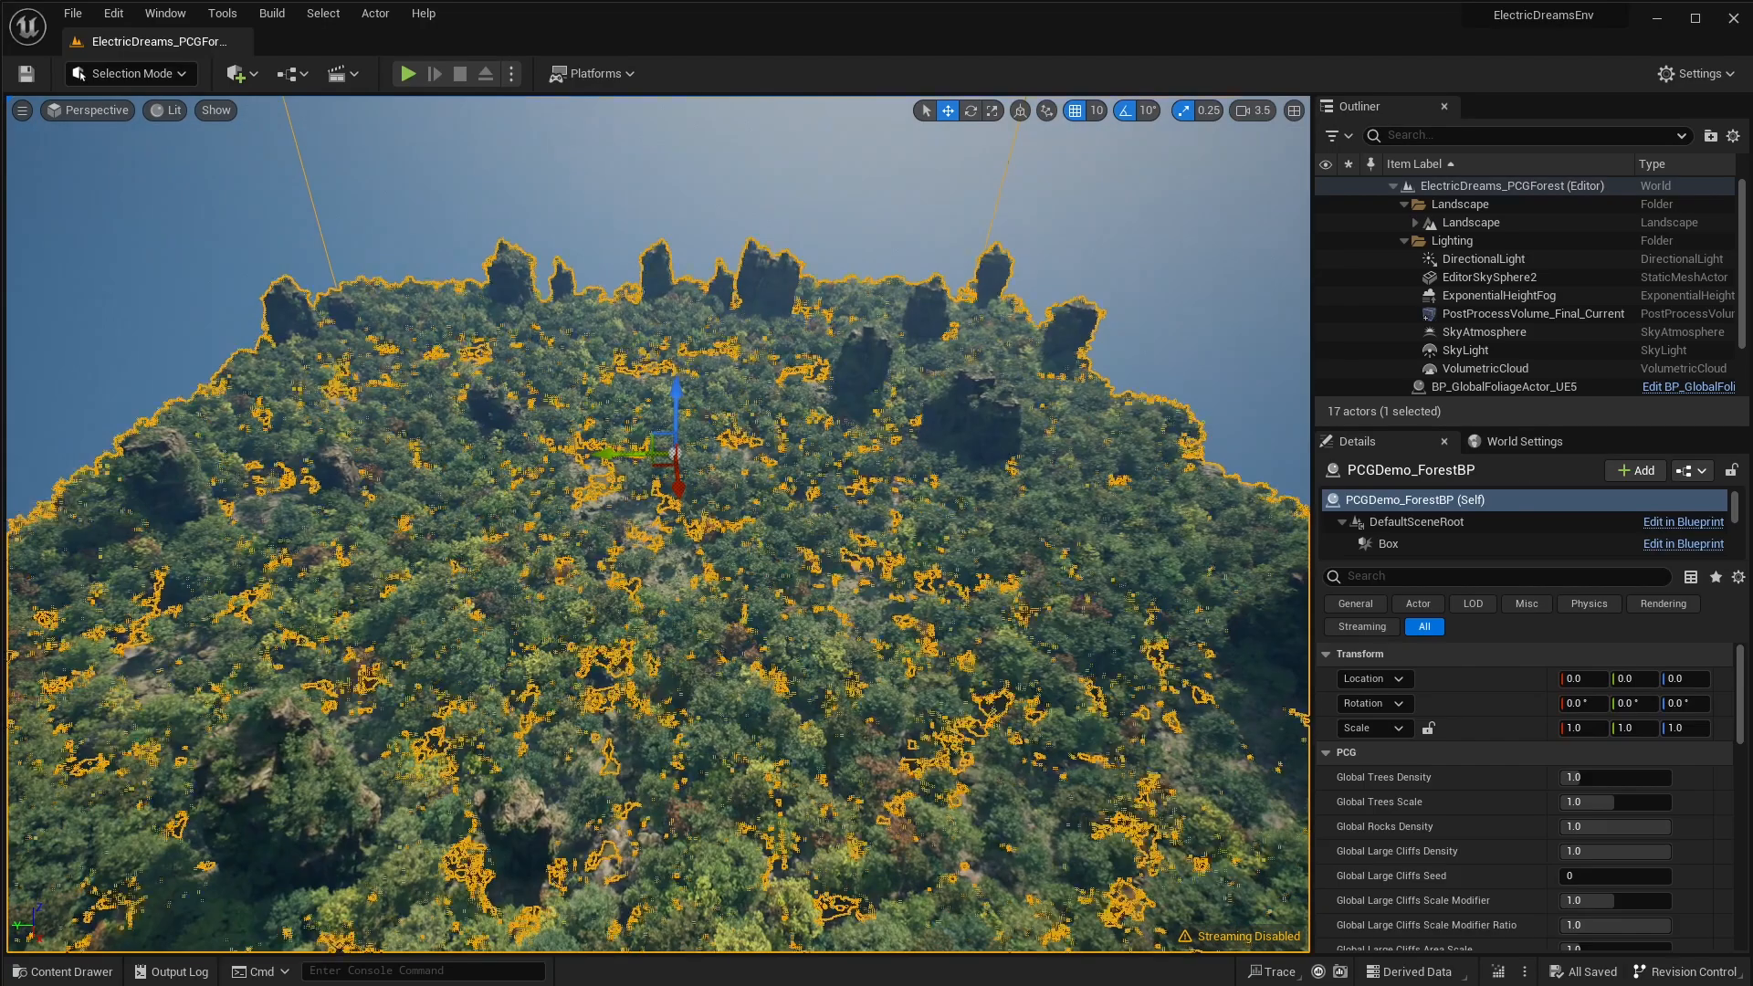
left_click(1115, 216)
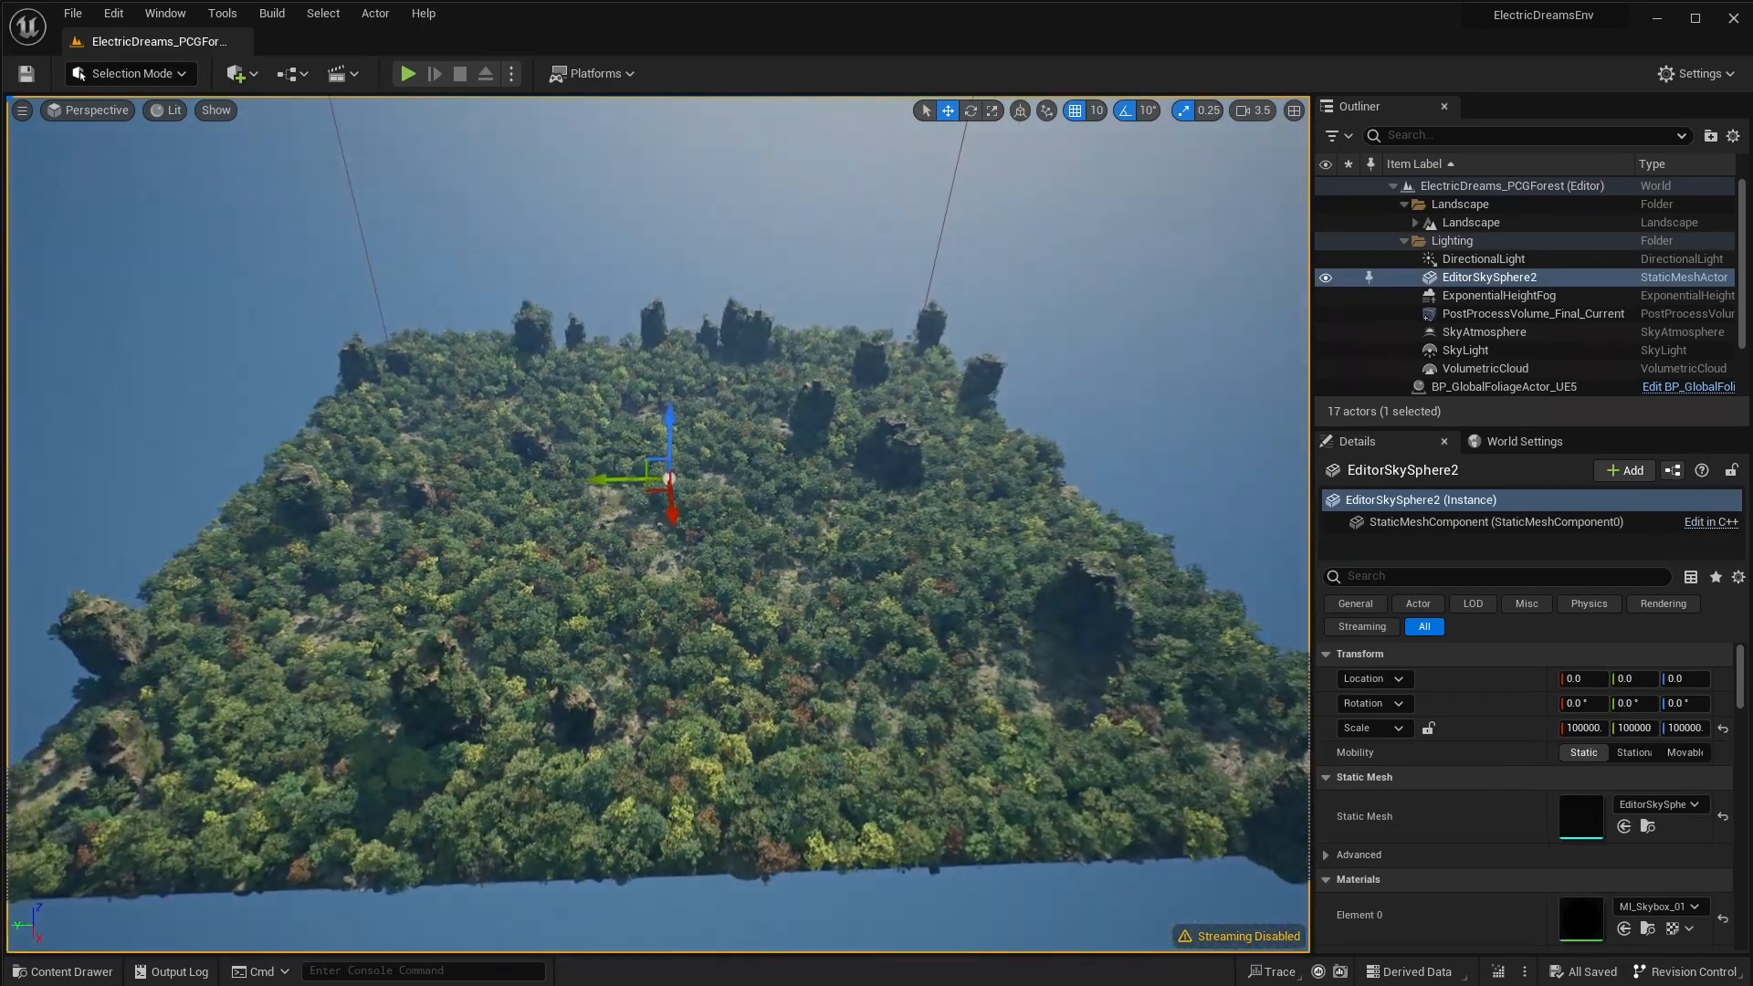
right_click_drag(1082, 286, 1054, 265)
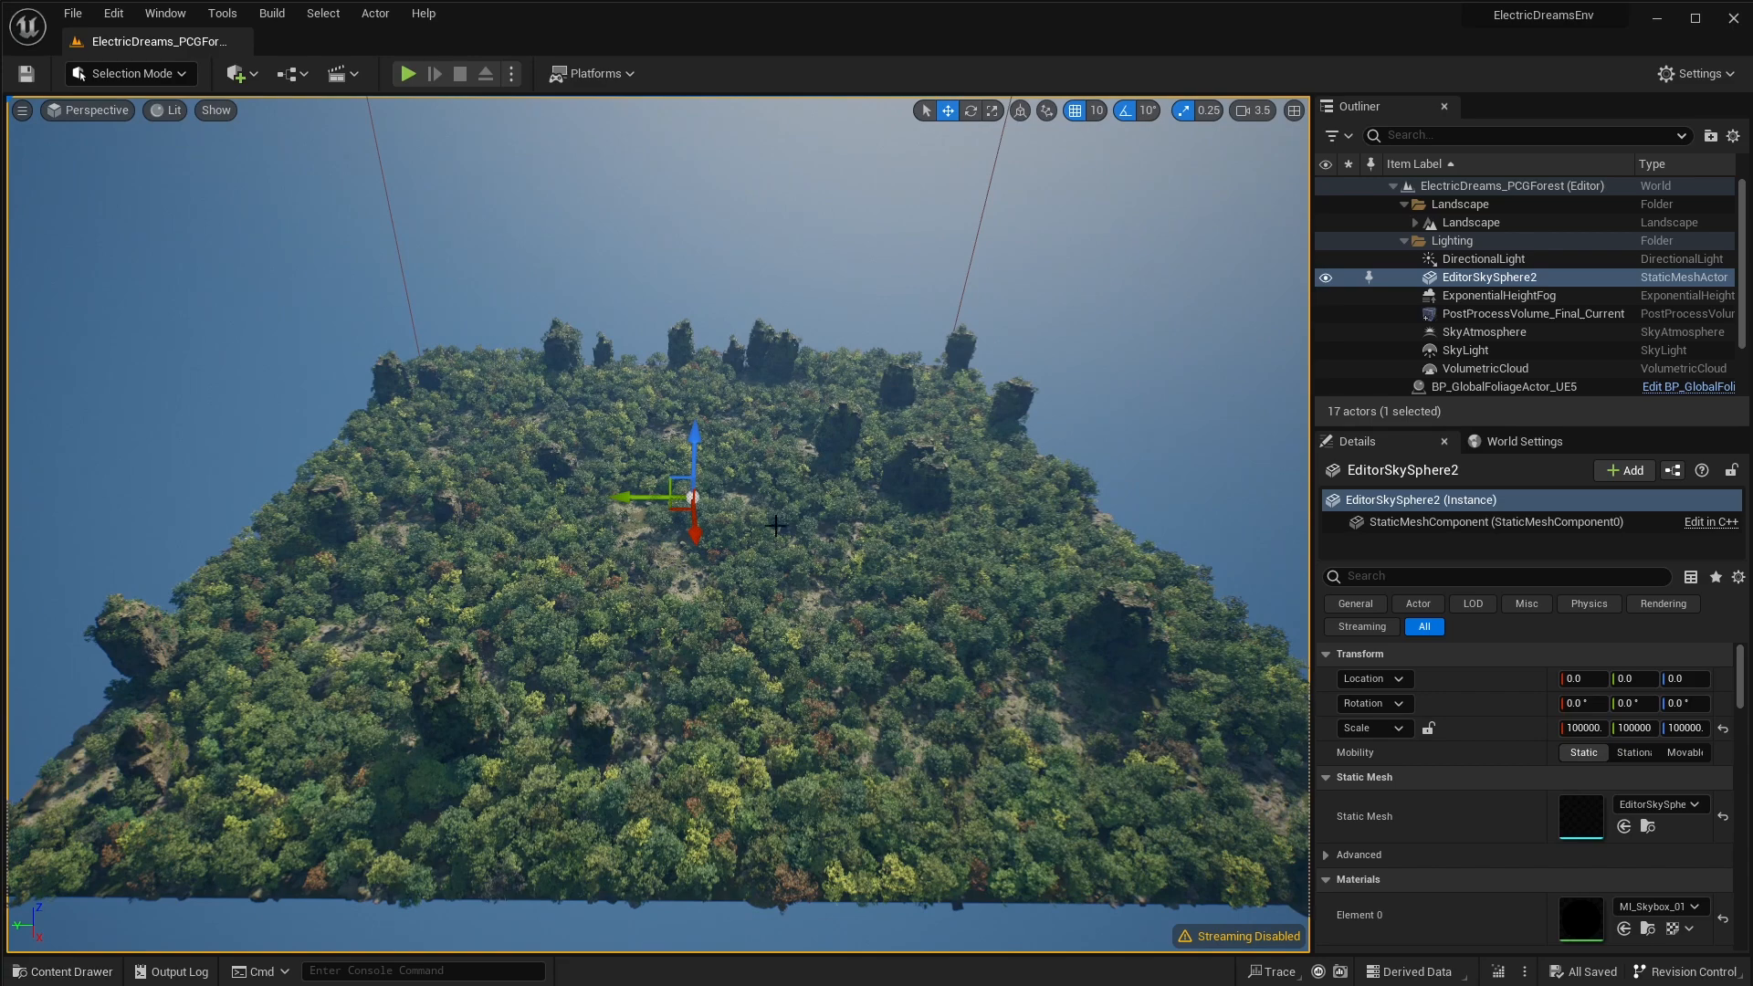
Open the ElectricDreams_PCGLargeAssembly level
left_click(75, 975)
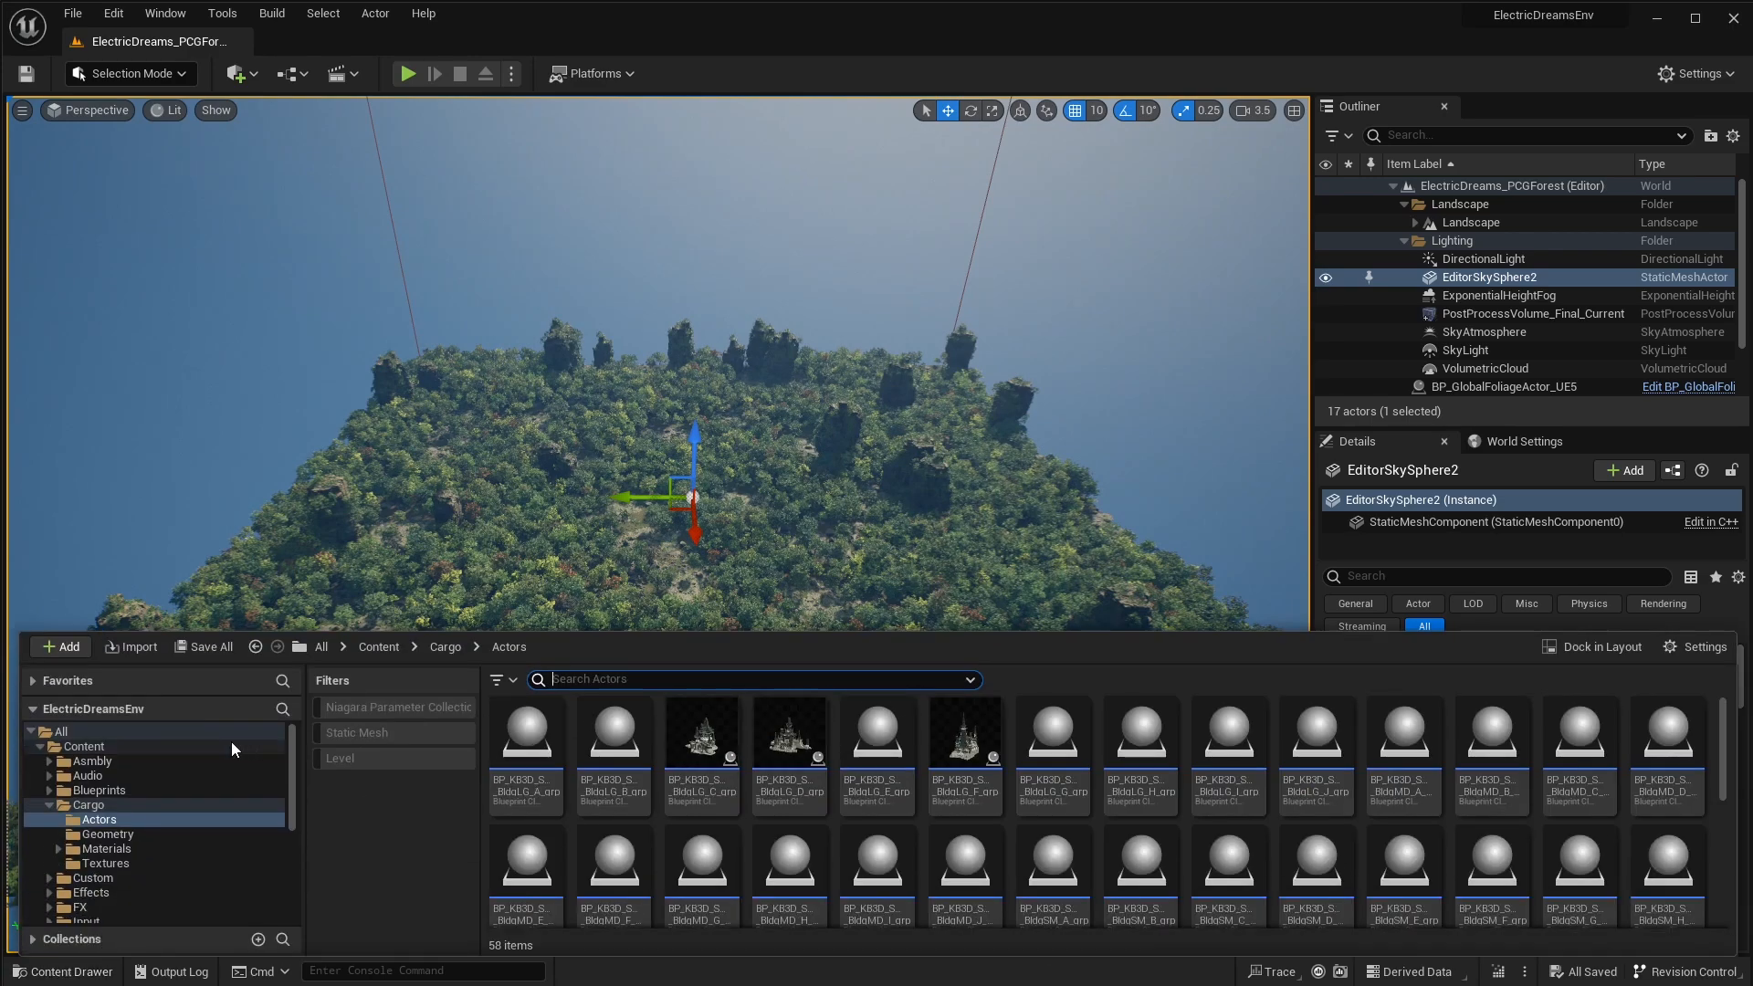
left_click(228, 747)
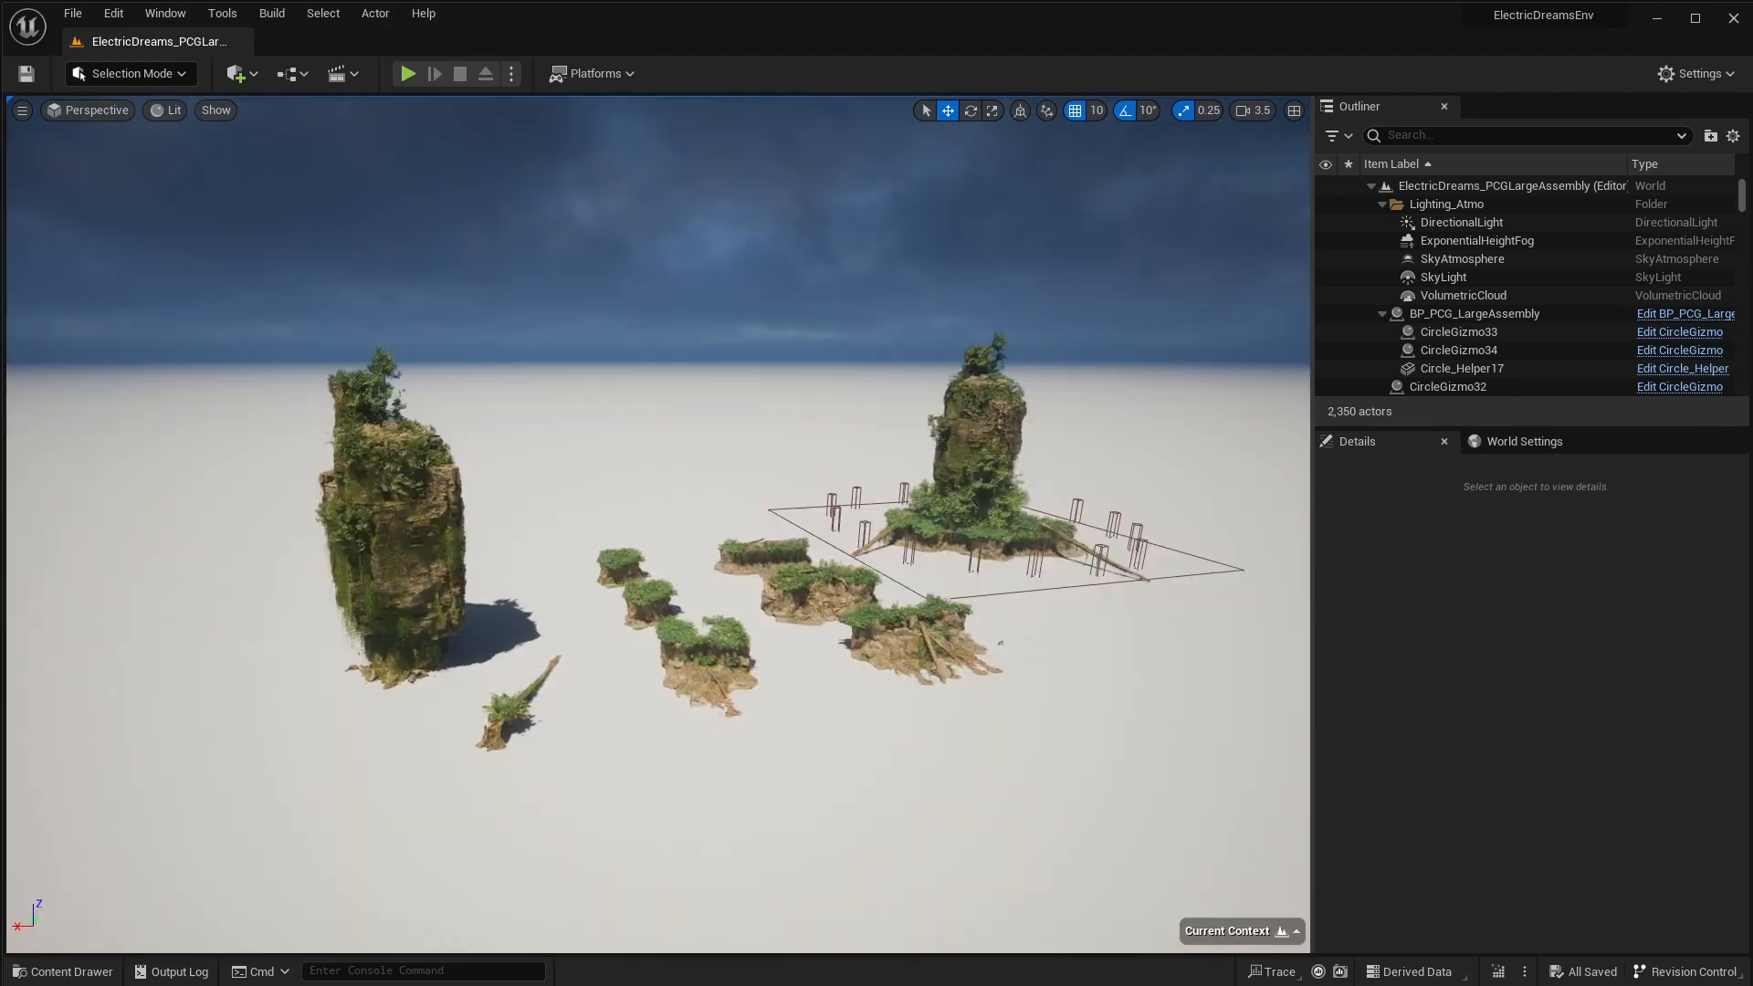
Open the PL_LargeCliff_01b level instance, the tall vine-covered cliff, for editing in place
key("w")
right_click_drag(657, 524, 603, 497)
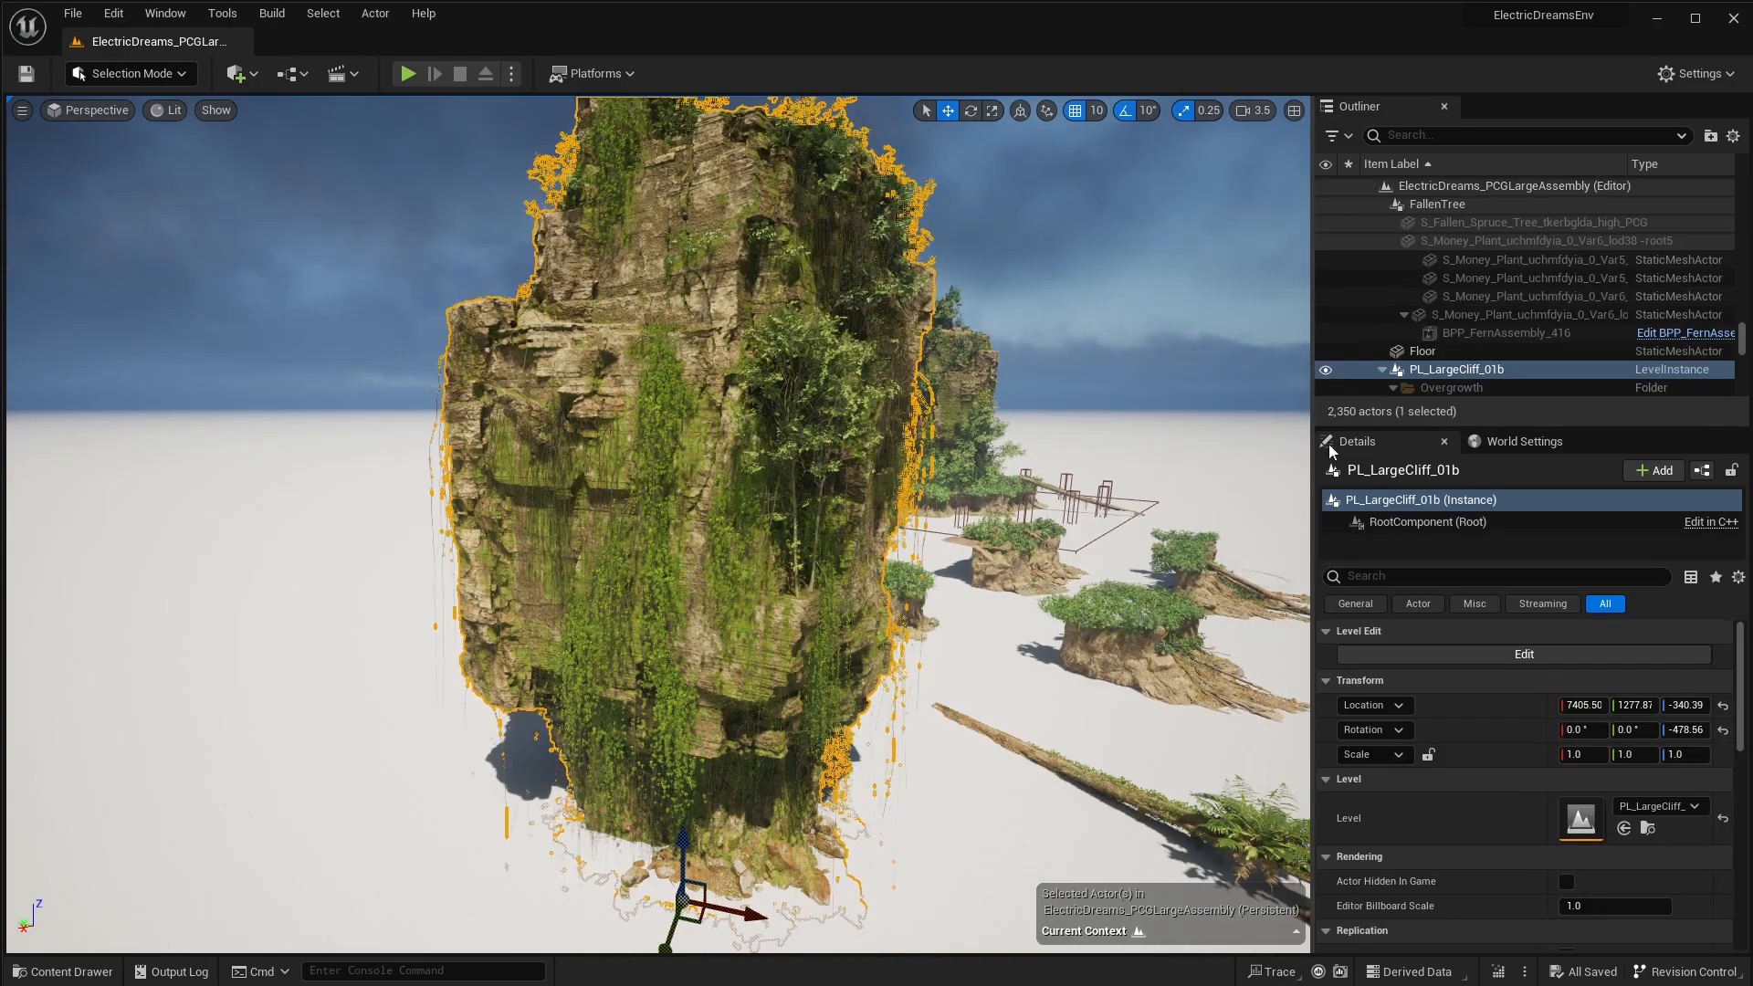
double_click(1452, 369)
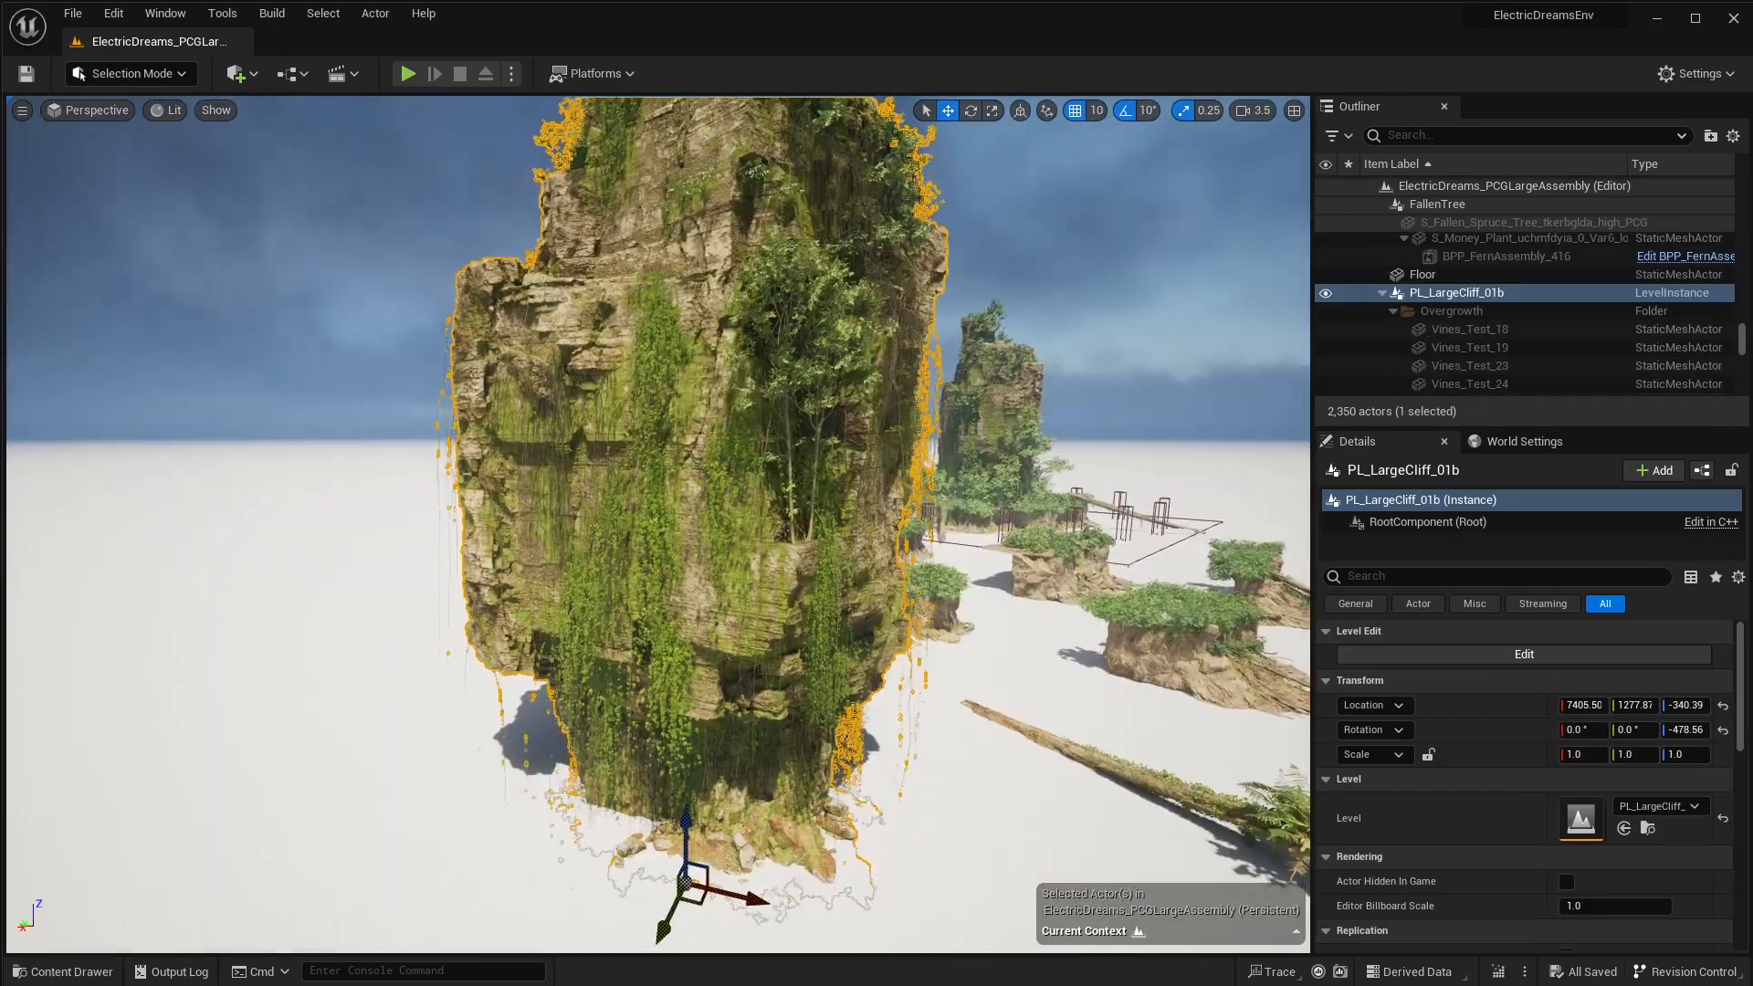
right_click(767, 574)
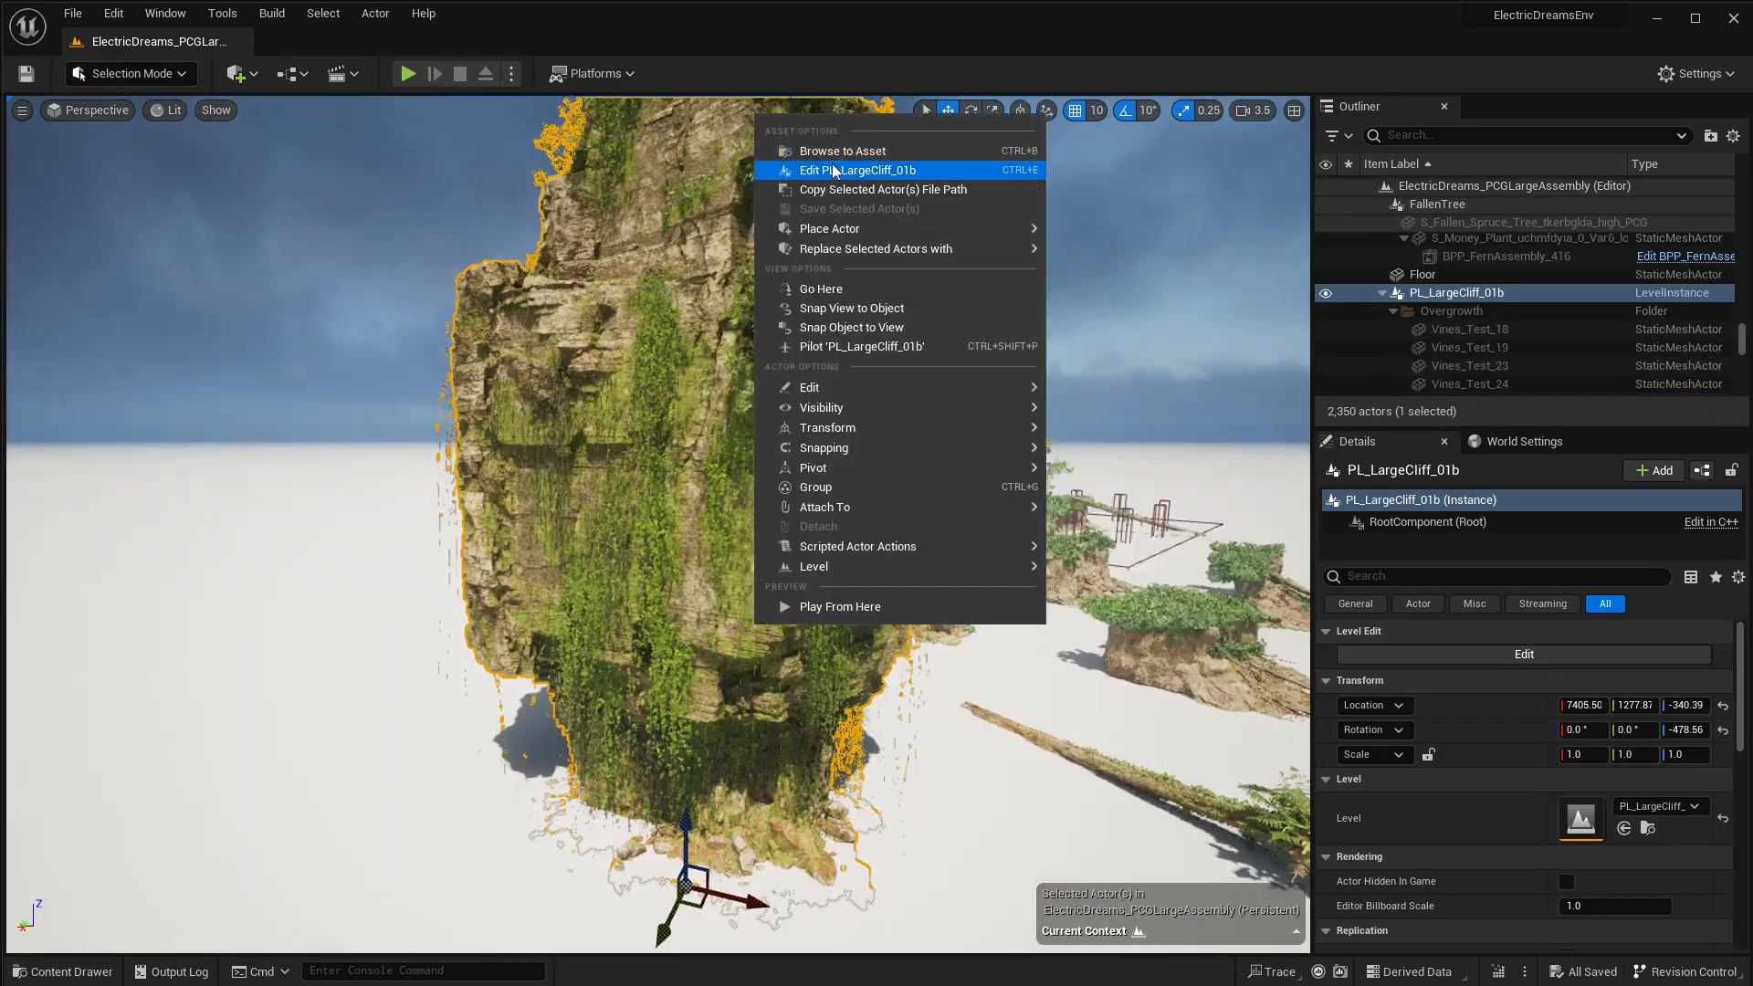
left_click(833, 170)
Inspect the individual cliff and European Hornbeam meshes that make up the large cliff, and leave the level instance editing
left_click(739, 539)
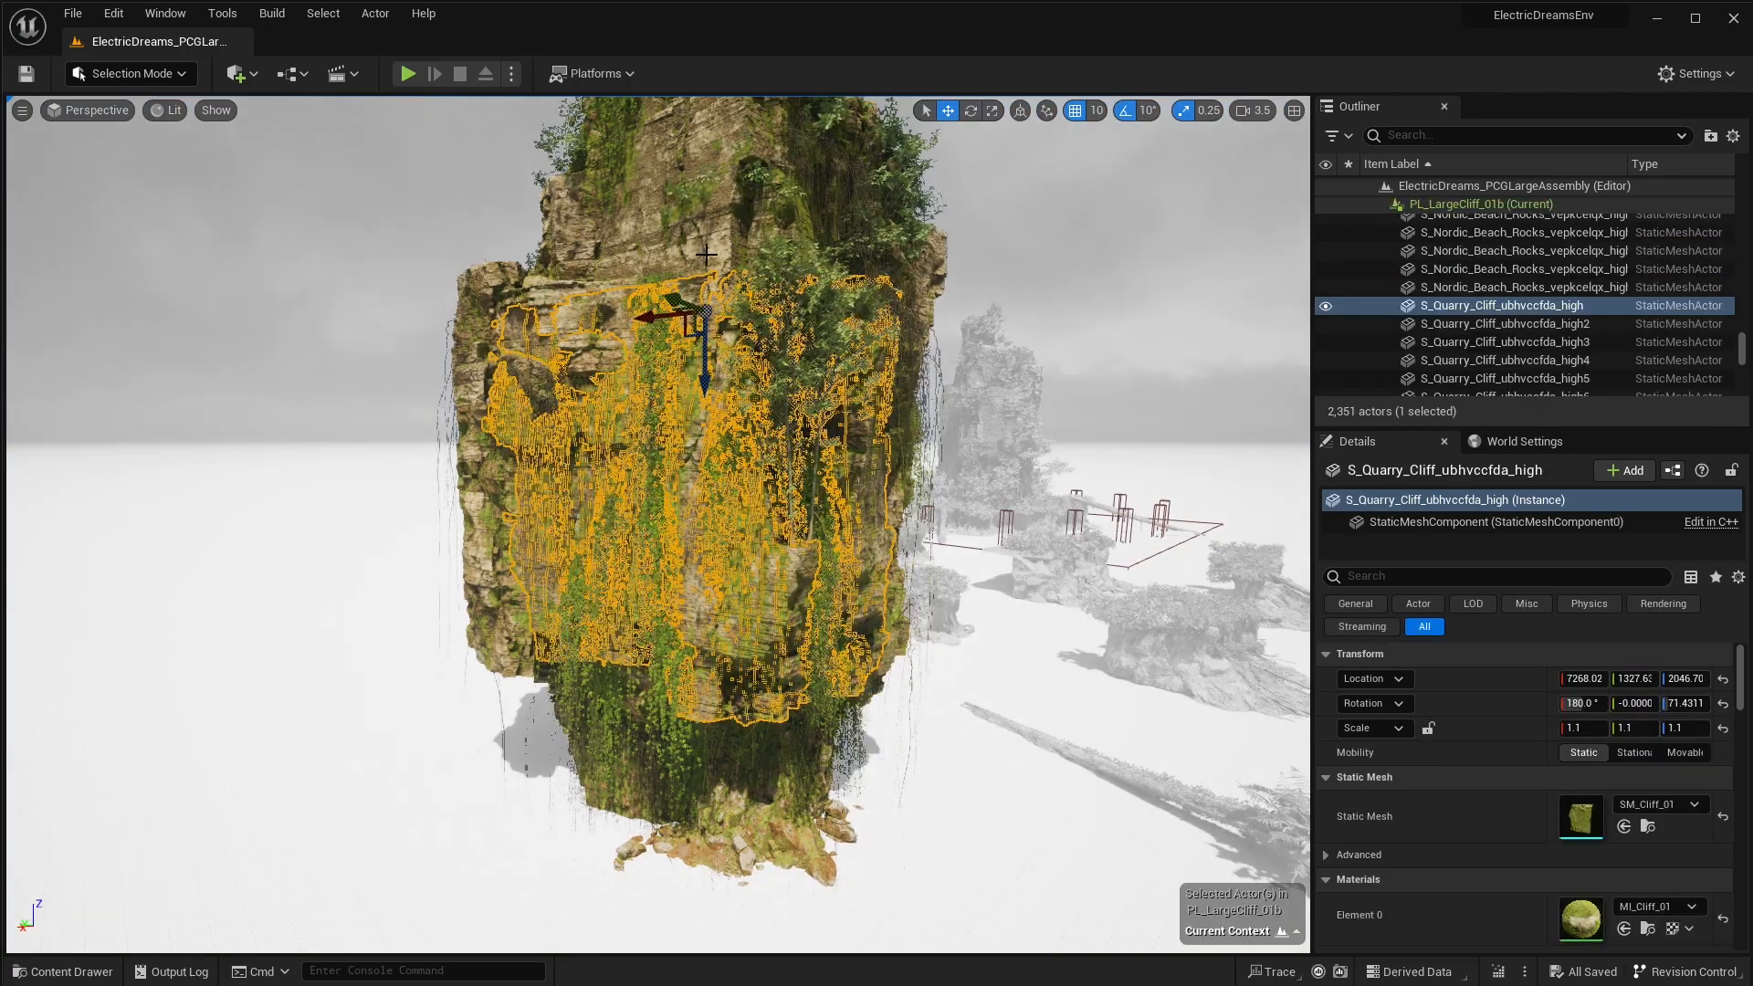
key("f")
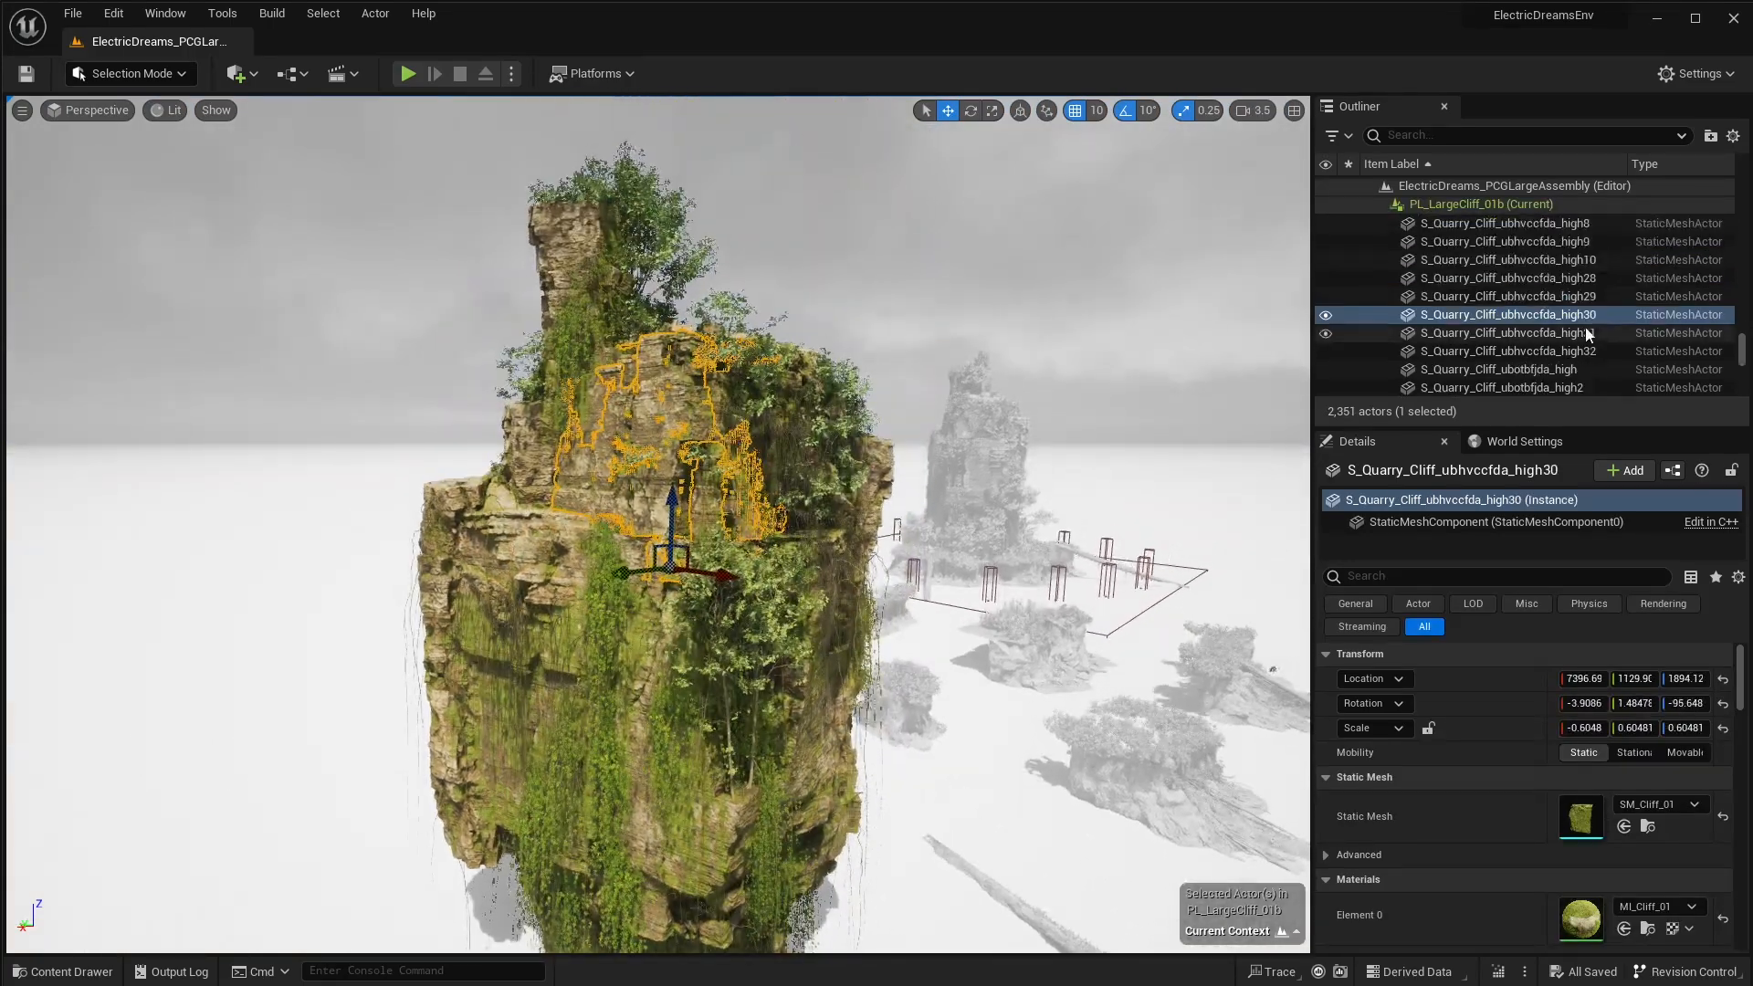
scroll(1507, 309, "down", 5)
left_click(1507, 333)
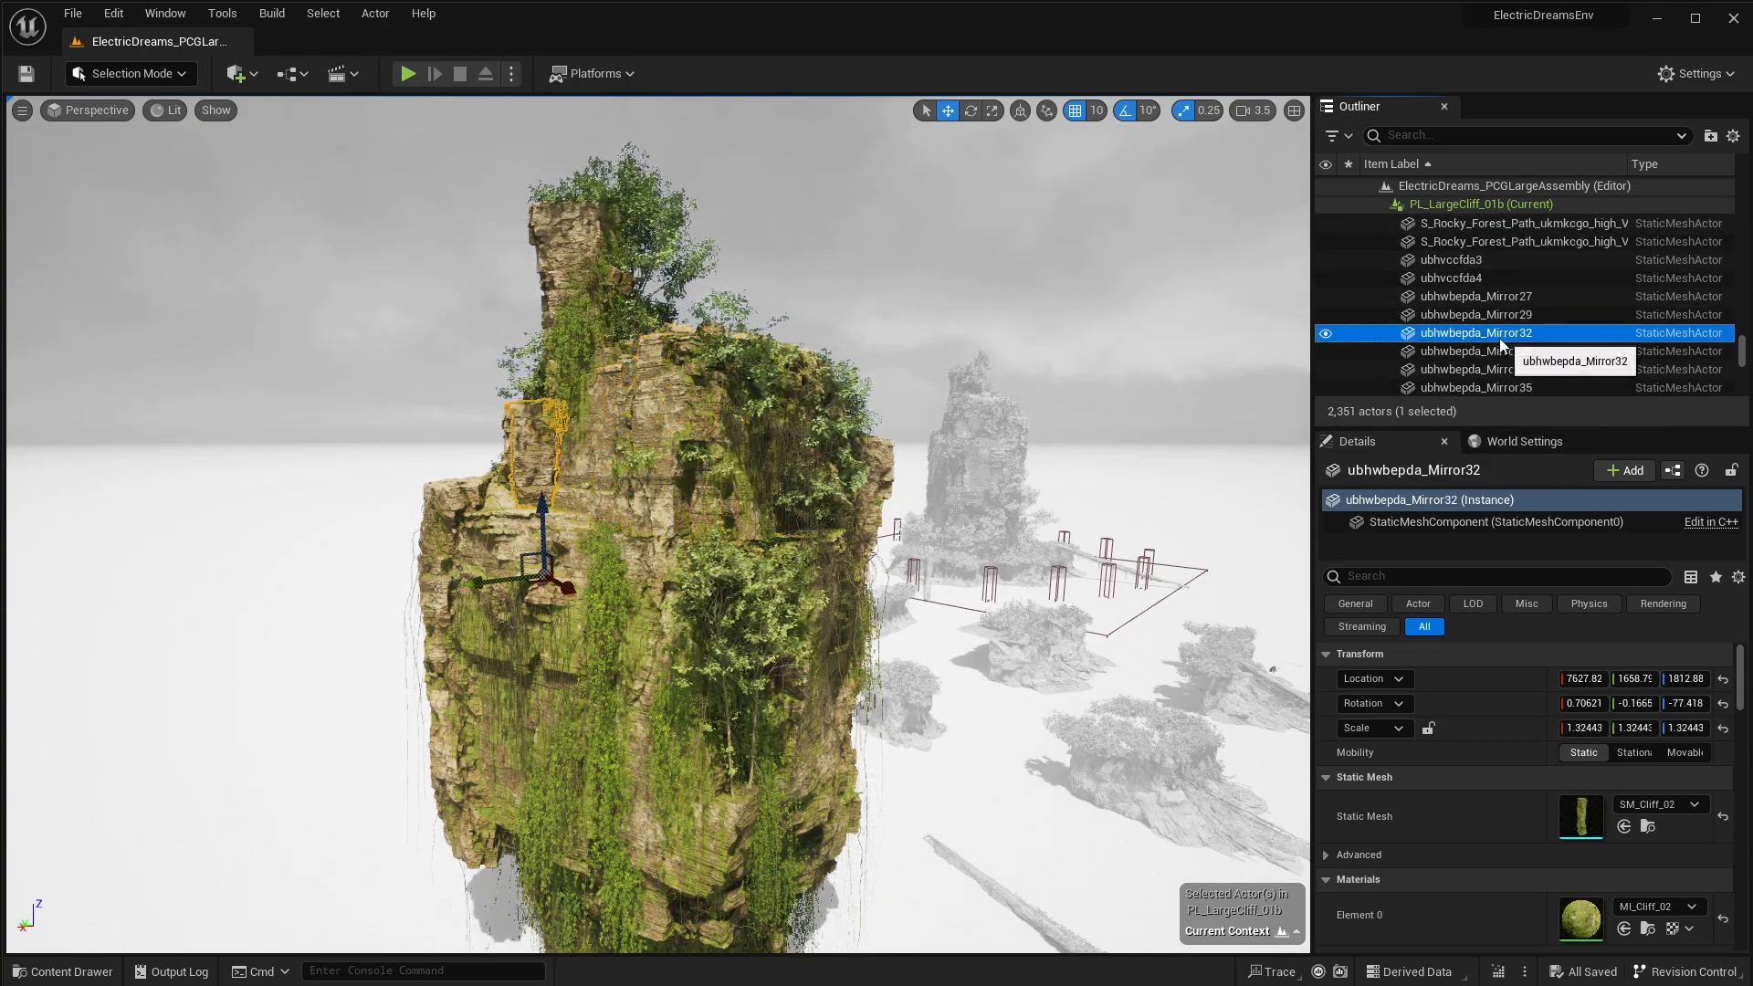
left_click(822, 430)
key("f")
left_click(676, 816)
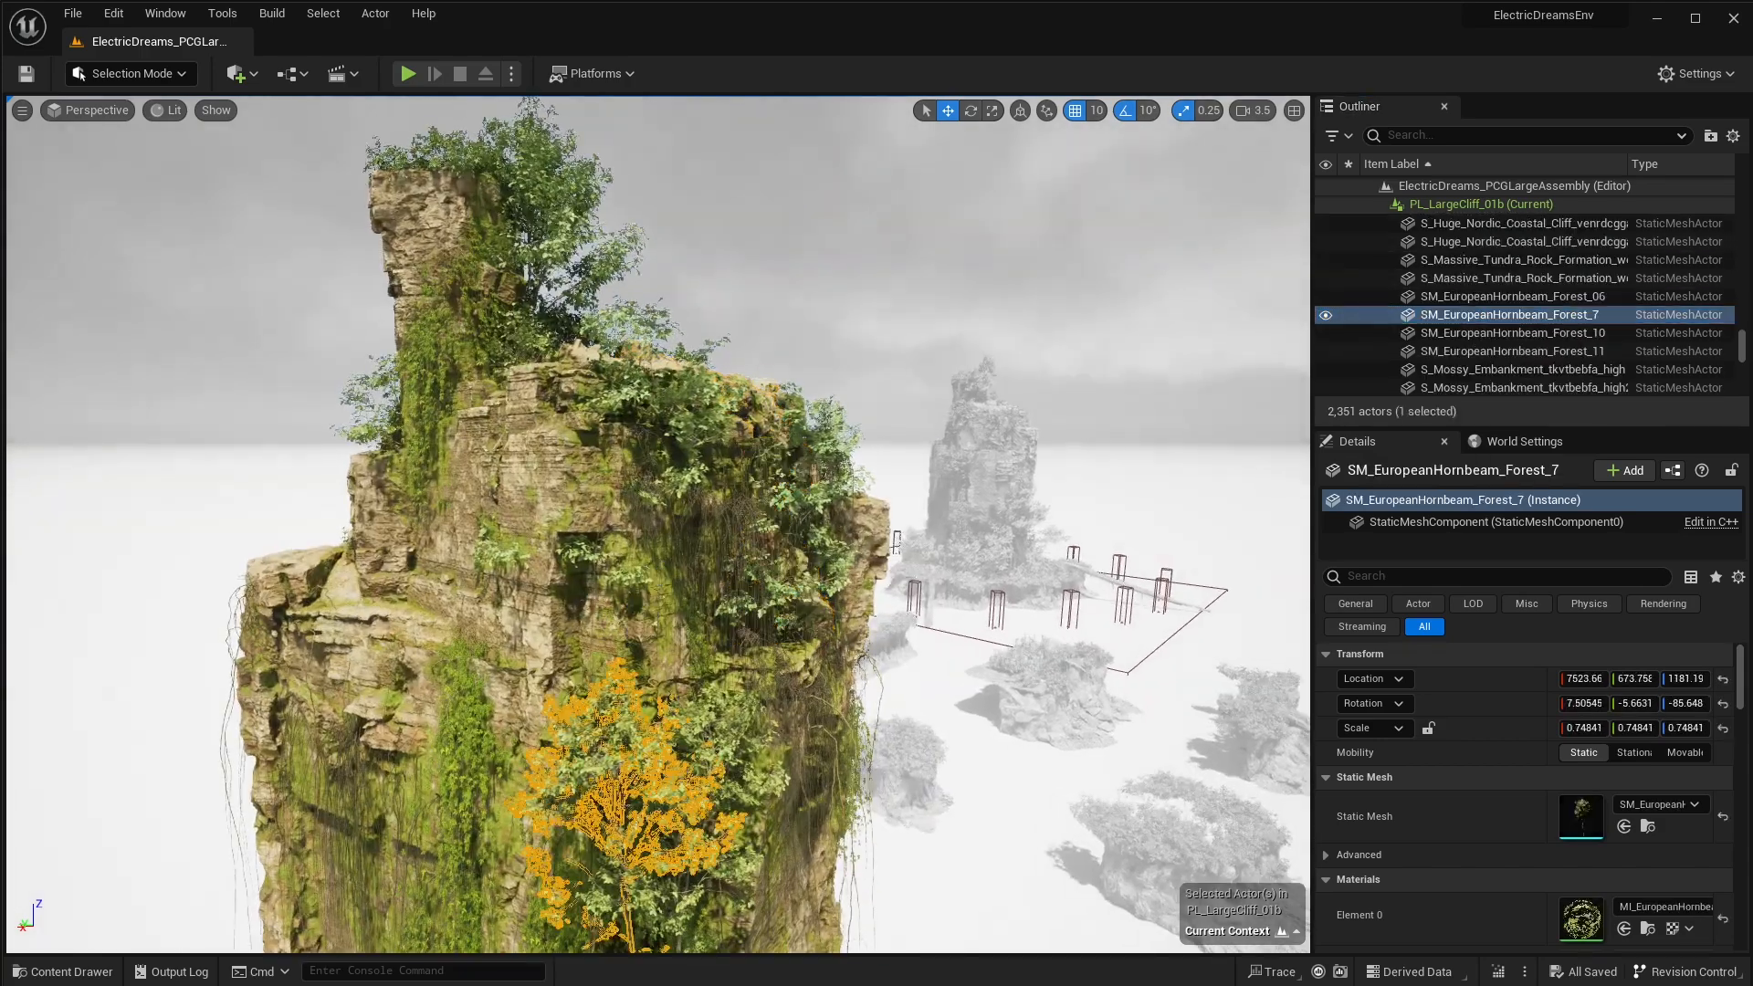
key("f")
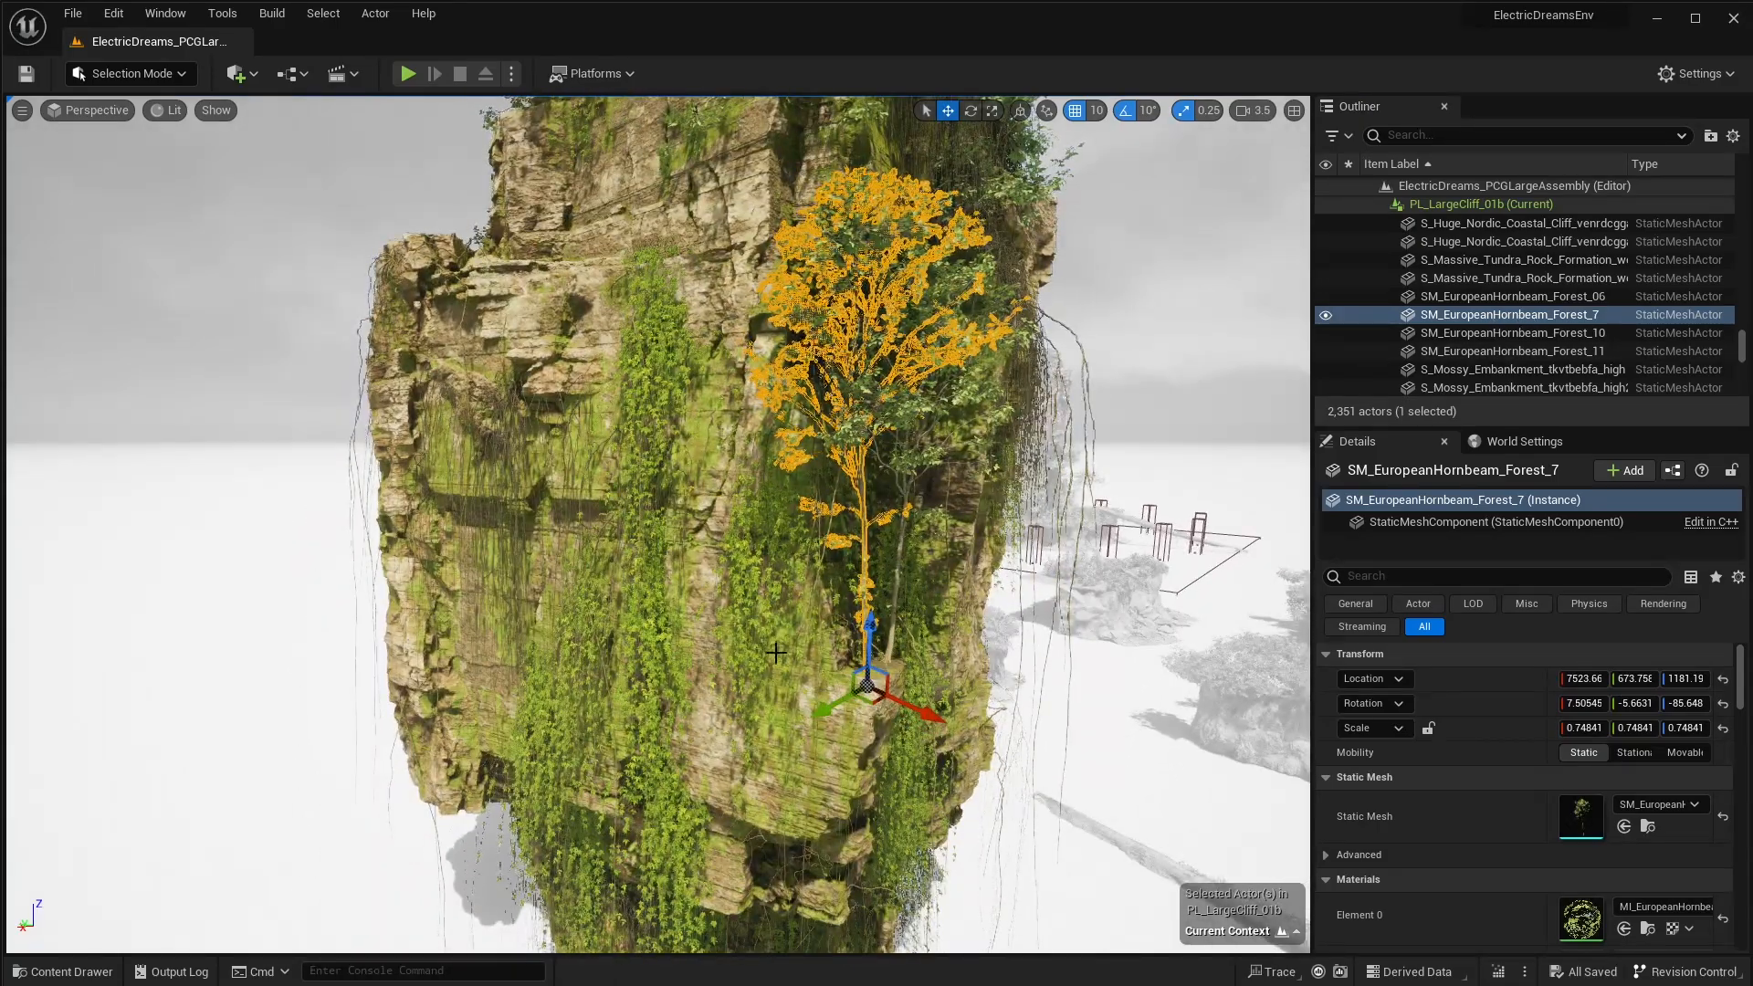
left_click(902, 670)
key("f")
right_click_drag(801, 281, 840, 310)
key("Escape")
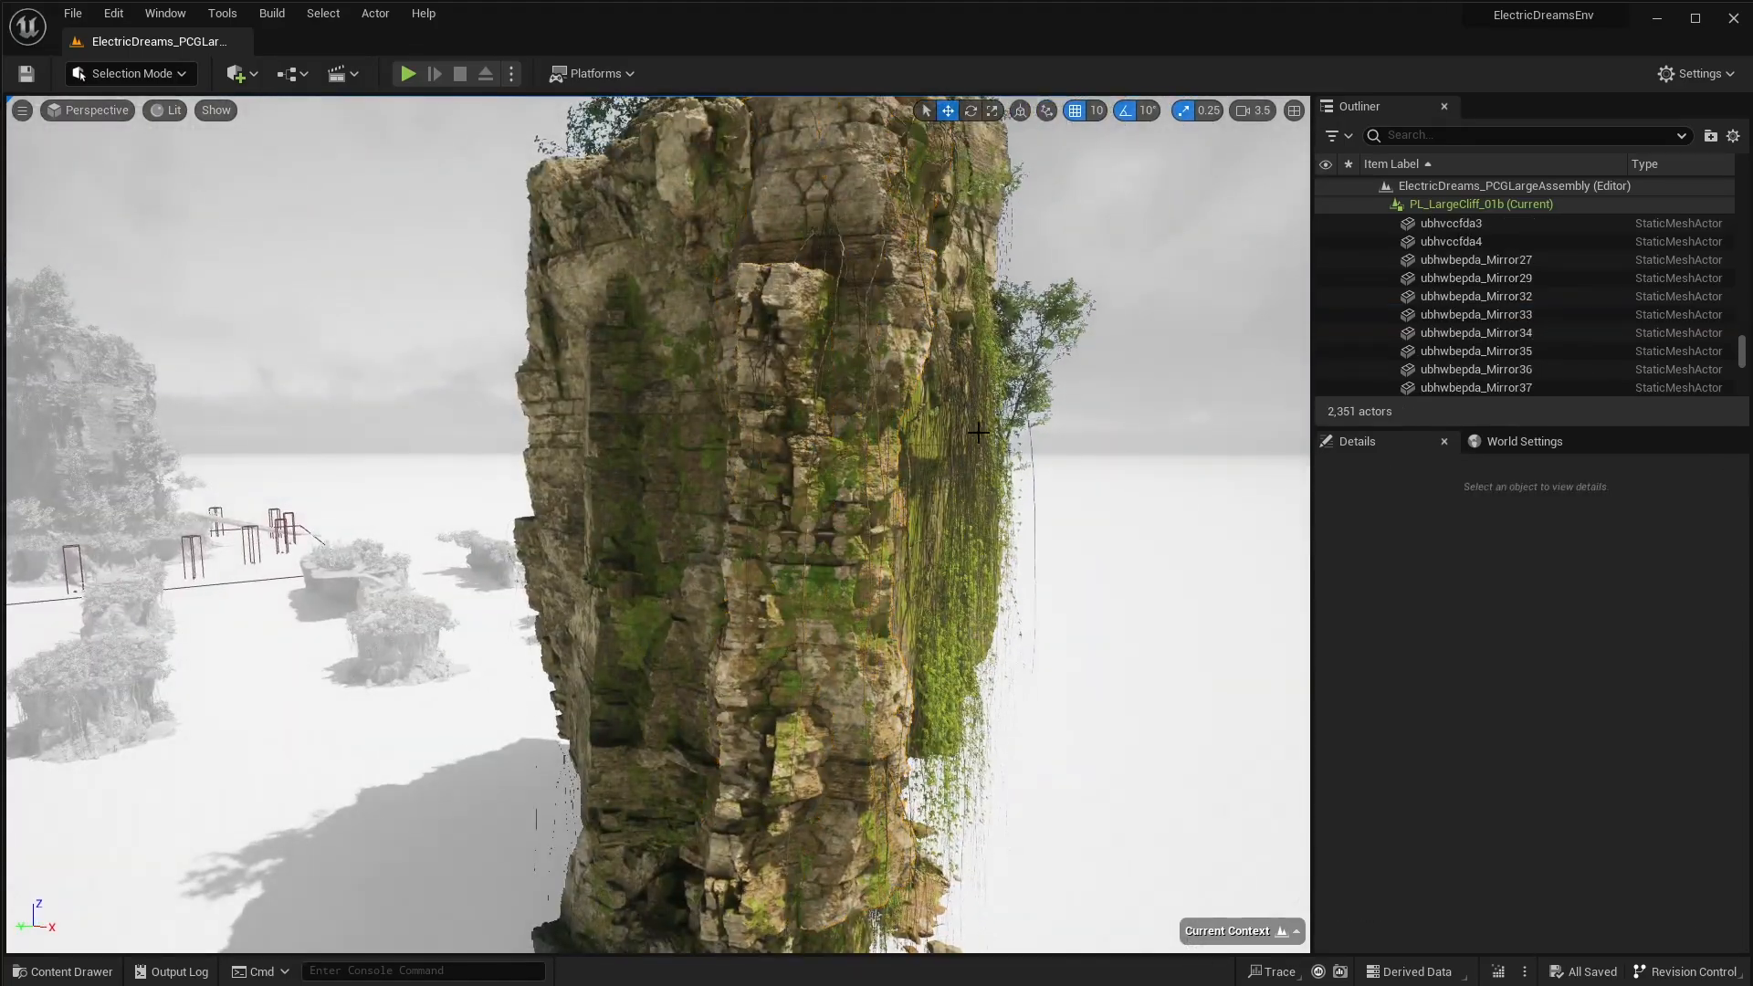
key("Escape")
Select several of the smaller embankment assemblies to inspect them, including Embankment_6
right_click_drag(1029, 438, 644, 539)
left_click(932, 645)
right_click_drag(931, 646, 890, 645)
right_click_drag(848, 556, 950, 556)
left_click(882, 521)
left_click(846, 451)
right_click_drag(847, 451, 727, 447)
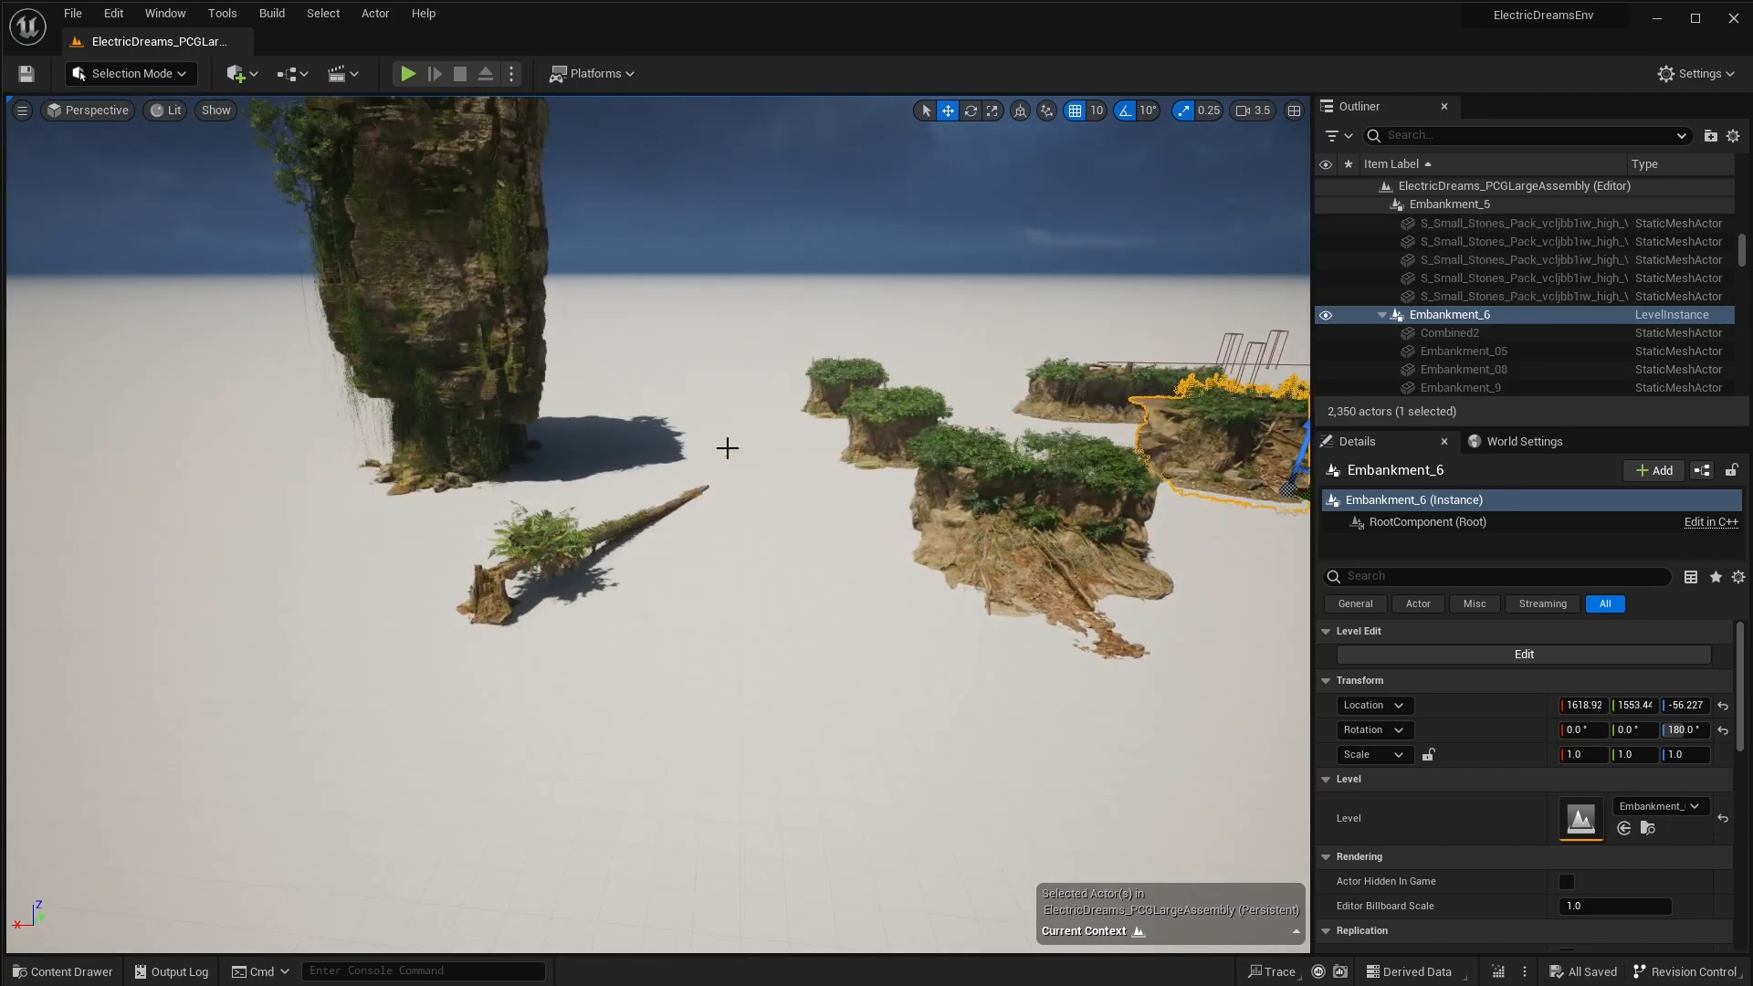
Open the FallenTree level instance for editing in place
right_click_drag(581, 291, 545, 475)
left_click(544, 475)
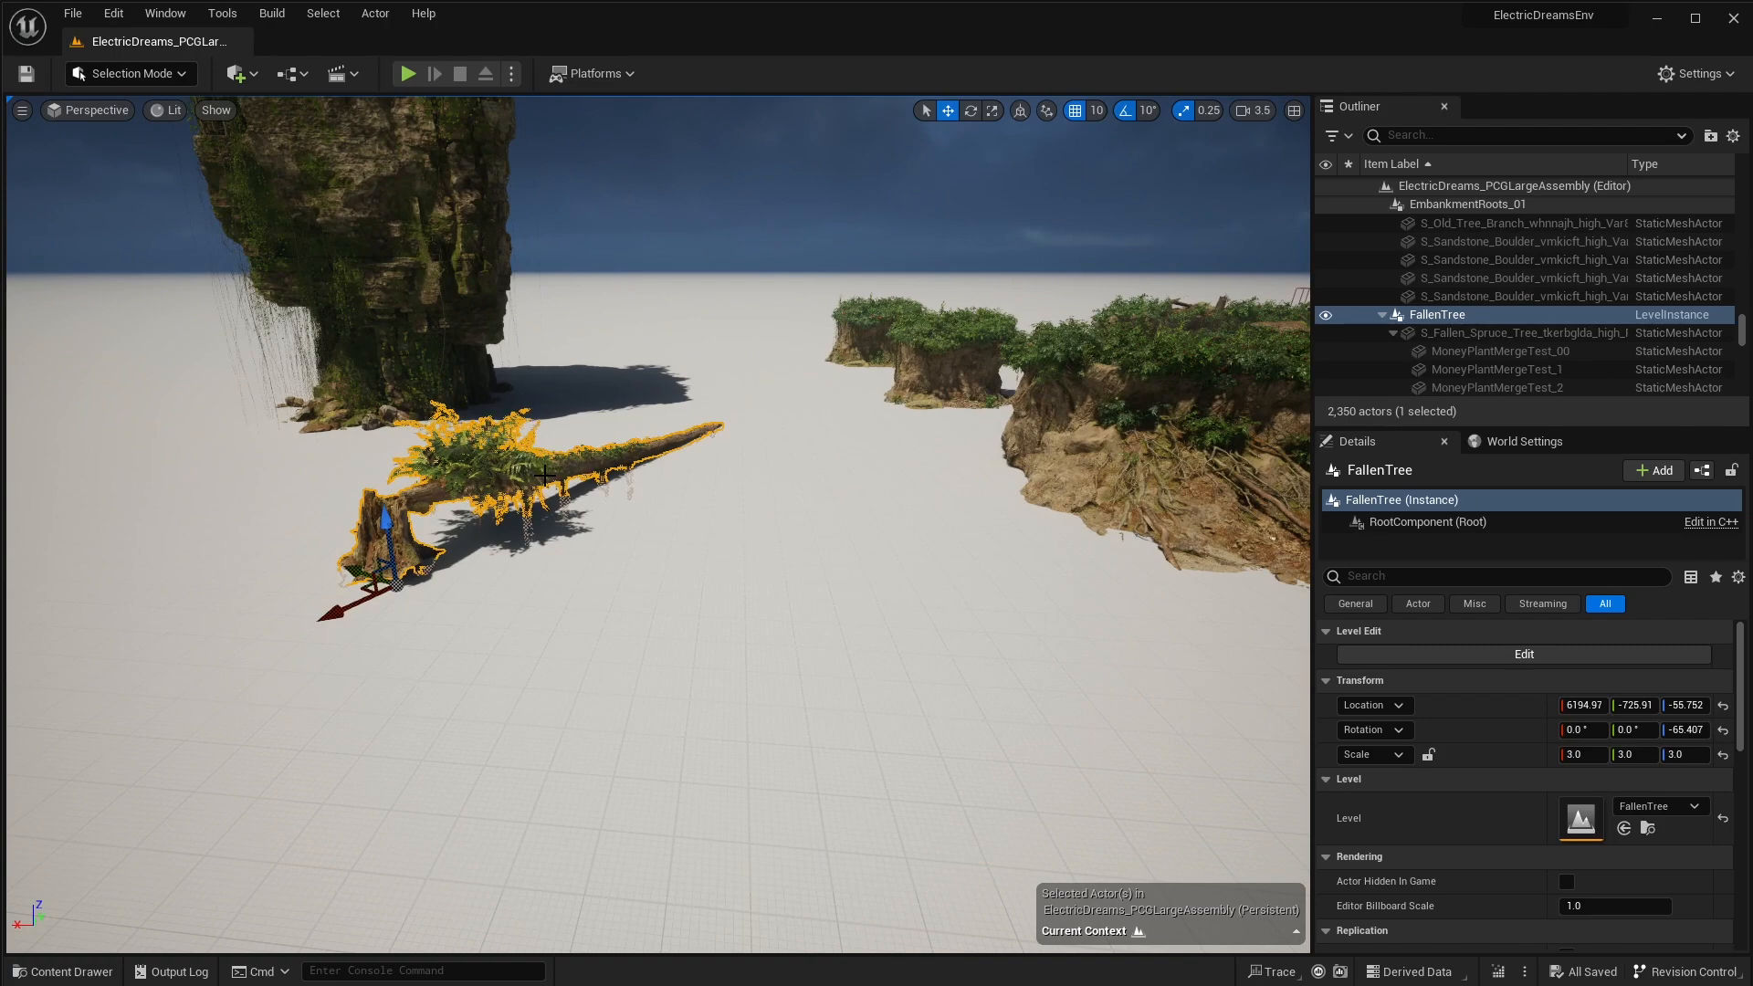
right_click_drag(544, 464, 566, 463)
right_click(566, 463)
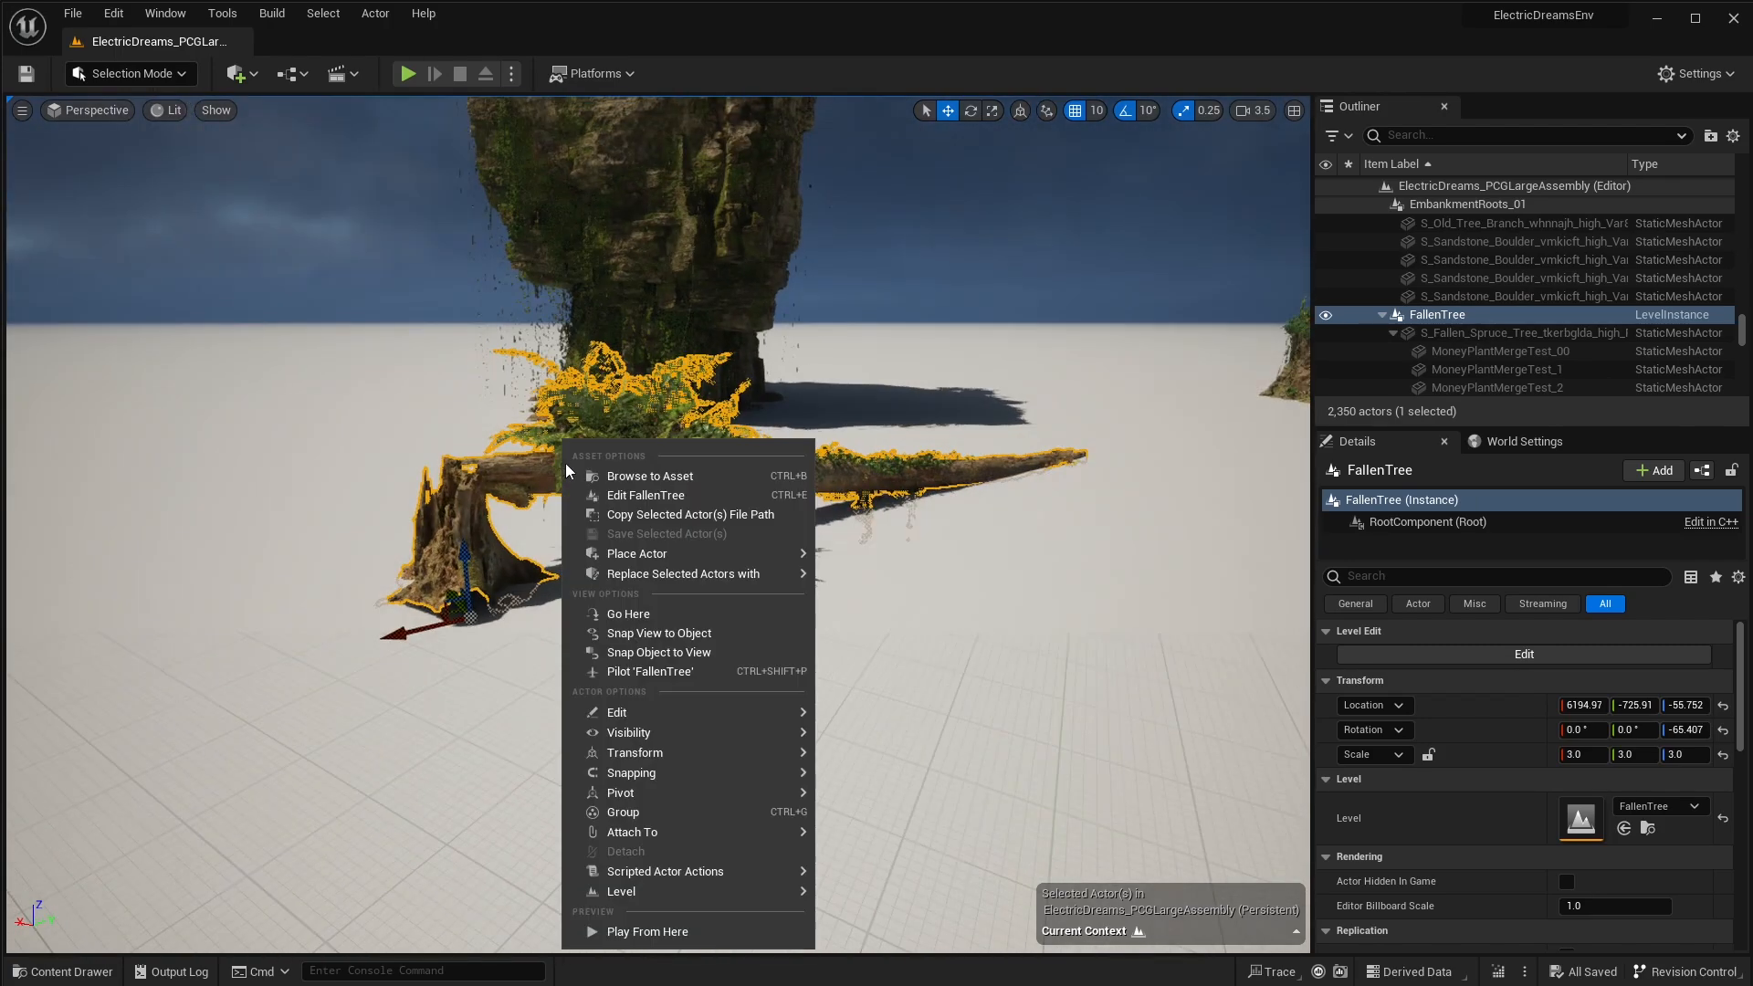
left_click(650, 496)
Inspect the fallen spruce trunk, money plants and BPP_FernAssembly_416 ferns individually, and leave editing of the fallen tree
left_click(699, 470)
left_click(831, 472)
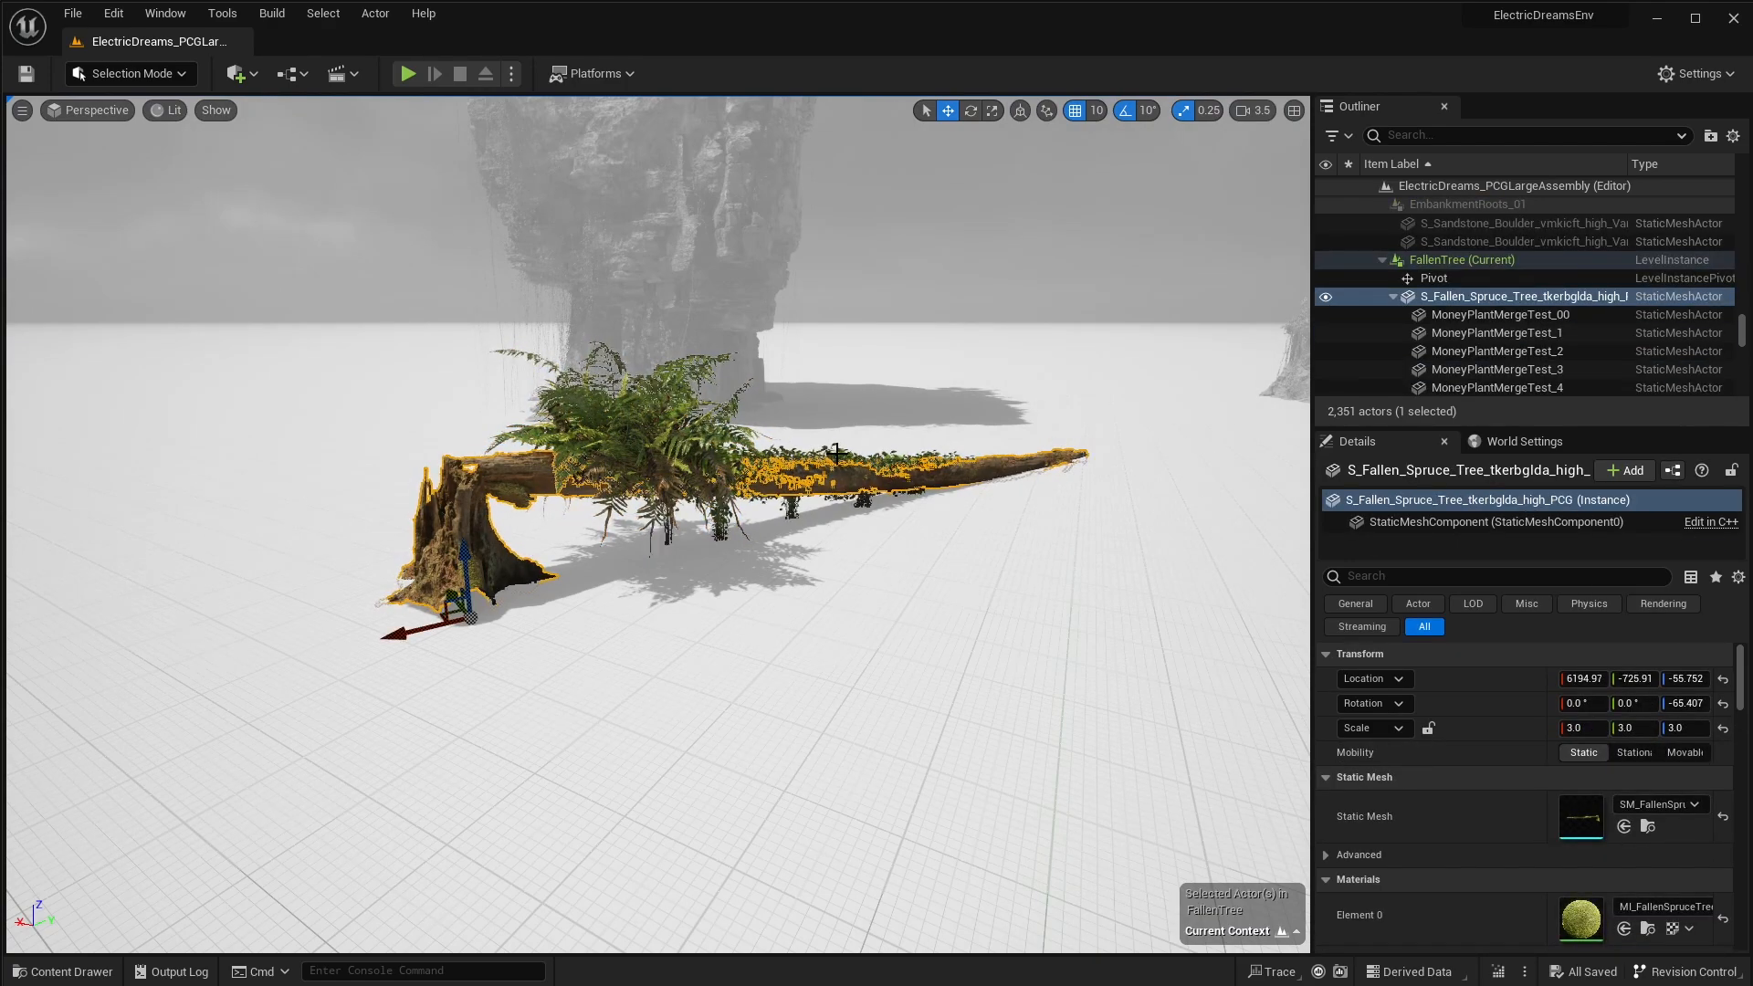
left_click(831, 454)
left_click(778, 442)
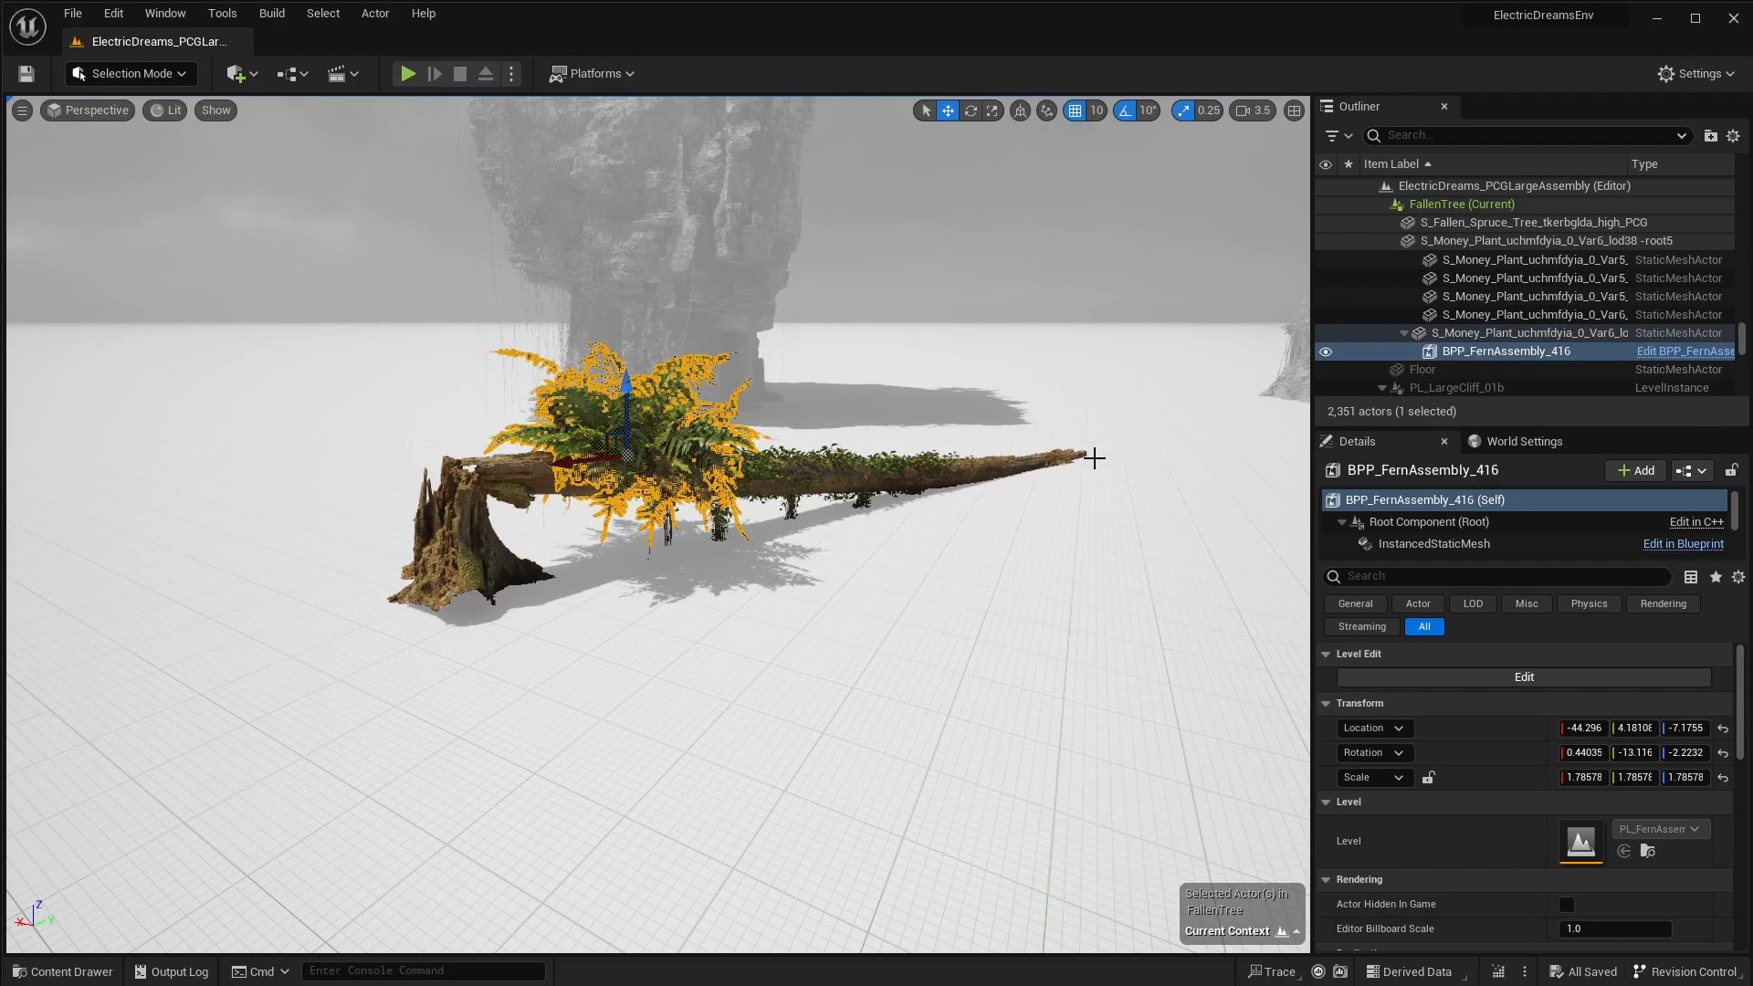
key("Escape")
key("Escape")
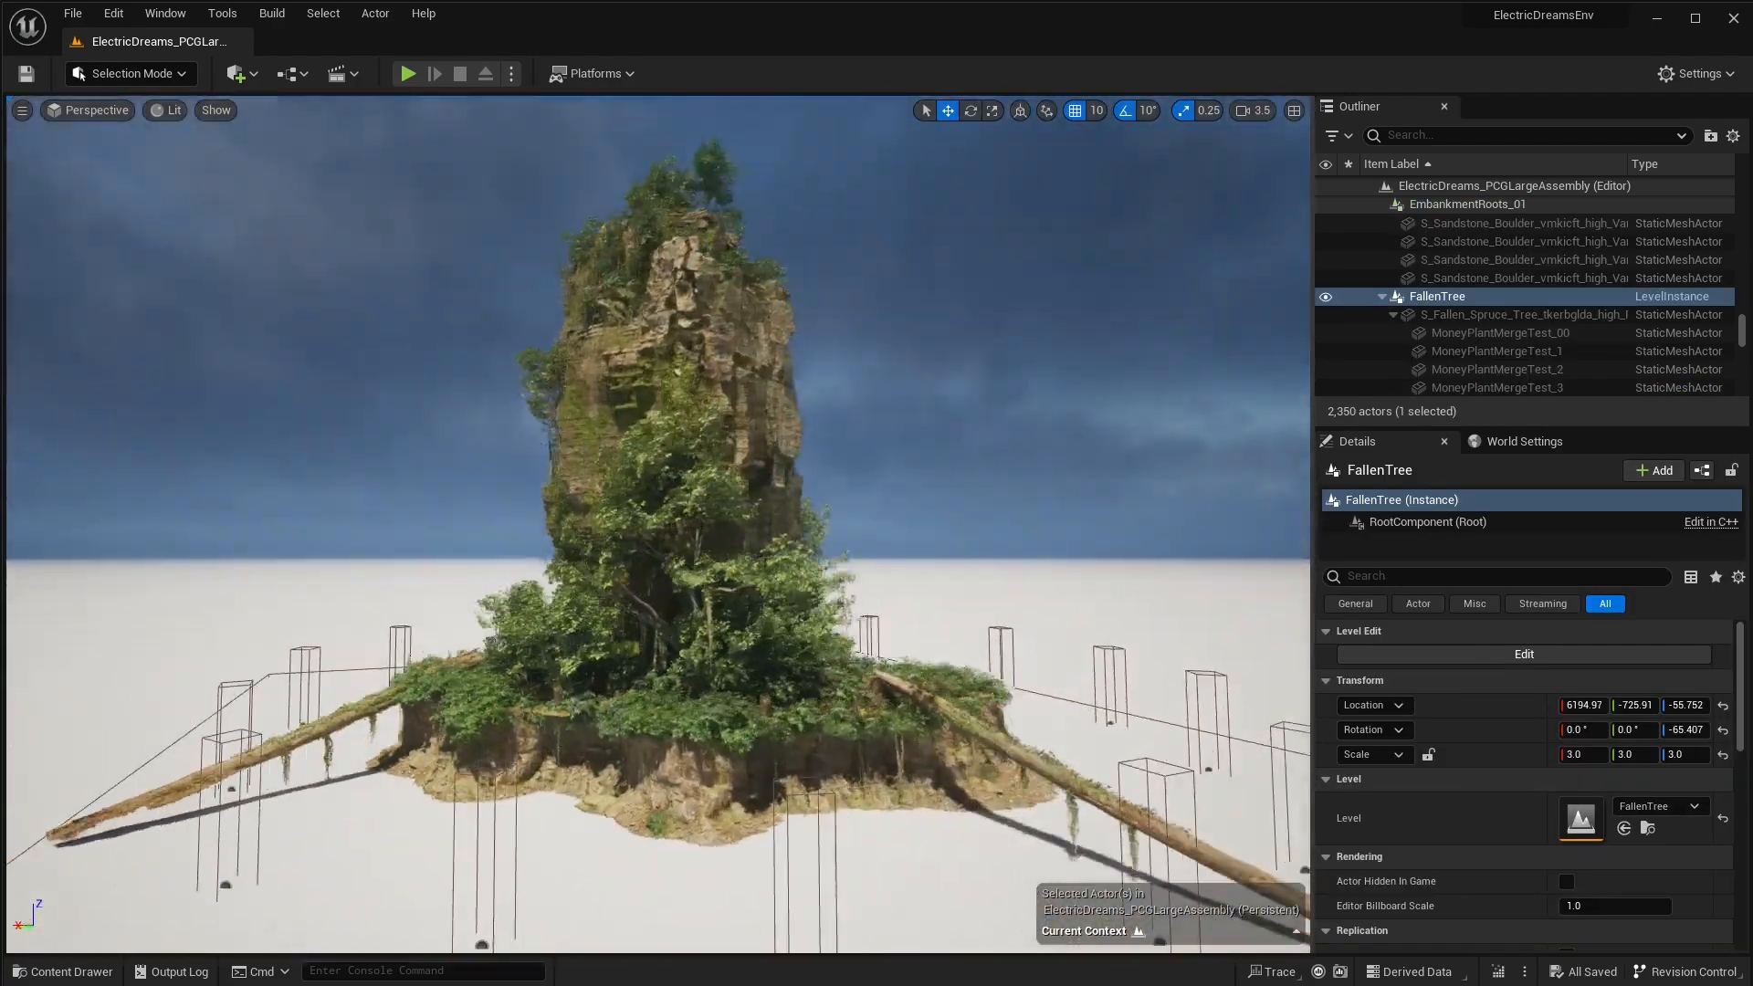
Select the BP_PCG_LargeAssembly actor that generates the cliff surrounded by fallen trees
right_click_drag(682, 466, 475, 584)
right_click_drag(682, 467, 591, 474)
right_click_drag(593, 549, 525, 562)
left_click(744, 566)
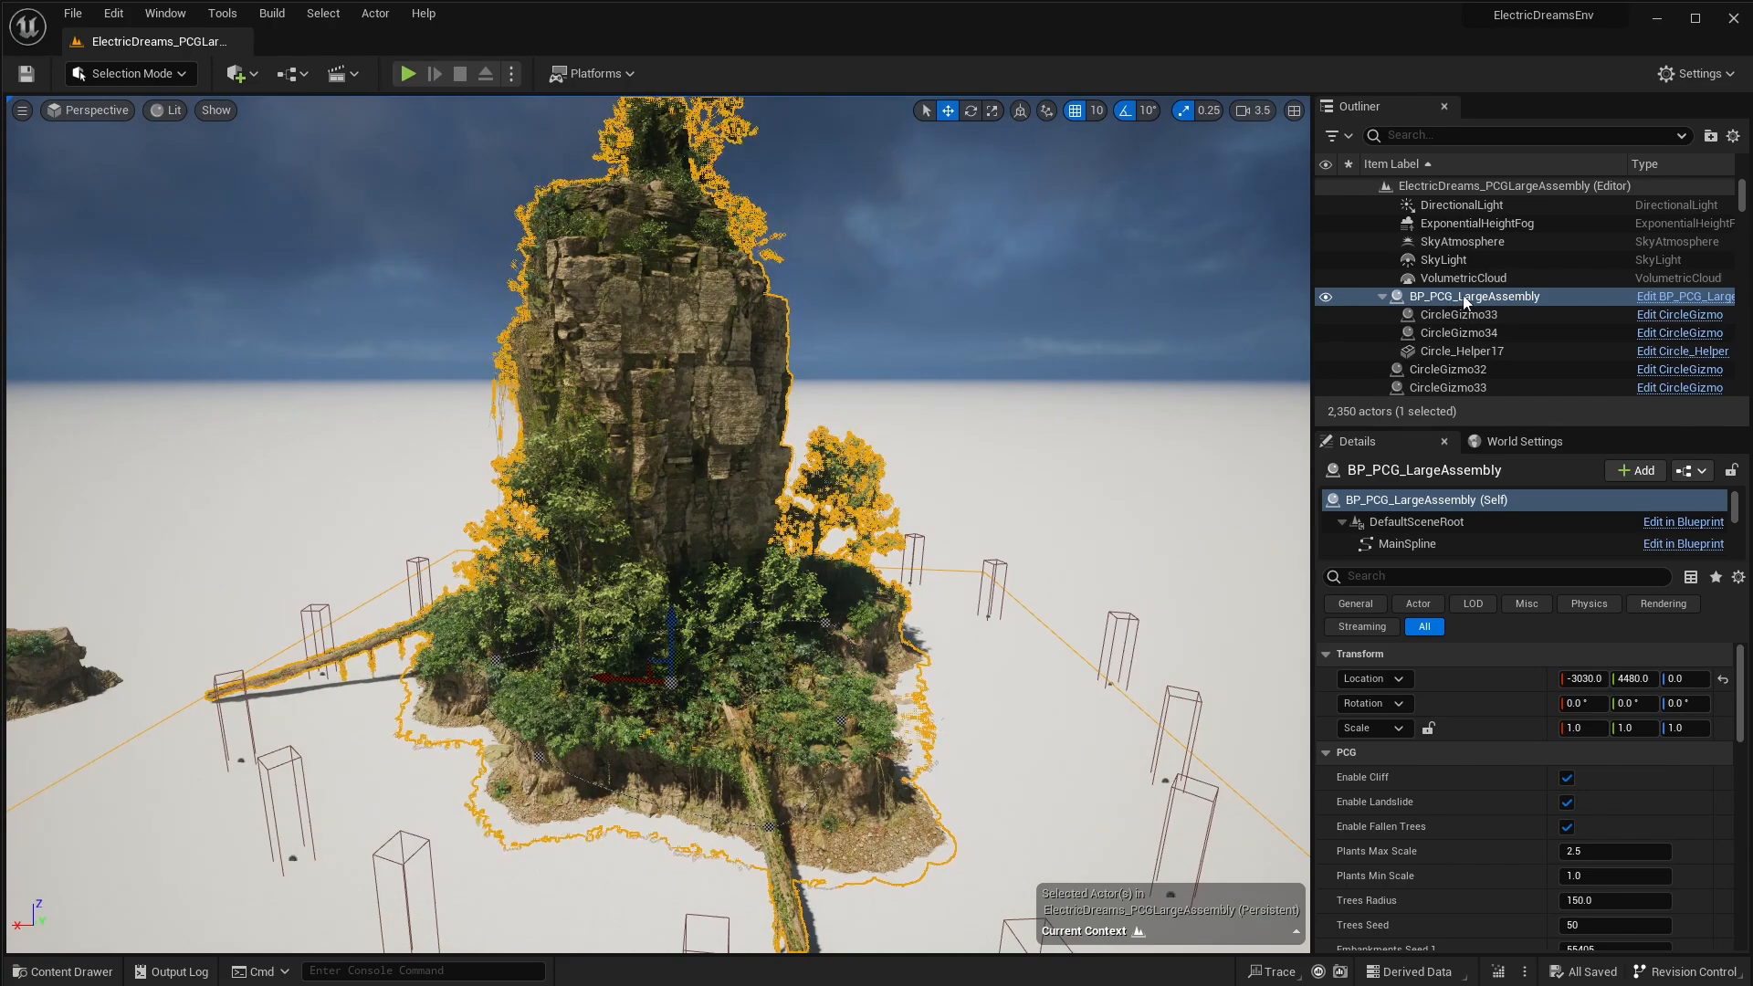
Examine the generated large assembly from several sides and up close, including its cliff, fallen trees and landslide roots
right_click_drag(683, 676, 776, 730)
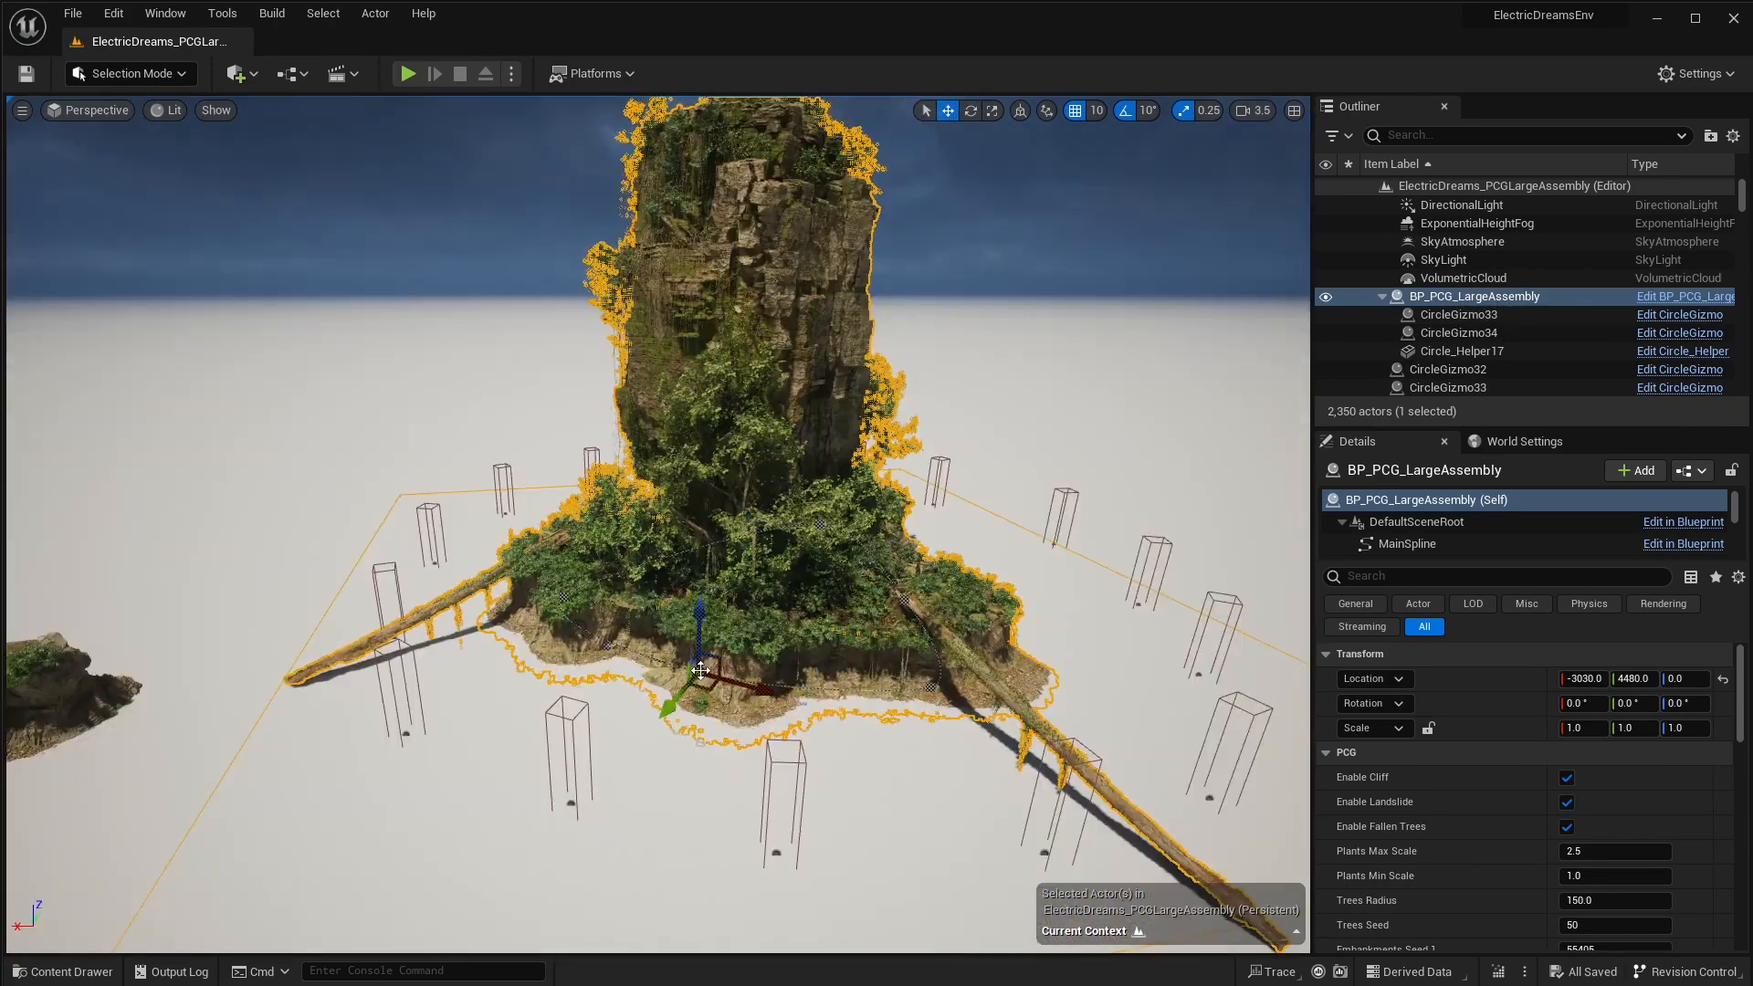
right_click_drag(809, 653, 671, 657)
right_click_drag(456, 743, 569, 714)
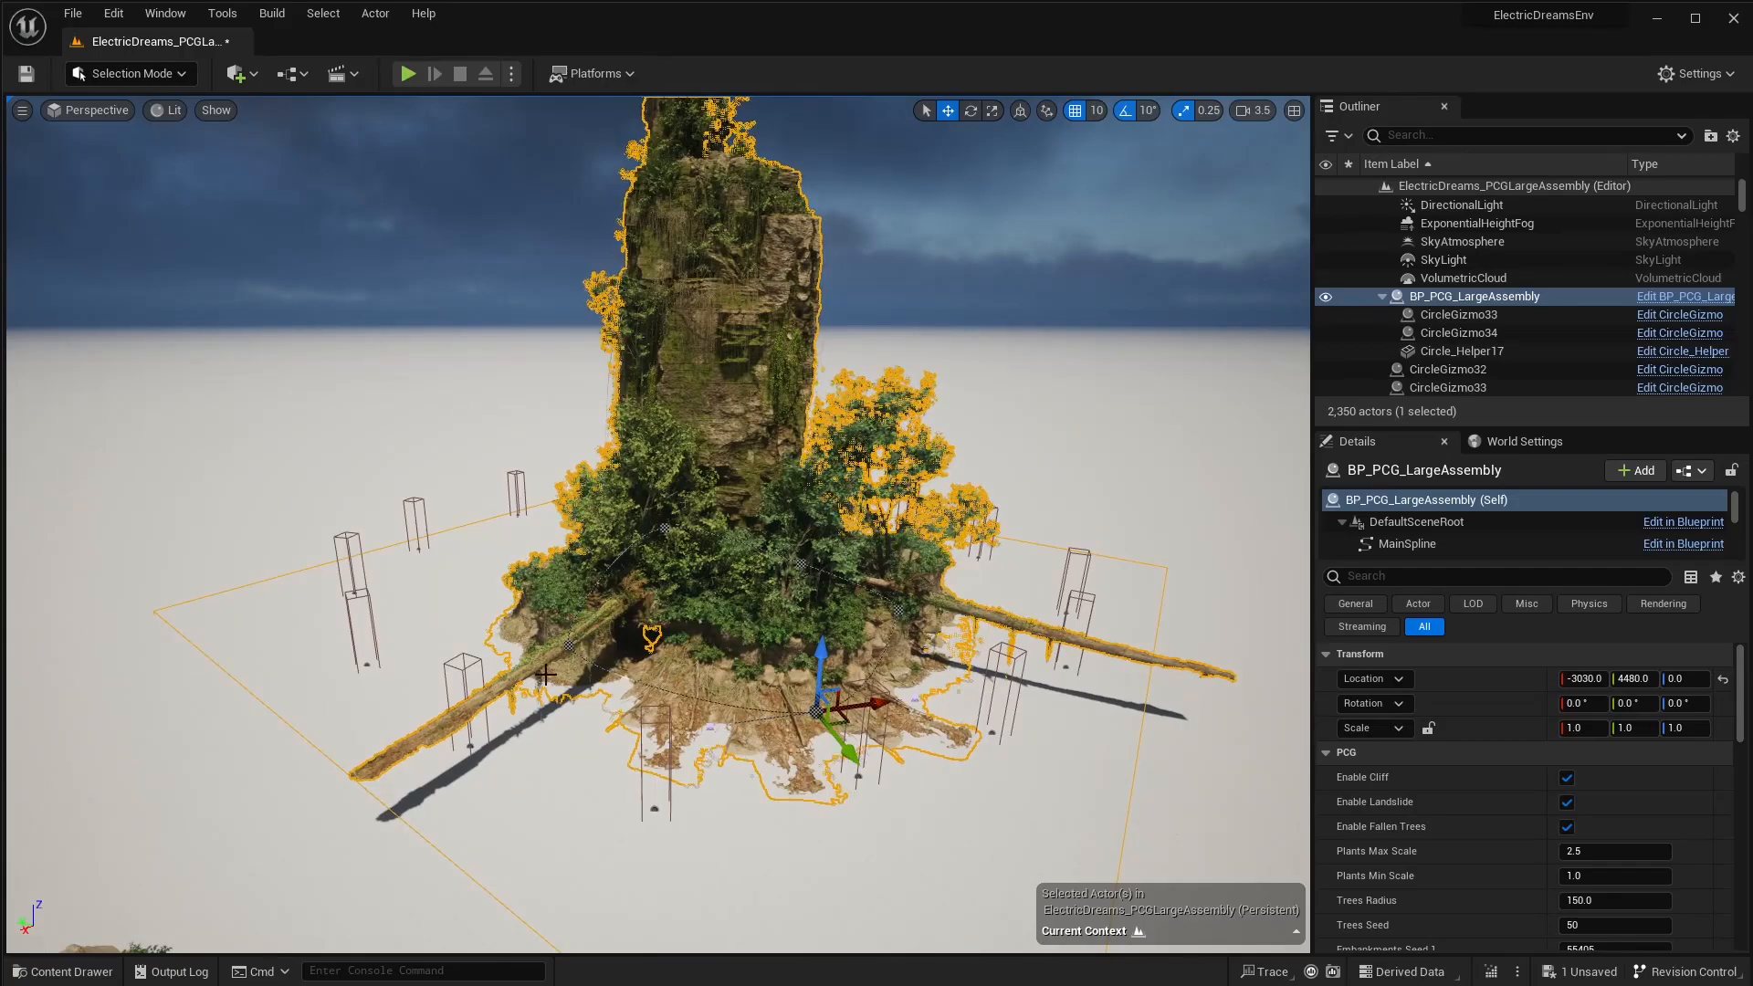
scroll(971, 589, "up", 10)
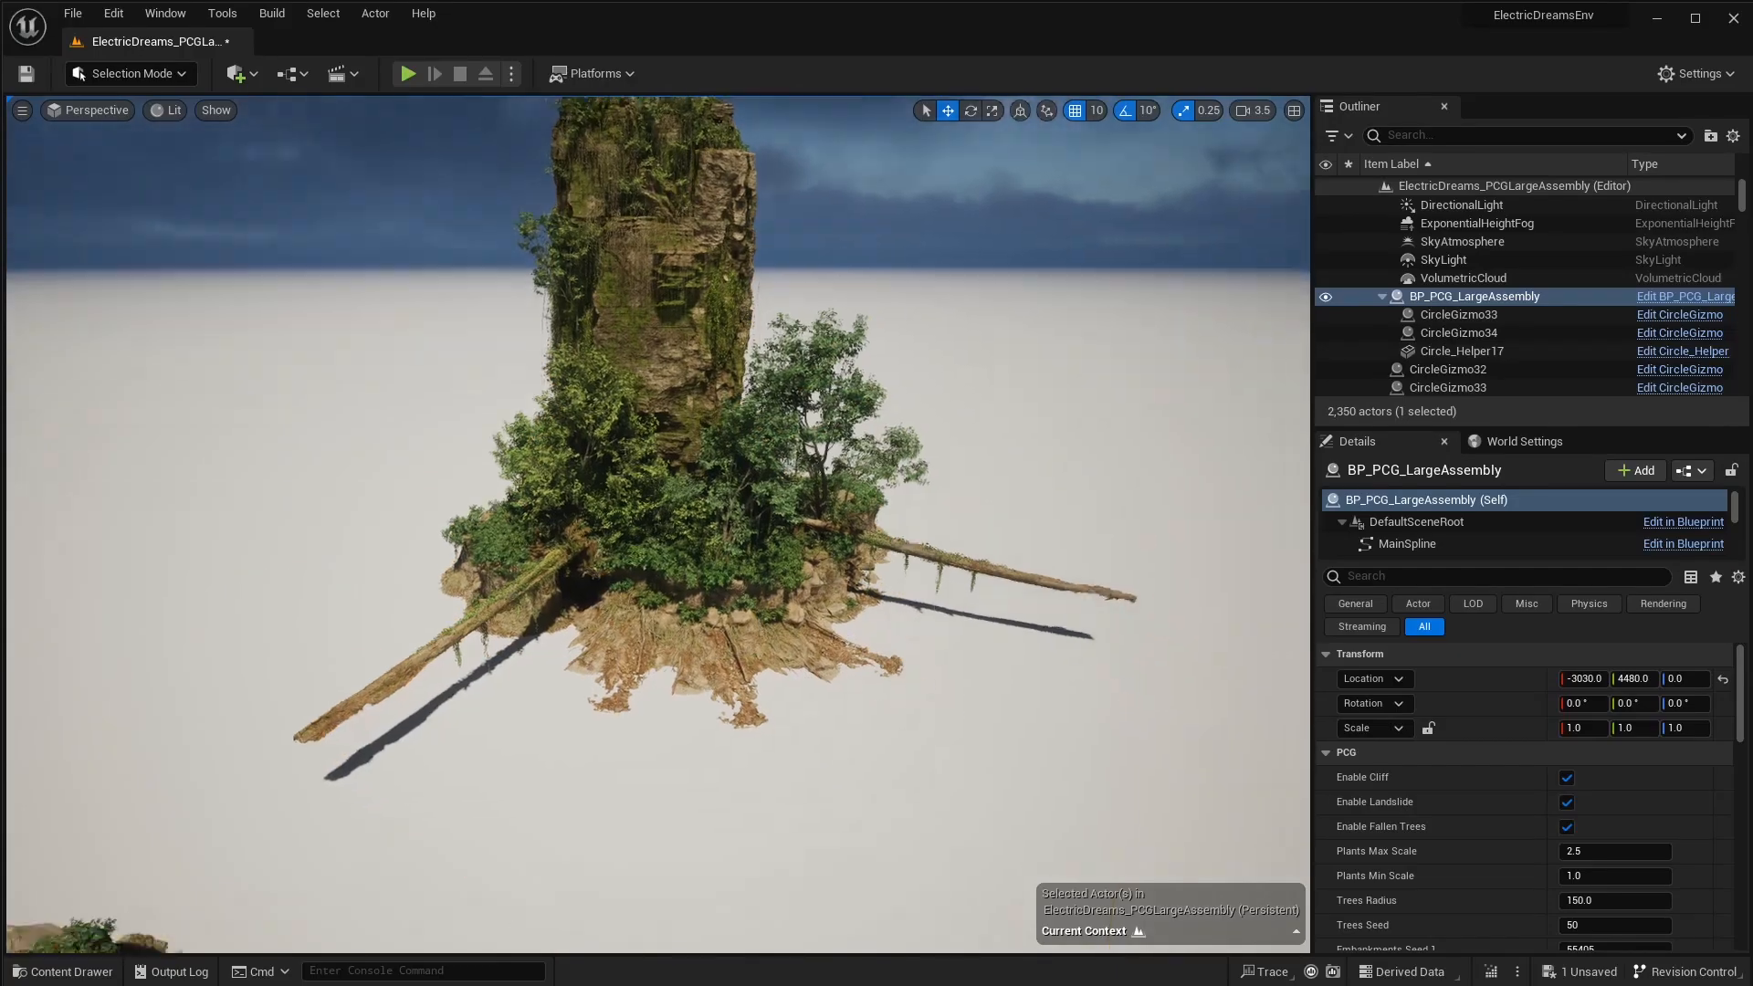
scroll(946, 575, "down", 8)
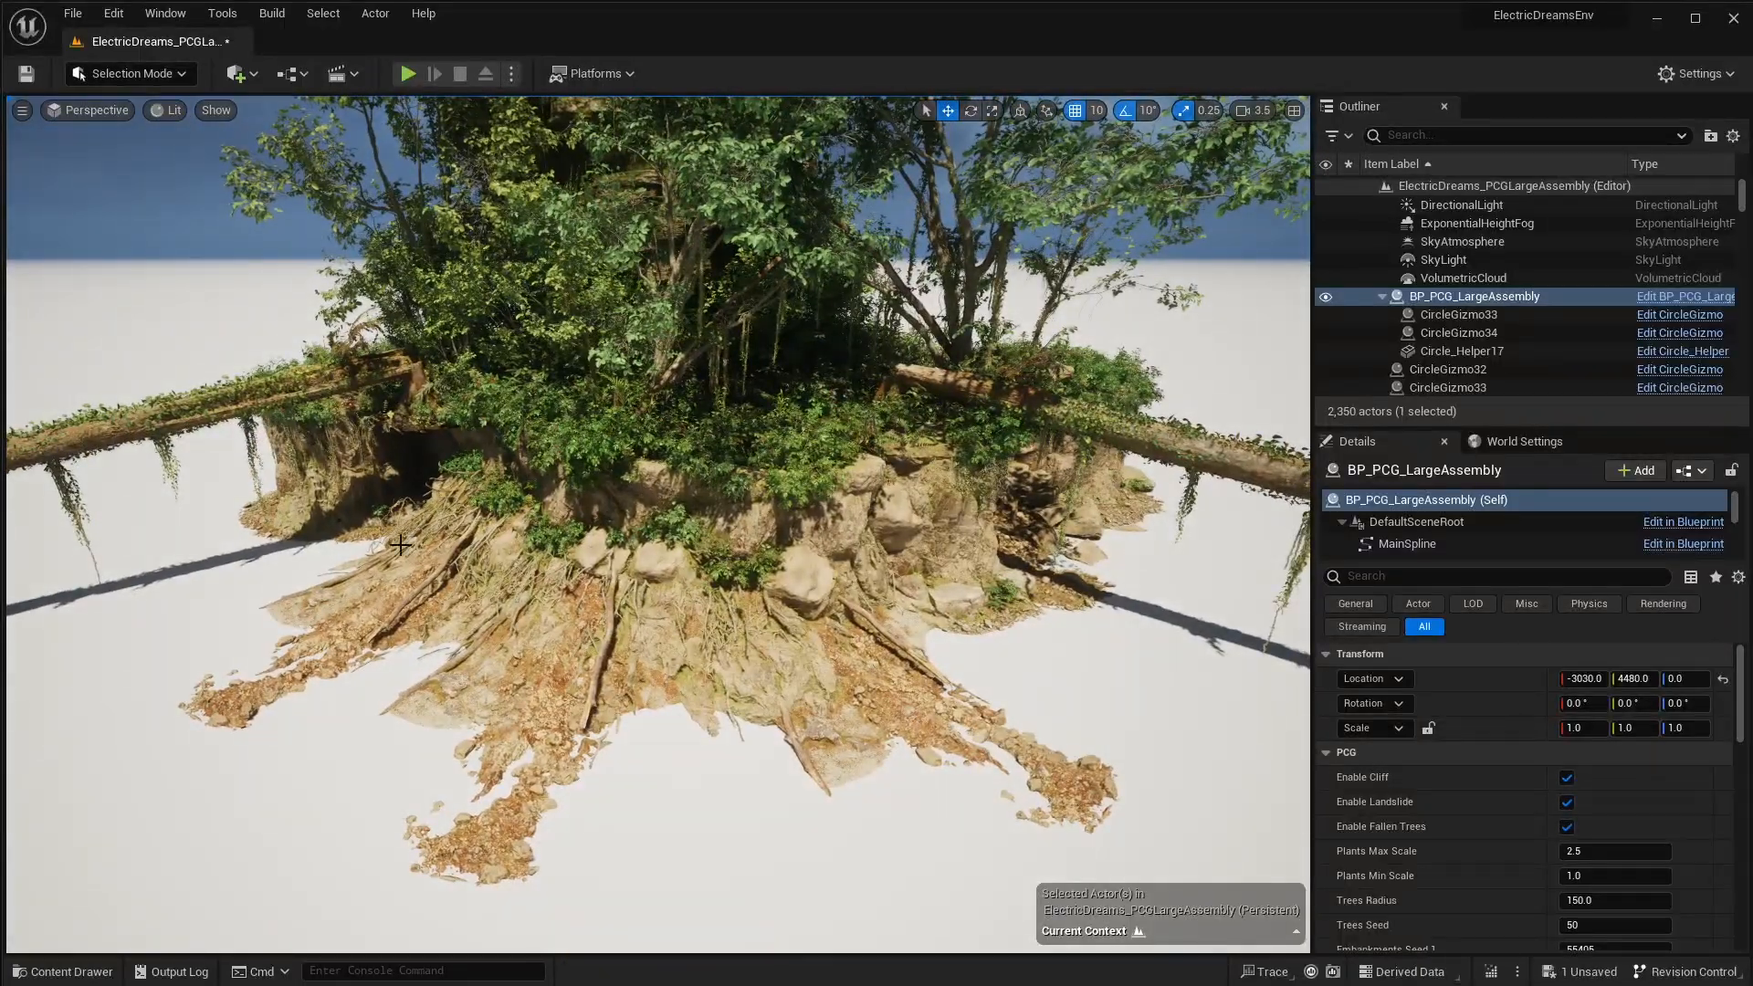
Turn Enable Cliff off and back on for the large assembly, and do the same with Enable Landslide
left_click_drag(542, 677, 936, 685, "alt")
right_click_drag(937, 685, 995, 577)
left_click_drag(1089, 586, 493, 429, "alt")
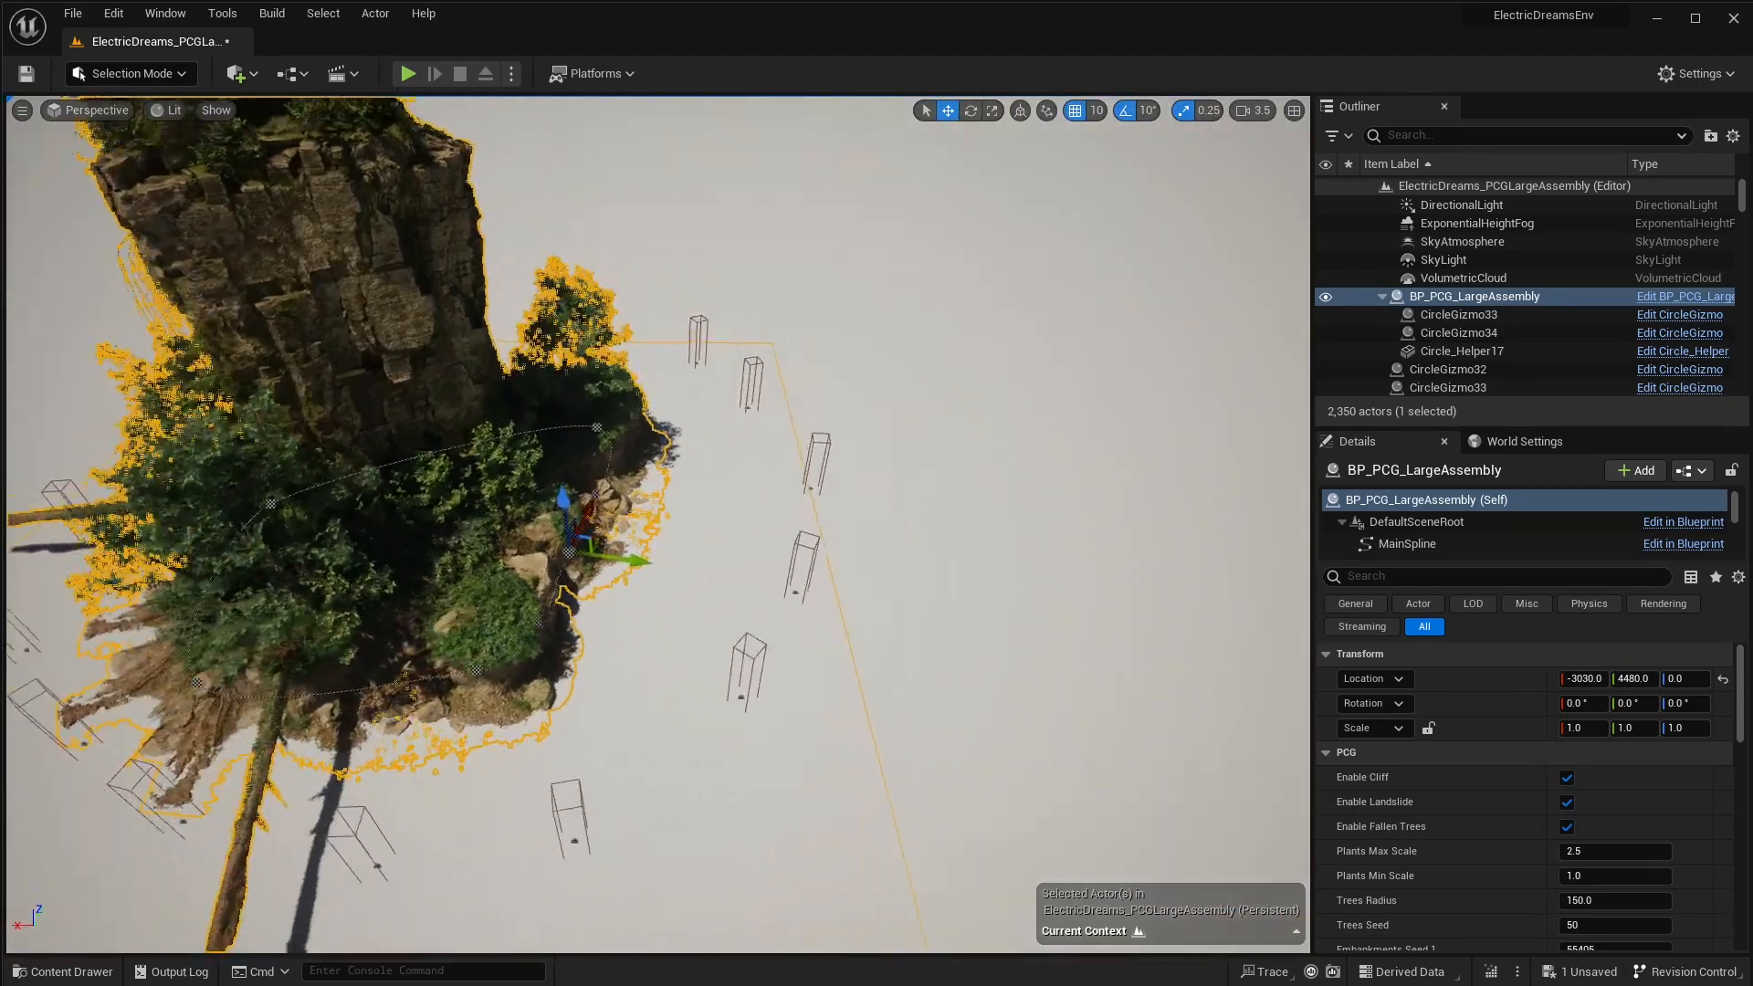
left_click_drag(603, 544, 642, 547, "alt")
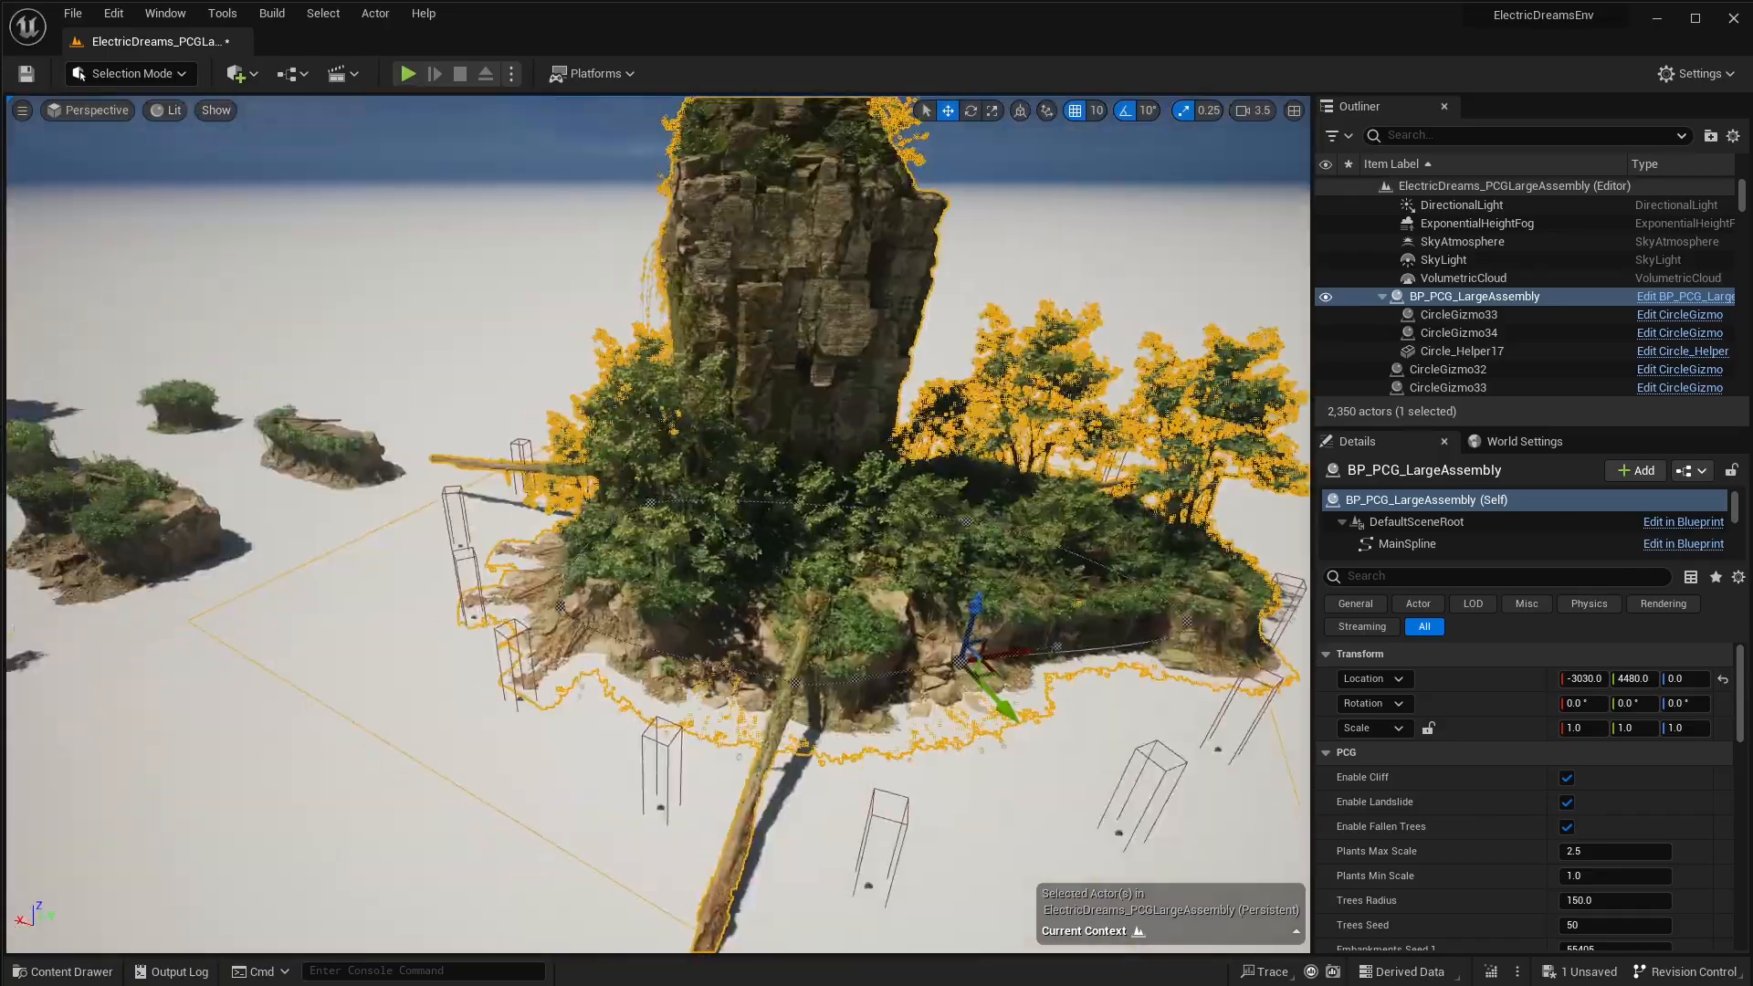
left_click_drag(765, 668, 584, 673, "alt")
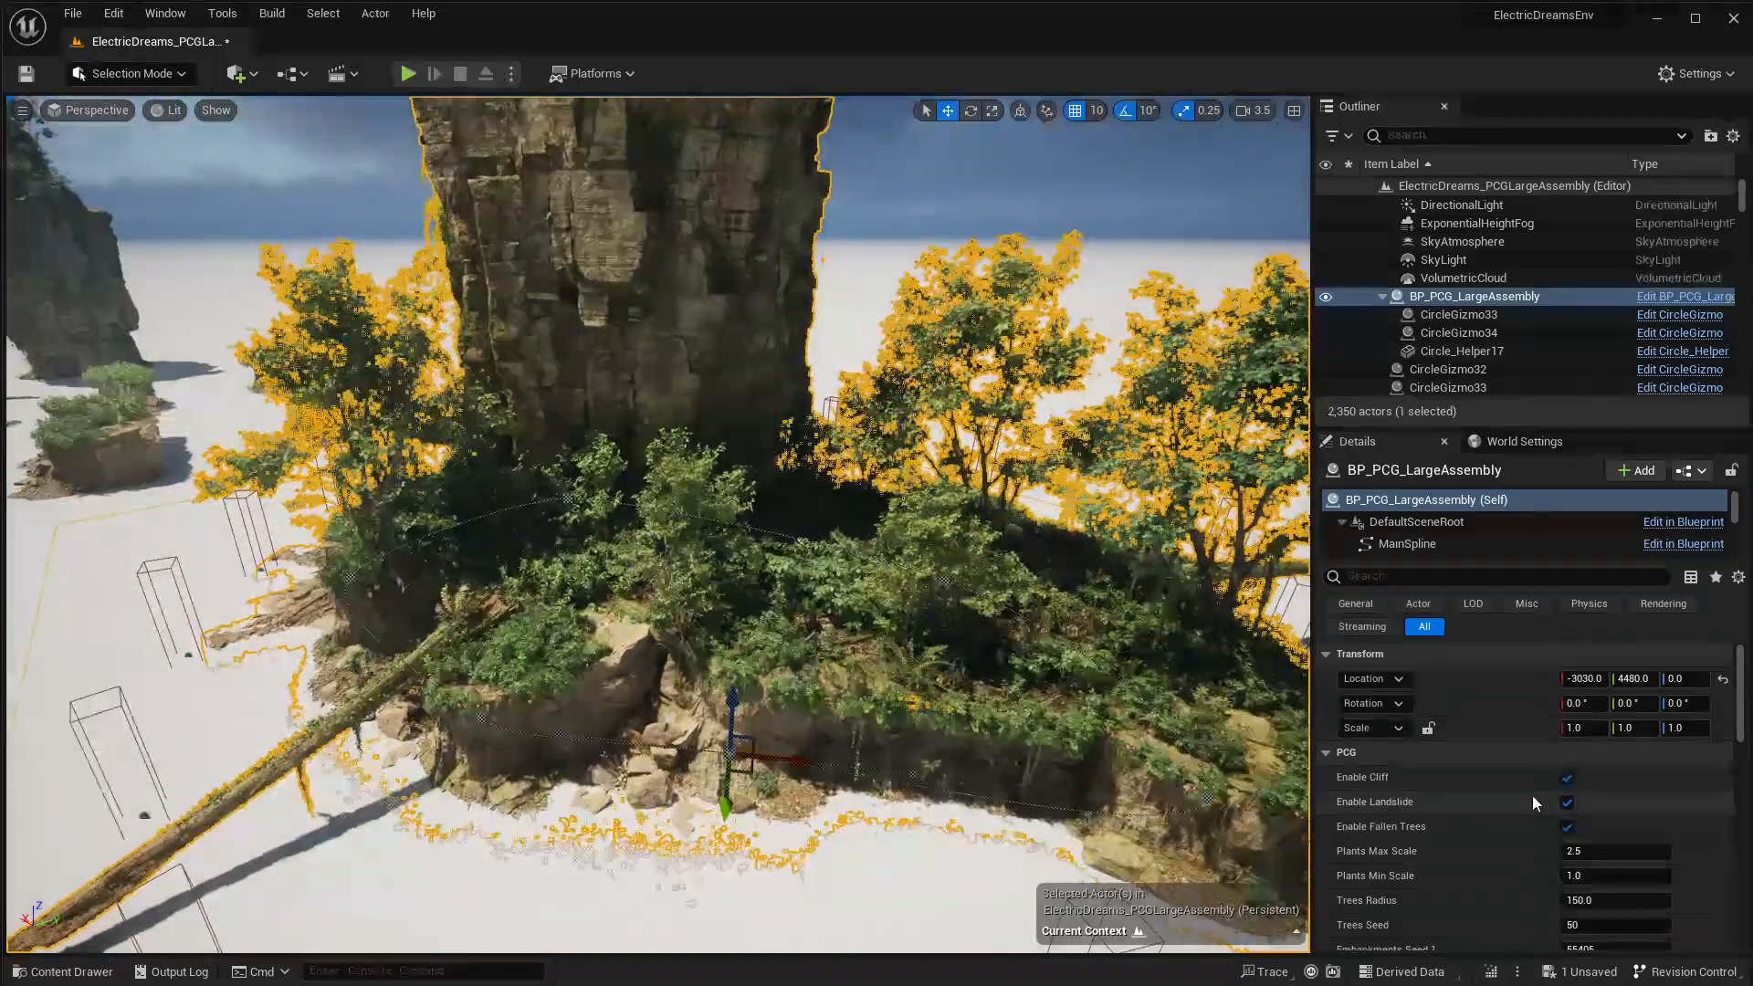
scroll(1537, 802, "down", 2)
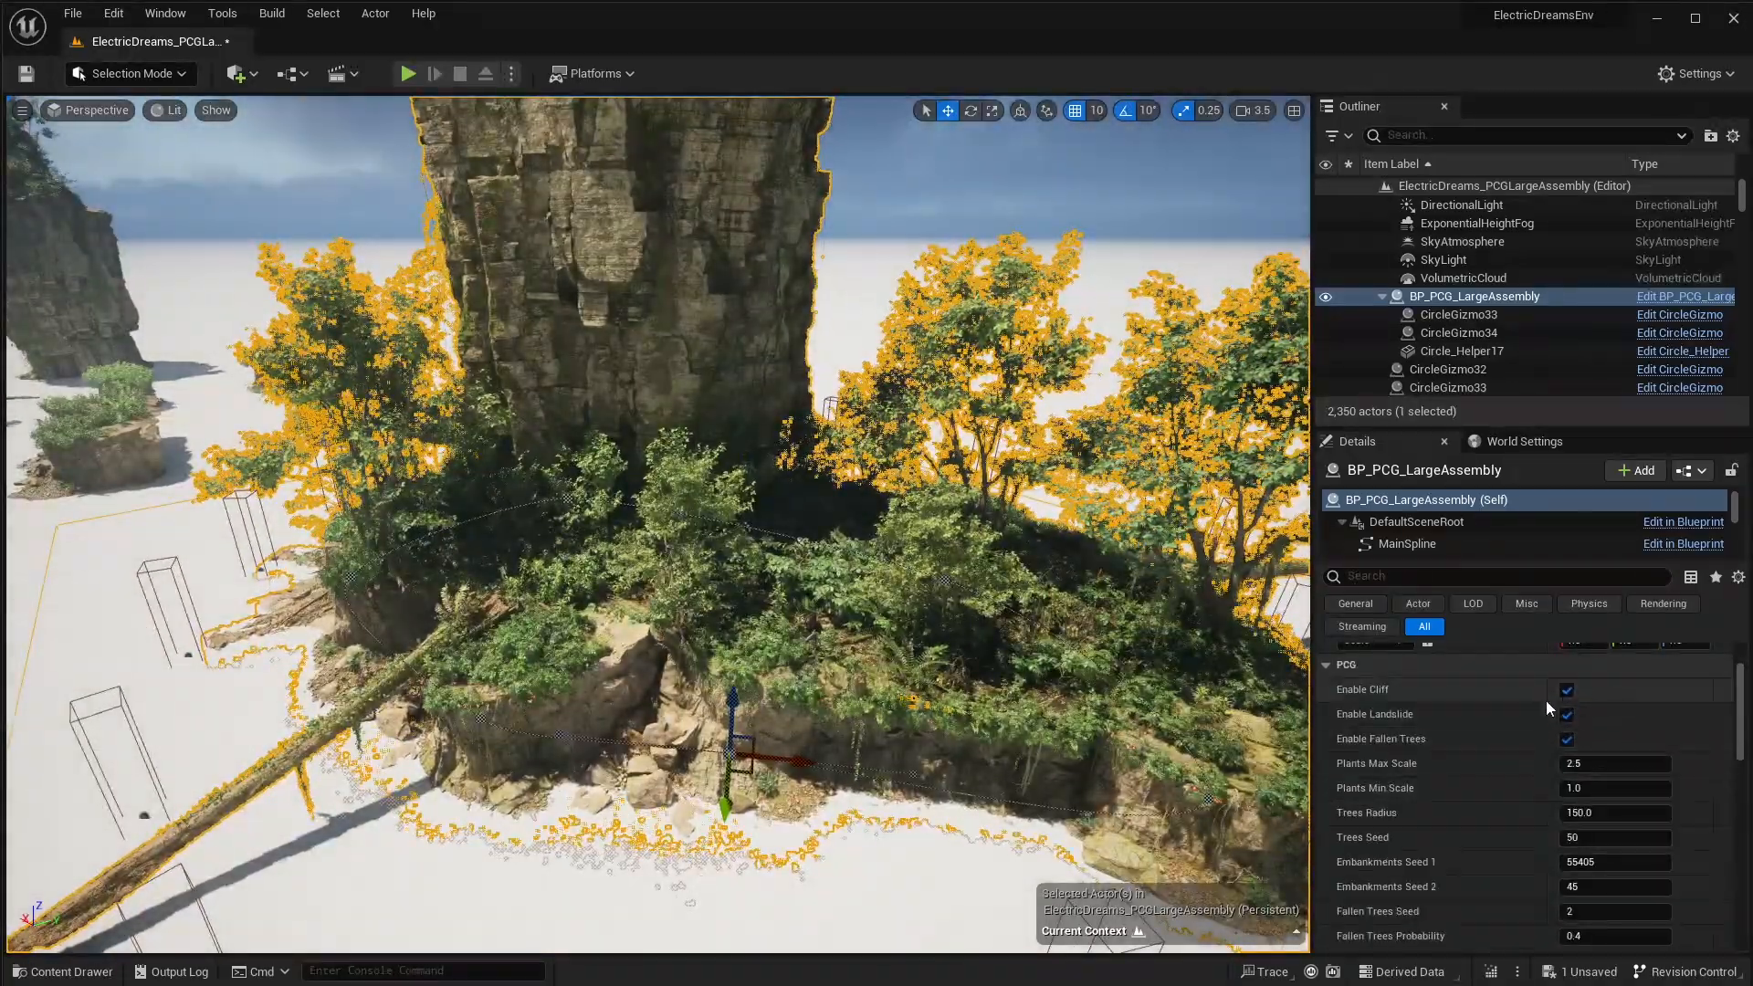
left_click(1567, 703)
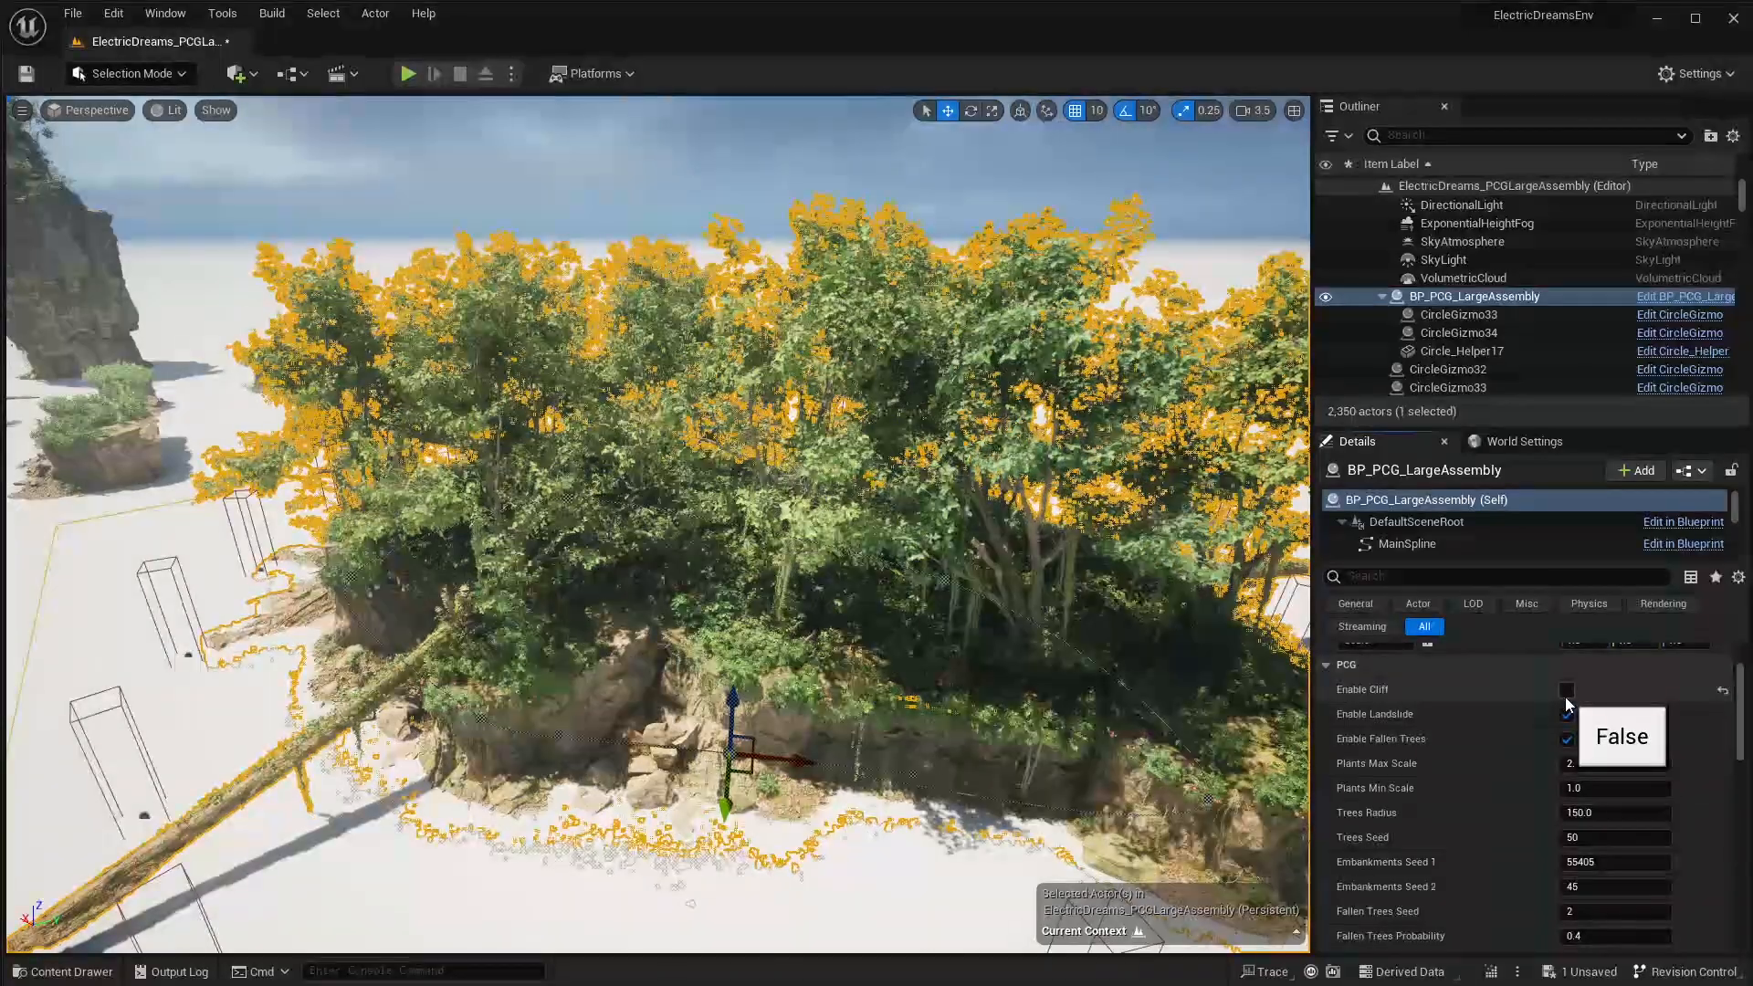
left_click(1567, 704)
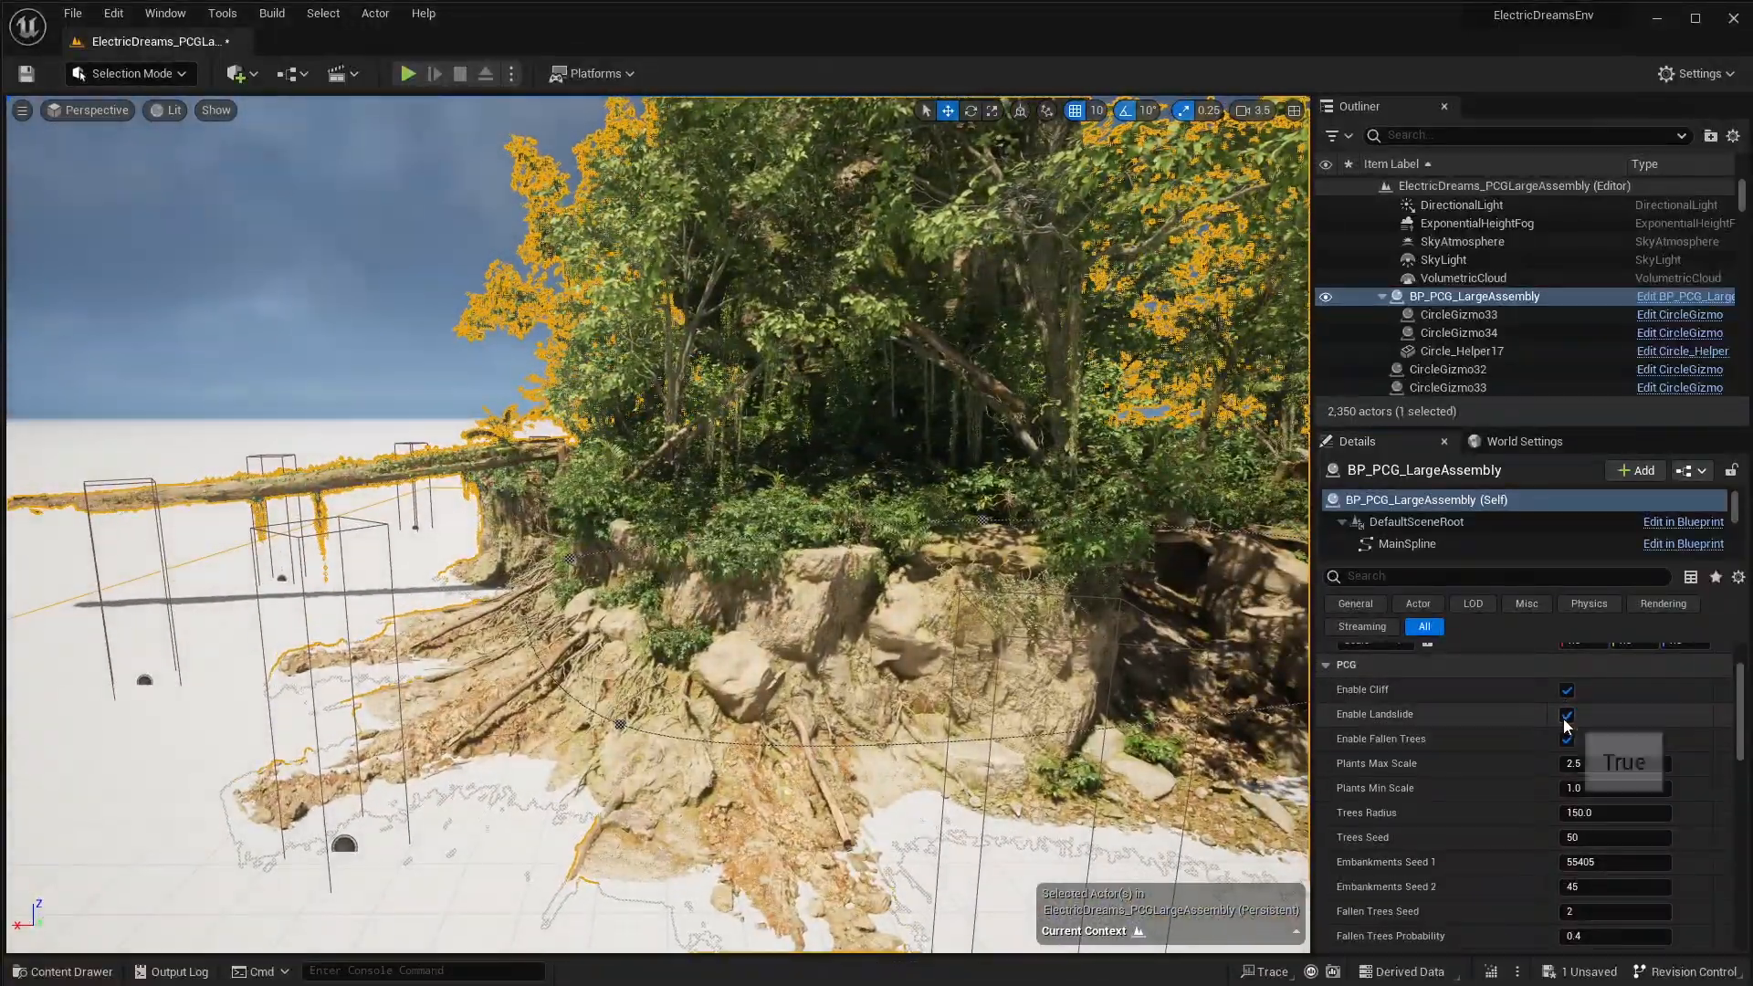
left_click(1566, 716)
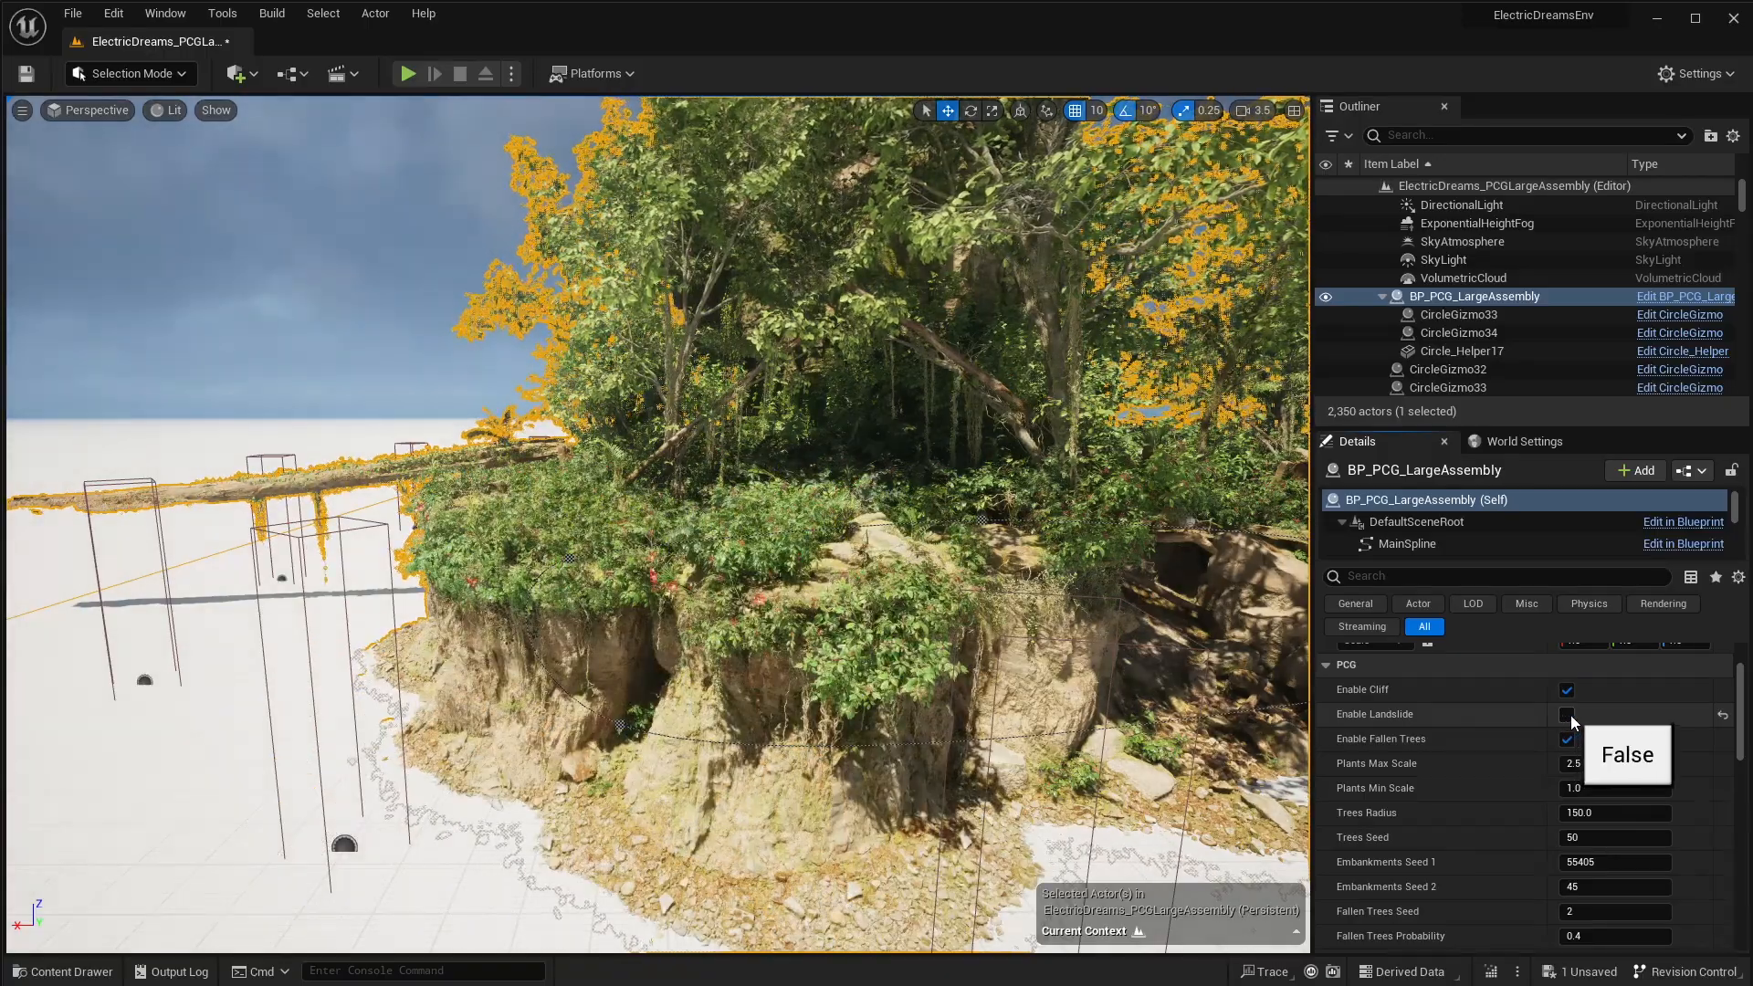
left_click(1566, 715)
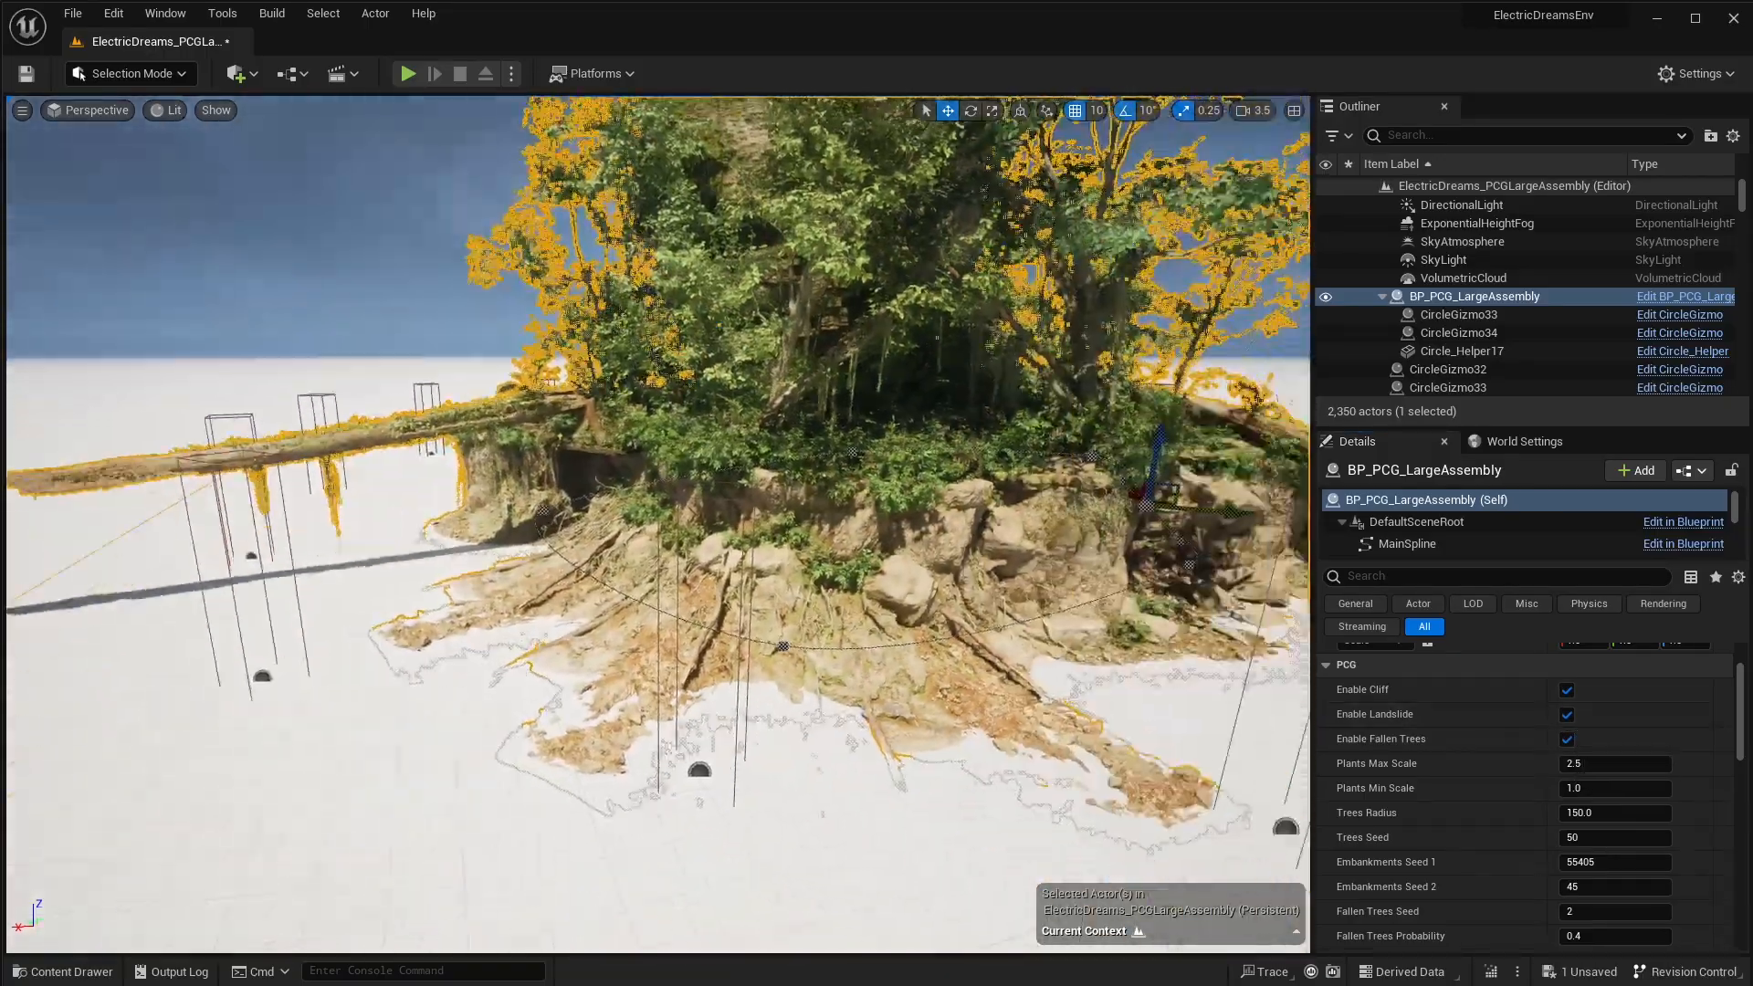
Switch the viewport to game view and disable the large assembly's landslide
right_click_drag(709, 575, 800, 575)
key("g")
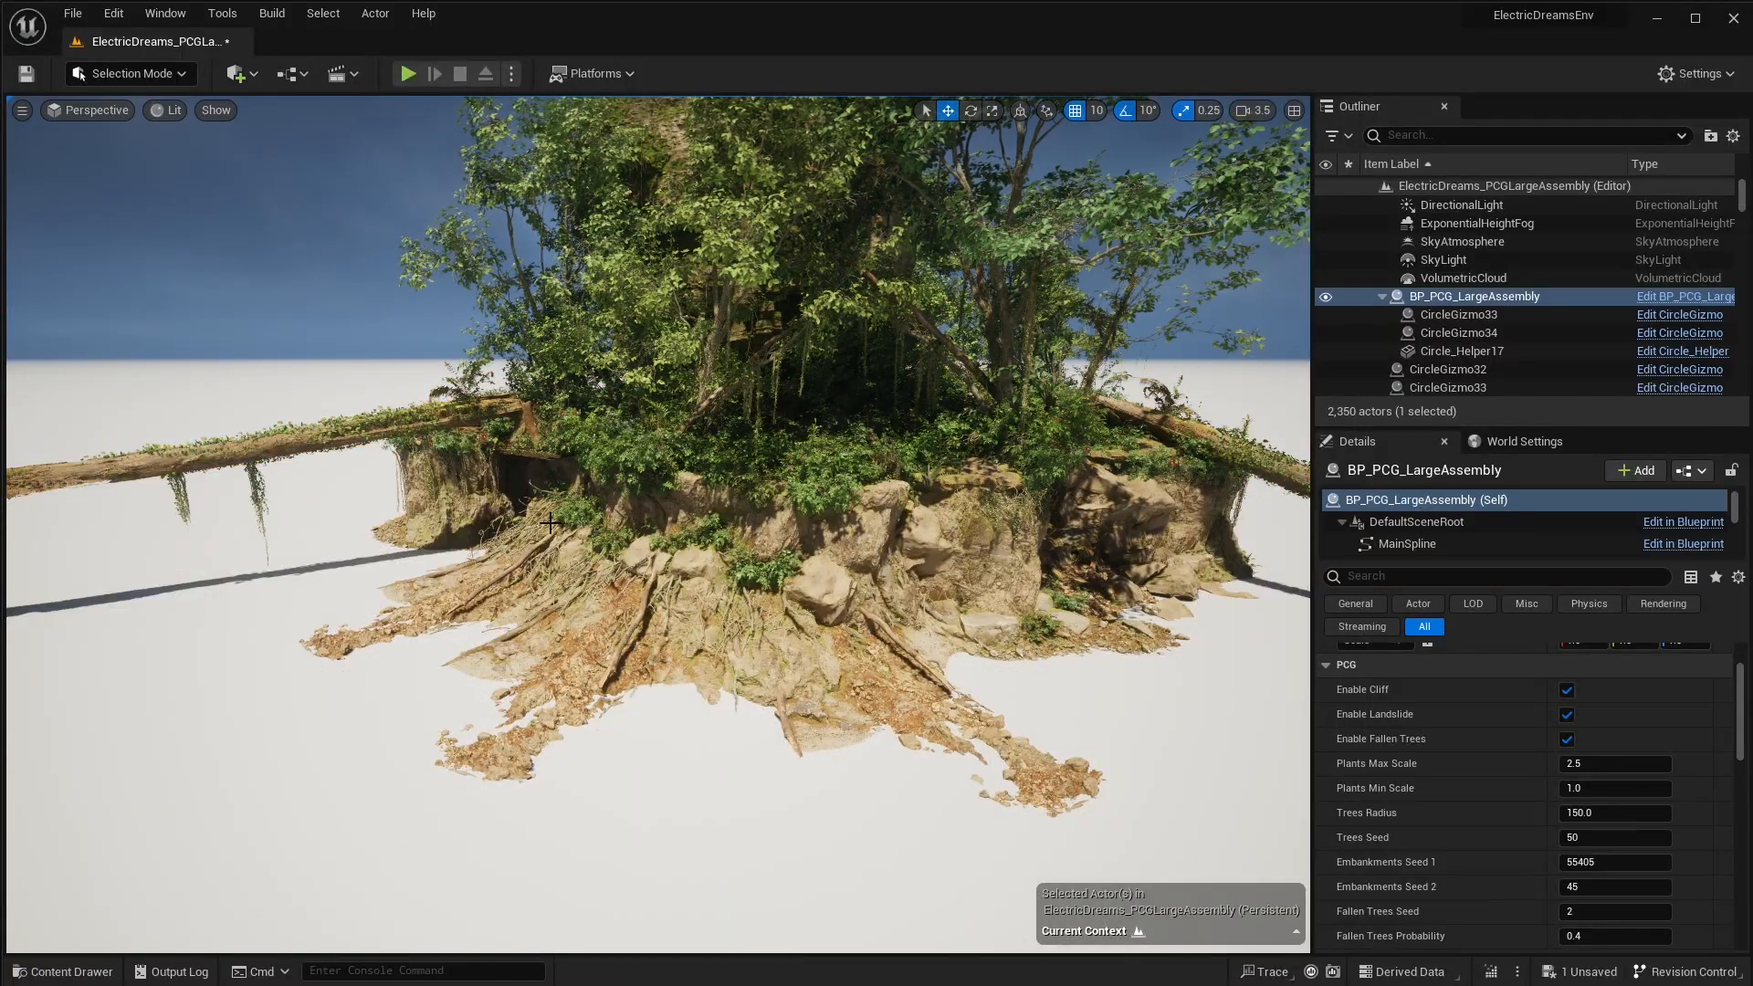
left_click(1566, 716)
right_click_drag(955, 586, 954, 585)
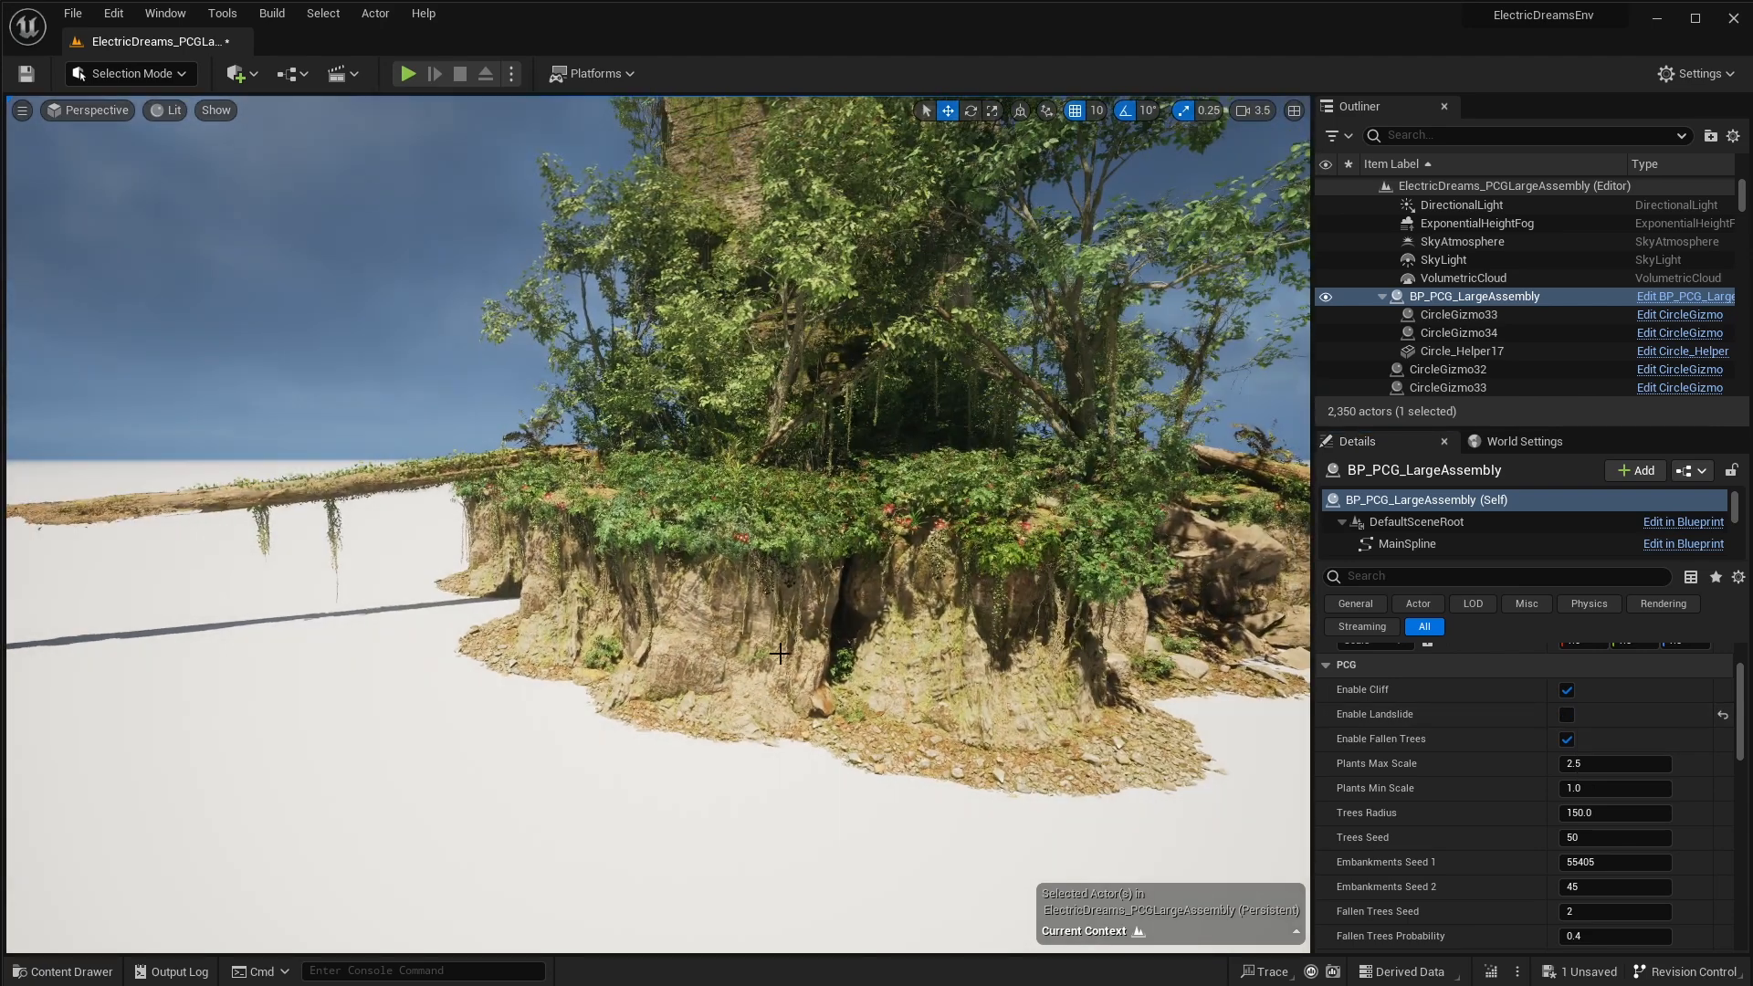
Disable Enable Fallen Trees on the large assembly and view it from another side
right_click_drag(774, 654, 874, 654)
left_click(1567, 739)
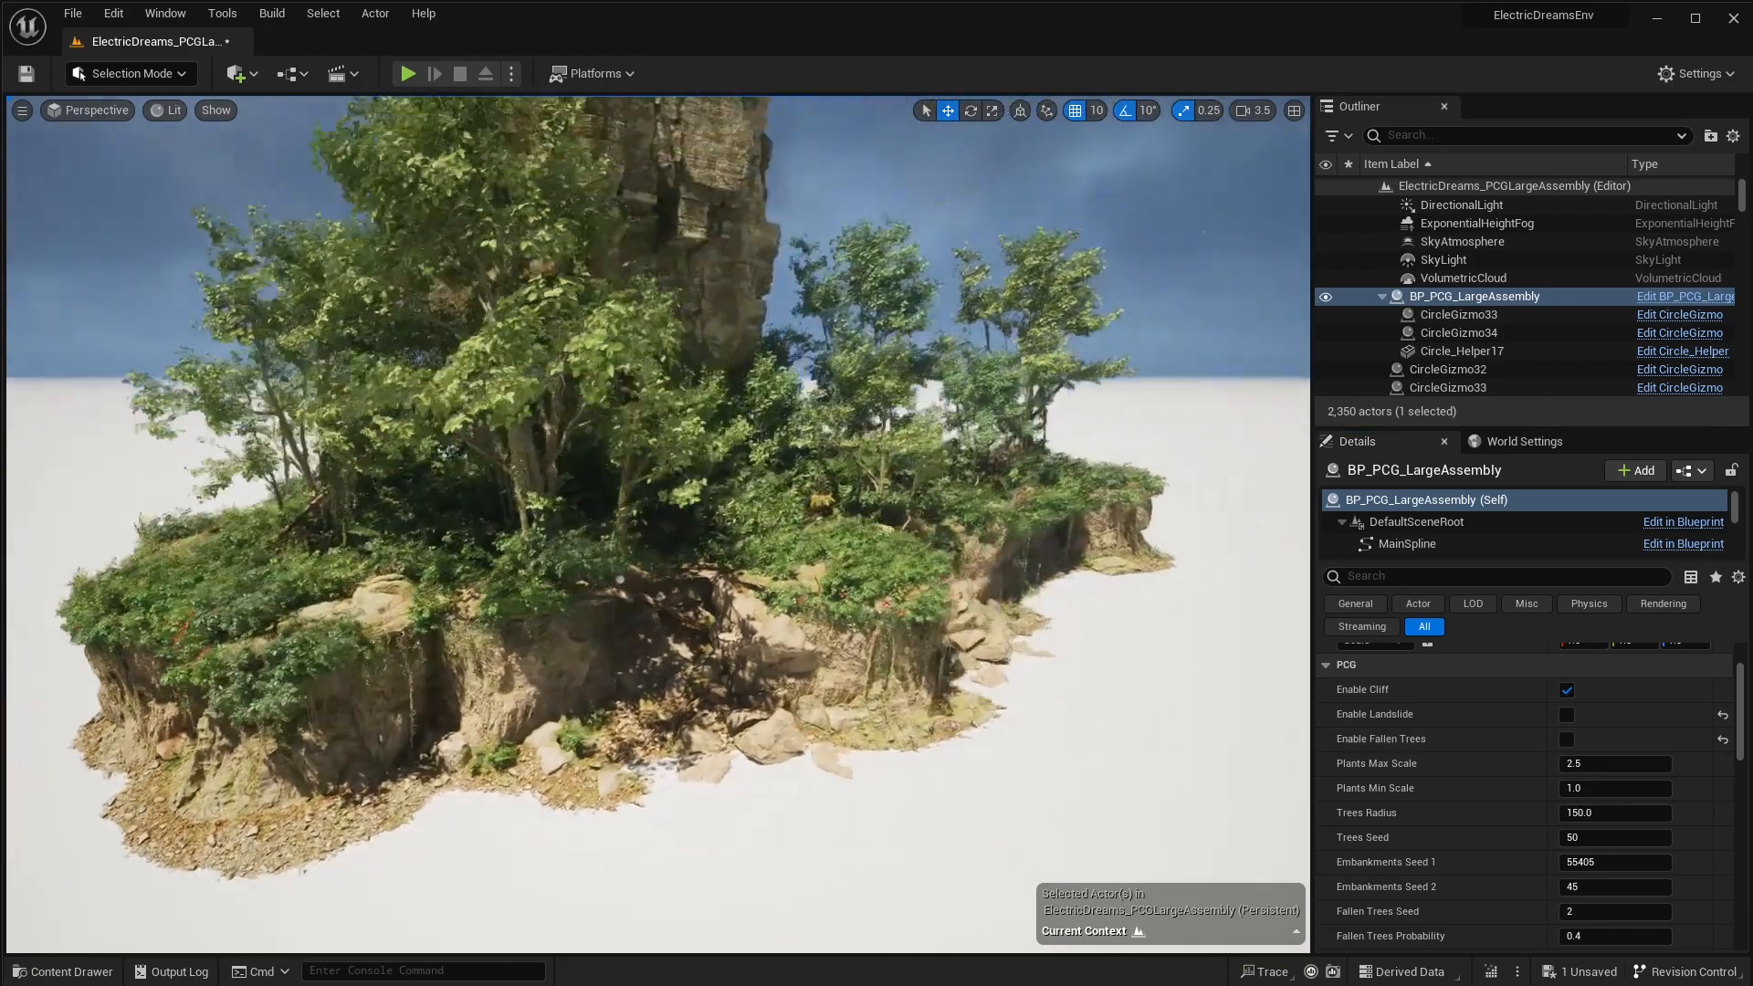
right_click_drag(1021, 794, 1104, 794)
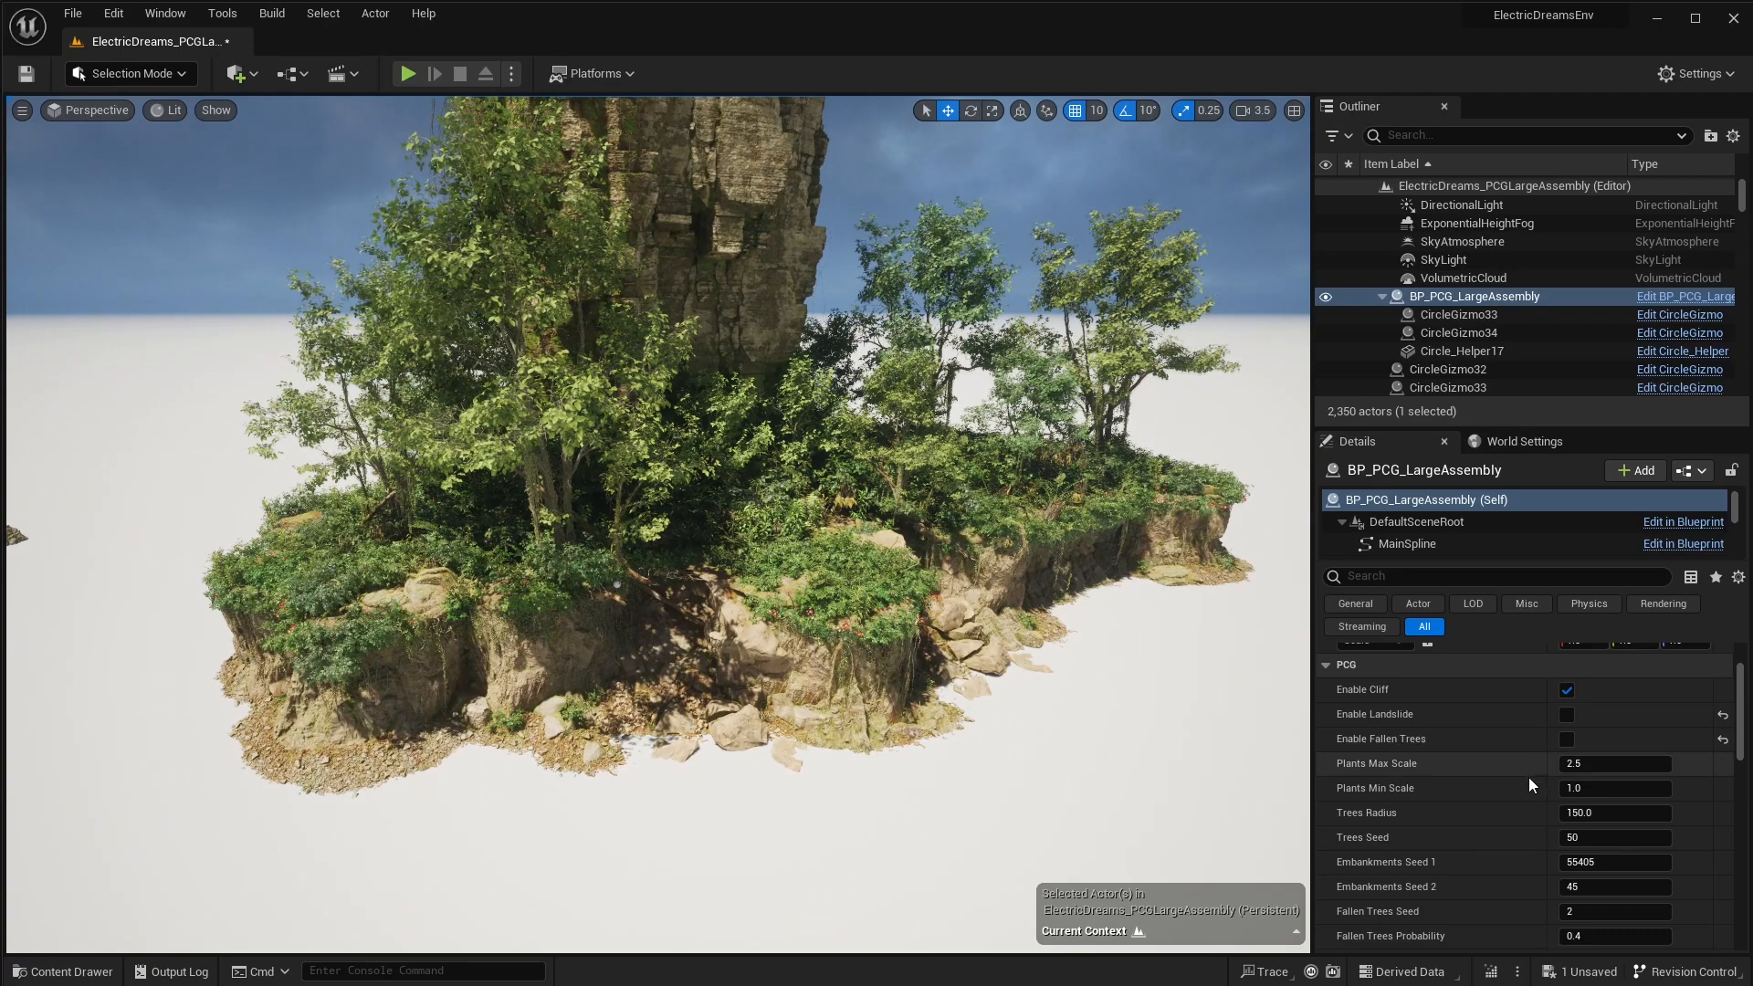
Try a Plants Max Scale of 1.5 on the large assembly and restore it to 2.5
scroll(1532, 781, "down", 2)
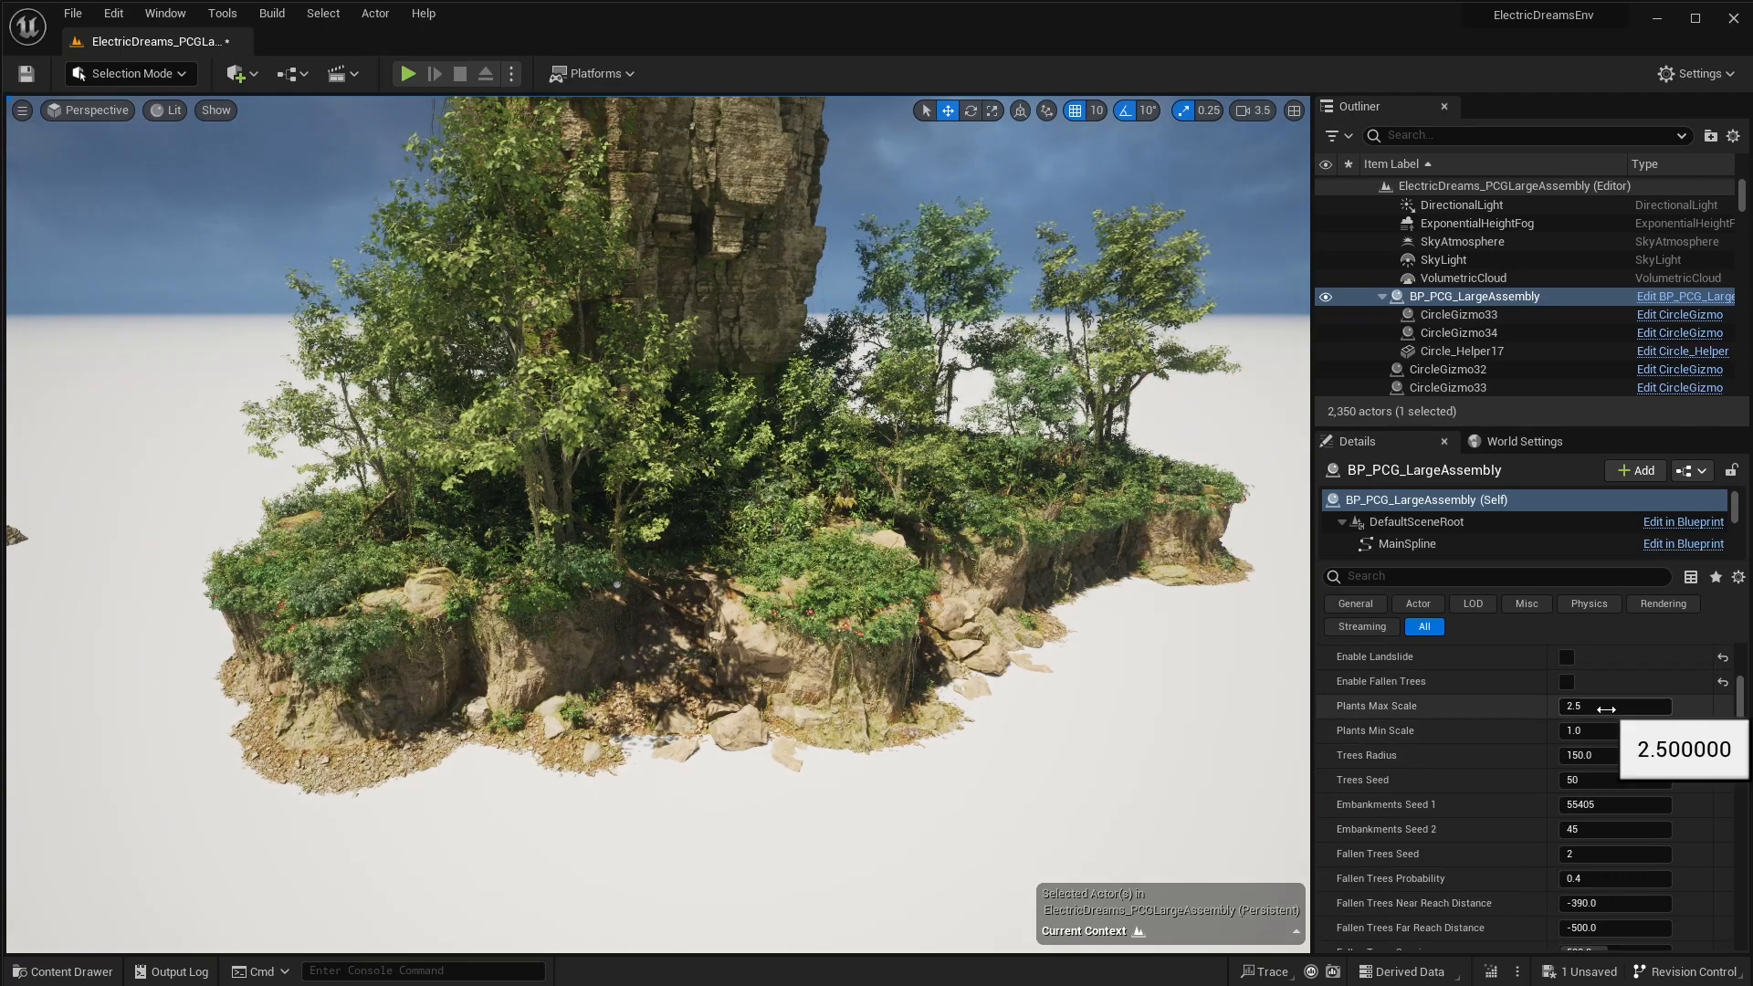
left_click(1606, 707)
type("1.5")
key("Return")
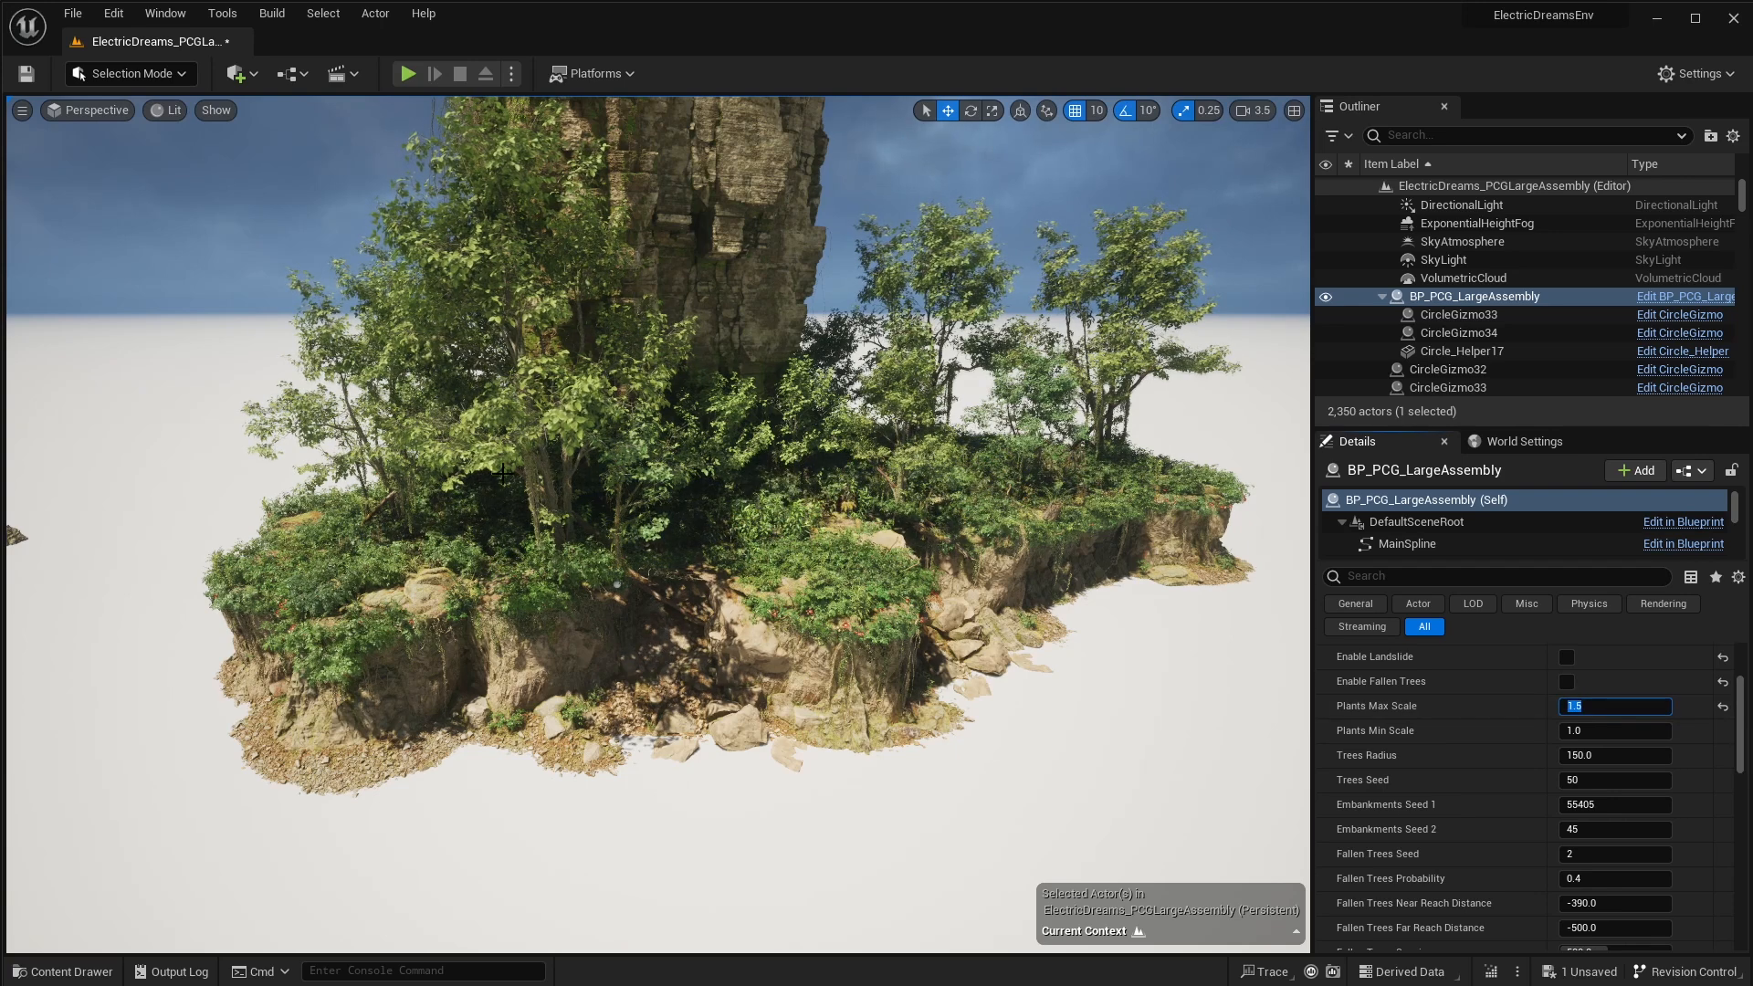
type("2")
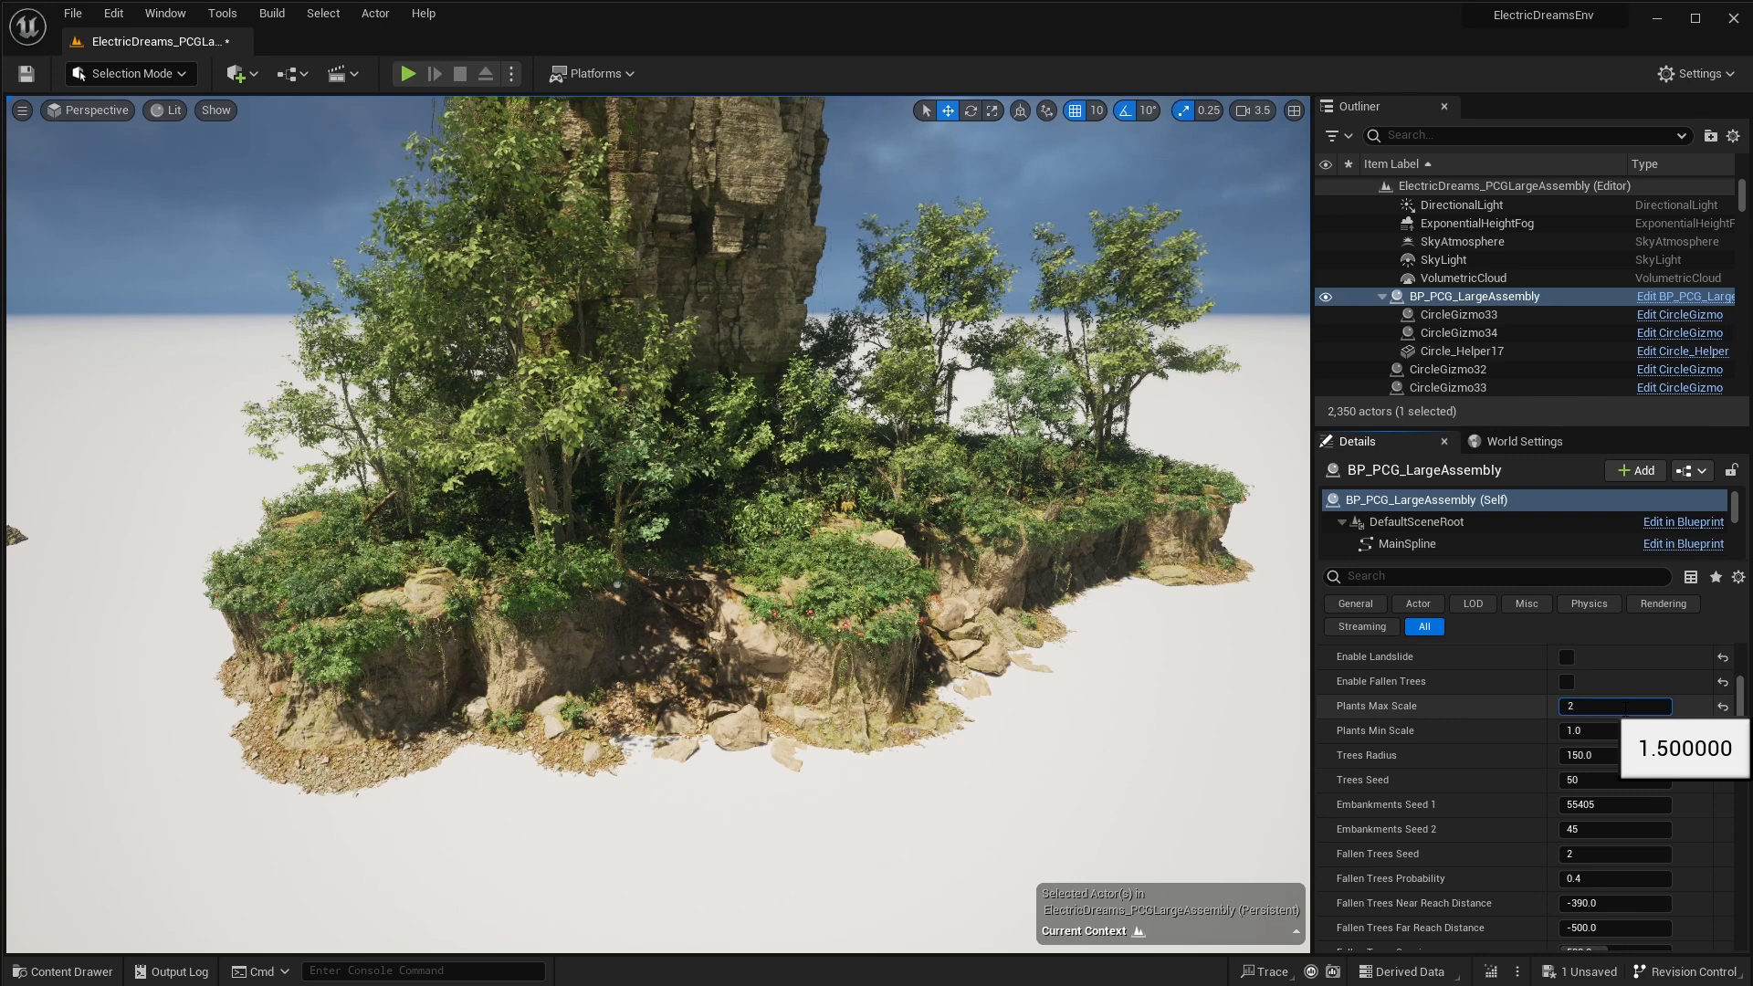
type(".5")
key("Return")
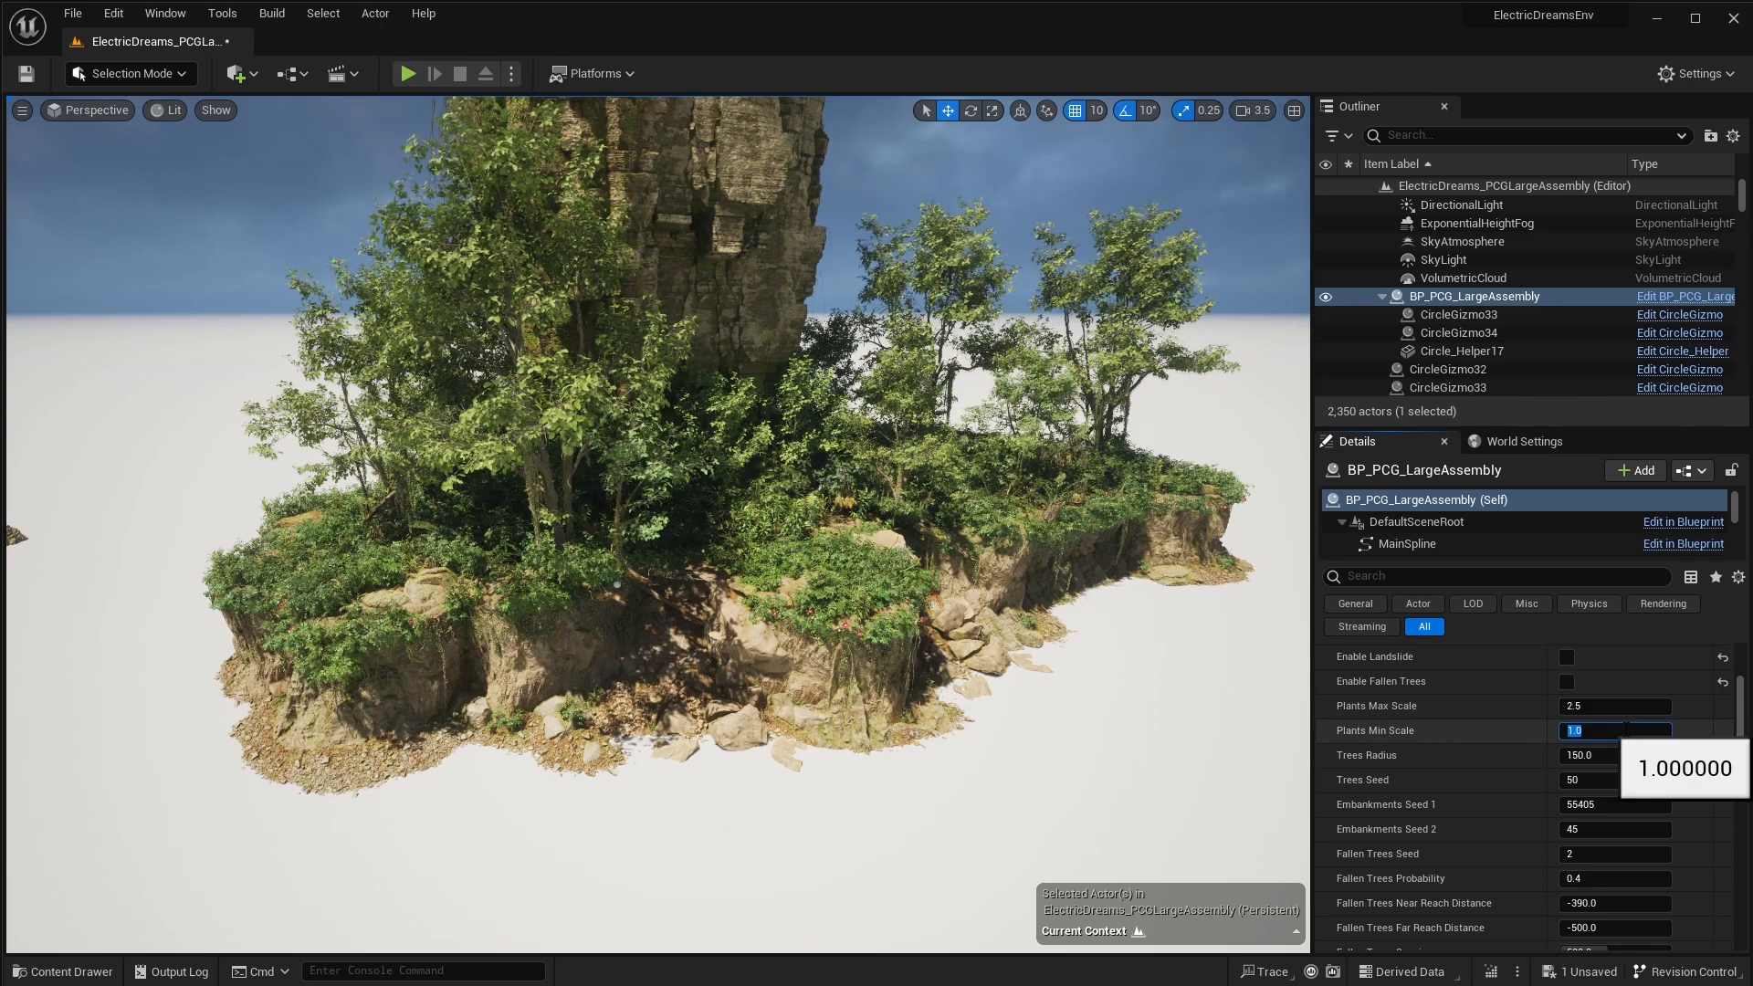
Try Trees Seed values of 60 and 80 on the large assembly and restore the seed to 50
scroll(1578, 736, "down", 1)
left_click(1585, 730)
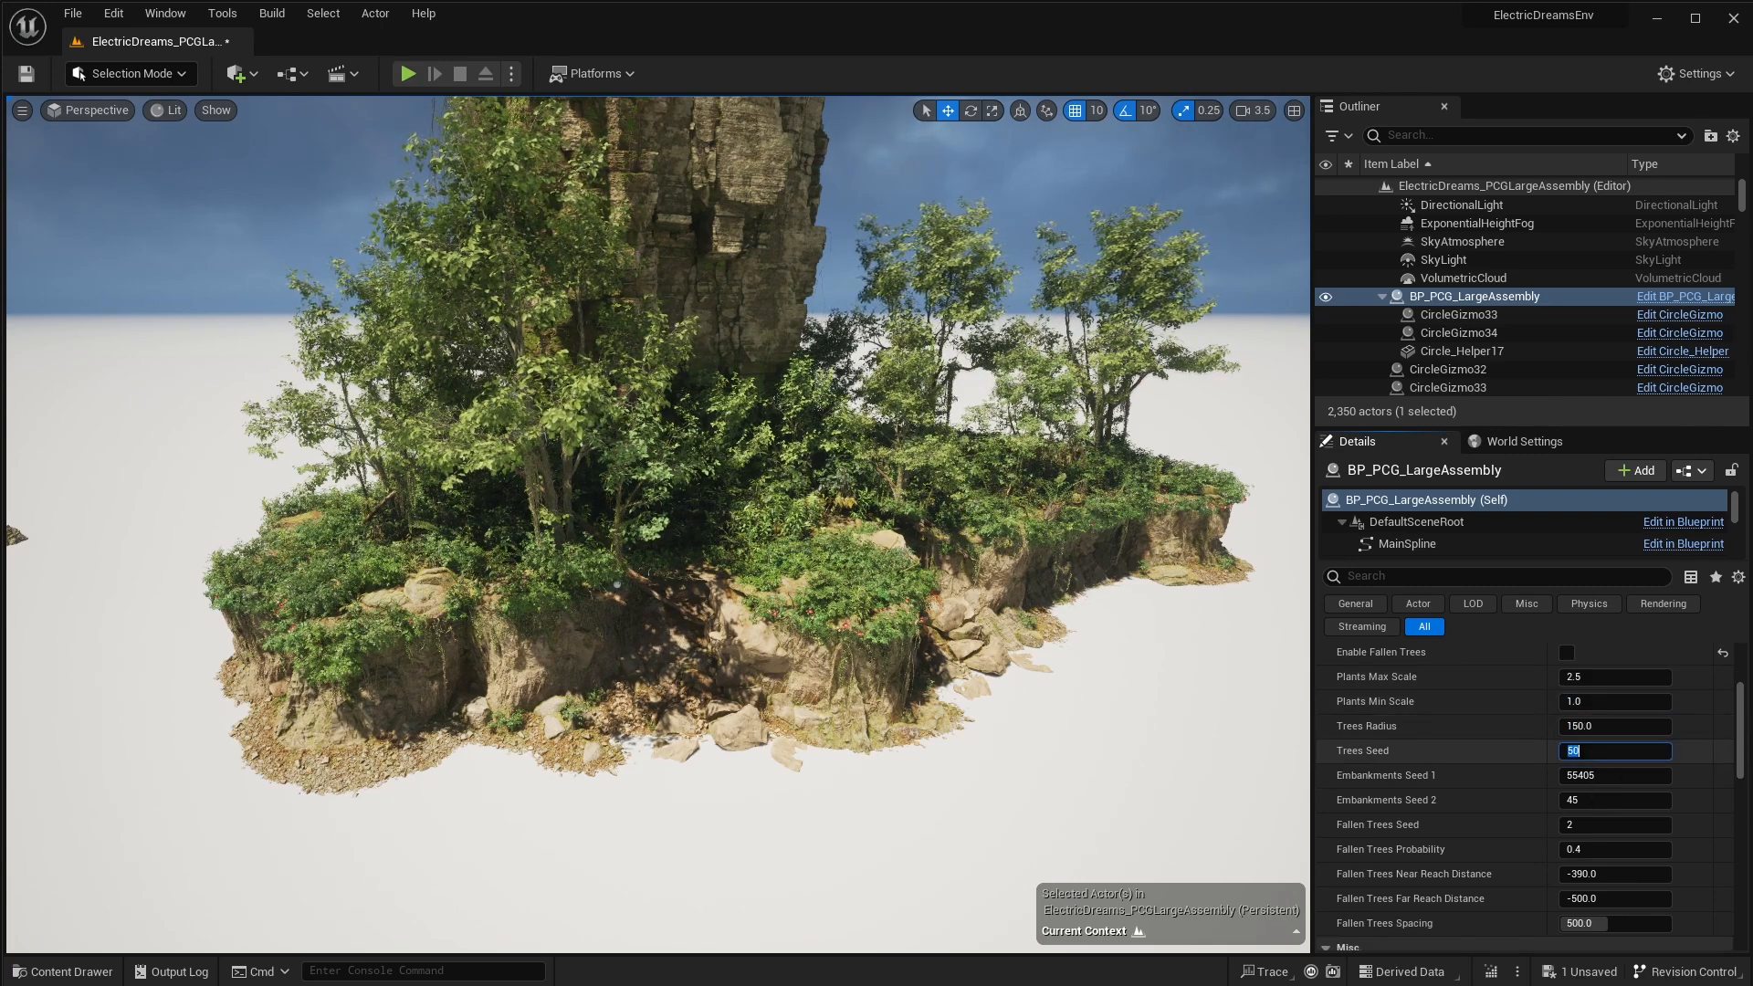
type("60")
key("Return")
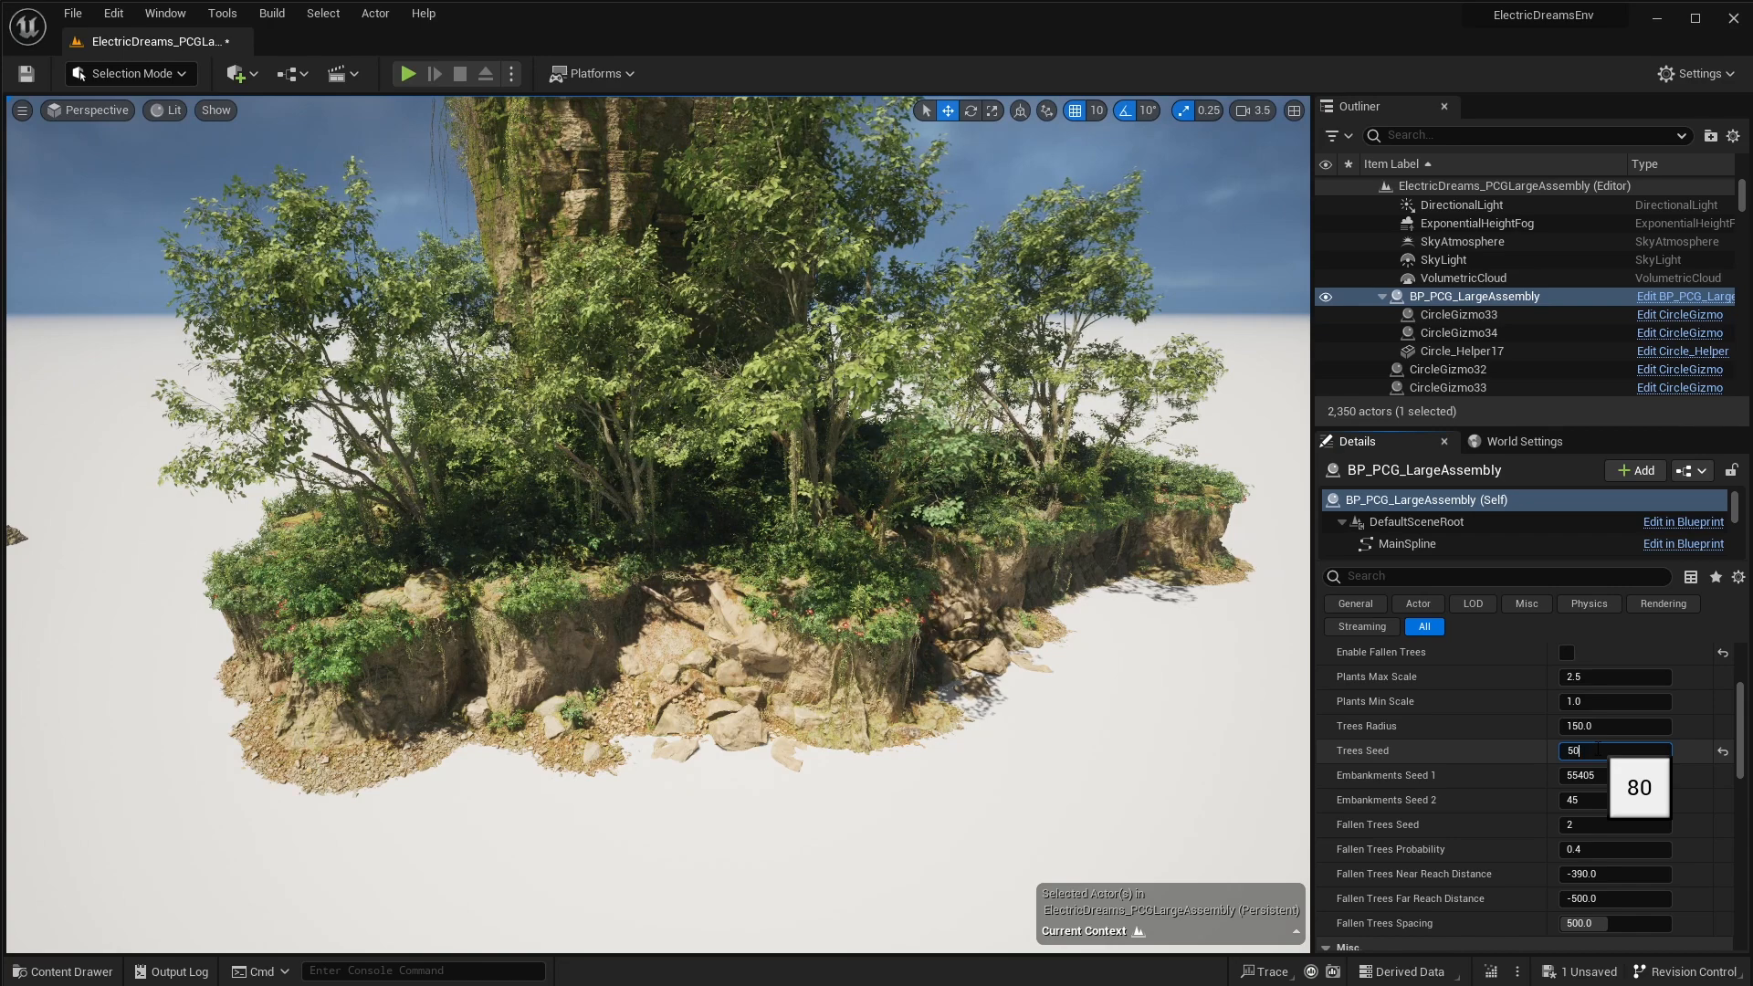
key("Return")
key("Tab")
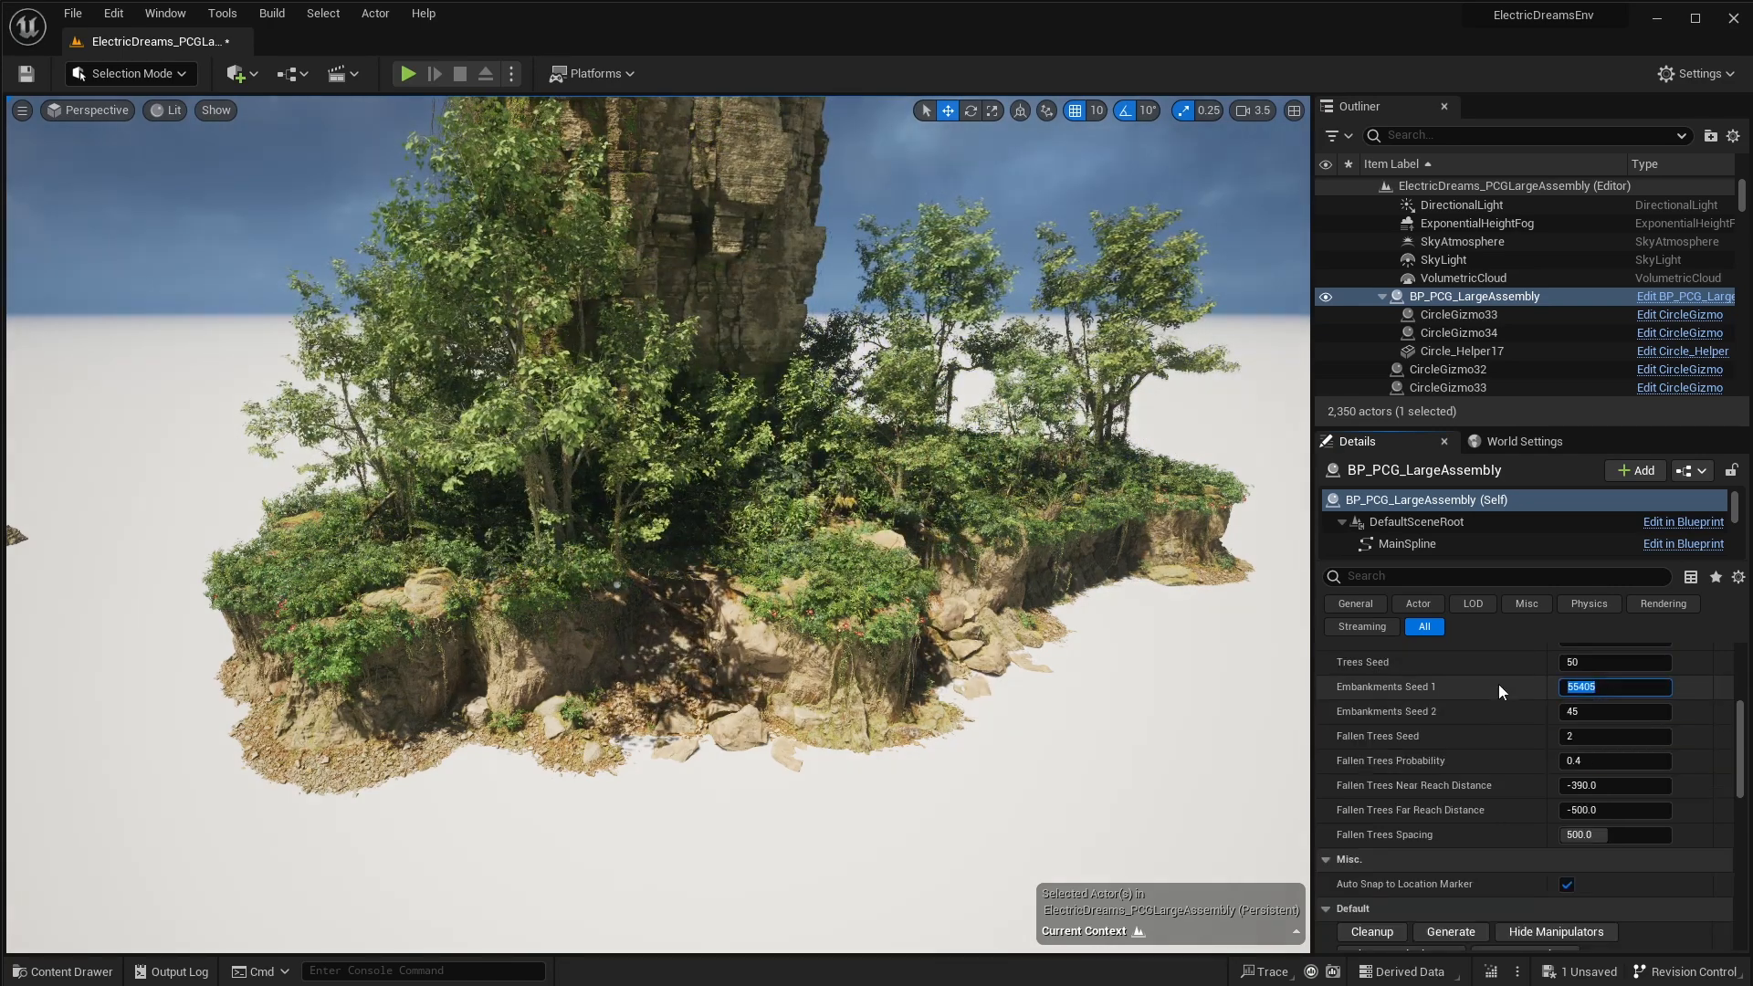
Try an Embankments Seed 1 of 68, look around the regenerated embankments, and restore the seed to 55405
right_click_drag(386, 688, 356, 674)
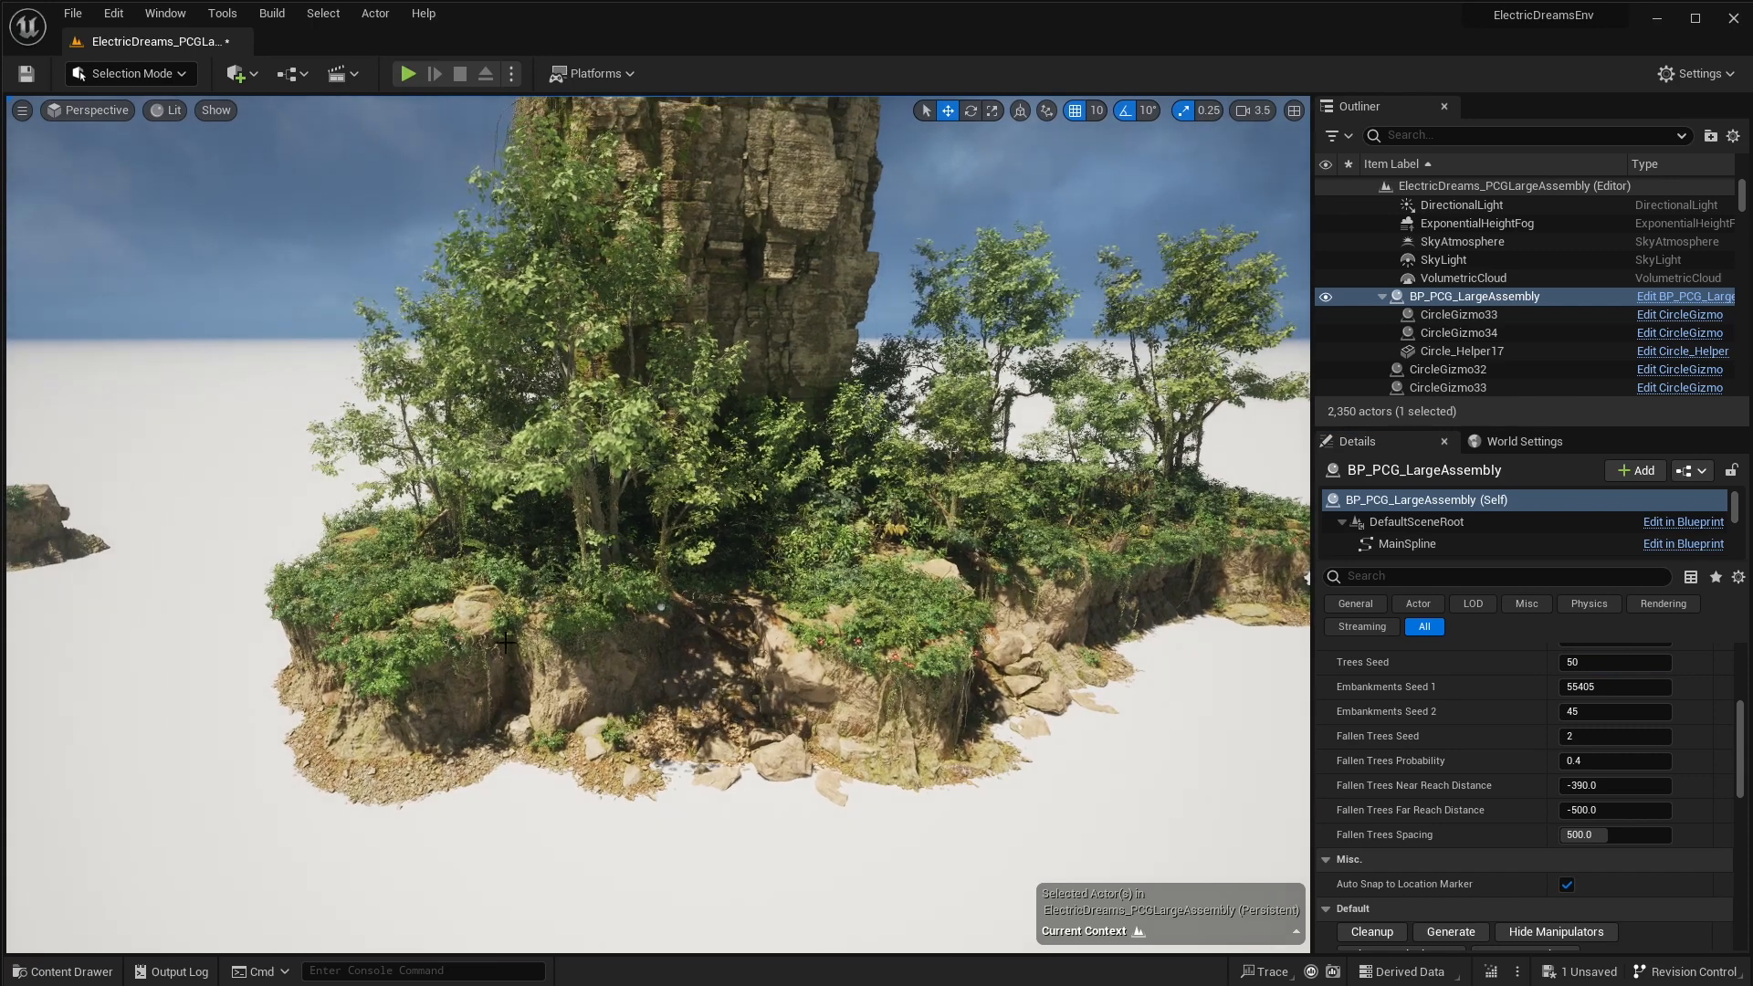
left_click(1596, 695)
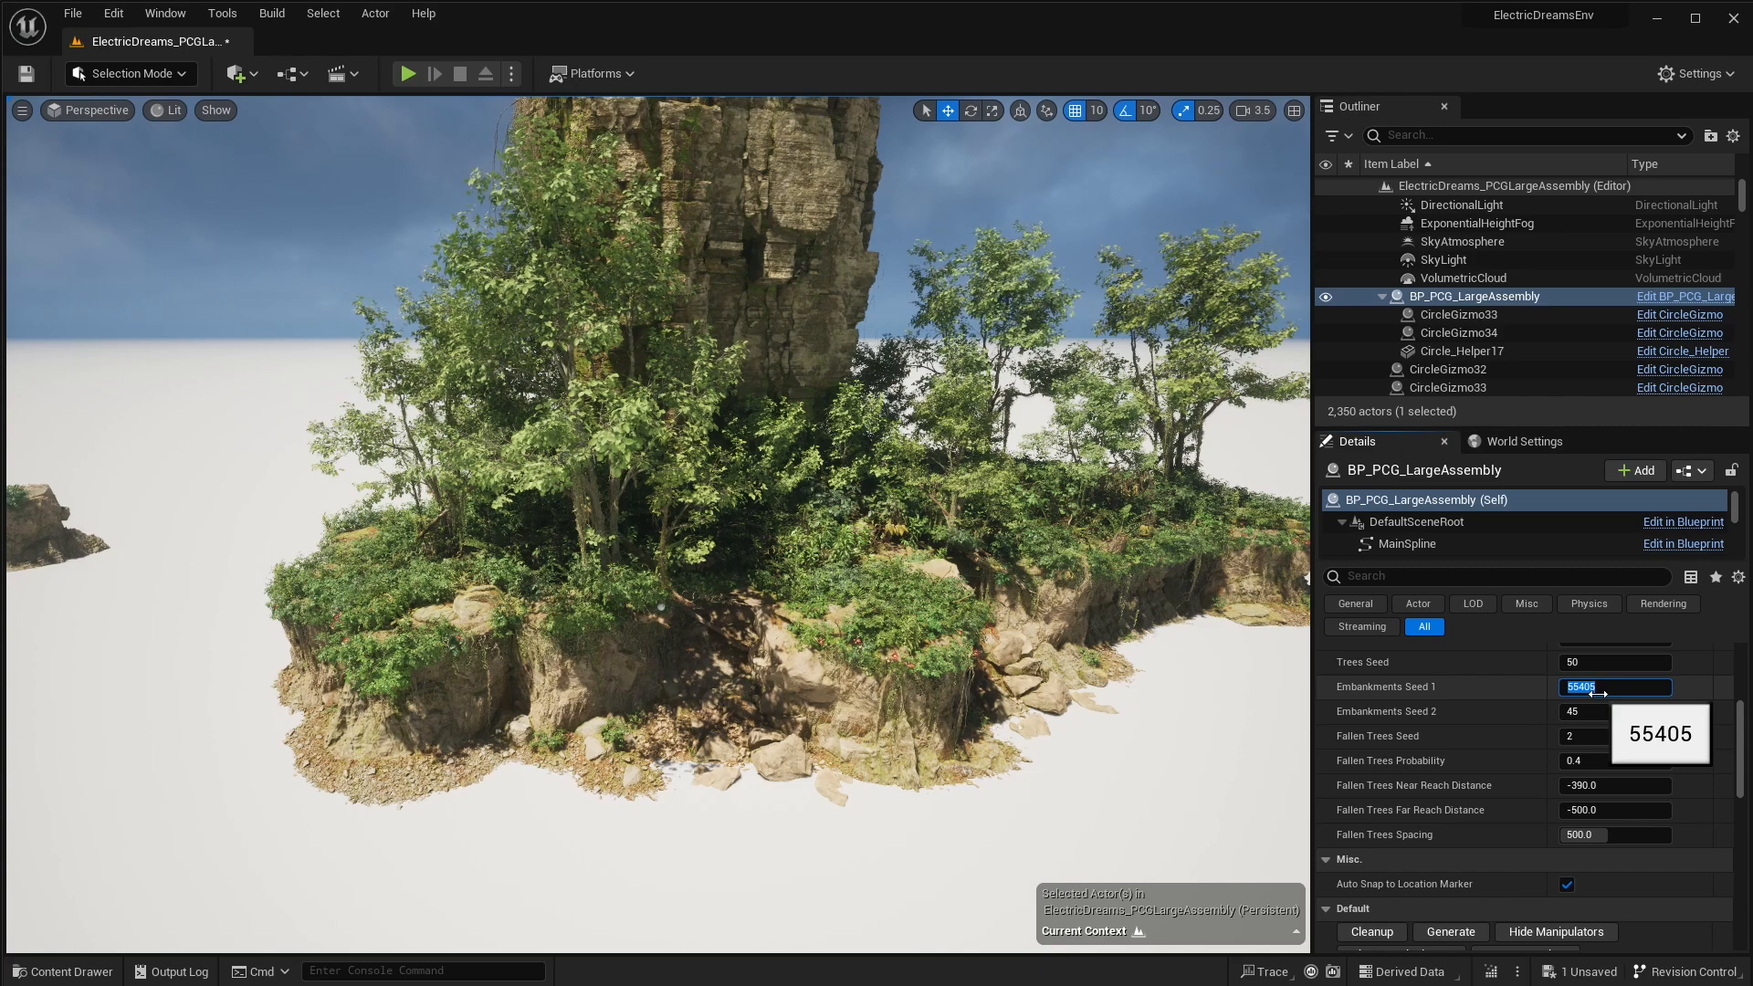
type("68")
key("Return")
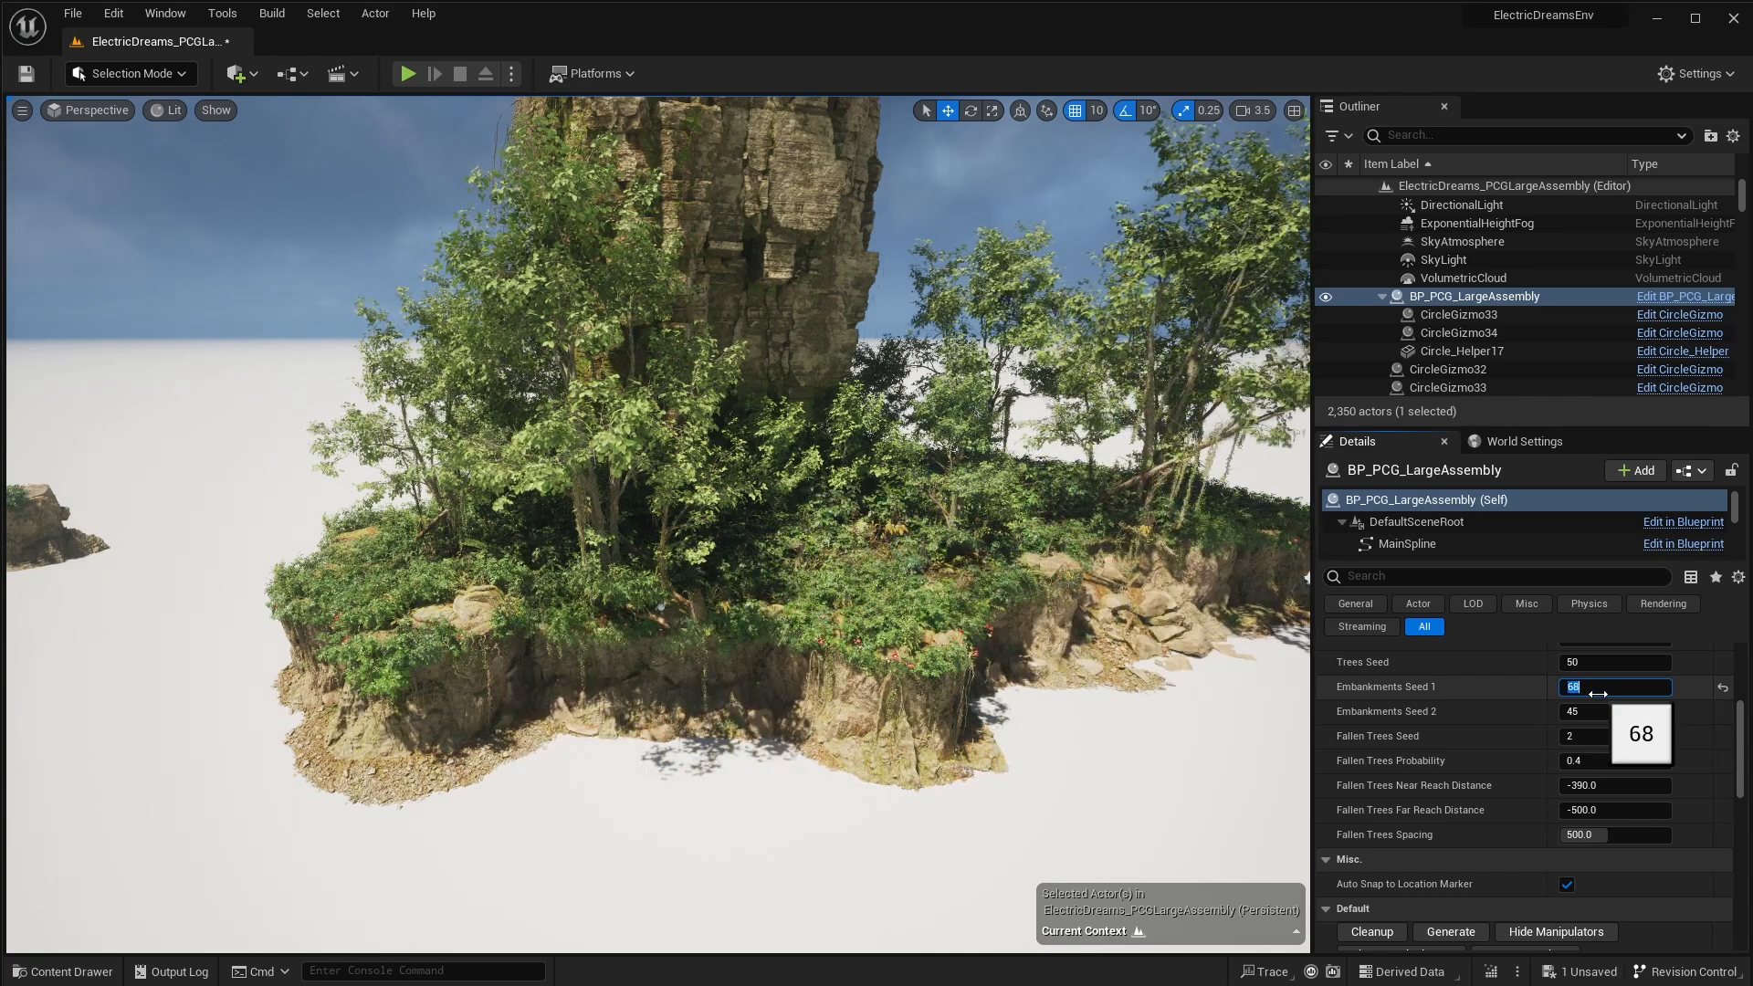
right_click_drag(1098, 683, 986, 683)
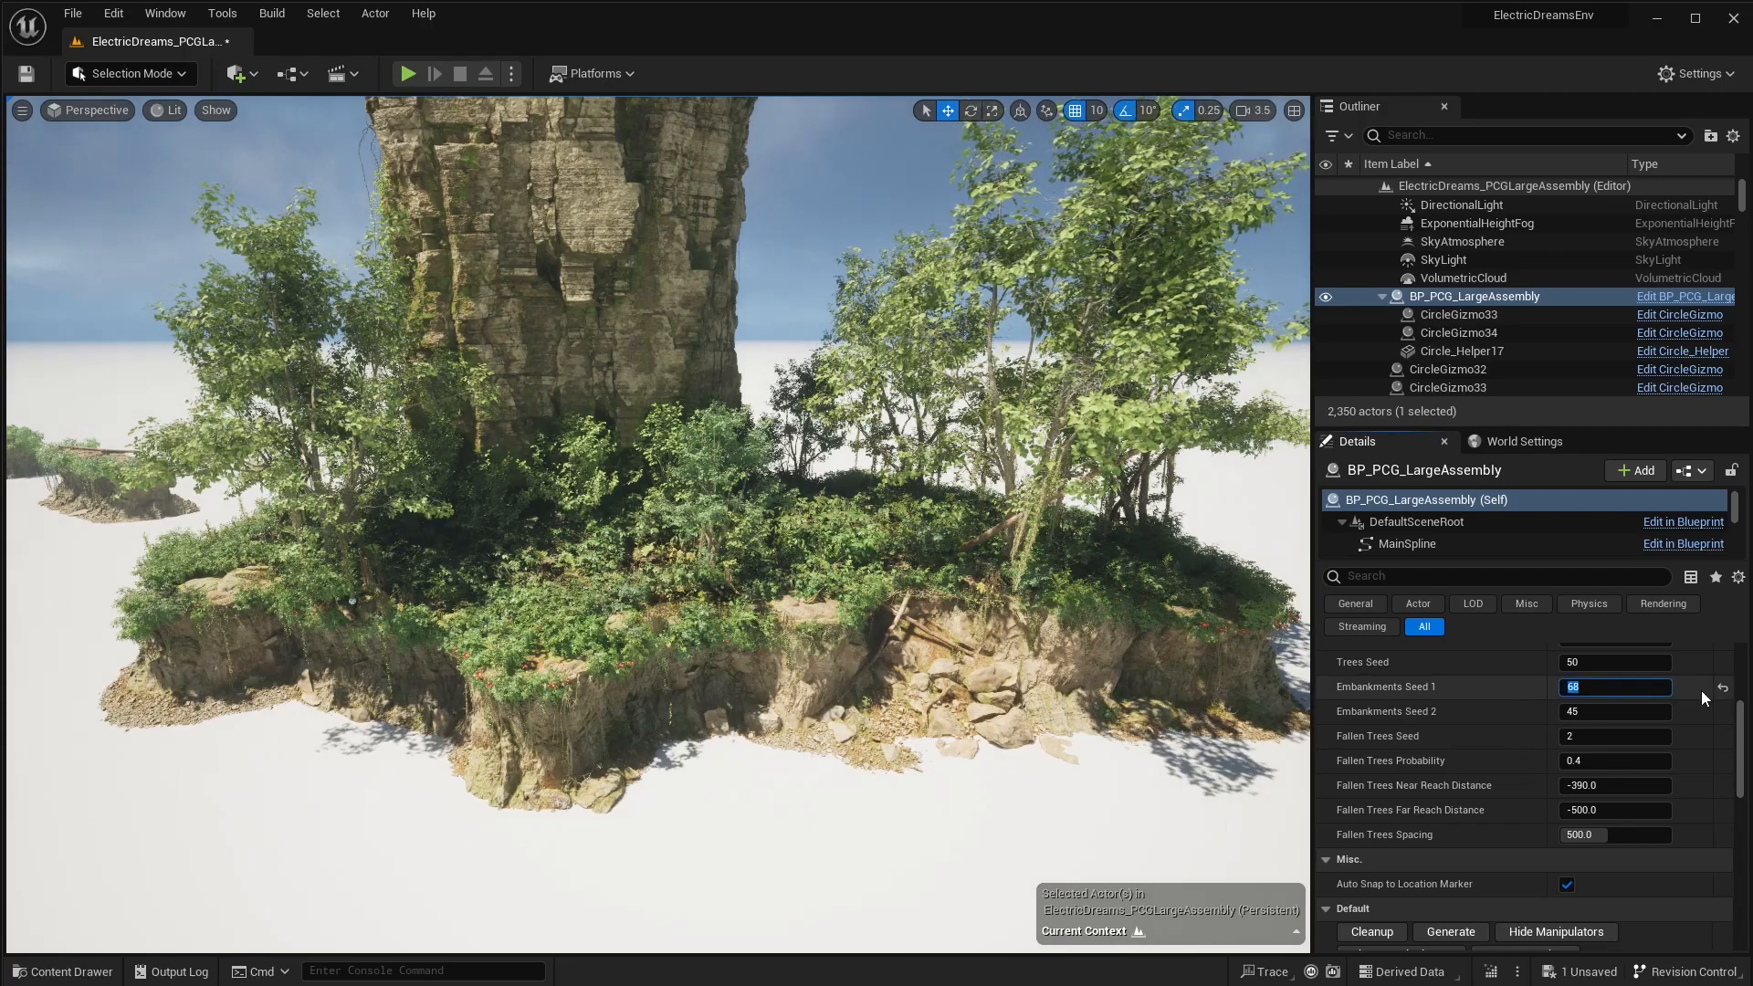
key("Return")
right_click_drag(1187, 675, 1078, 681)
Locate the BP_PCG_LargeAssembly actor's blueprint asset in the content browser and open it
scroll(1525, 323, "down", 1)
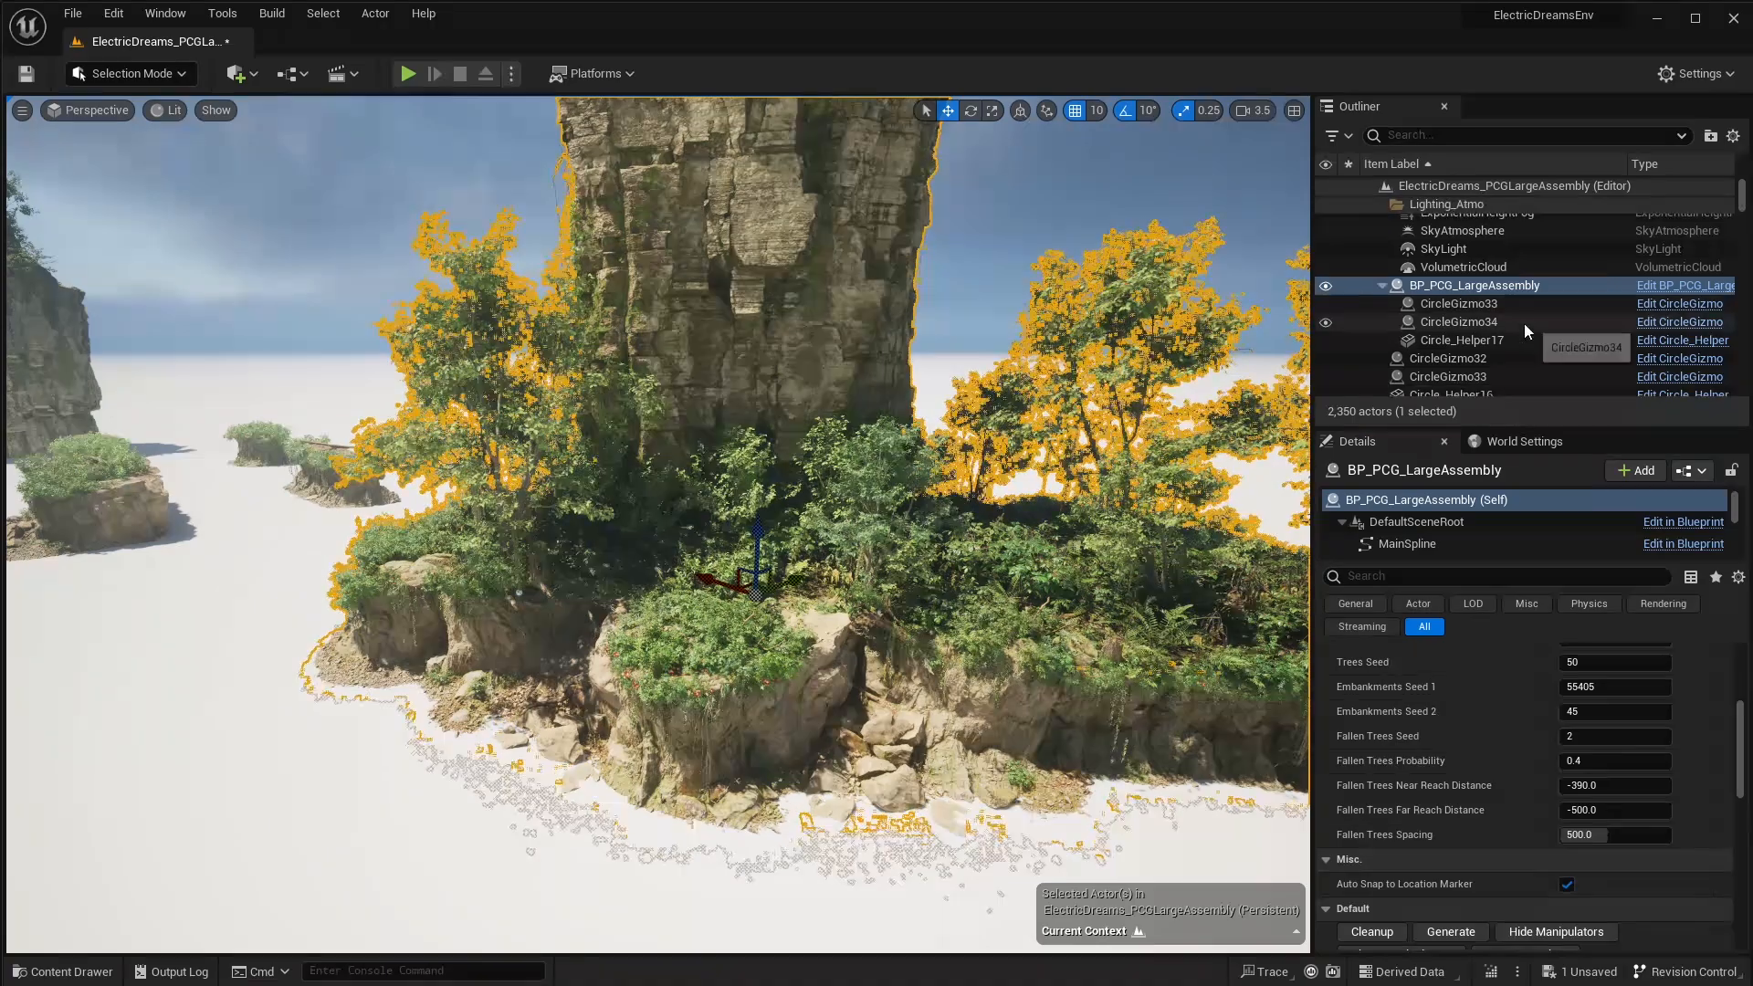
right_click(1474, 287)
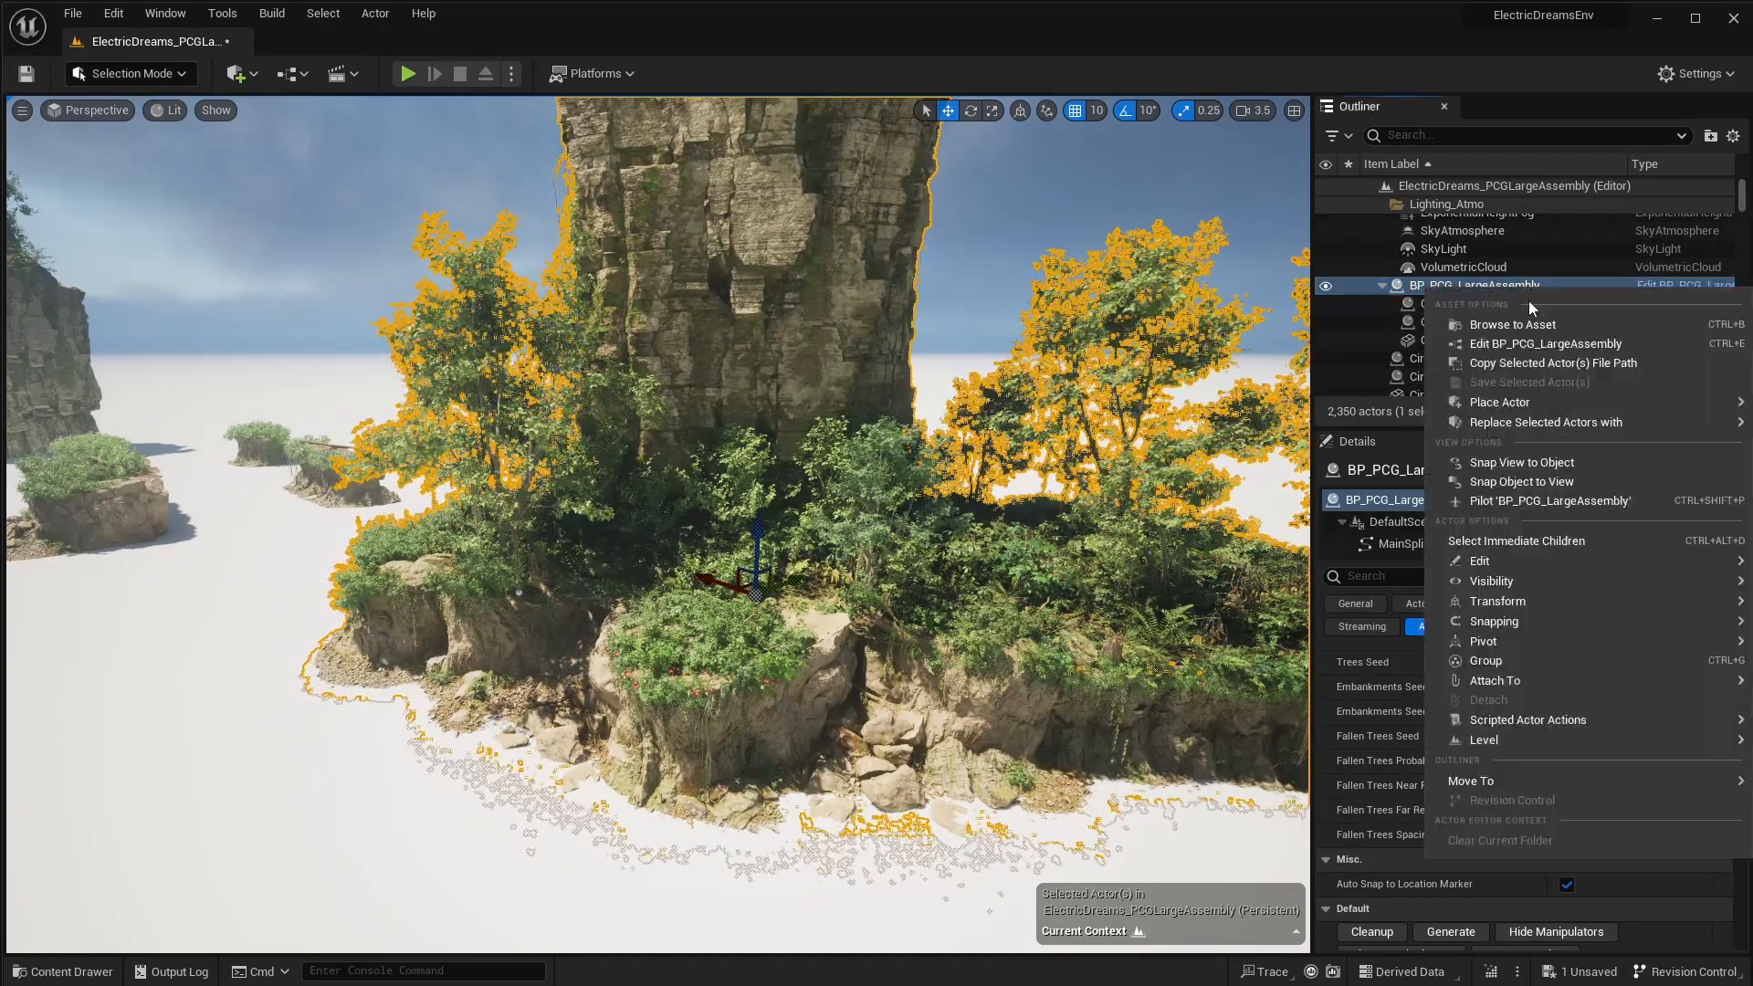
left_click(1521, 314)
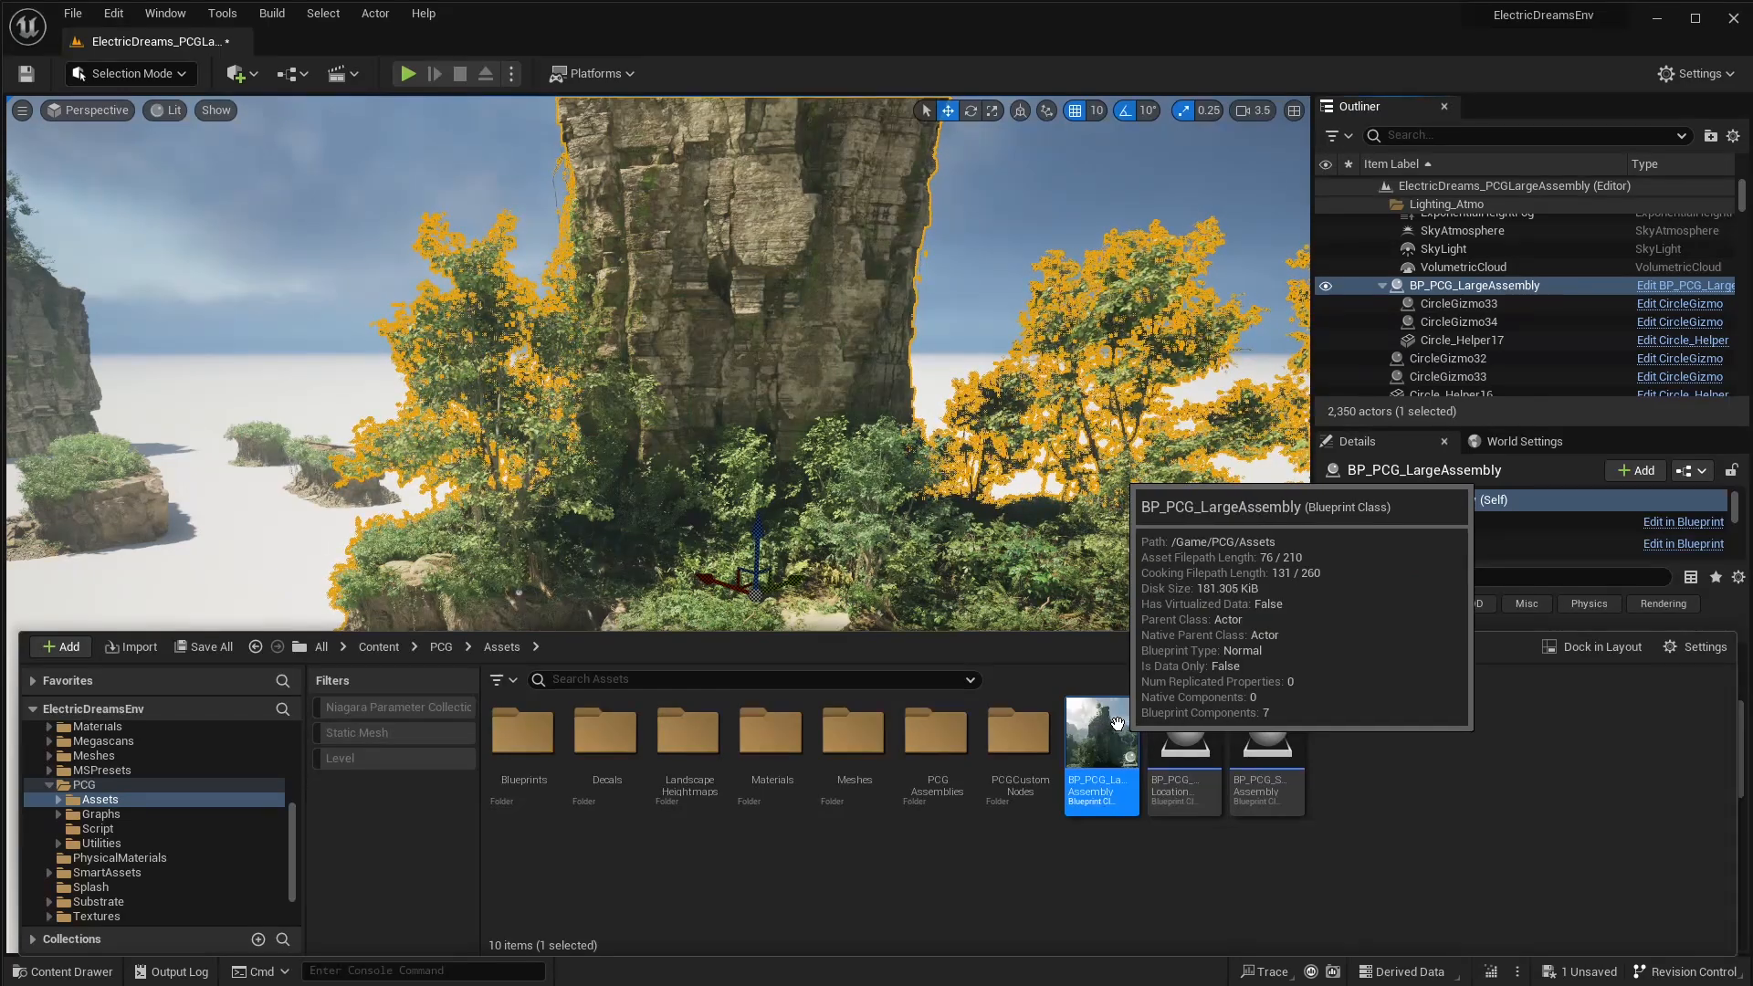
double_click(1120, 725)
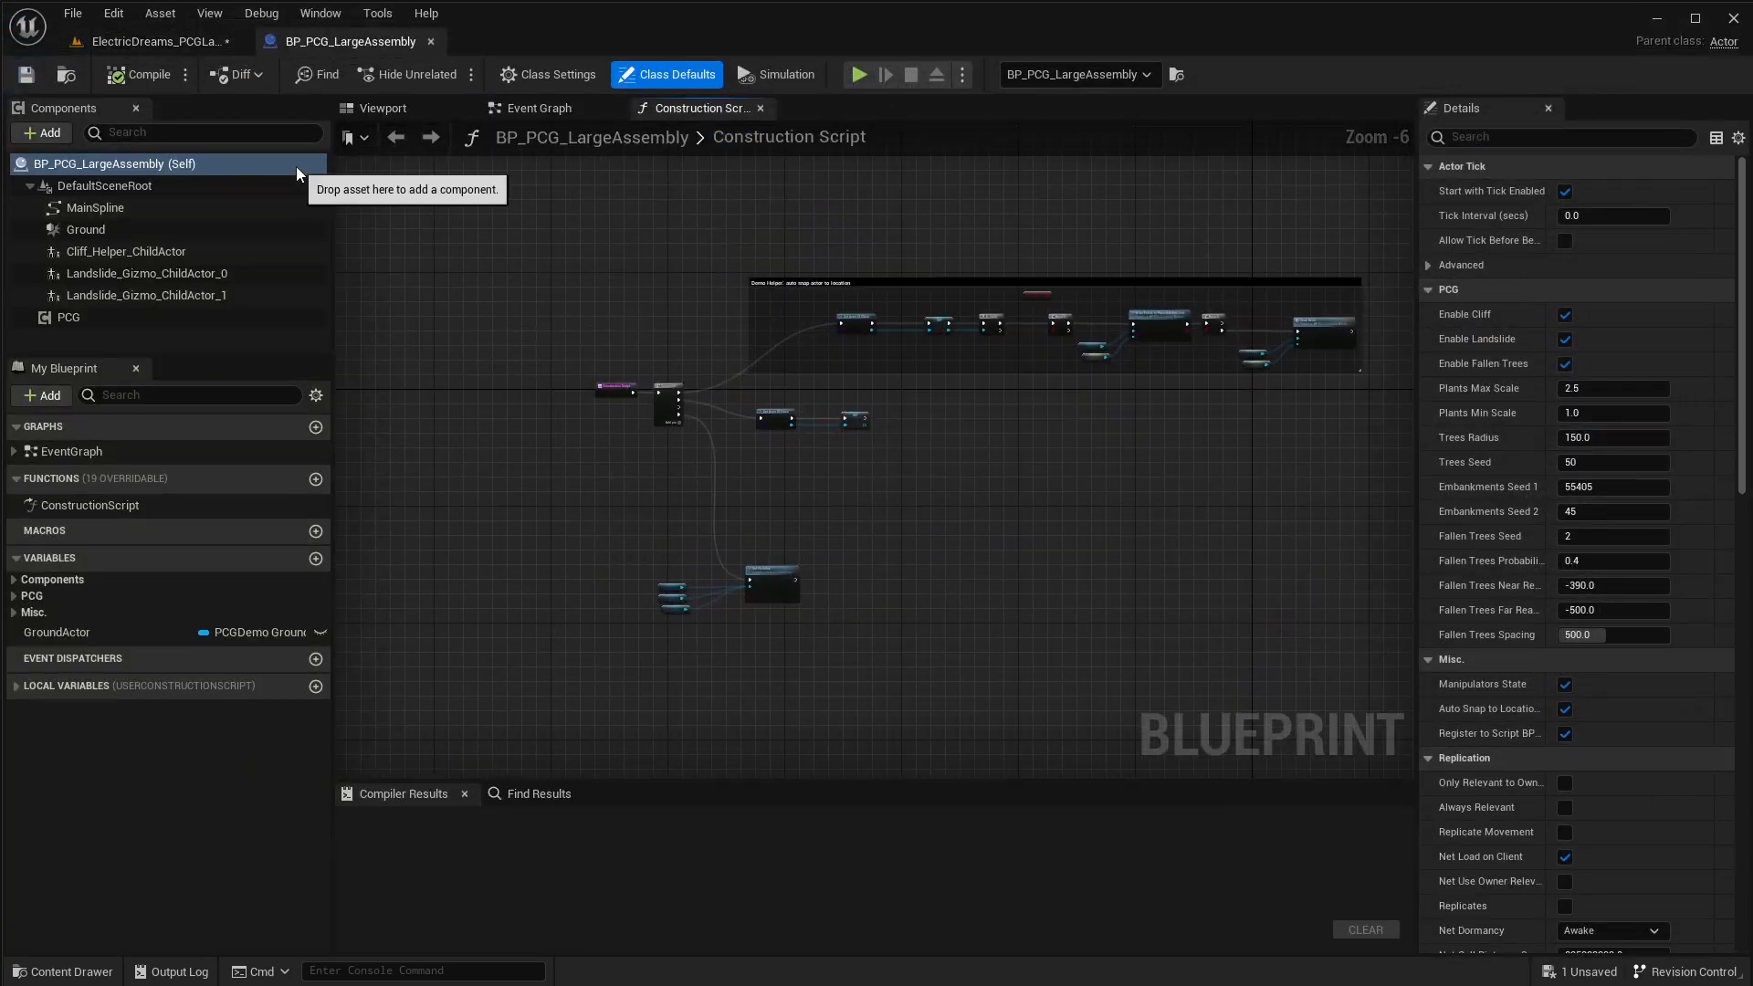
Inspect the blueprint's PCG and MainSpline components in its viewport, ending with the PCG component selected
left_click(383, 108)
left_click(123, 315)
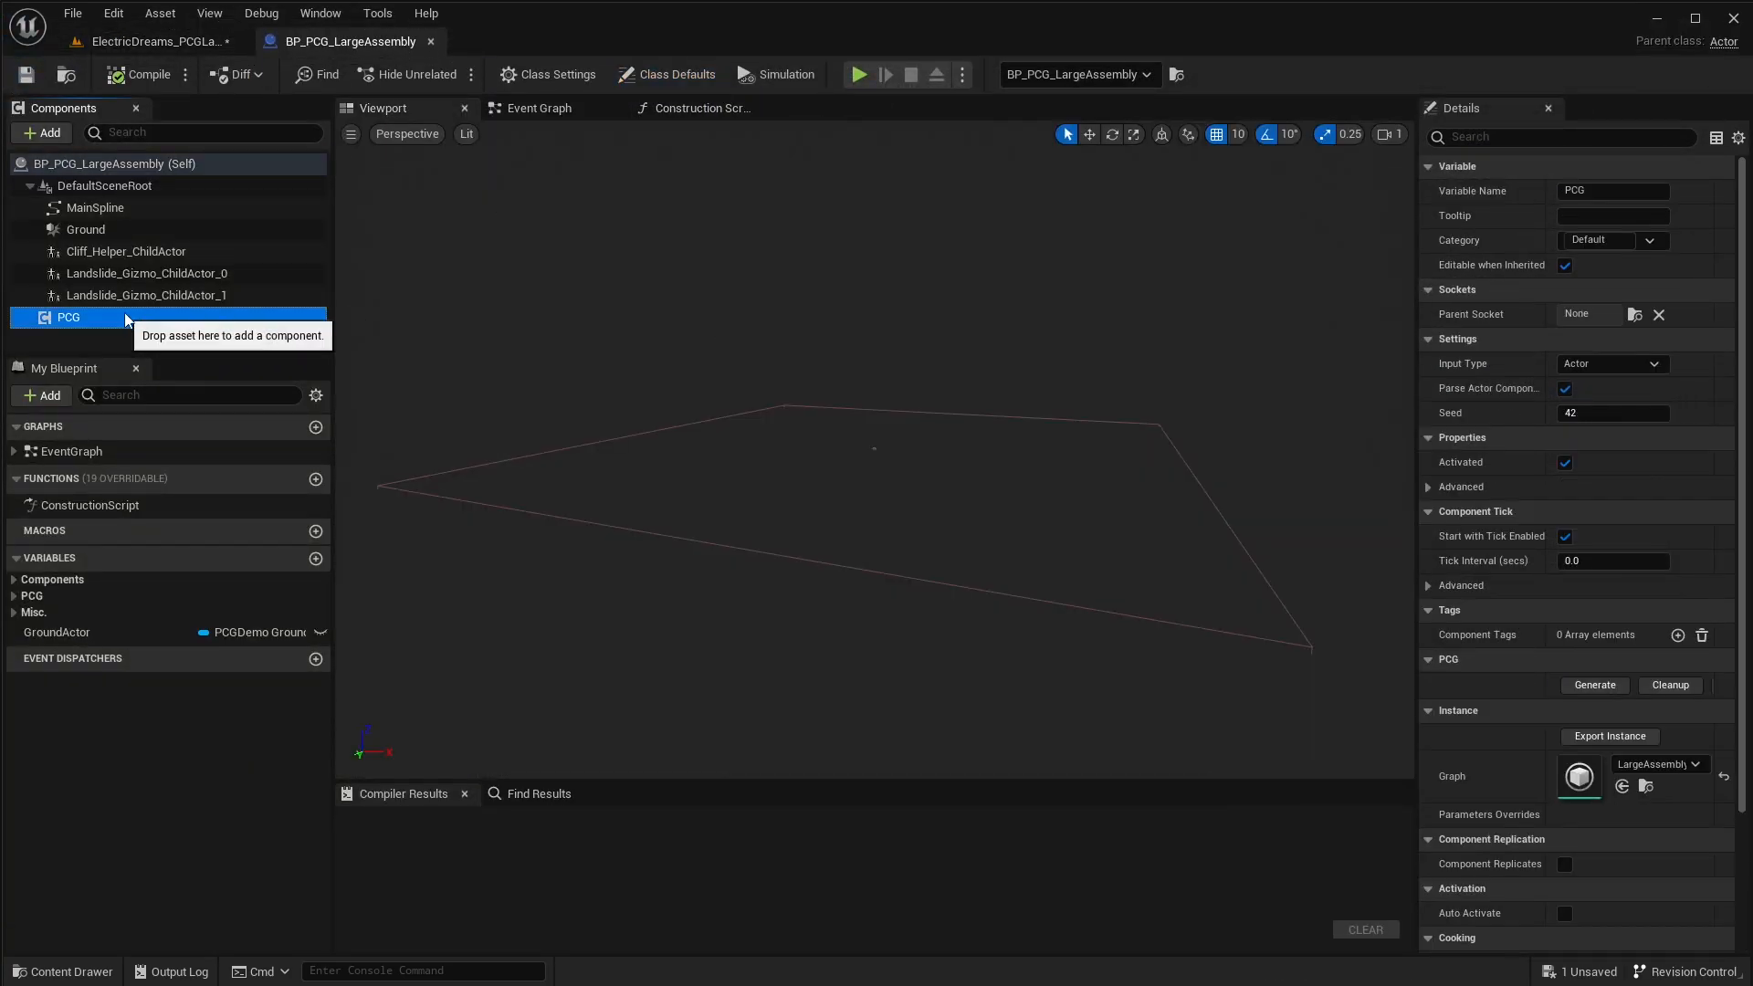
left_click(137, 209)
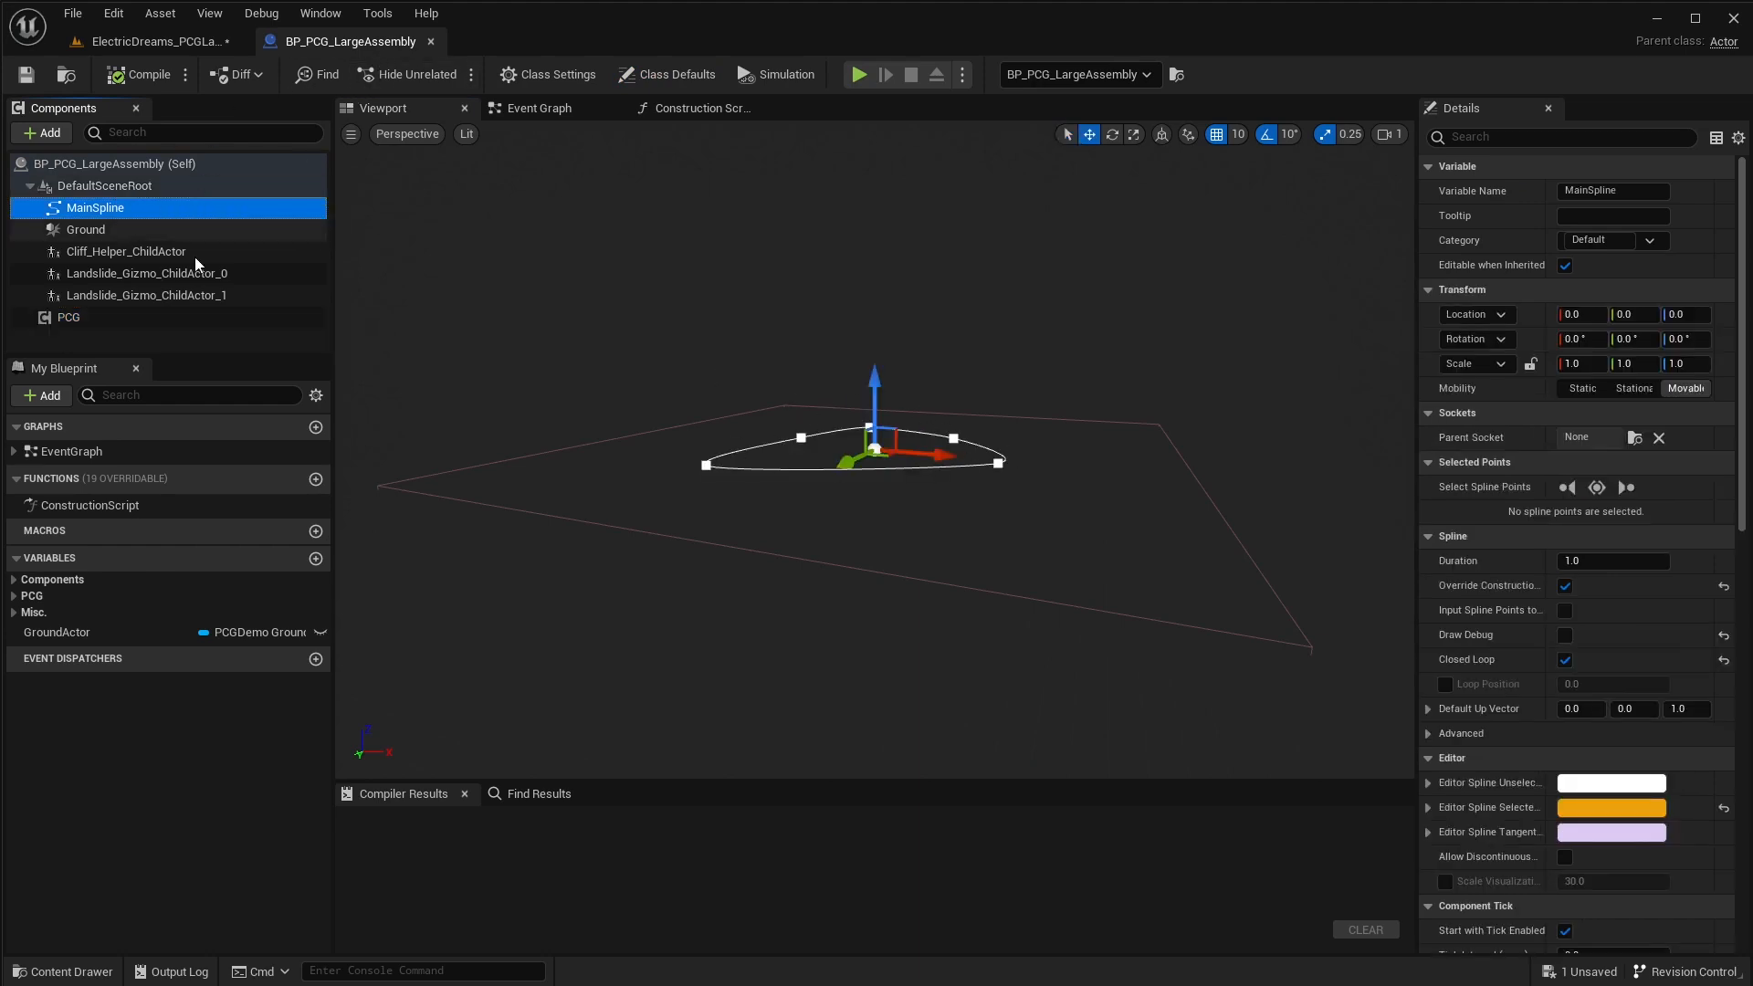
left_click(118, 316)
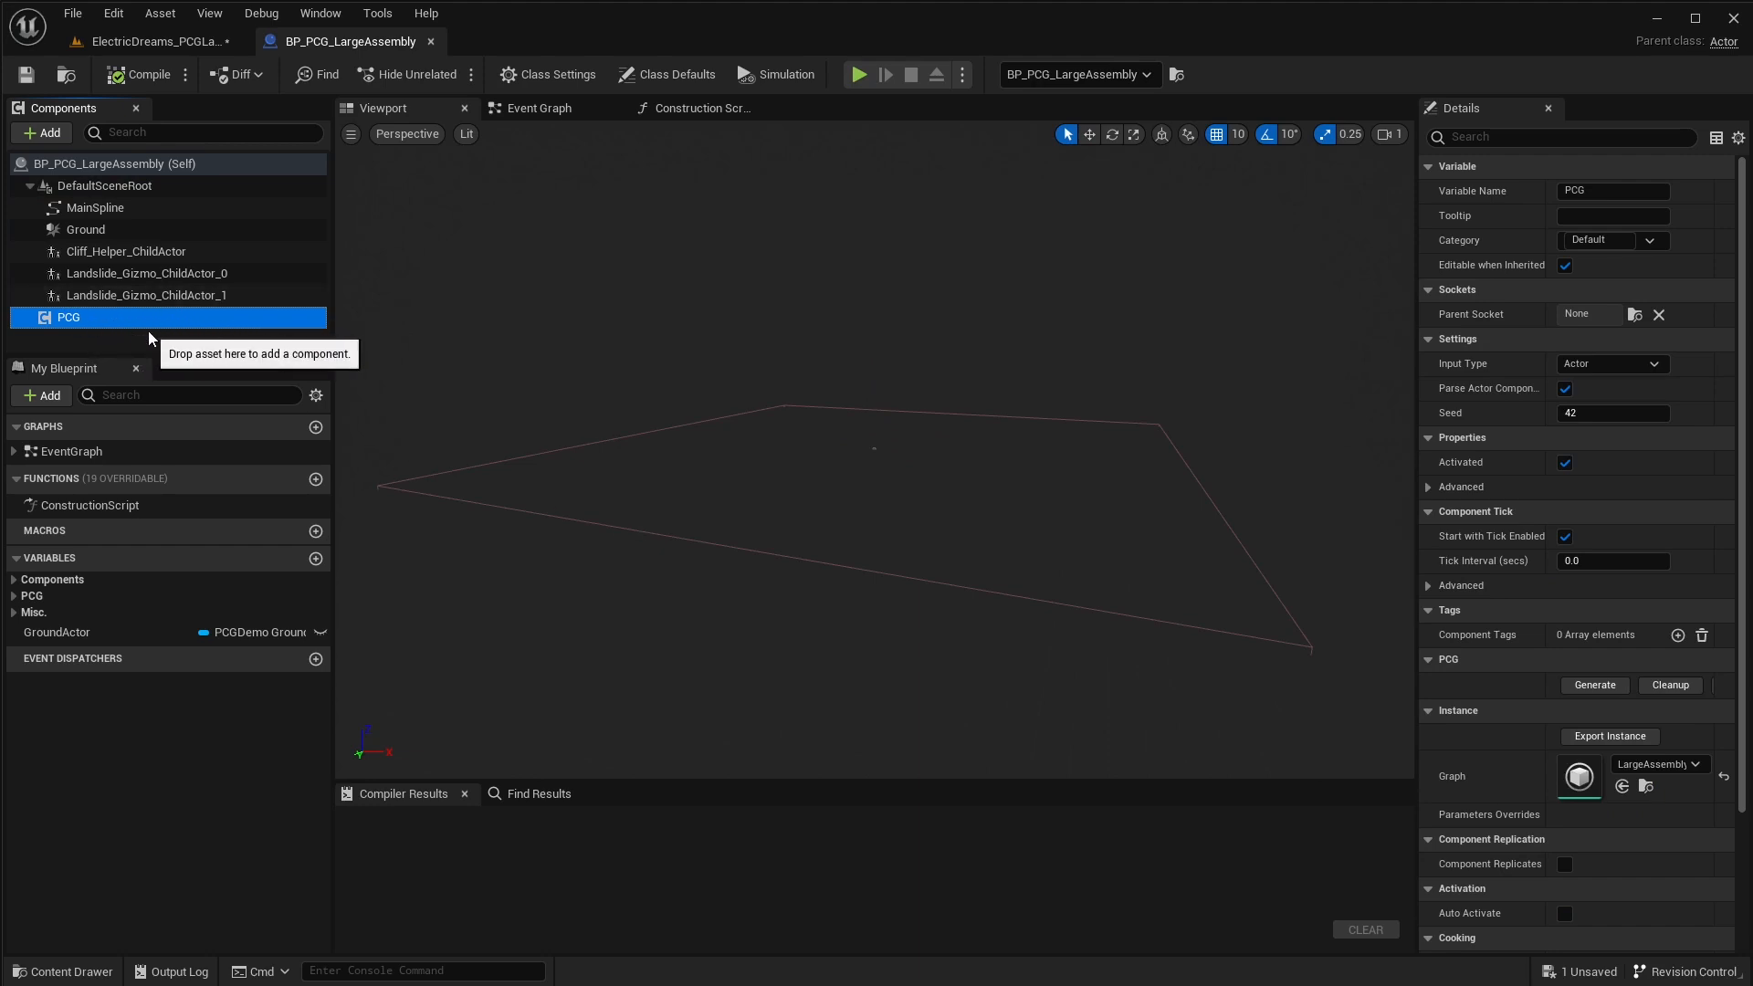
Locate the LargeAssemblyGraph asset assigned to the PCG component and open it
left_click(1647, 786)
left_click(151, 41)
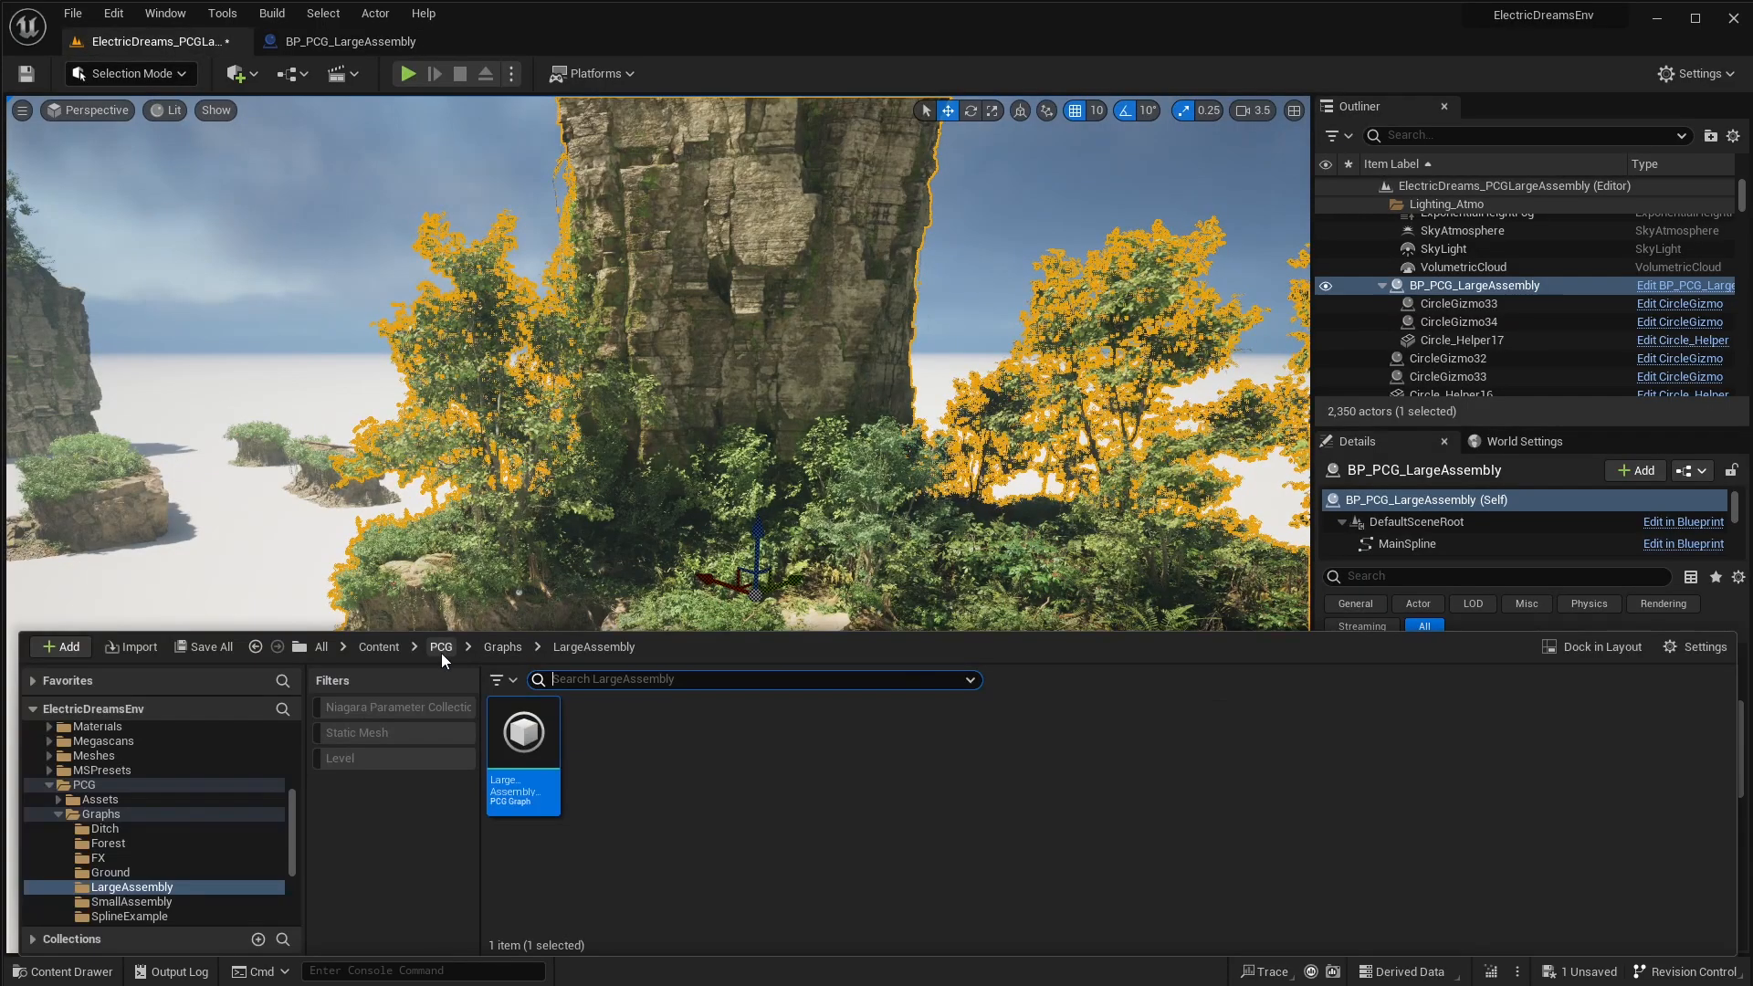
double_click(523, 735)
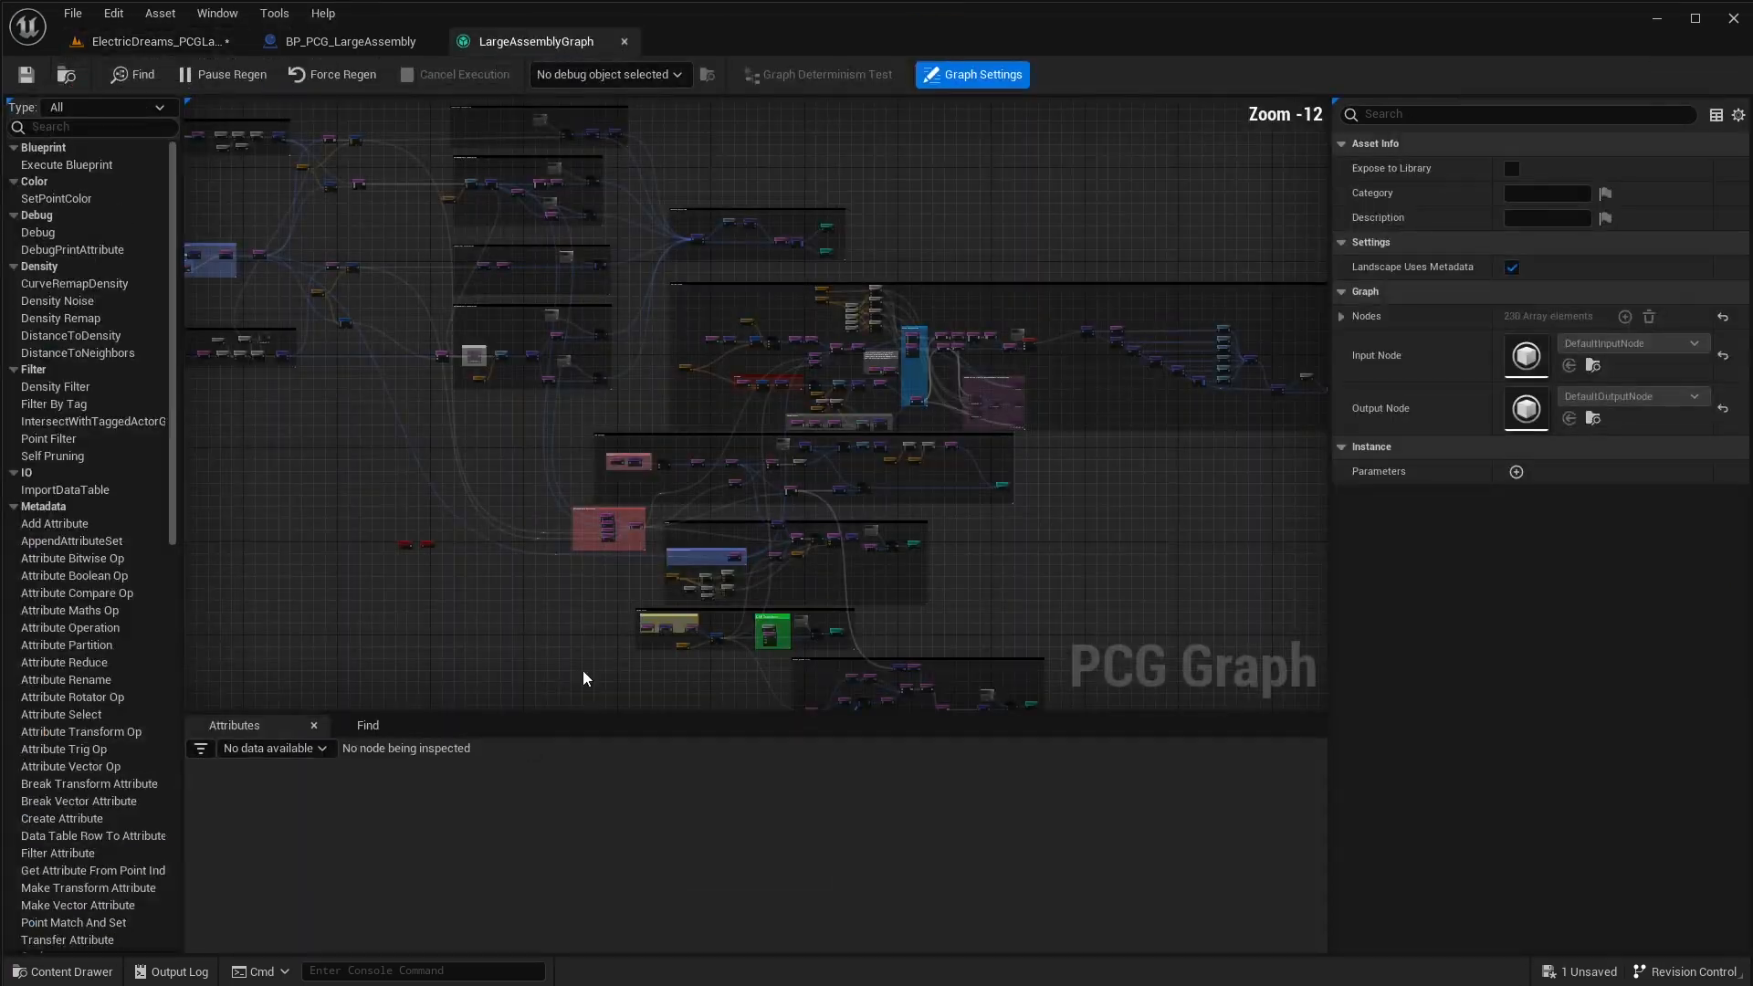
Examine the LargeAssemblyGraph node network, including its Landslides Assemblies, Embankments Assemblies and Fallen Trees sections
scroll(506, 210, "up", 3)
right_click_drag(506, 210, 787, 301)
right_click_drag(896, 329, 438, 261)
right_click_drag(996, 349, 508, 179)
scroll(507, 179, "up", 1)
scroll(974, 402, "up", 3)
right_click_drag(275, 268, 1054, 446)
right_click_drag(935, 371, 759, 255)
scroll(785, 450, "up", 1)
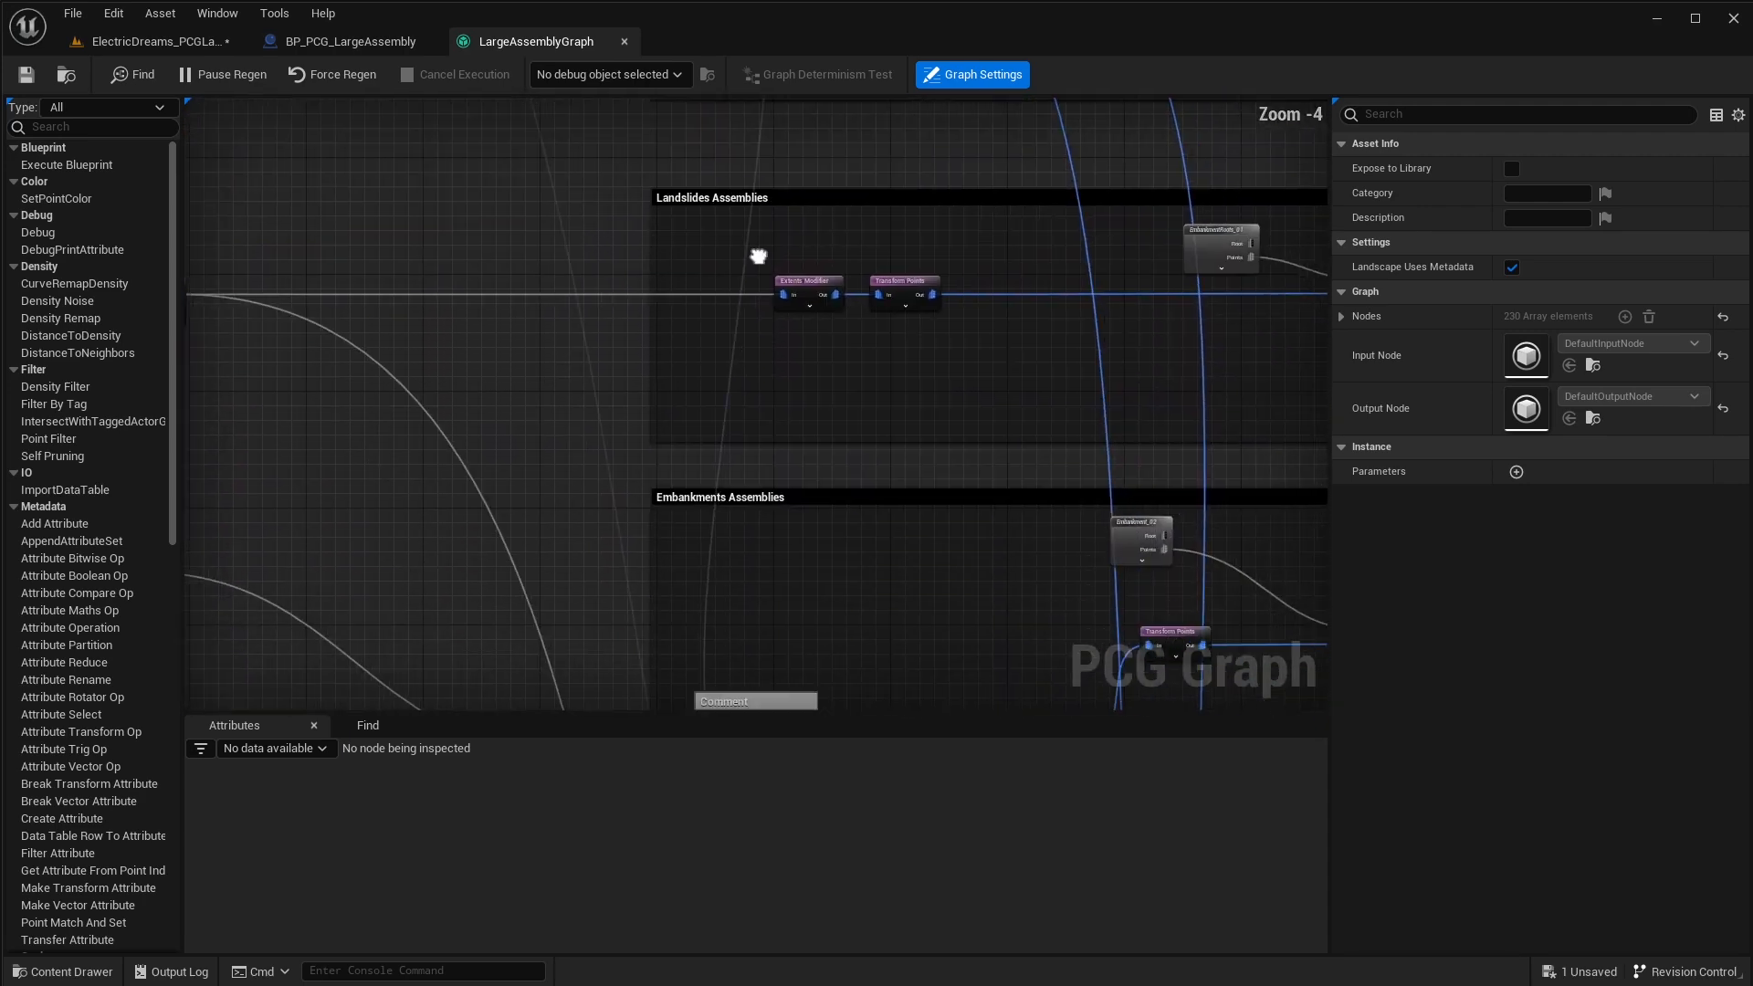
right_click_drag(815, 512, 746, 302)
right_click_drag(866, 370, 380, 192)
right_click_drag(940, 279, 309, 266)
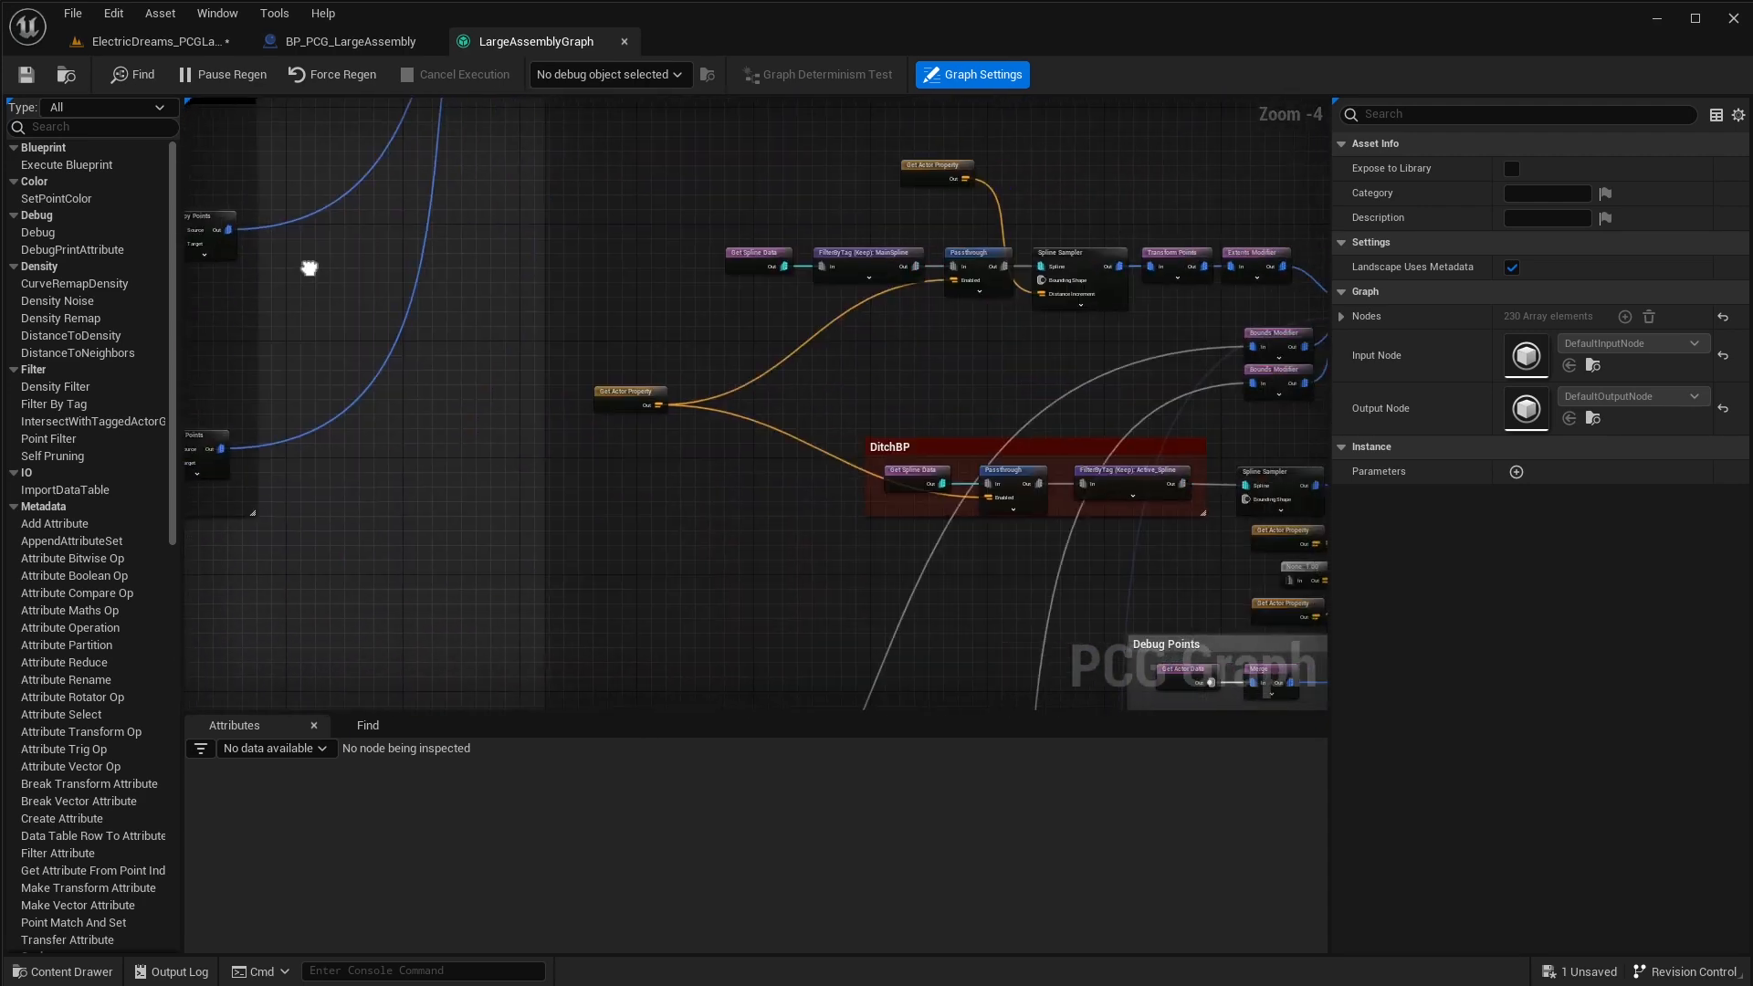
right_click_drag(632, 256, 546, 373)
right_click_drag(633, 168, 493, 166)
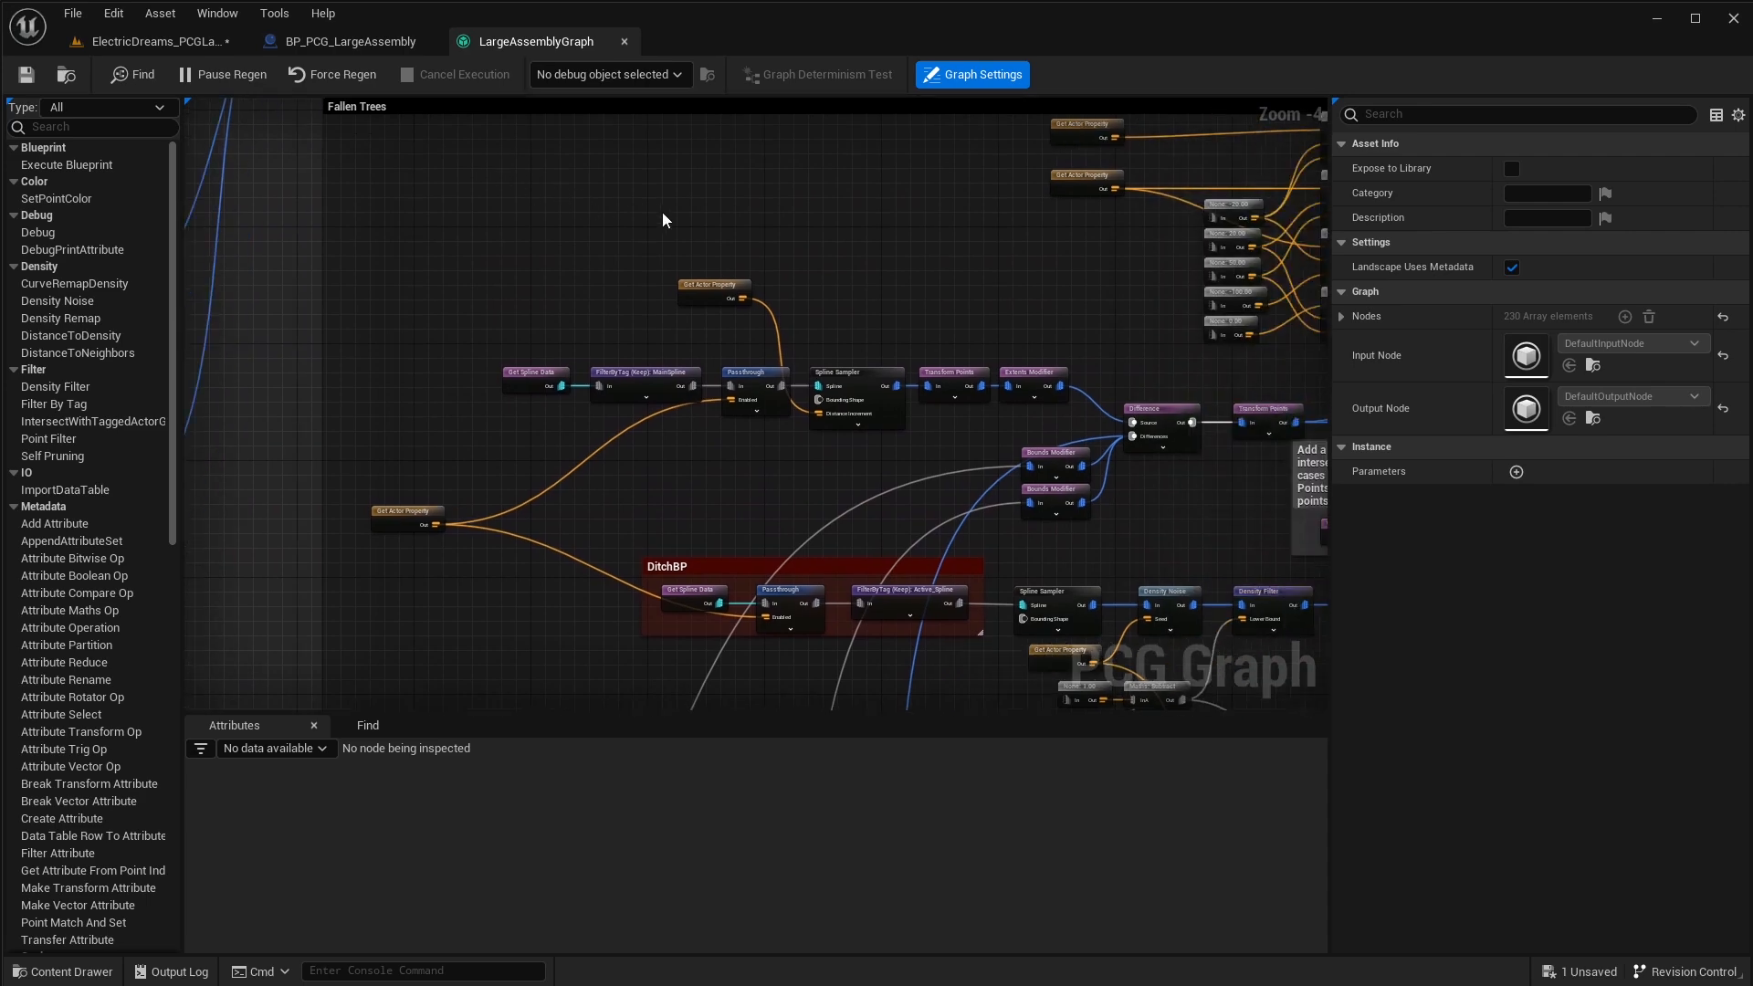
Examine the Fallen Trees section of the graph, including its DitchBP group and the connected spline sampling and difference nodes
right_click_drag(731, 236, 654, 217)
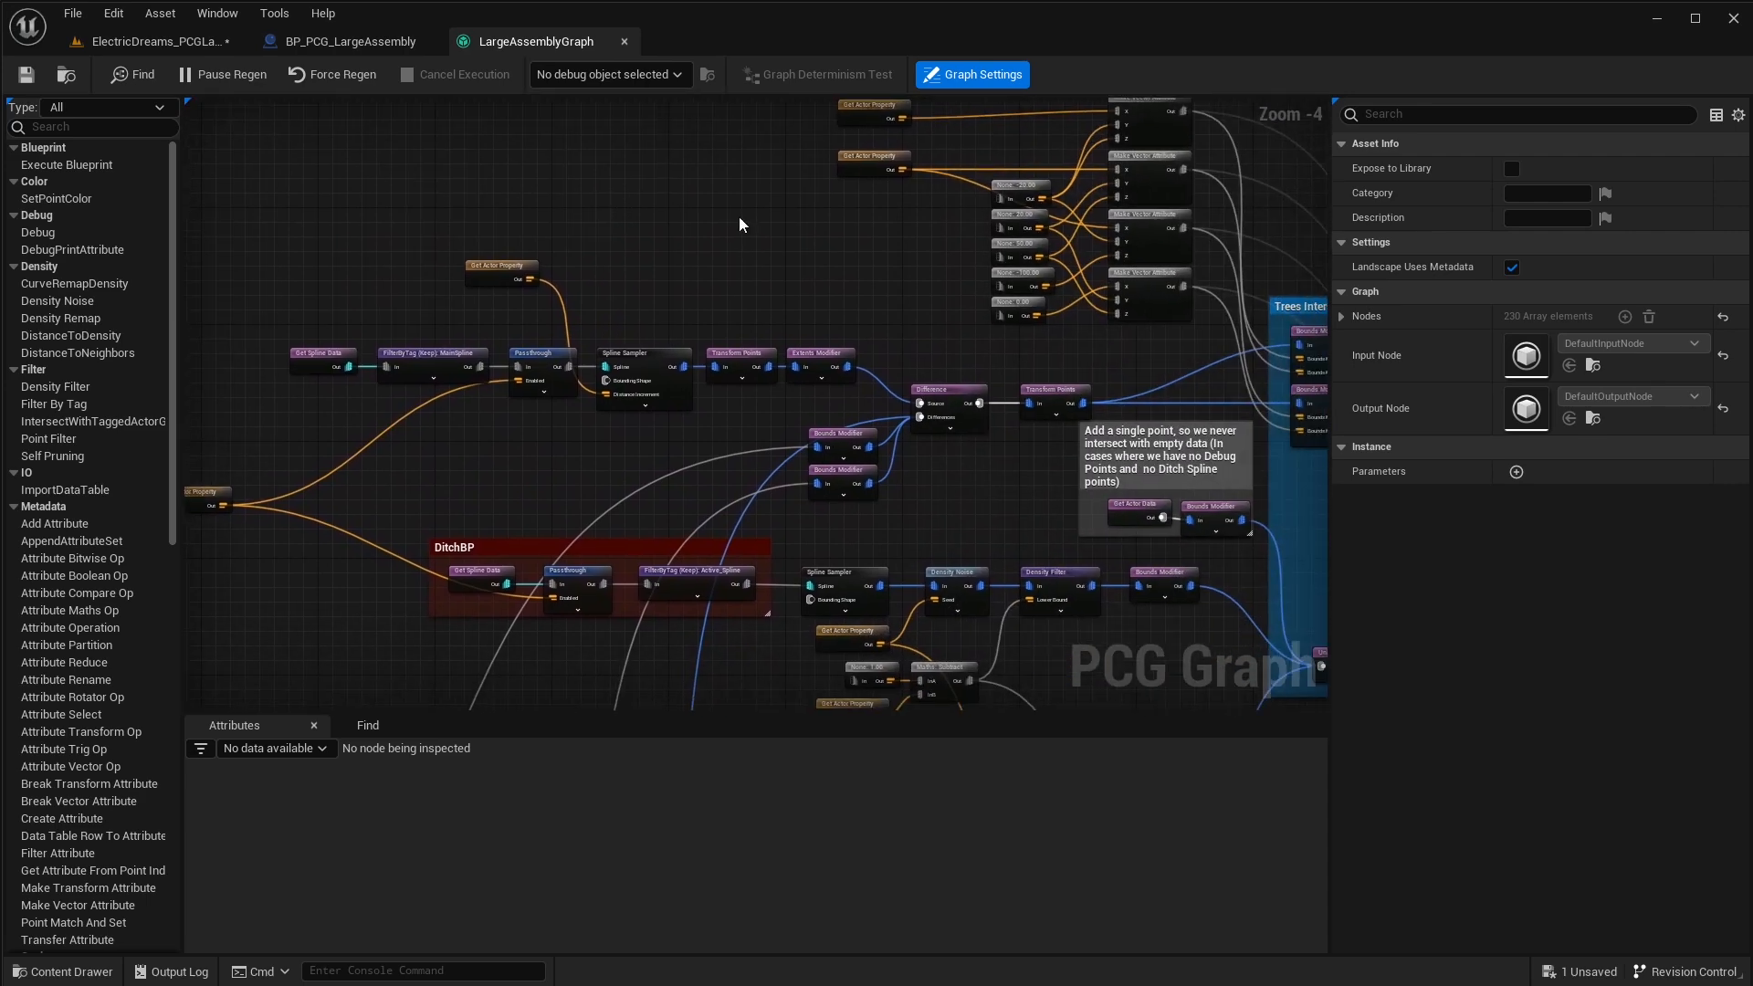
scroll(755, 176, "down", 2)
right_click_drag(755, 175, 552, 172)
scroll(777, 222, "up", 2)
right_click_drag(816, 276, 1281, 464)
right_click_drag(693, 219, 798, 99)
right_click_drag(857, 500, 744, 98)
scroll(900, 274, "down", 1)
mouse_move(951, 293)
right_mouse_down()
mouse_move(923, 259)
mouse_move(938, 314)
right_mouse_up()
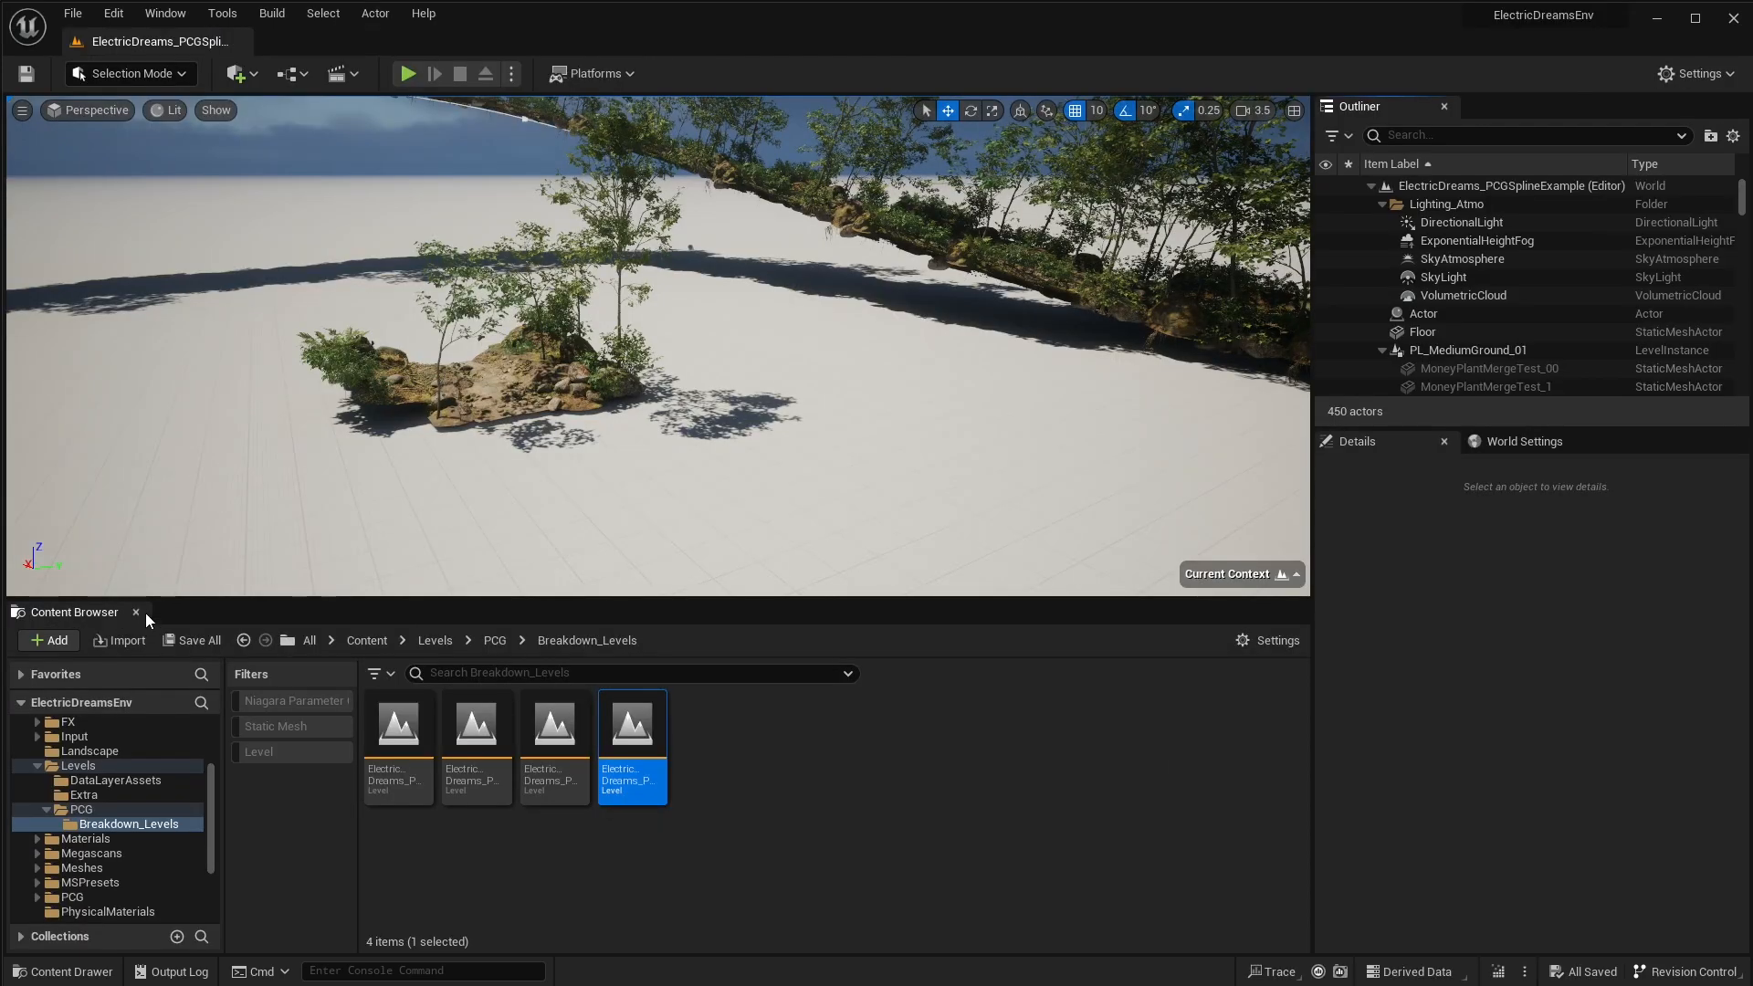
Close the content browser to enlarge the spline example's viewport and select the PL_MediumGround_01 assembly
left_click(135, 613)
mouse_move(259, 636)
right_mouse_down()
mouse_move(225, 663)
mouse_move(251, 628)
mouse_move(255, 664)
right_mouse_up()
key("s")
key("w")
left_click(637, 664)
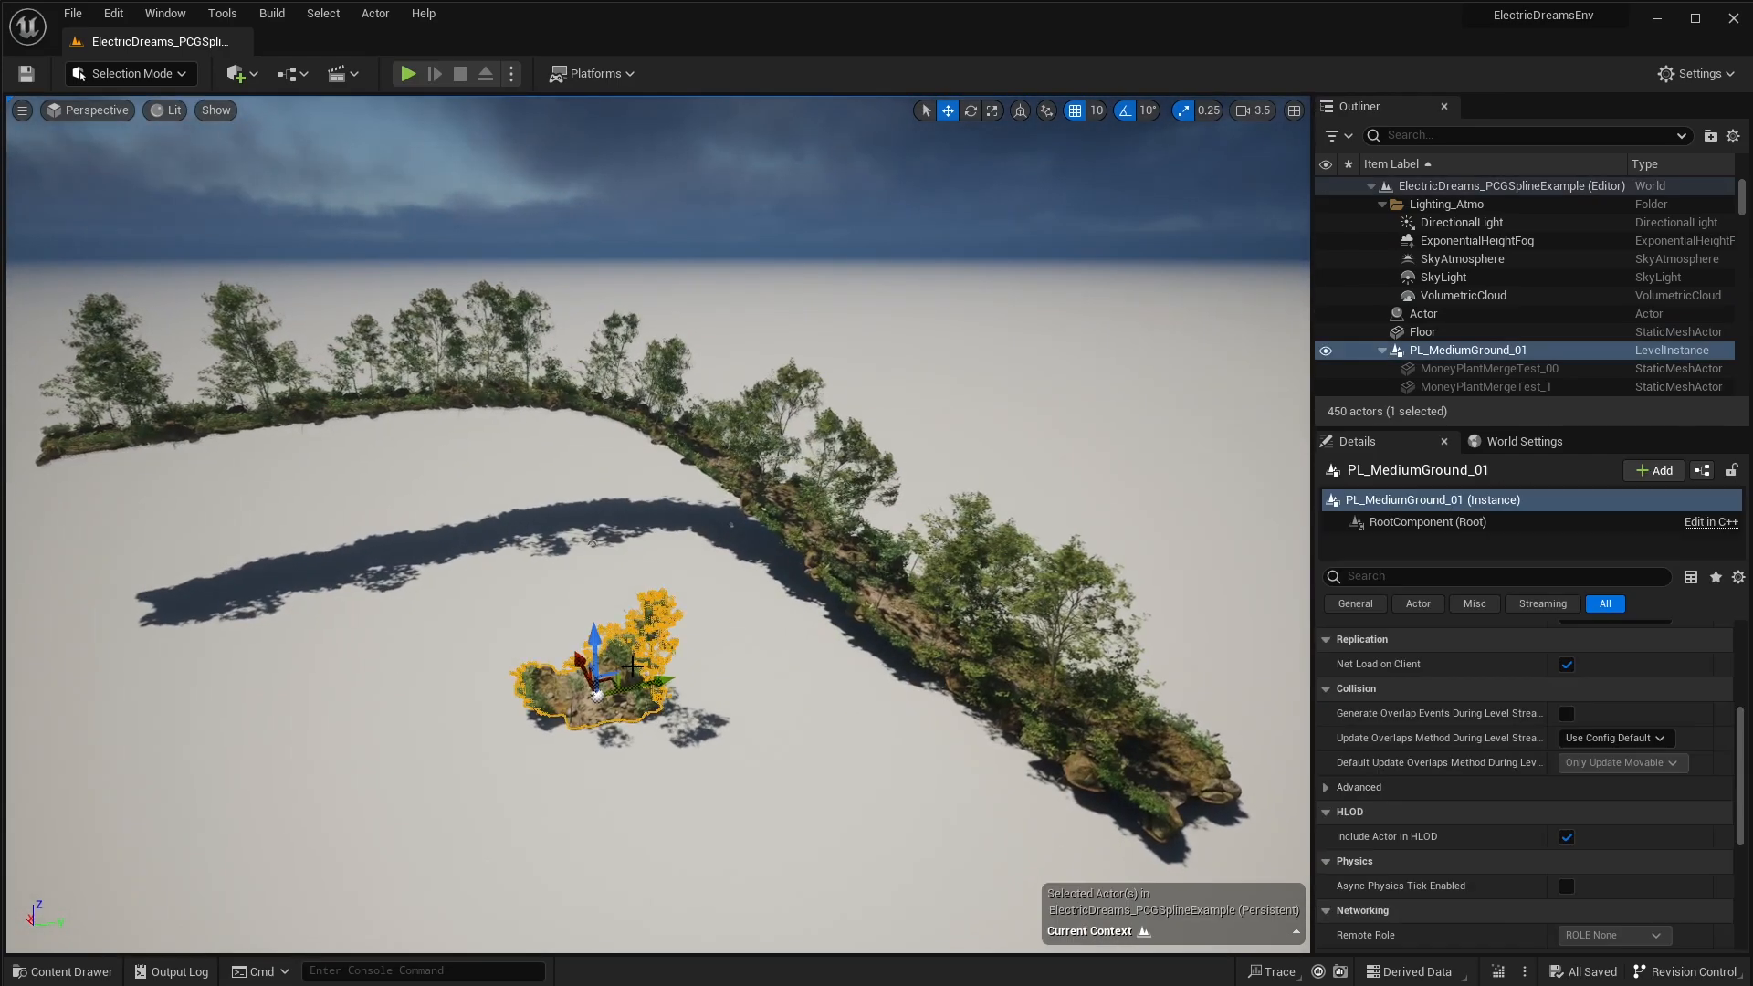
Select the spline-driven forest path Actor and examine it from above toward its near end
left_click(804, 525)
right_click_drag(803, 526, 854, 546)
key("s")
key("w")
left_click(922, 665)
right_click_drag(922, 665, 752, 707)
key("w")
key("s")
right_click_drag(878, 693, 879, 736)
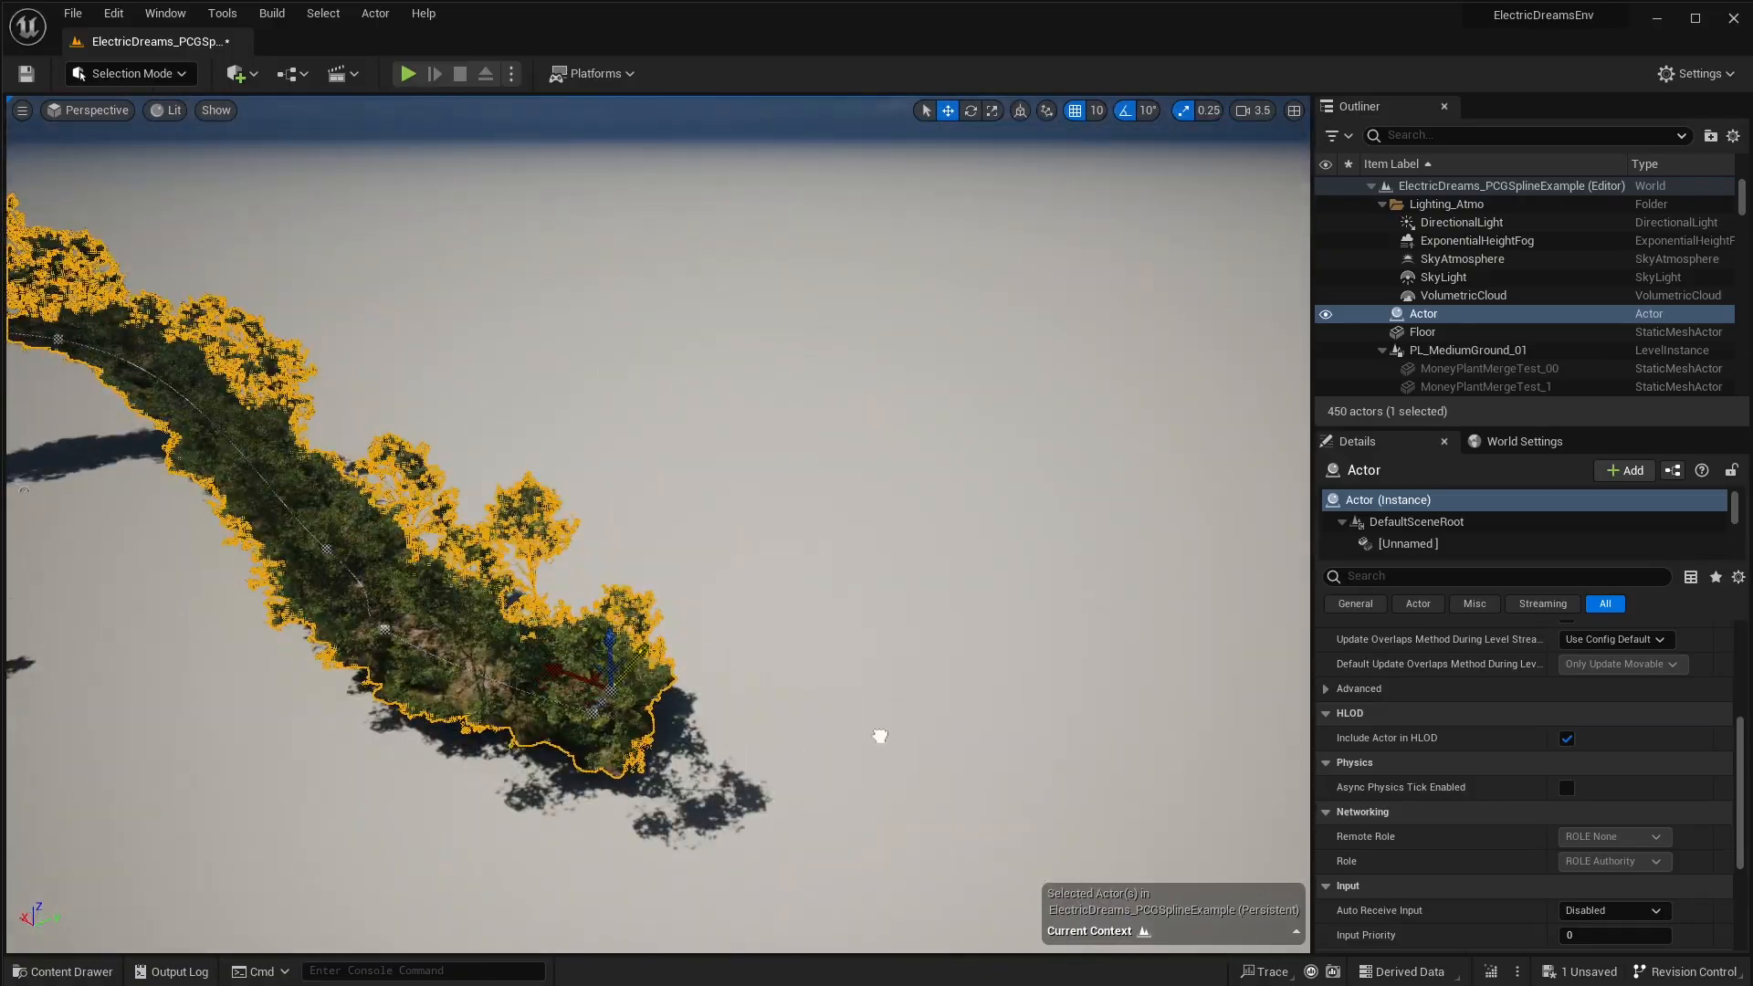
Fly along the inside of the generated forest path to inspect its rocks, trees and ground cover up close
right_click_drag(995, 582, 1001, 561)
key("d")
key("w")
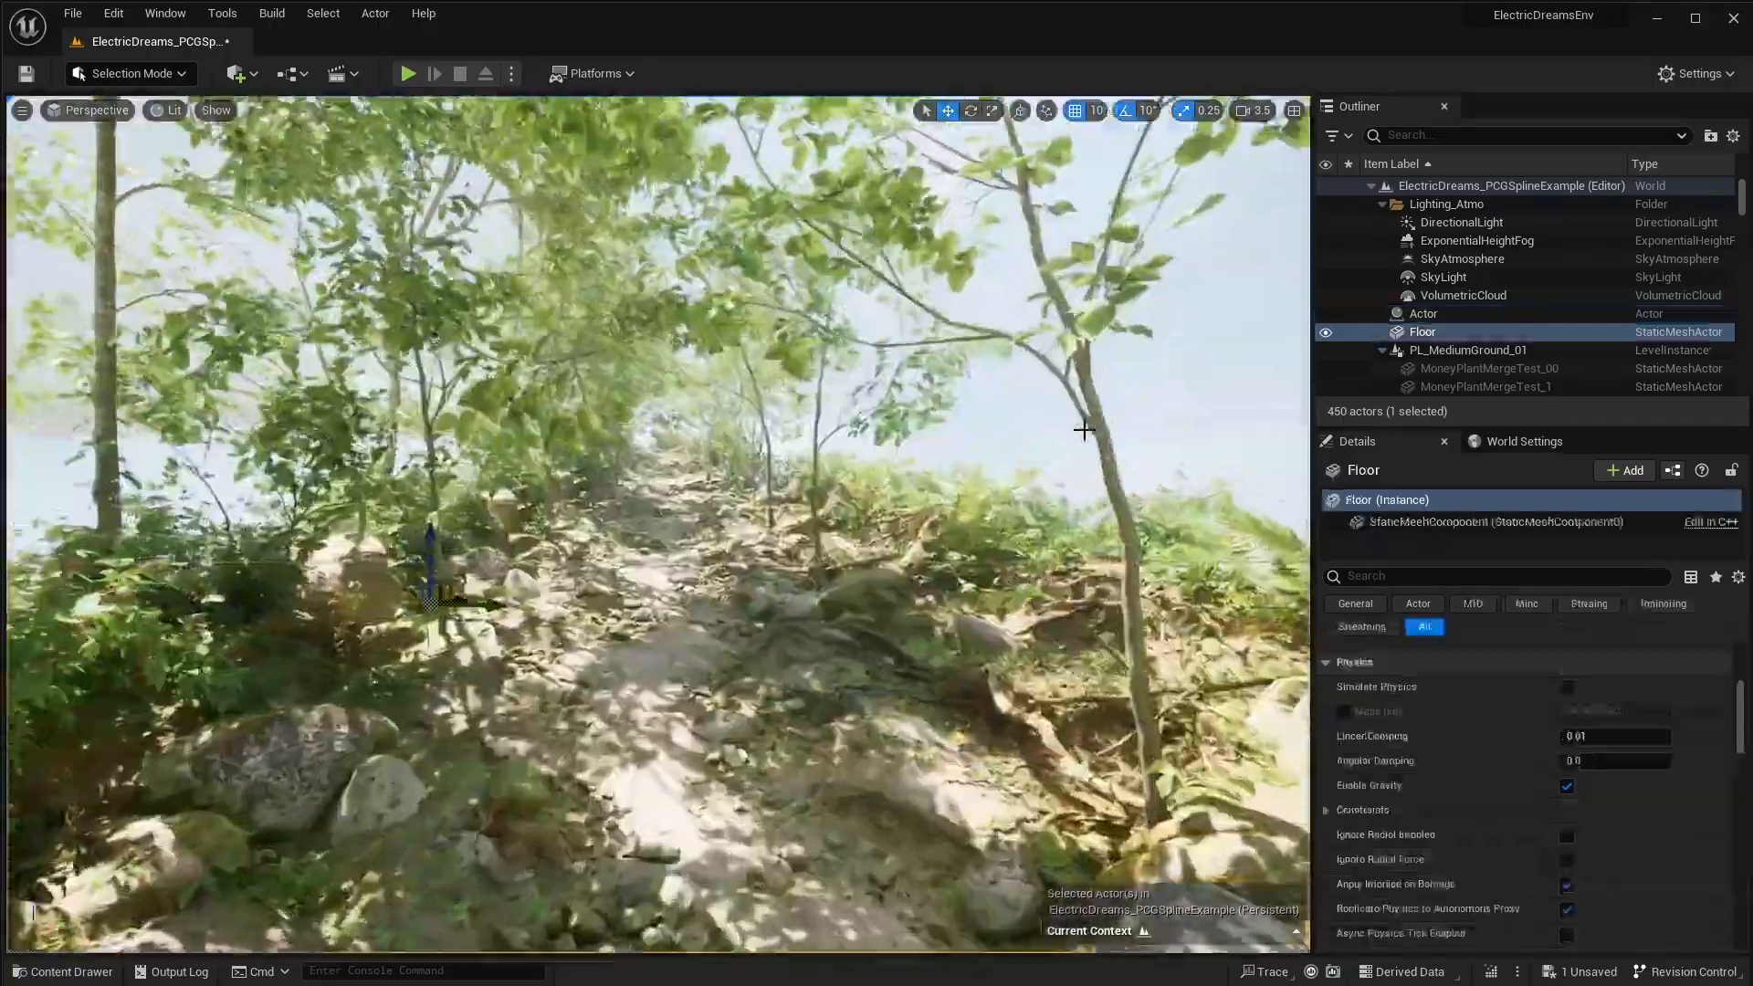
key("w")
right_click_drag(1083, 430, 1083, 431)
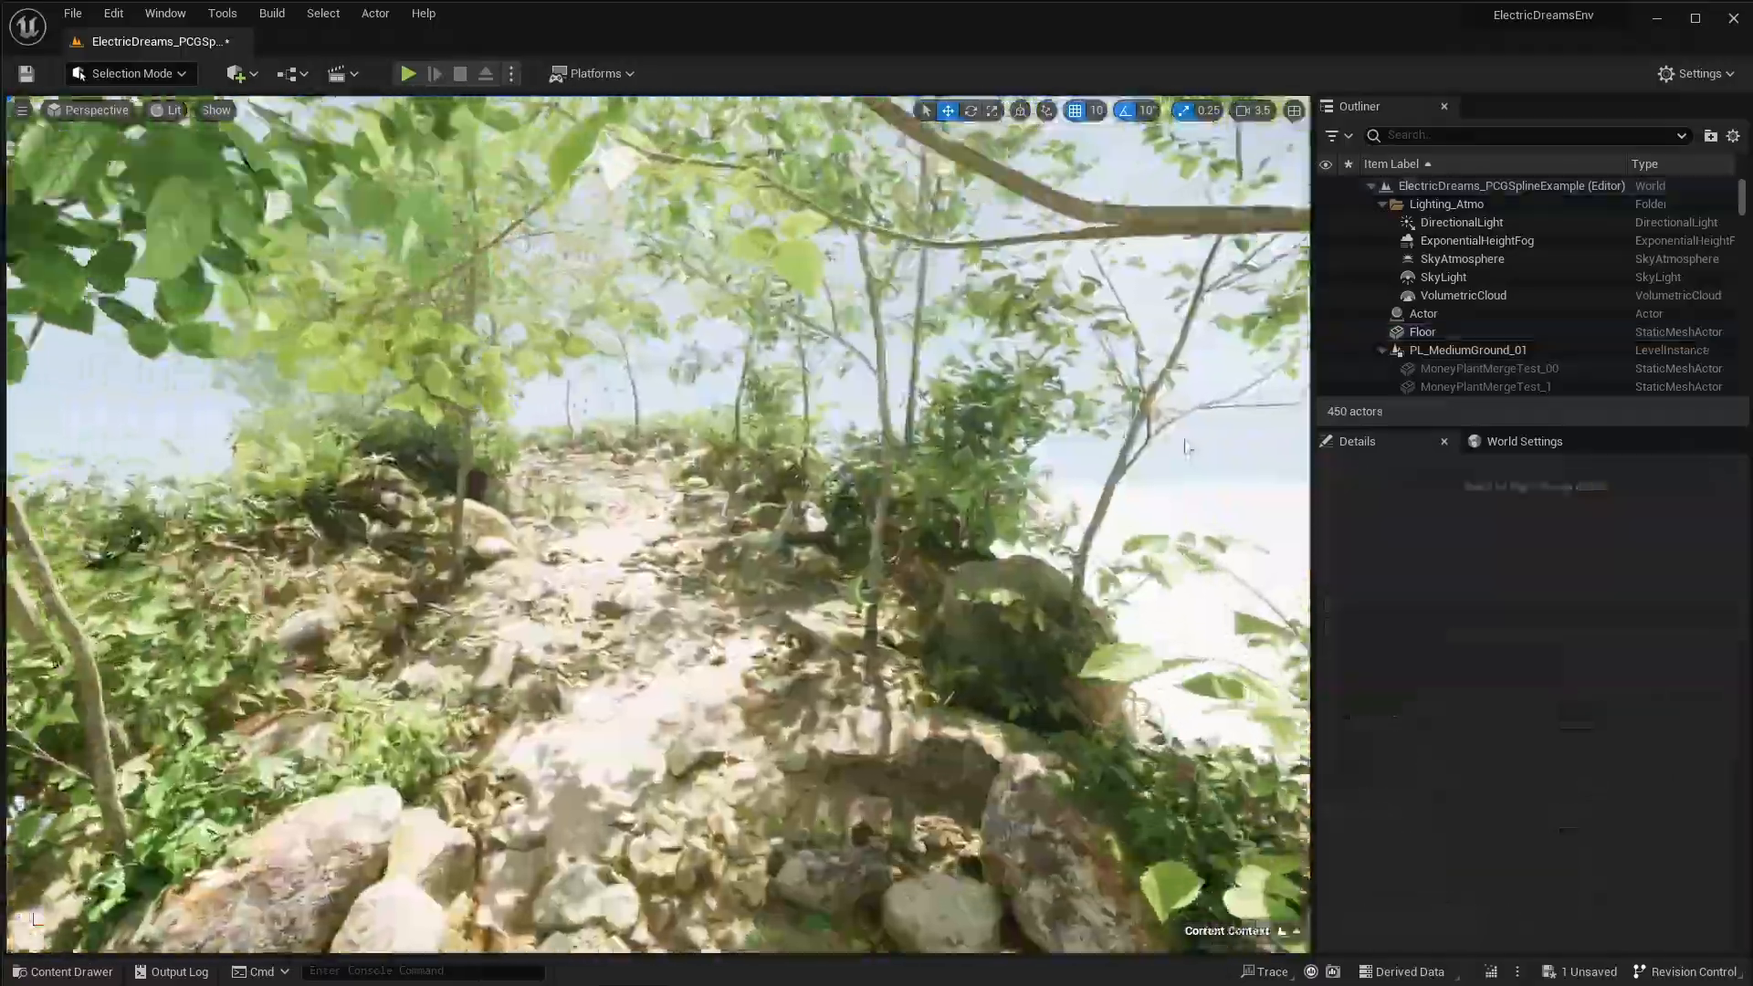
key("w")
right_click_drag(1185, 445, 1185, 441)
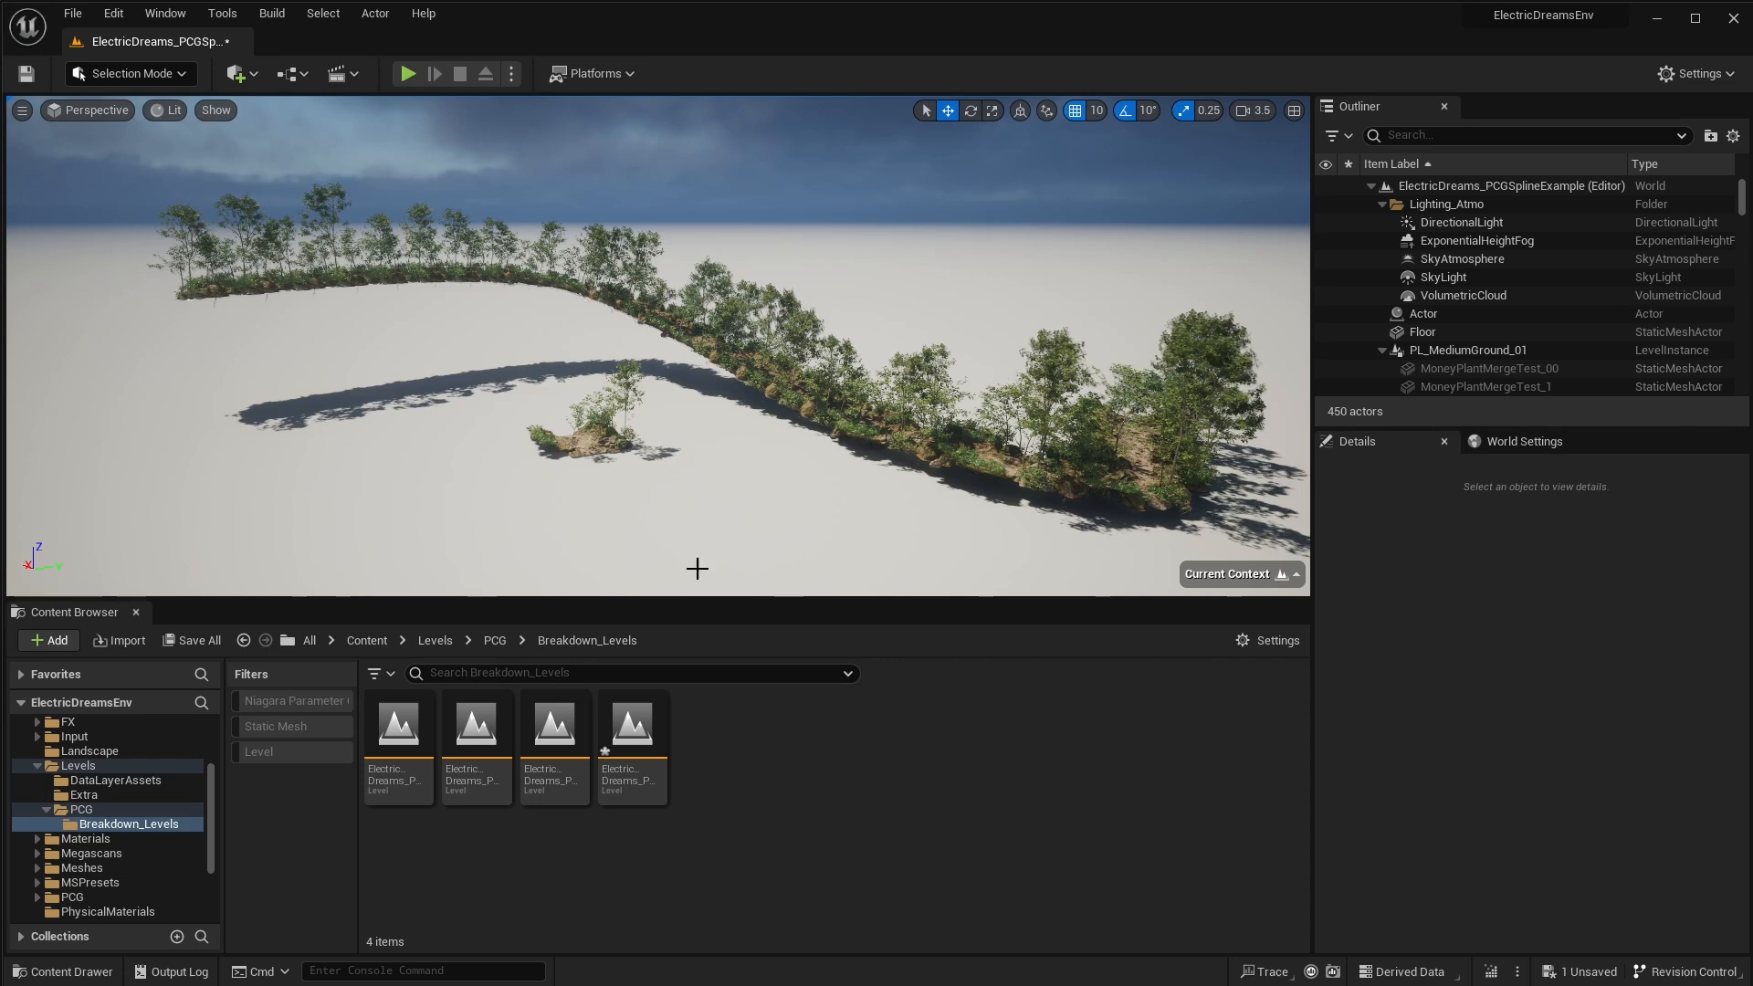
Open the Levels > Extra content folder and create a new level from the Basic template
left_click(436, 640)
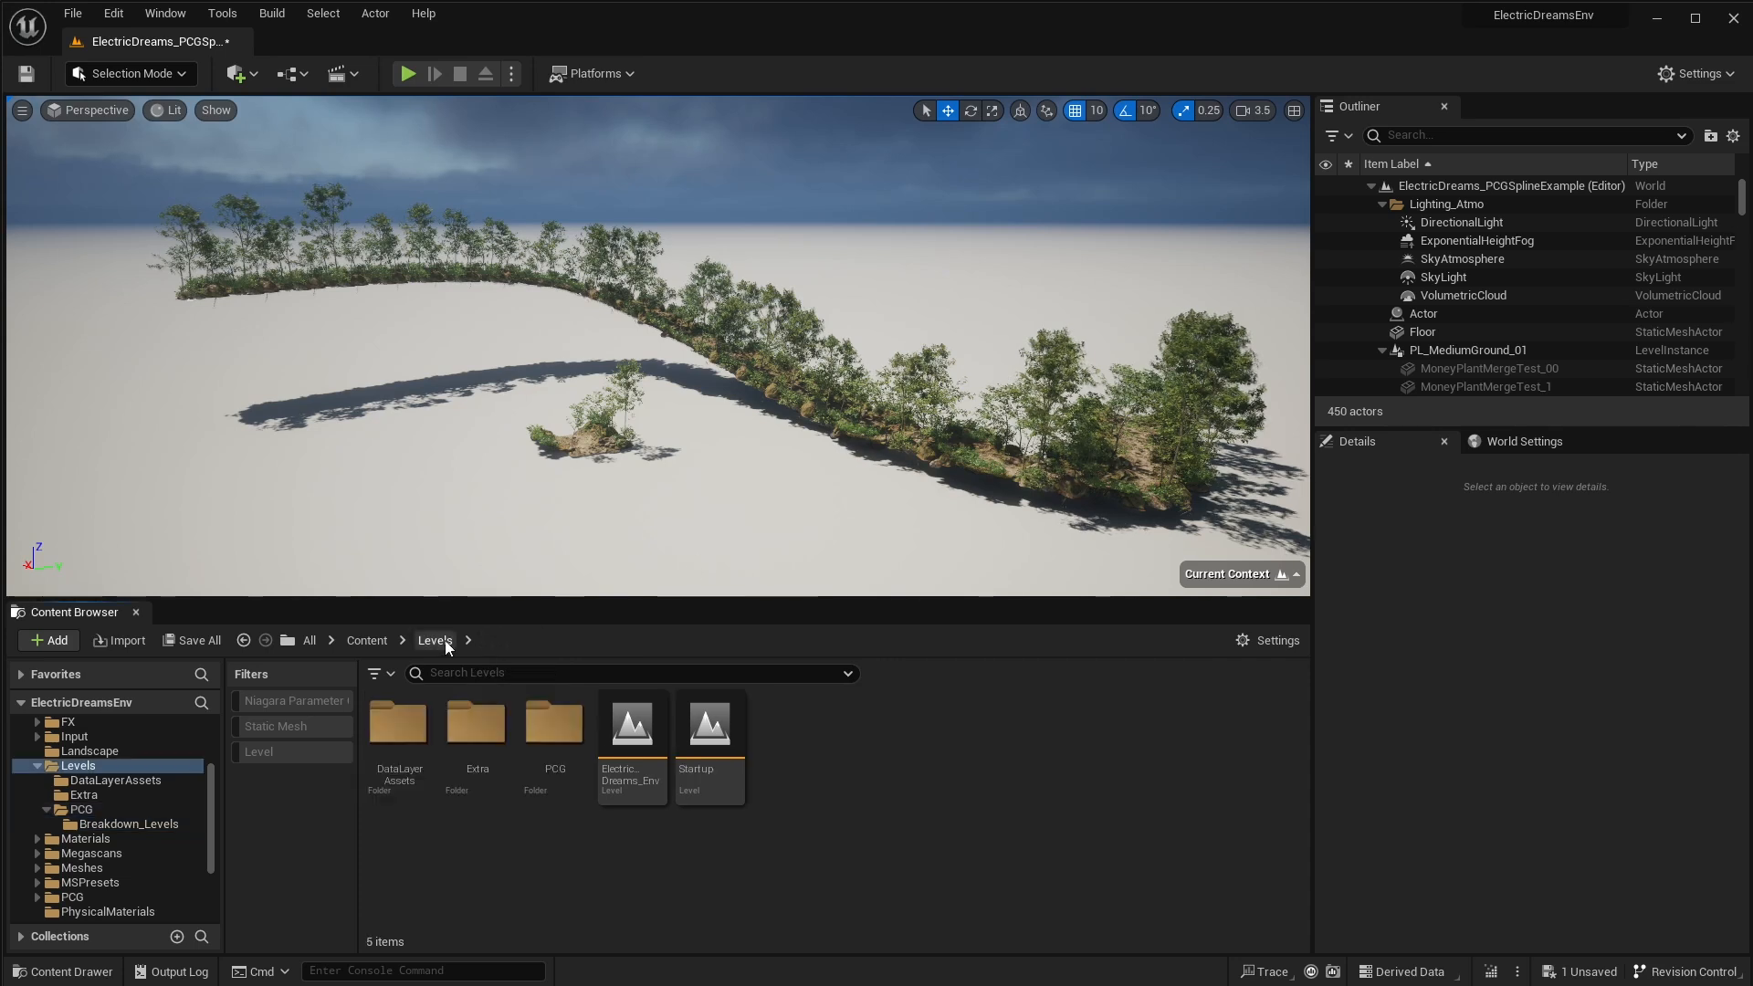
double_click(492, 716)
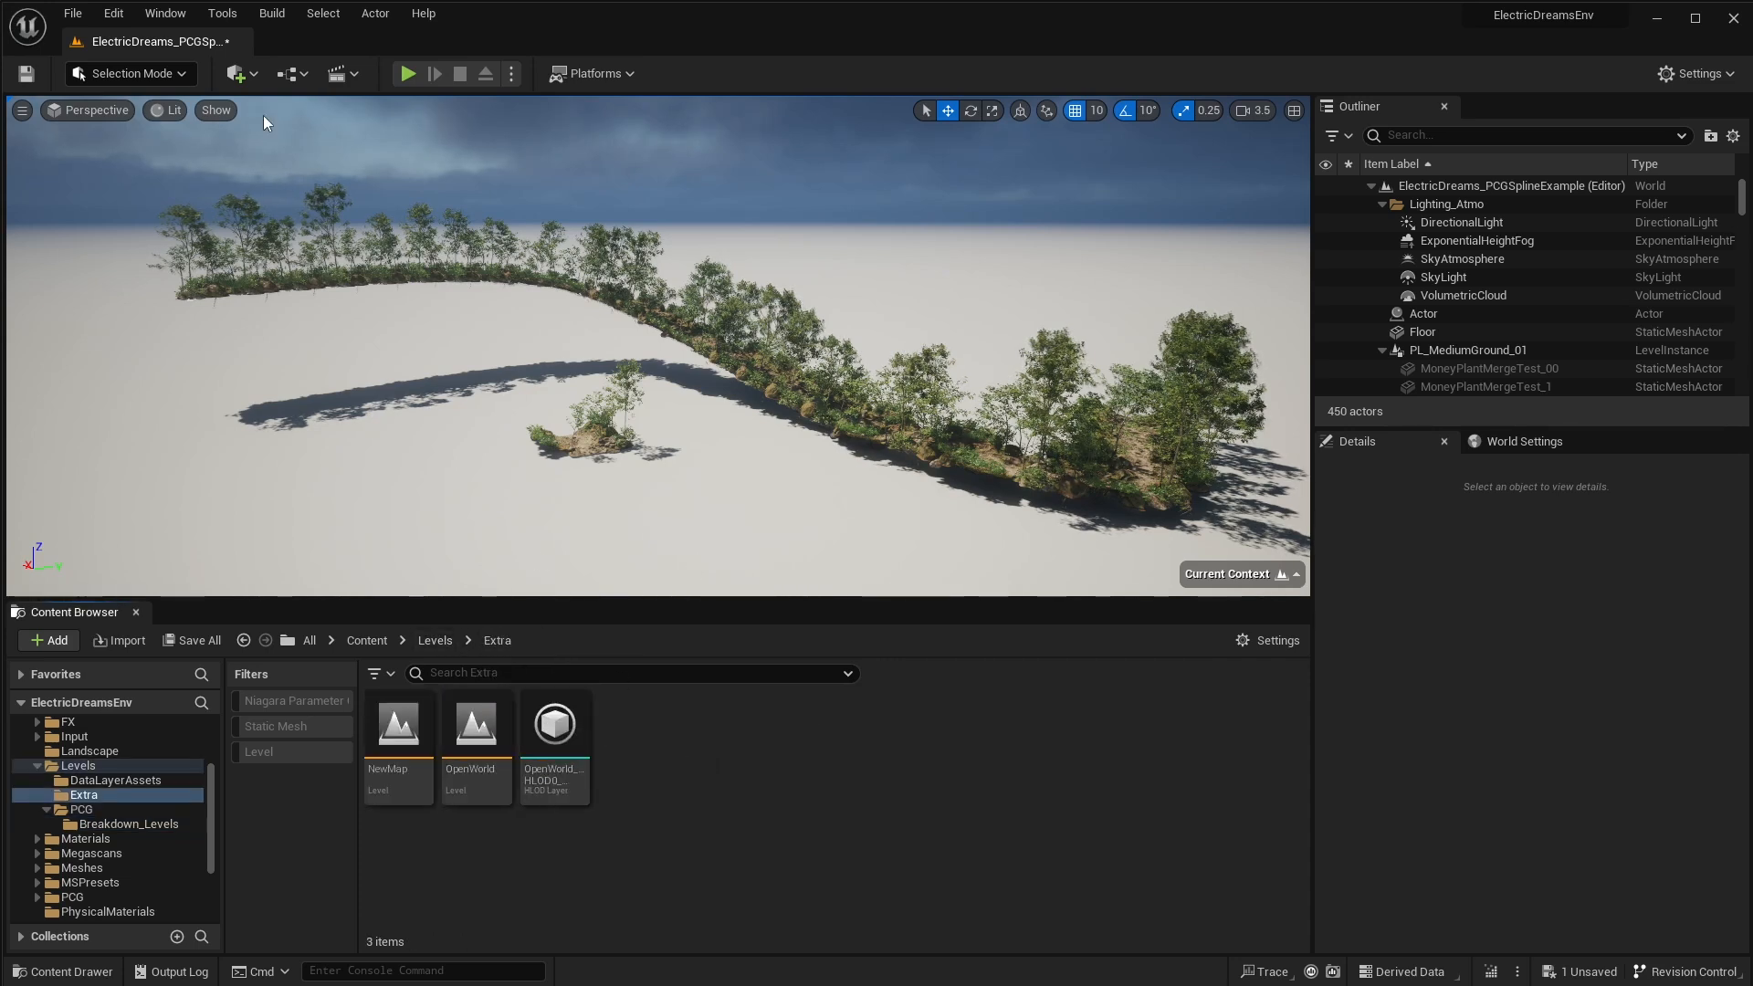
left_click(72, 14)
left_click(118, 62)
left_click(874, 375)
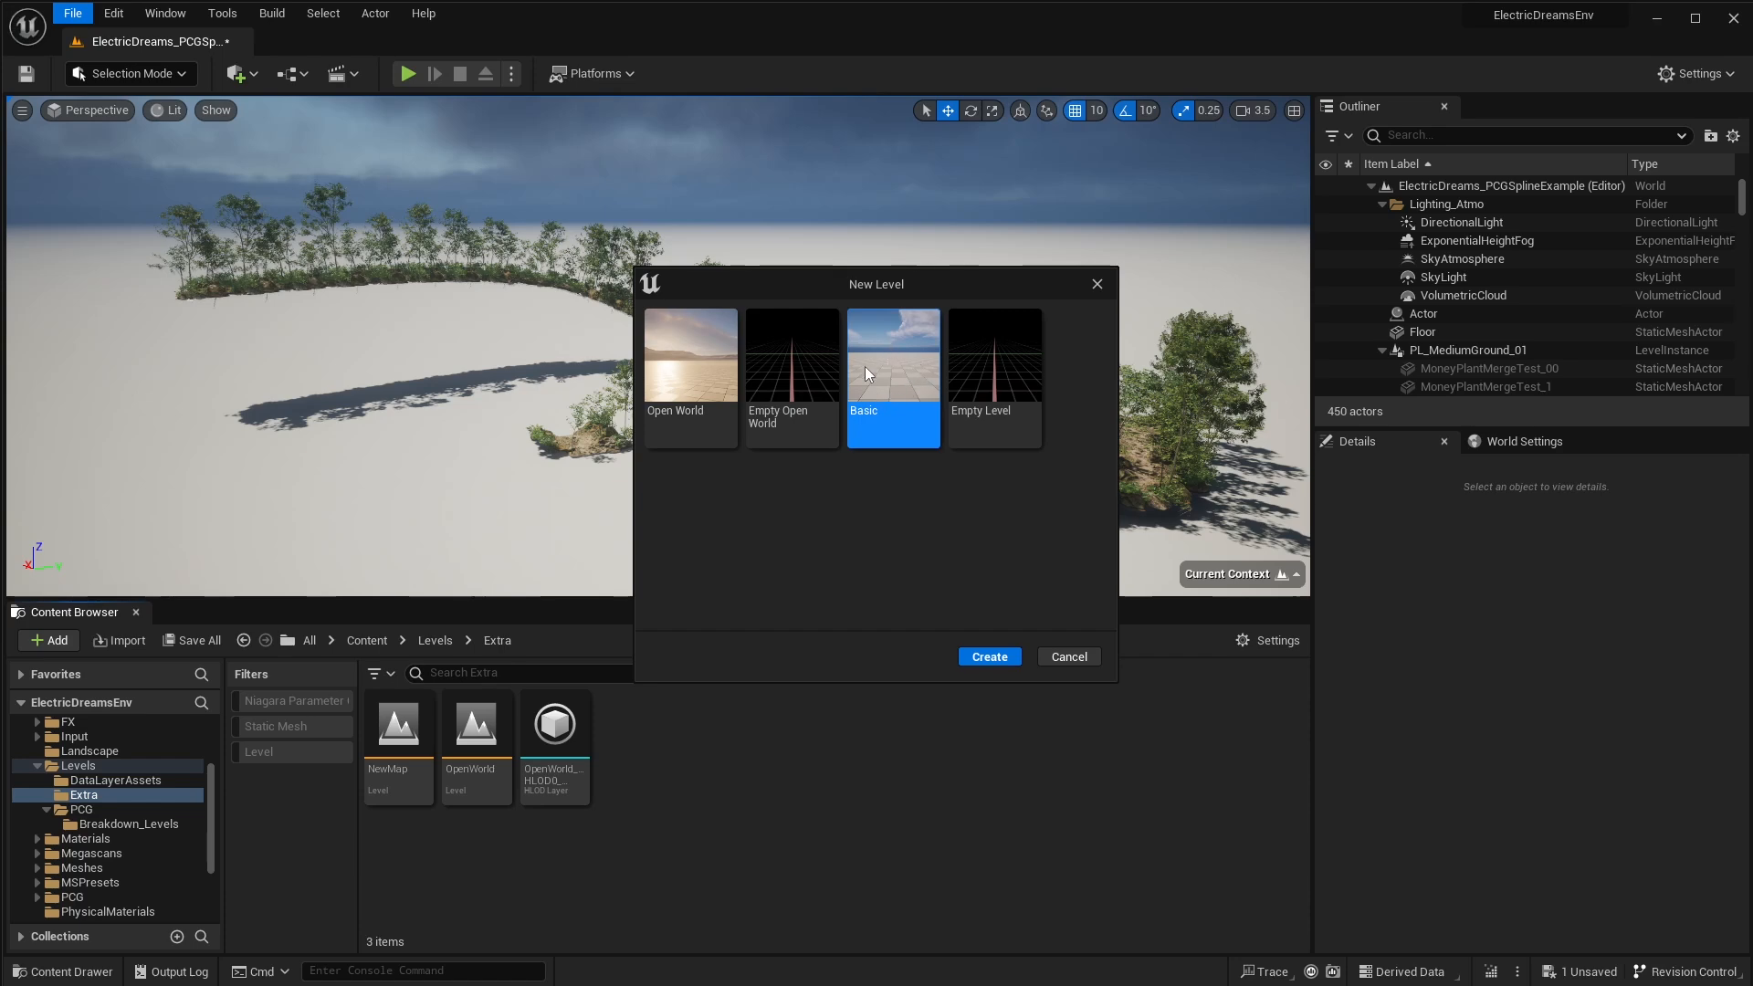
left_click(988, 656)
left_click(1038, 700)
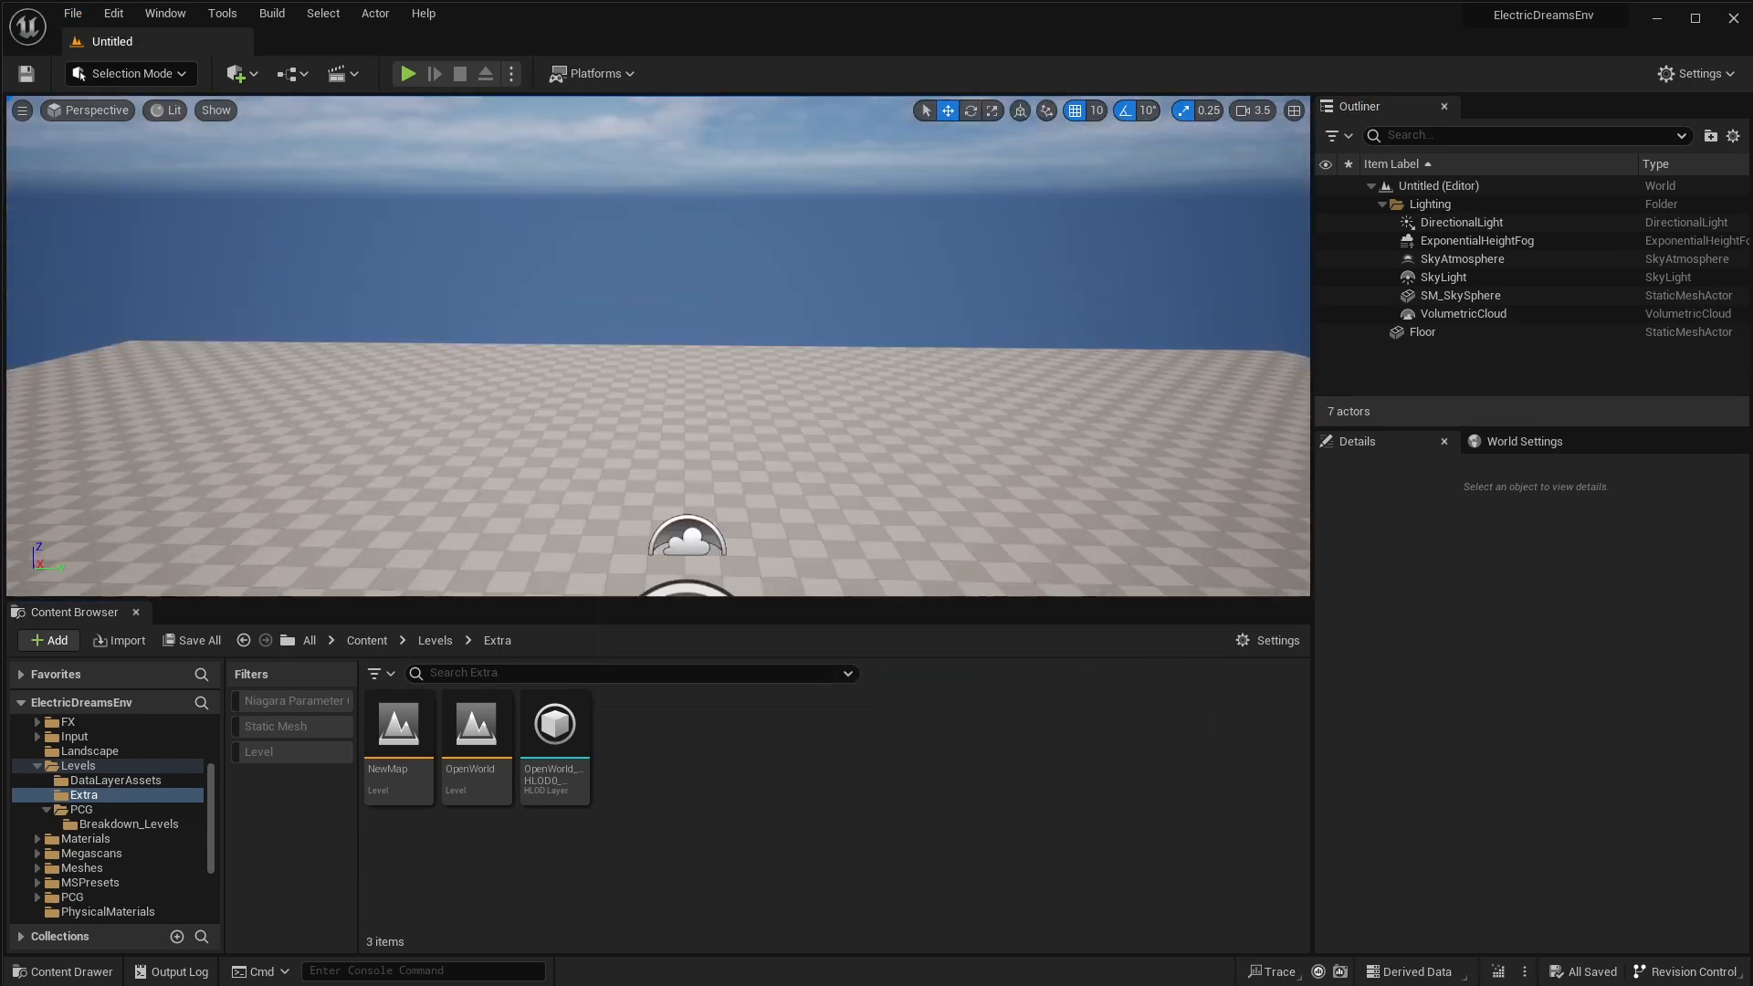
Save the new level as PCGDEMO in the Extra folder
left_click(71, 20)
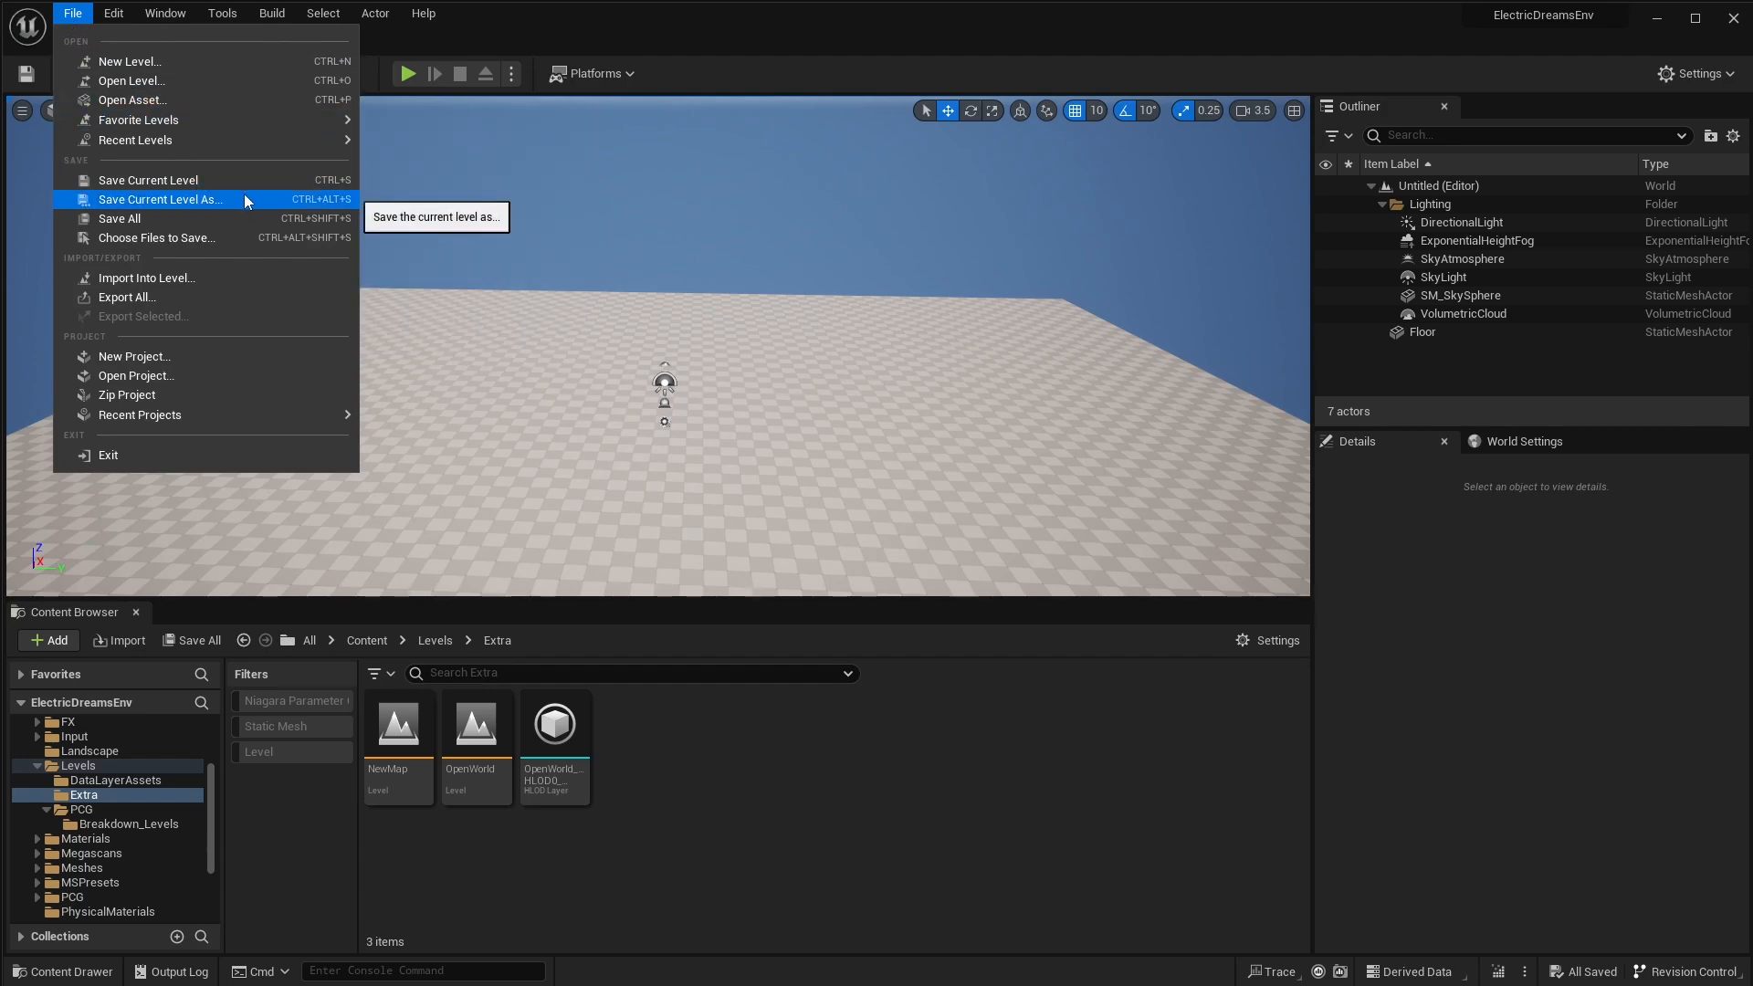
left_click(160, 199)
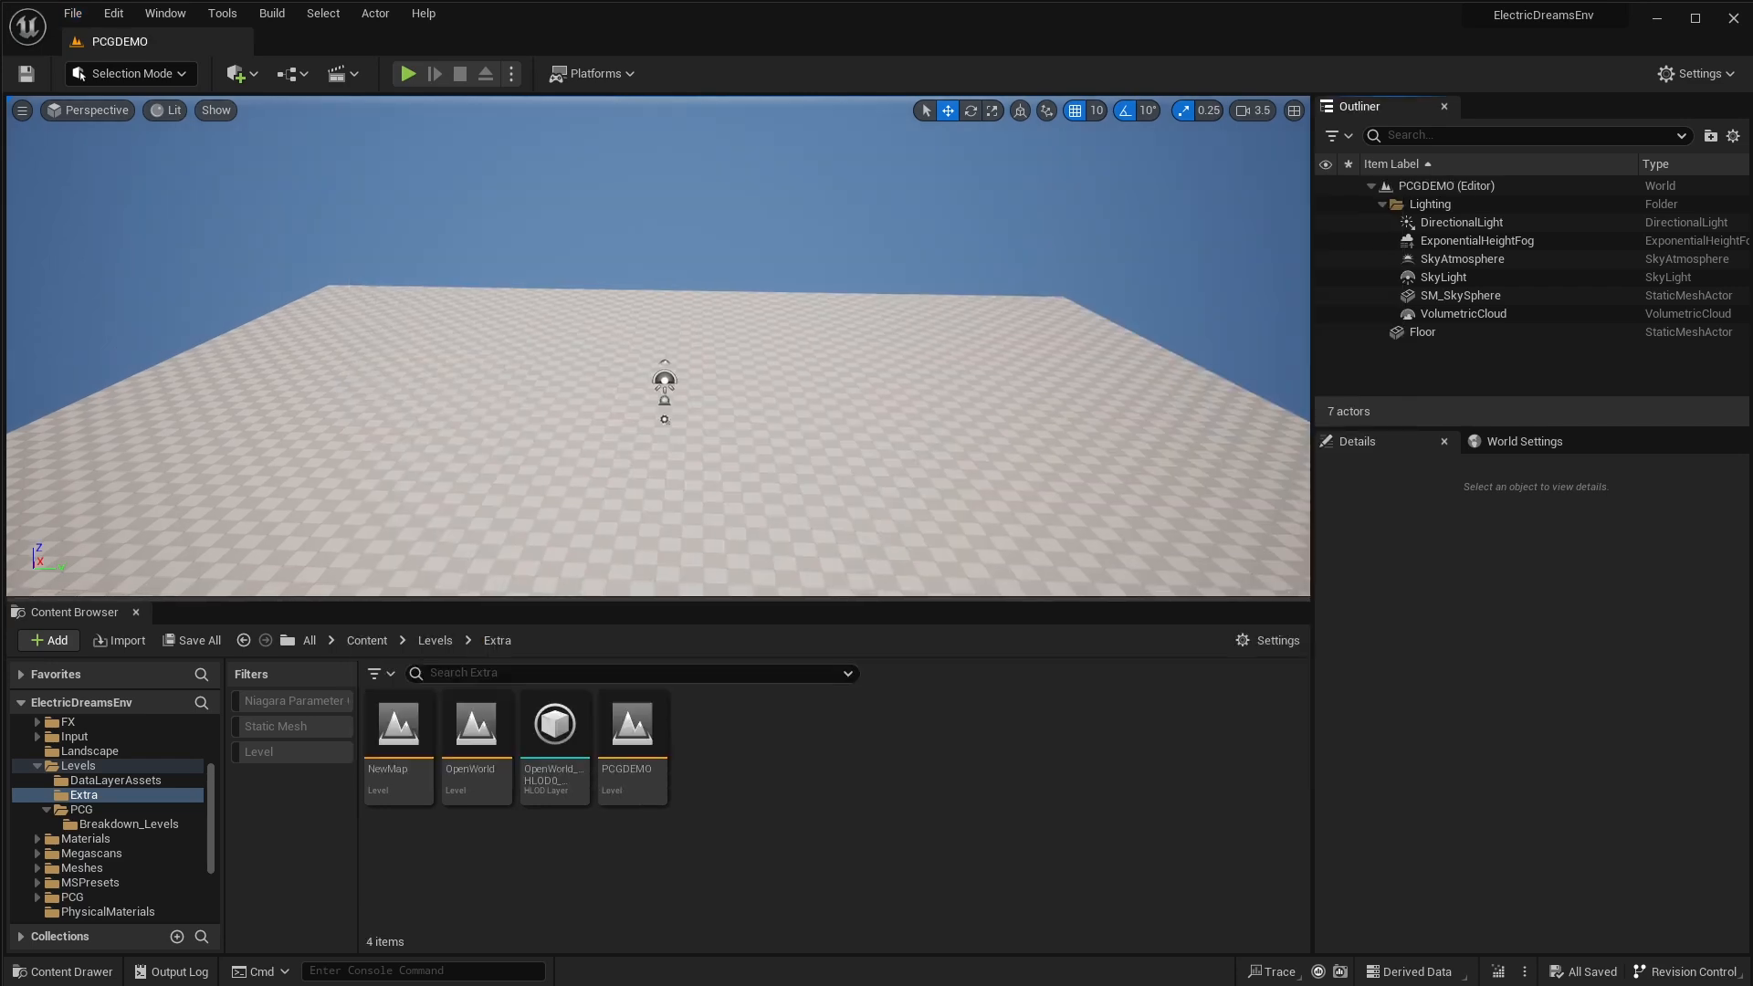
scroll(528, 462, "down", 8)
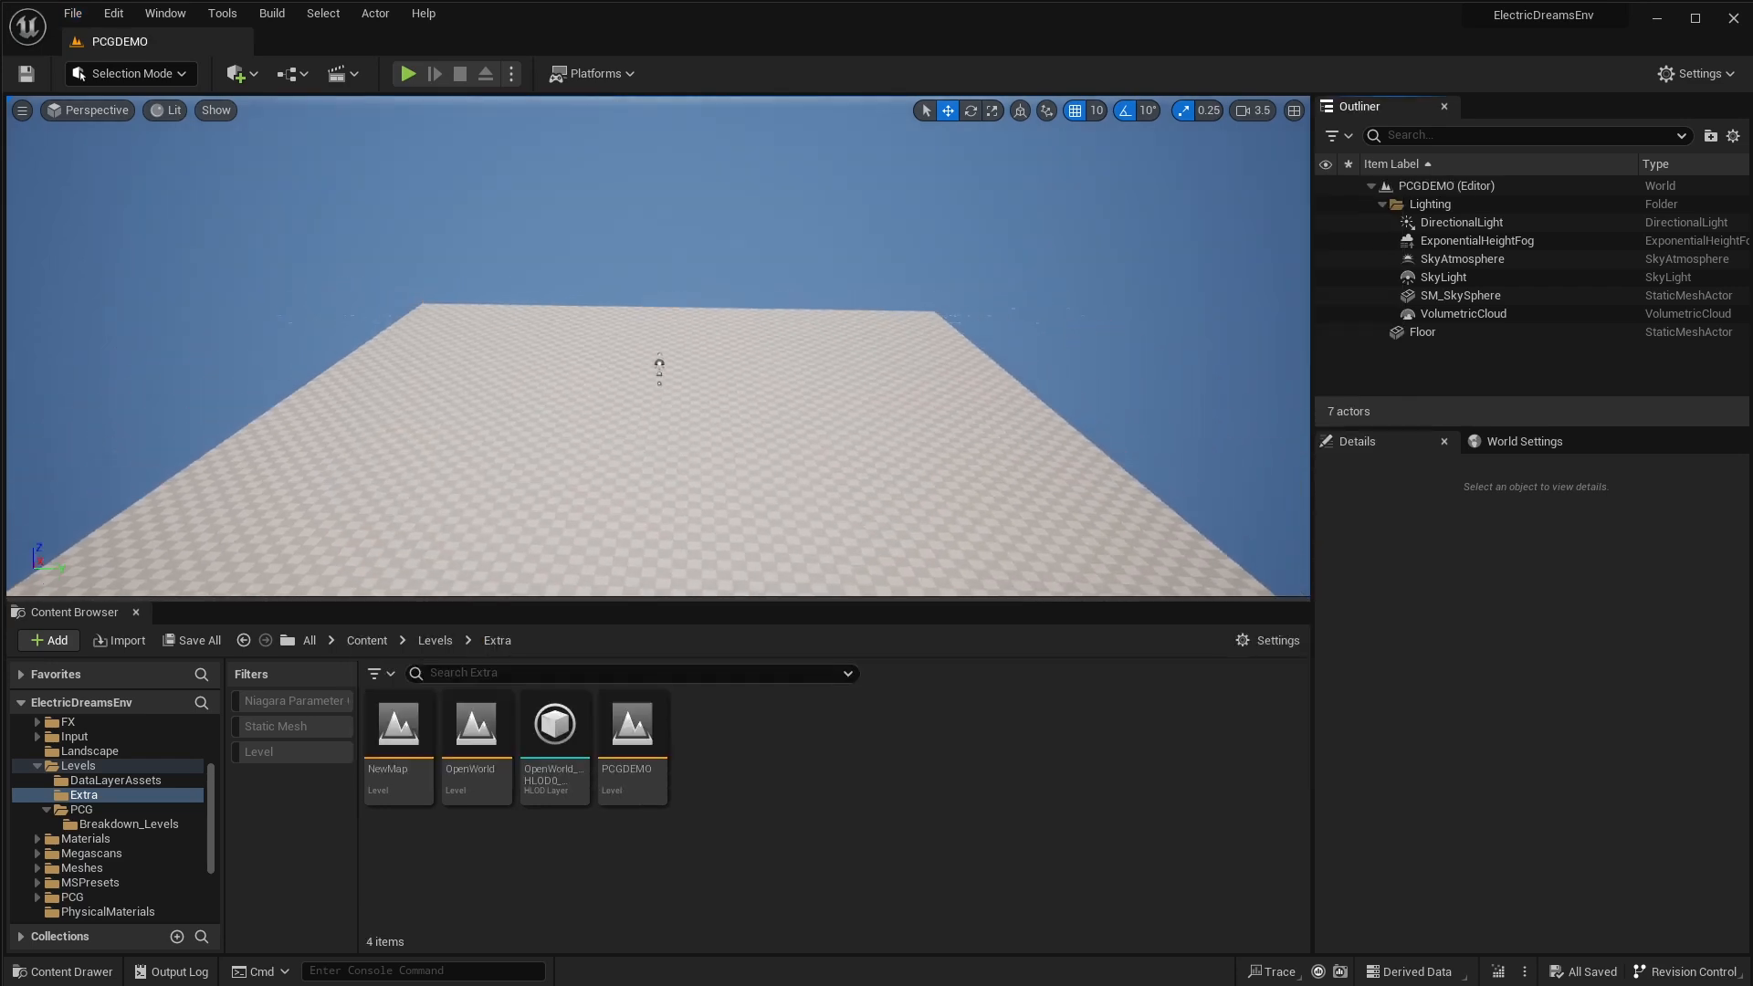
Create a new landscape in Landscape mode with the M_BGLandscape_Auto material assigned
left_click(103, 75)
left_click(138, 120)
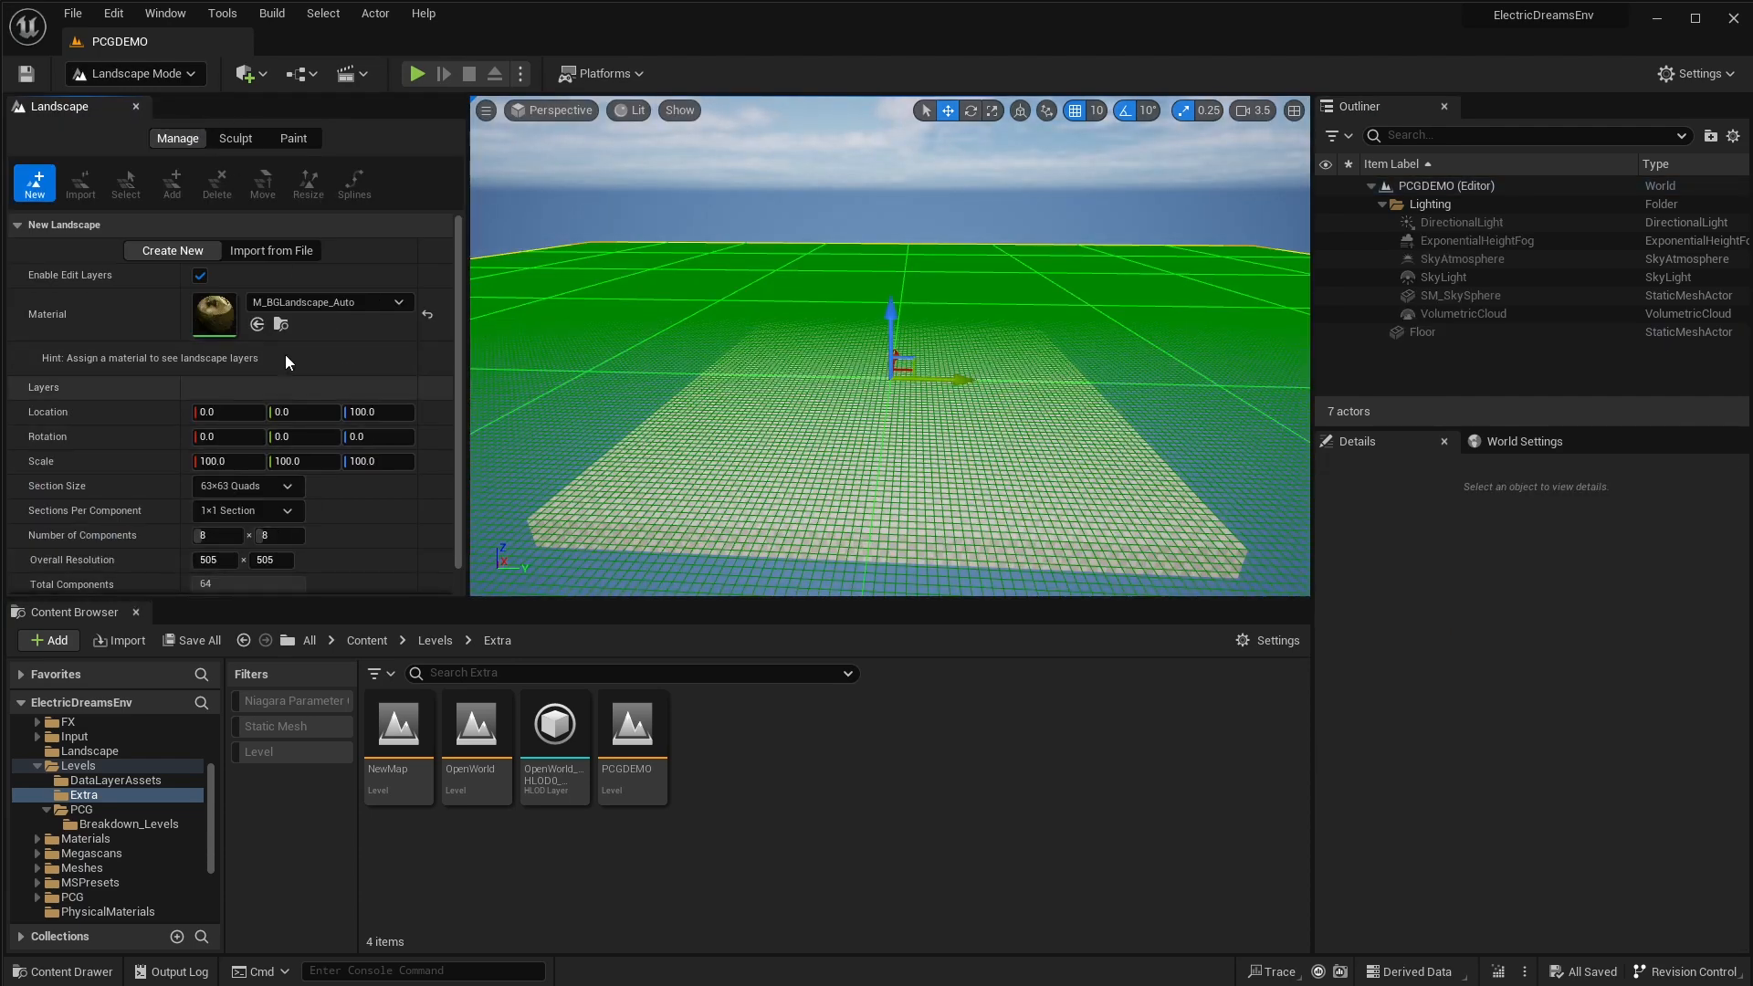
left_click(316, 299)
left_click(316, 299)
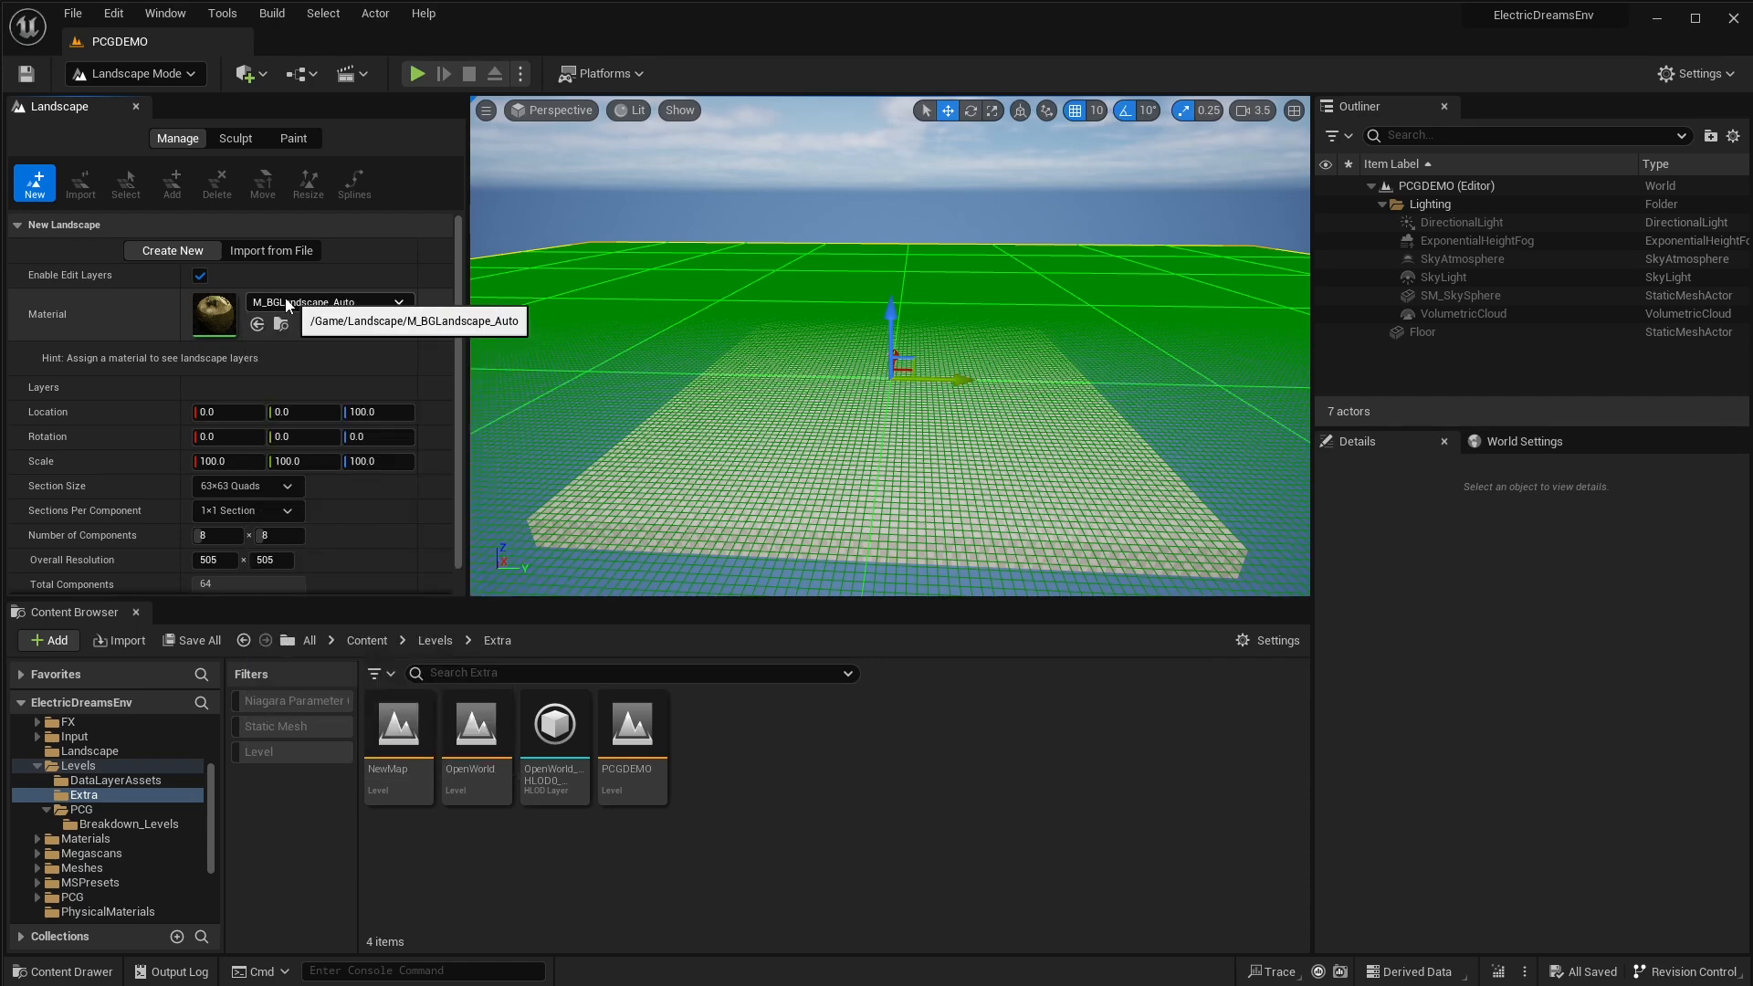
left_click(327, 304)
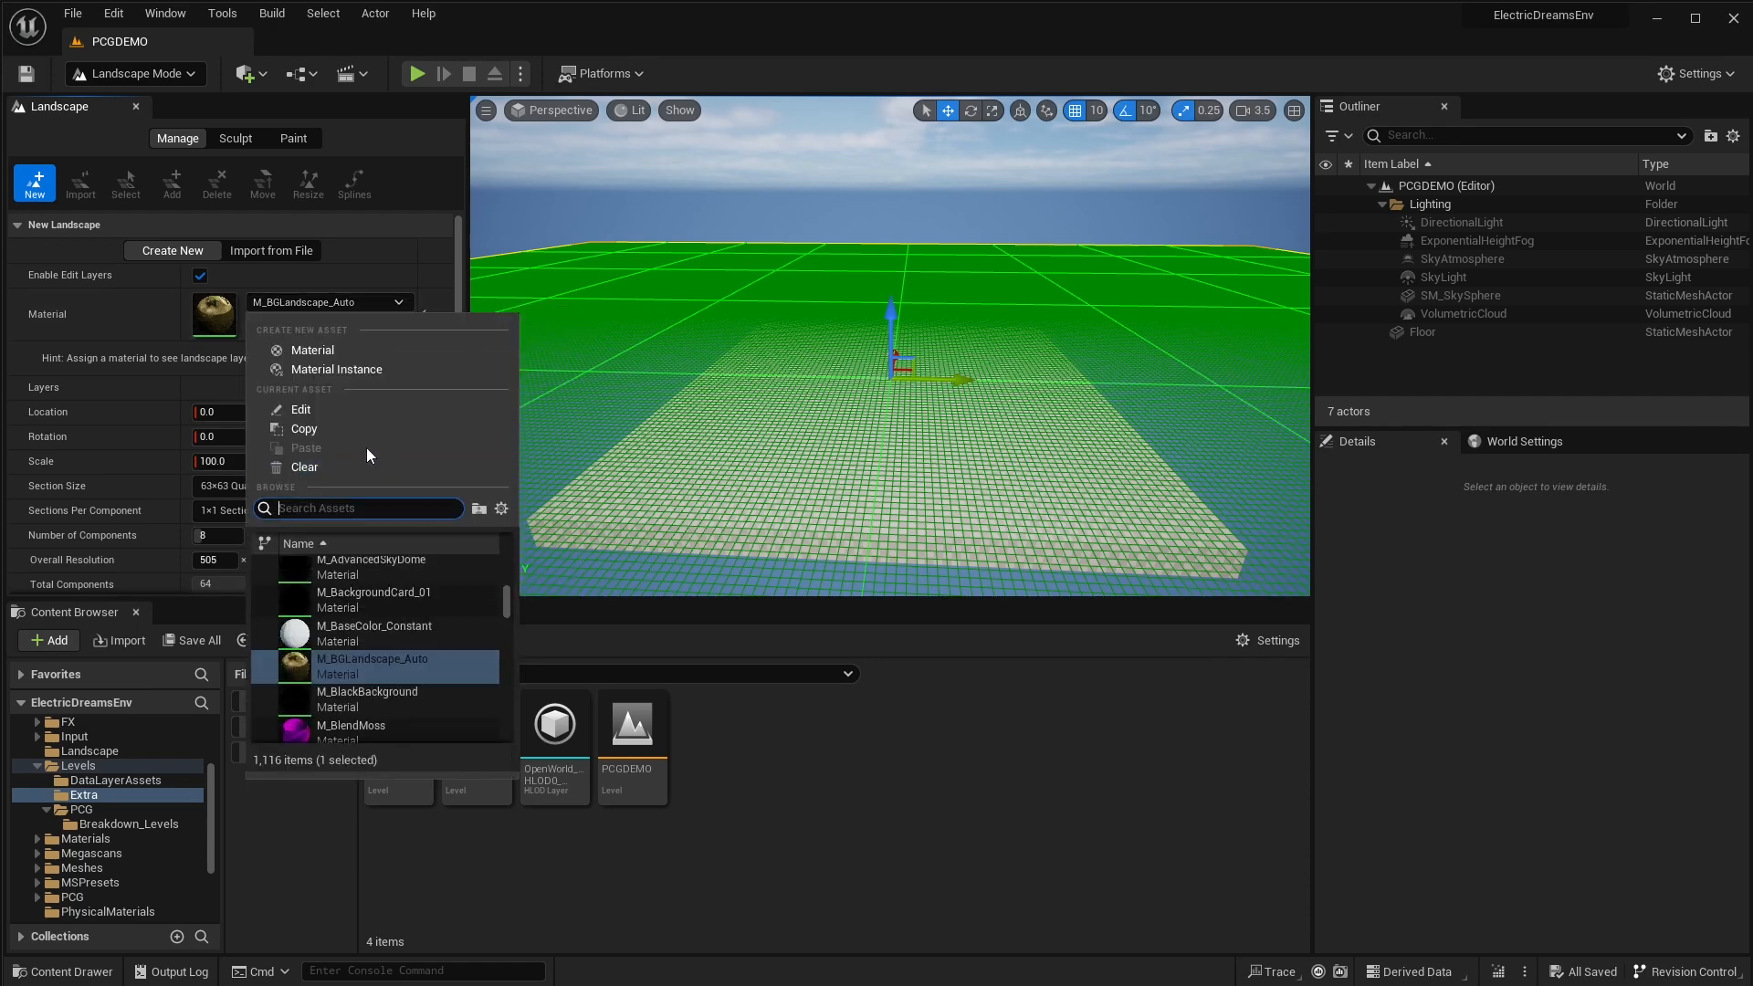
type("m_bgl")
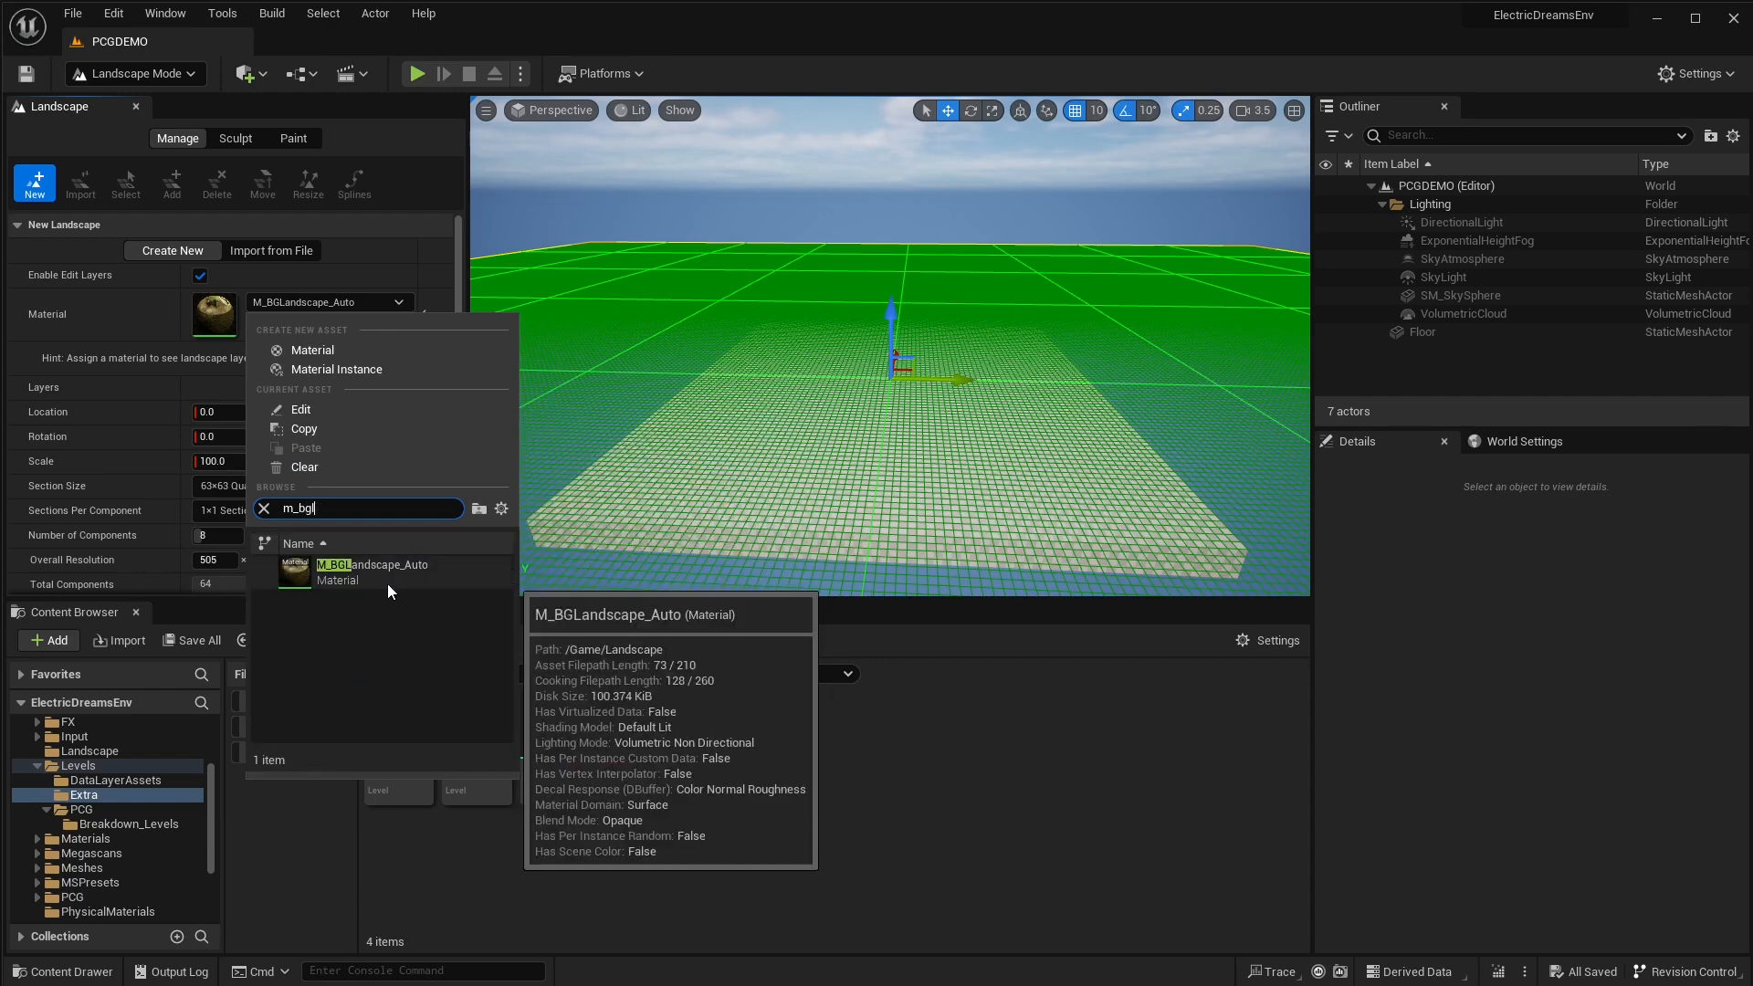
left_click(388, 582)
scroll(393, 548, "down", 1)
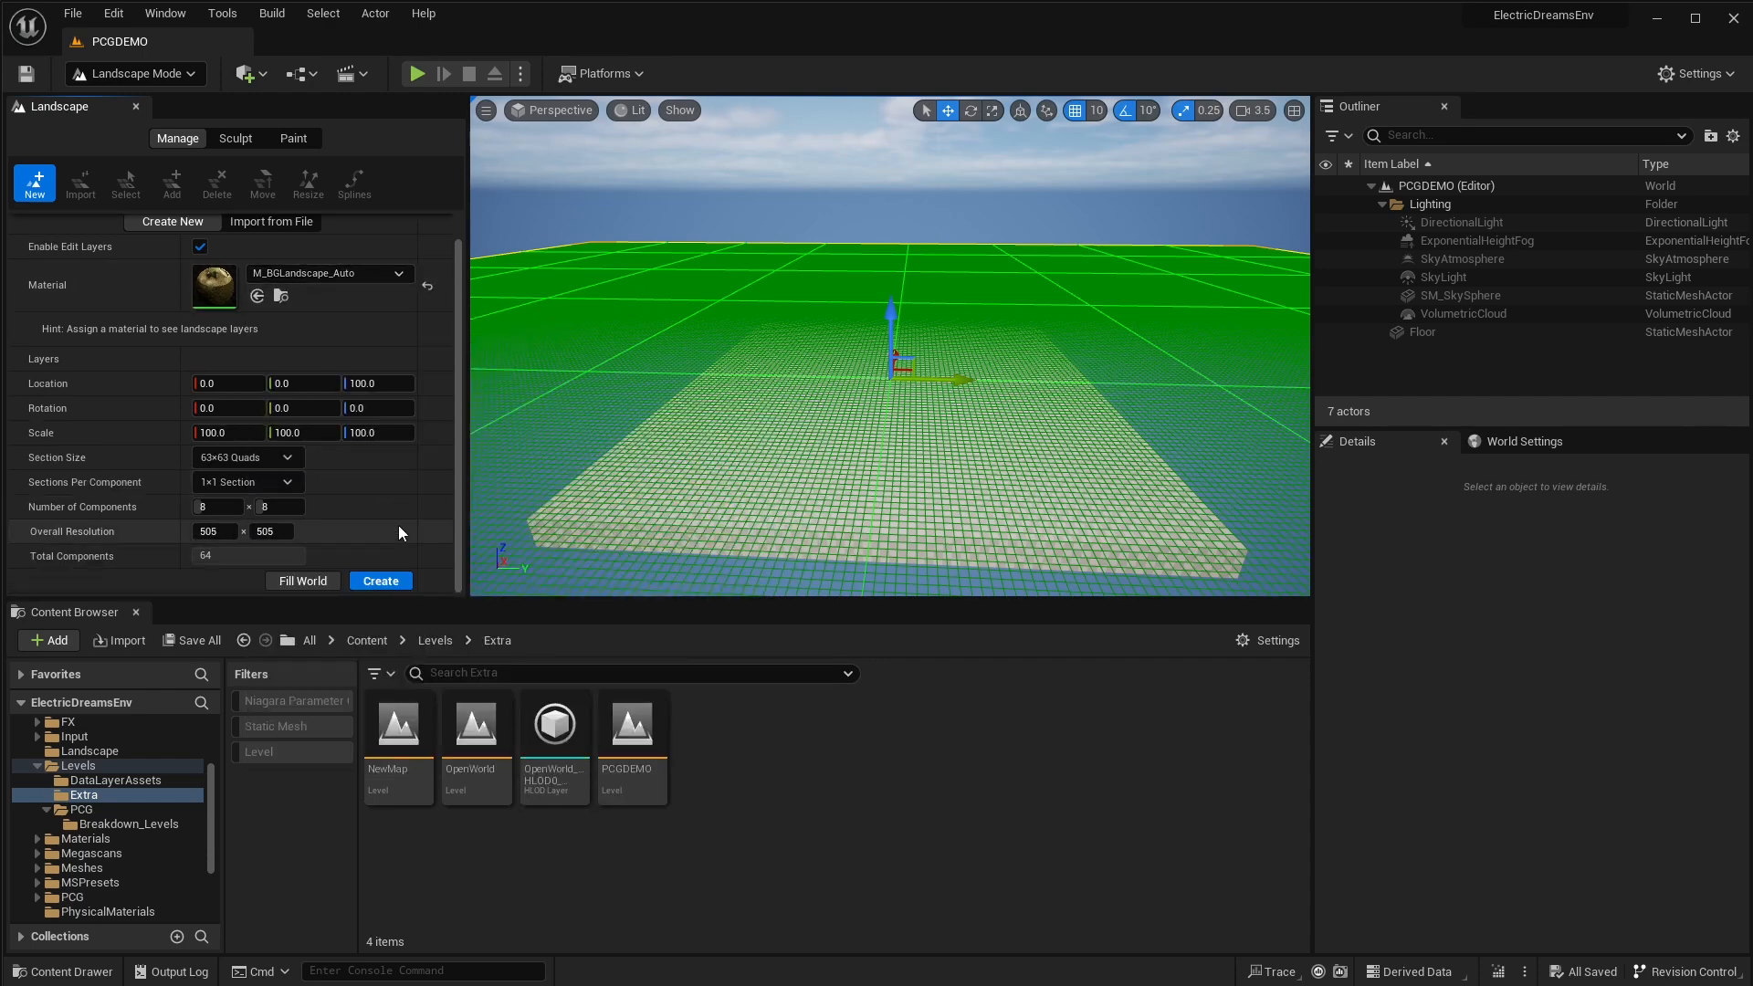
left_click(381, 581)
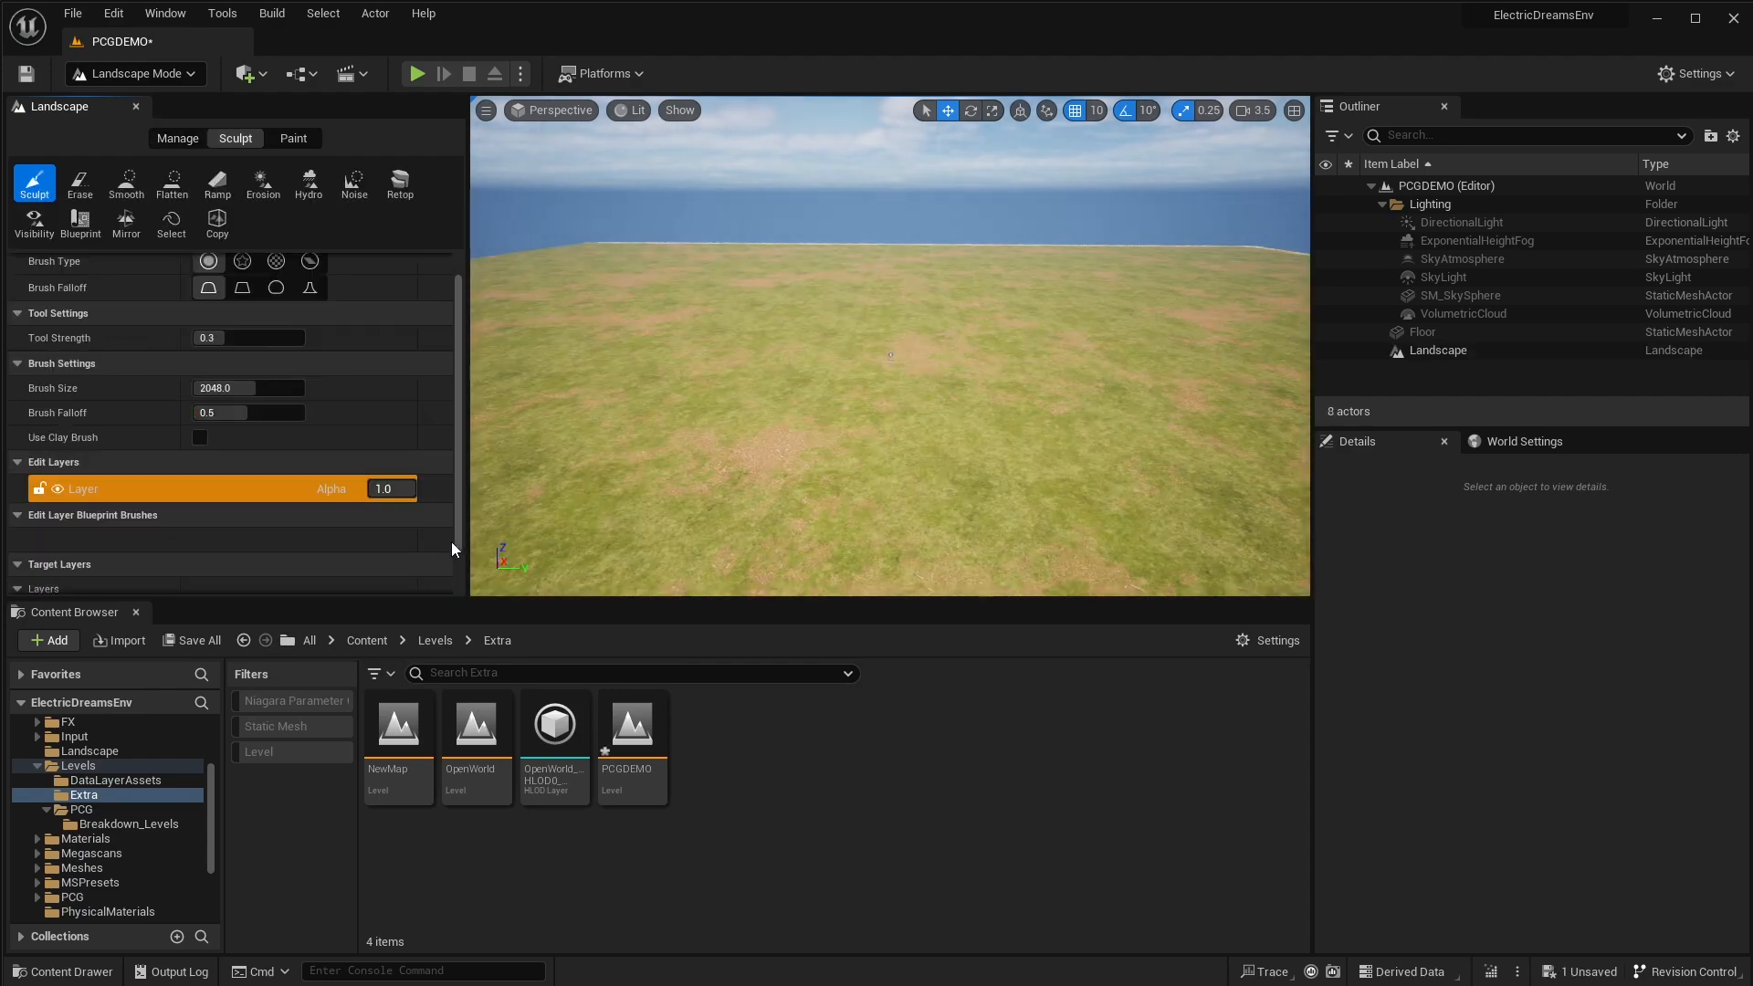
Close the content browser, look over the new landscape and return the editor to Selection mode
left_click(135, 612)
right_click_drag(567, 610, 968, 644)
left_click(135, 73)
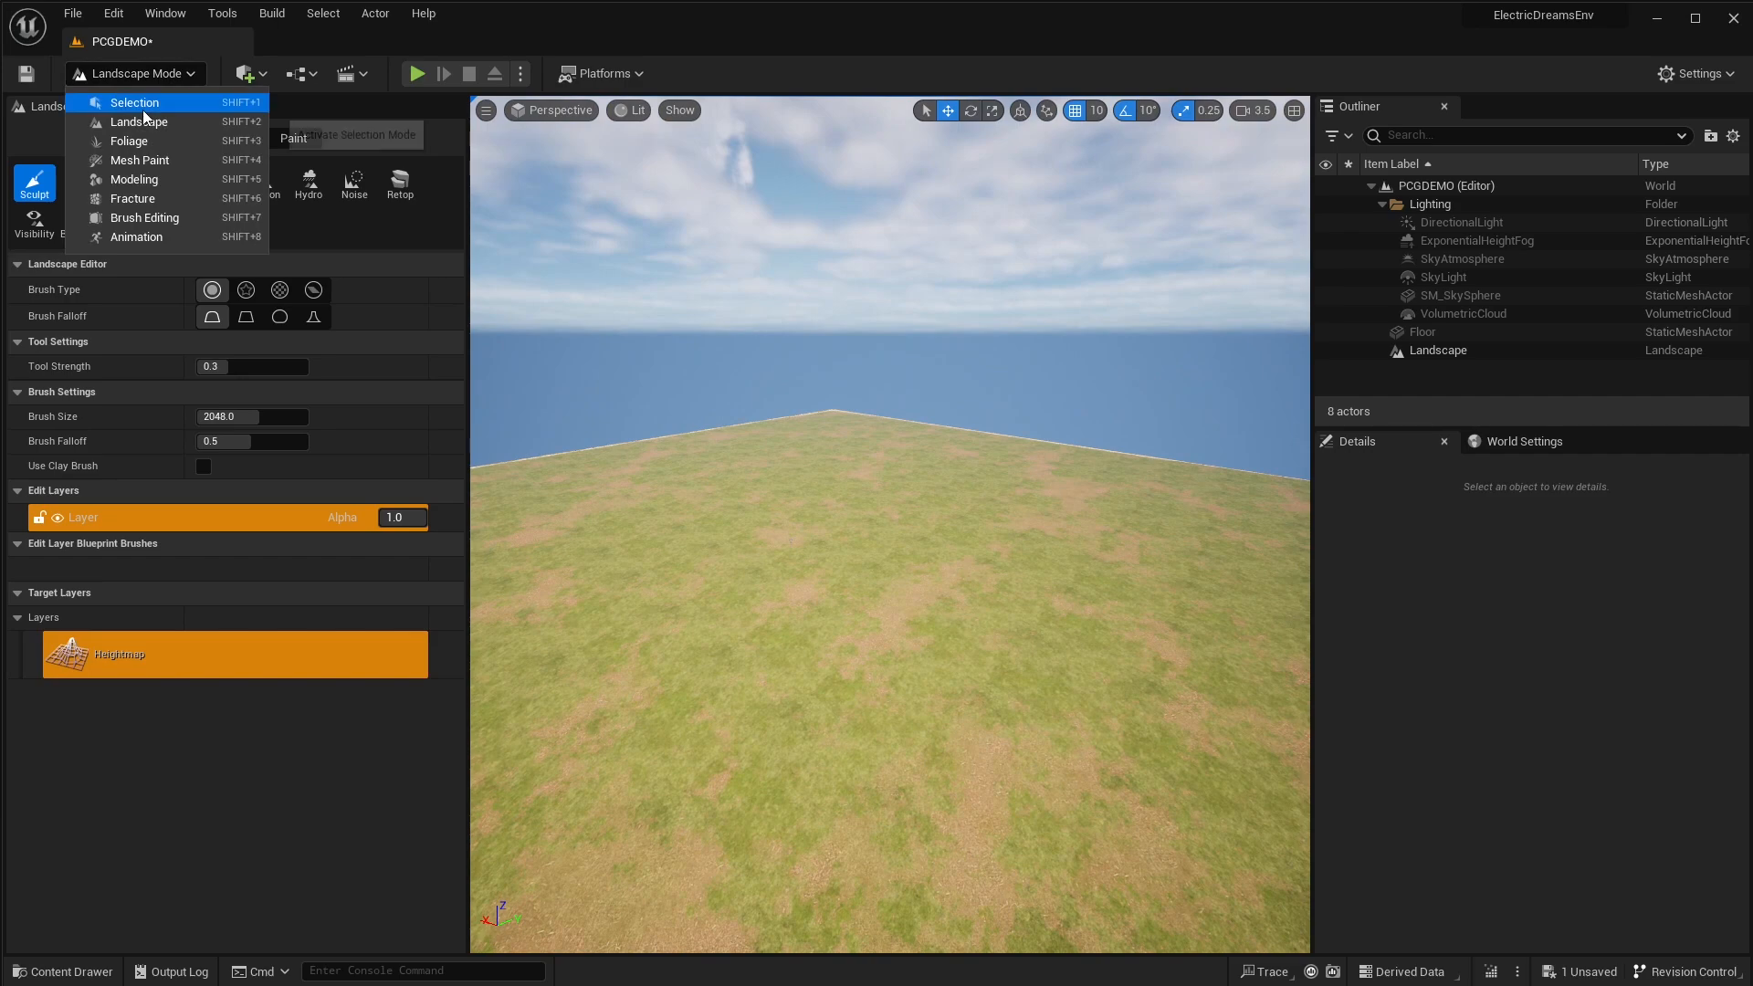
left_click(143, 116)
left_click(136, 107)
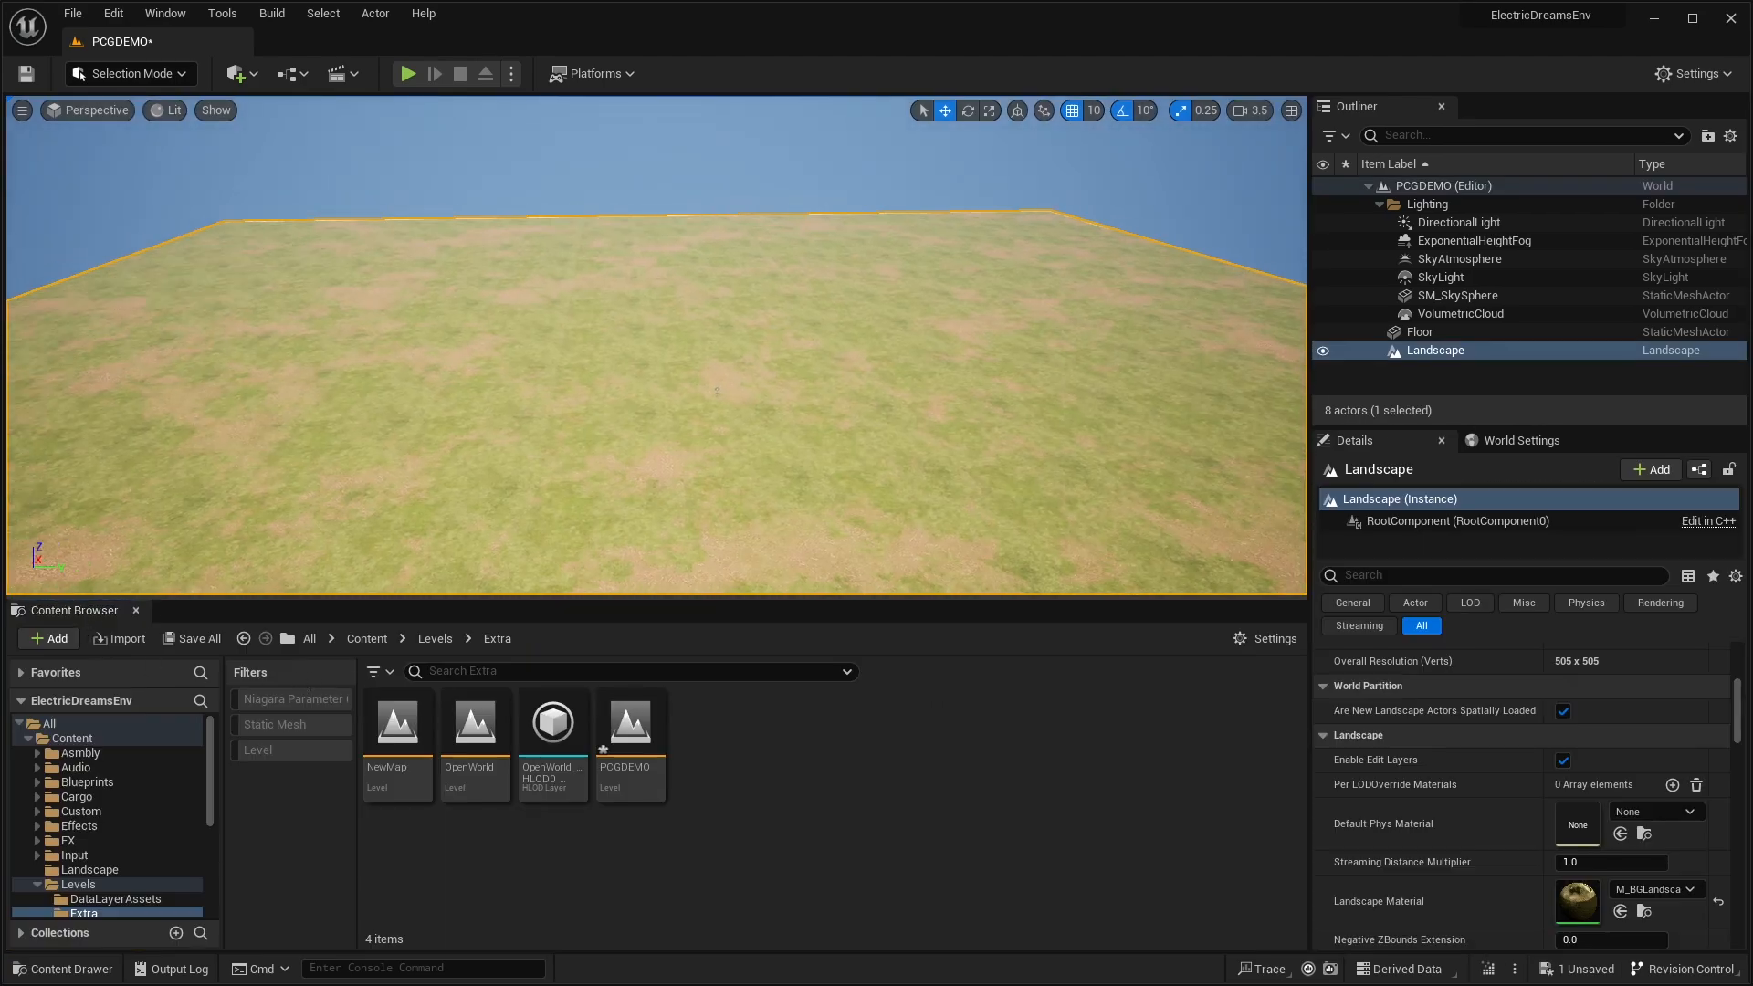
Search the Content folder for "forest bp" and place the PCGDemo_ForestBP blueprint on the landscape
left_click(366, 638)
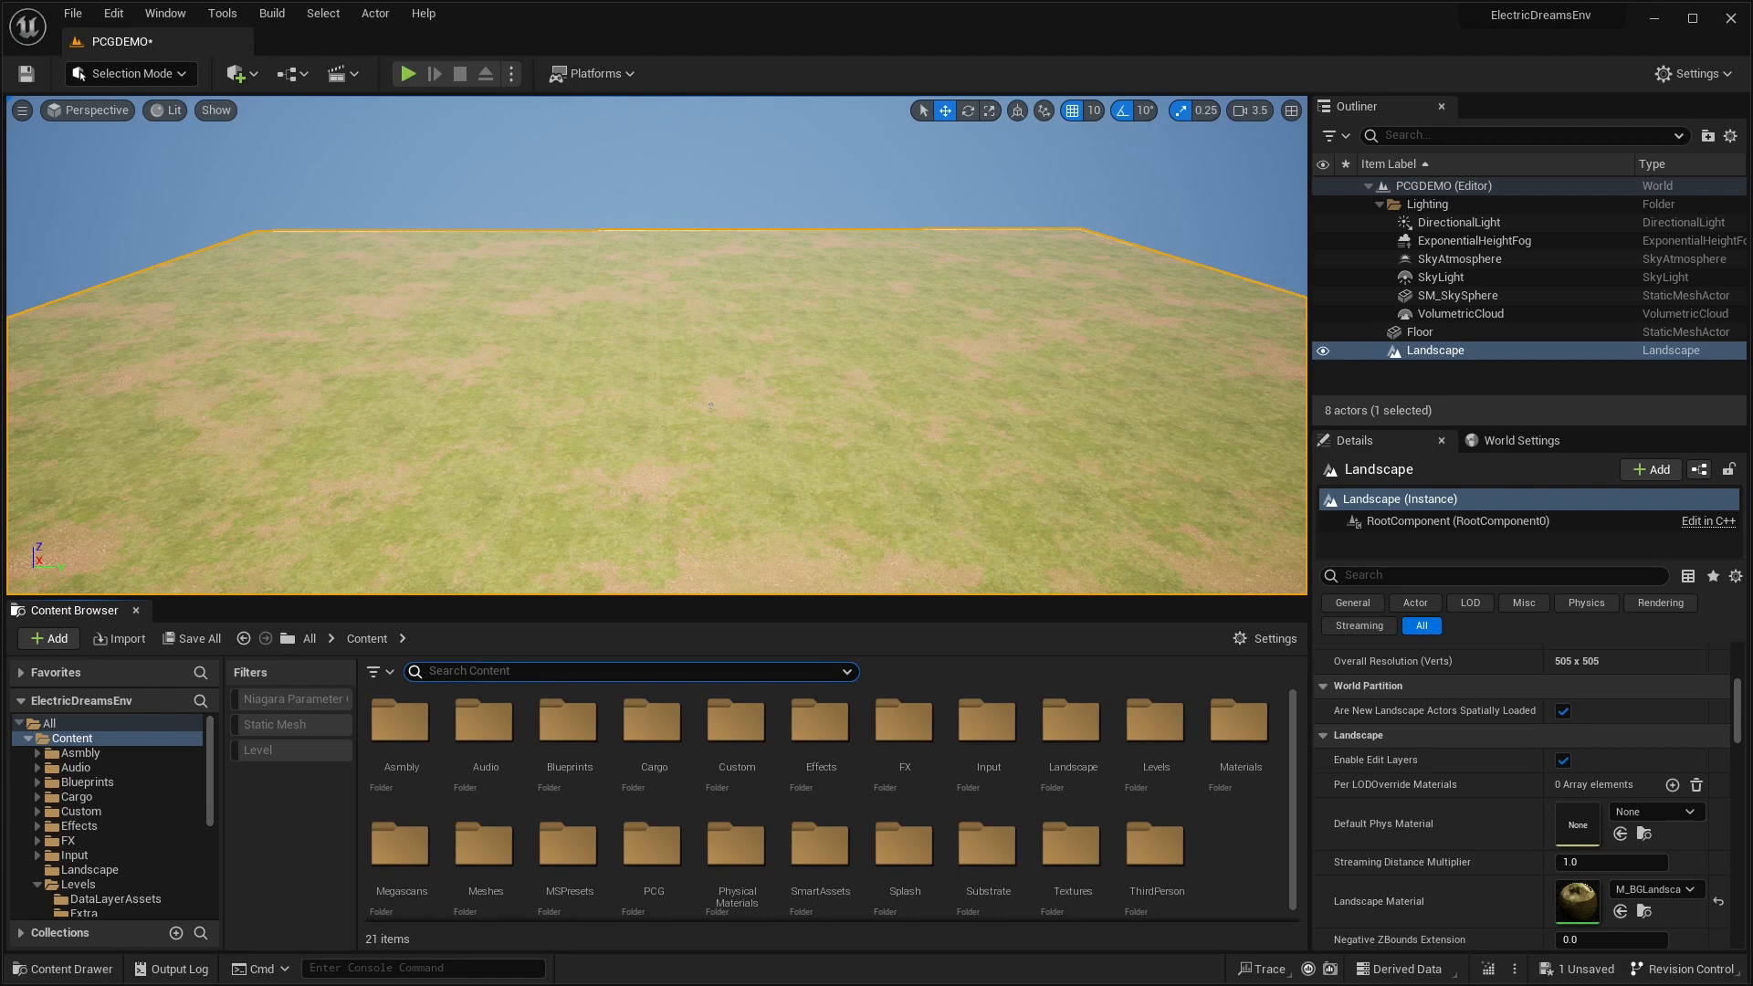
left_click(843, 789)
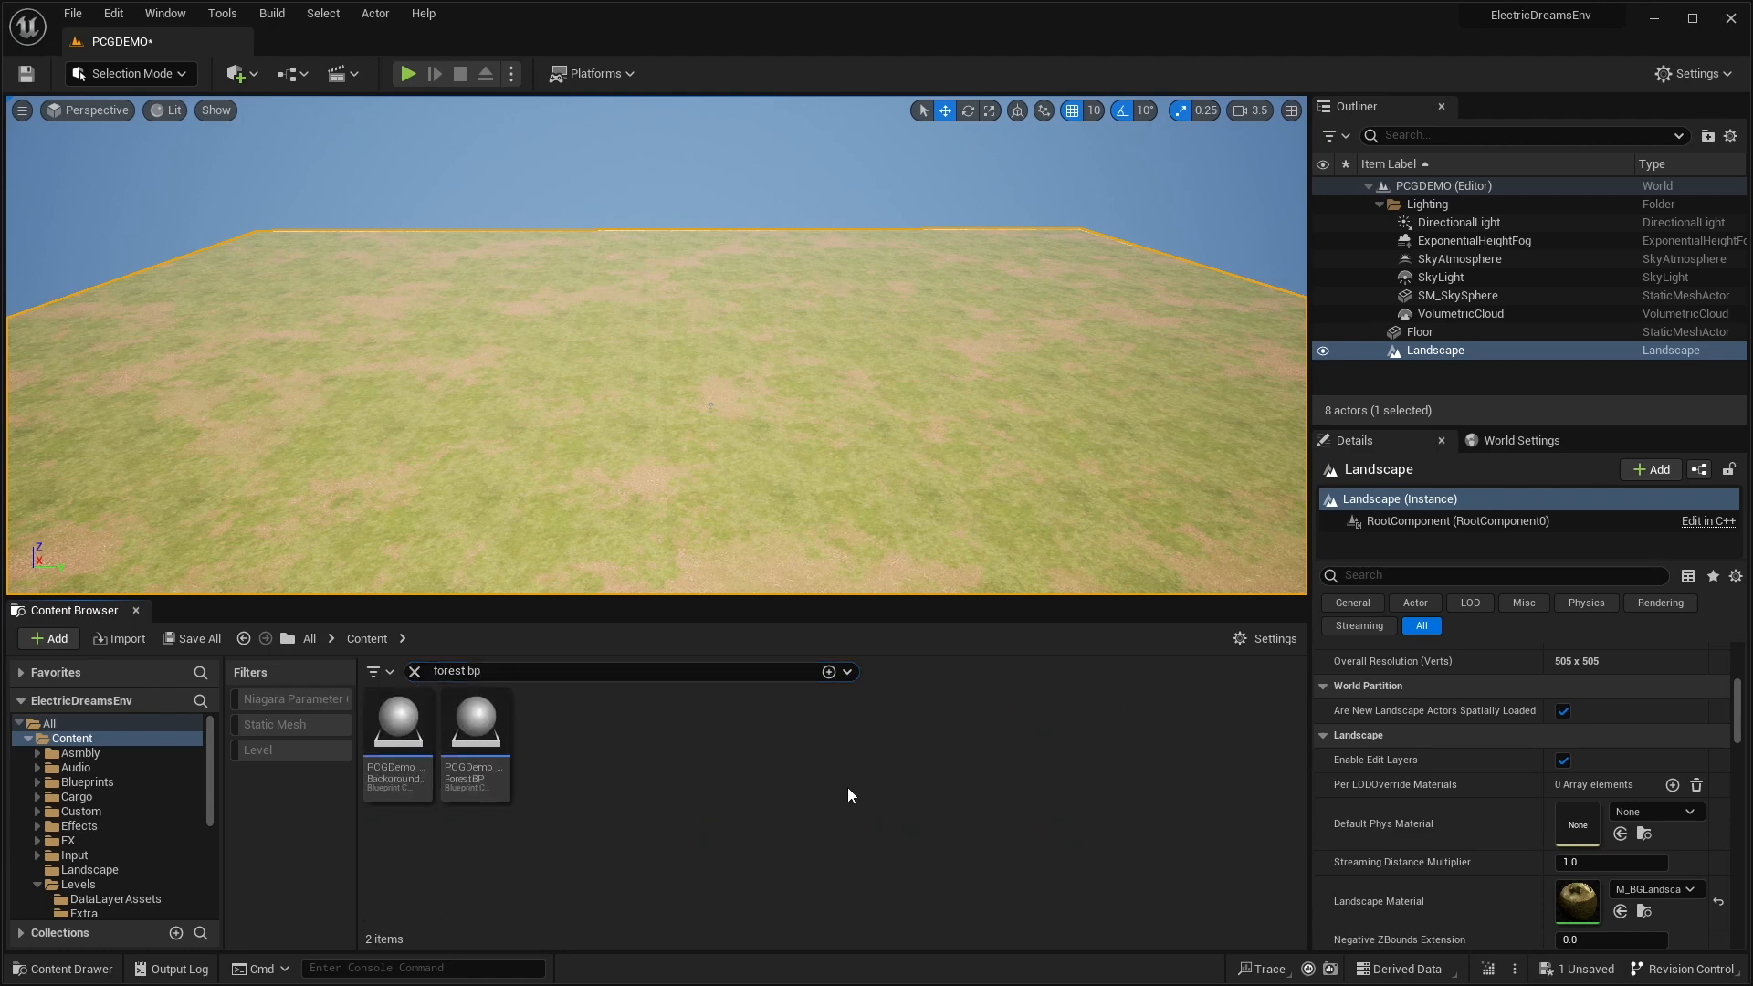
left_click(479, 719)
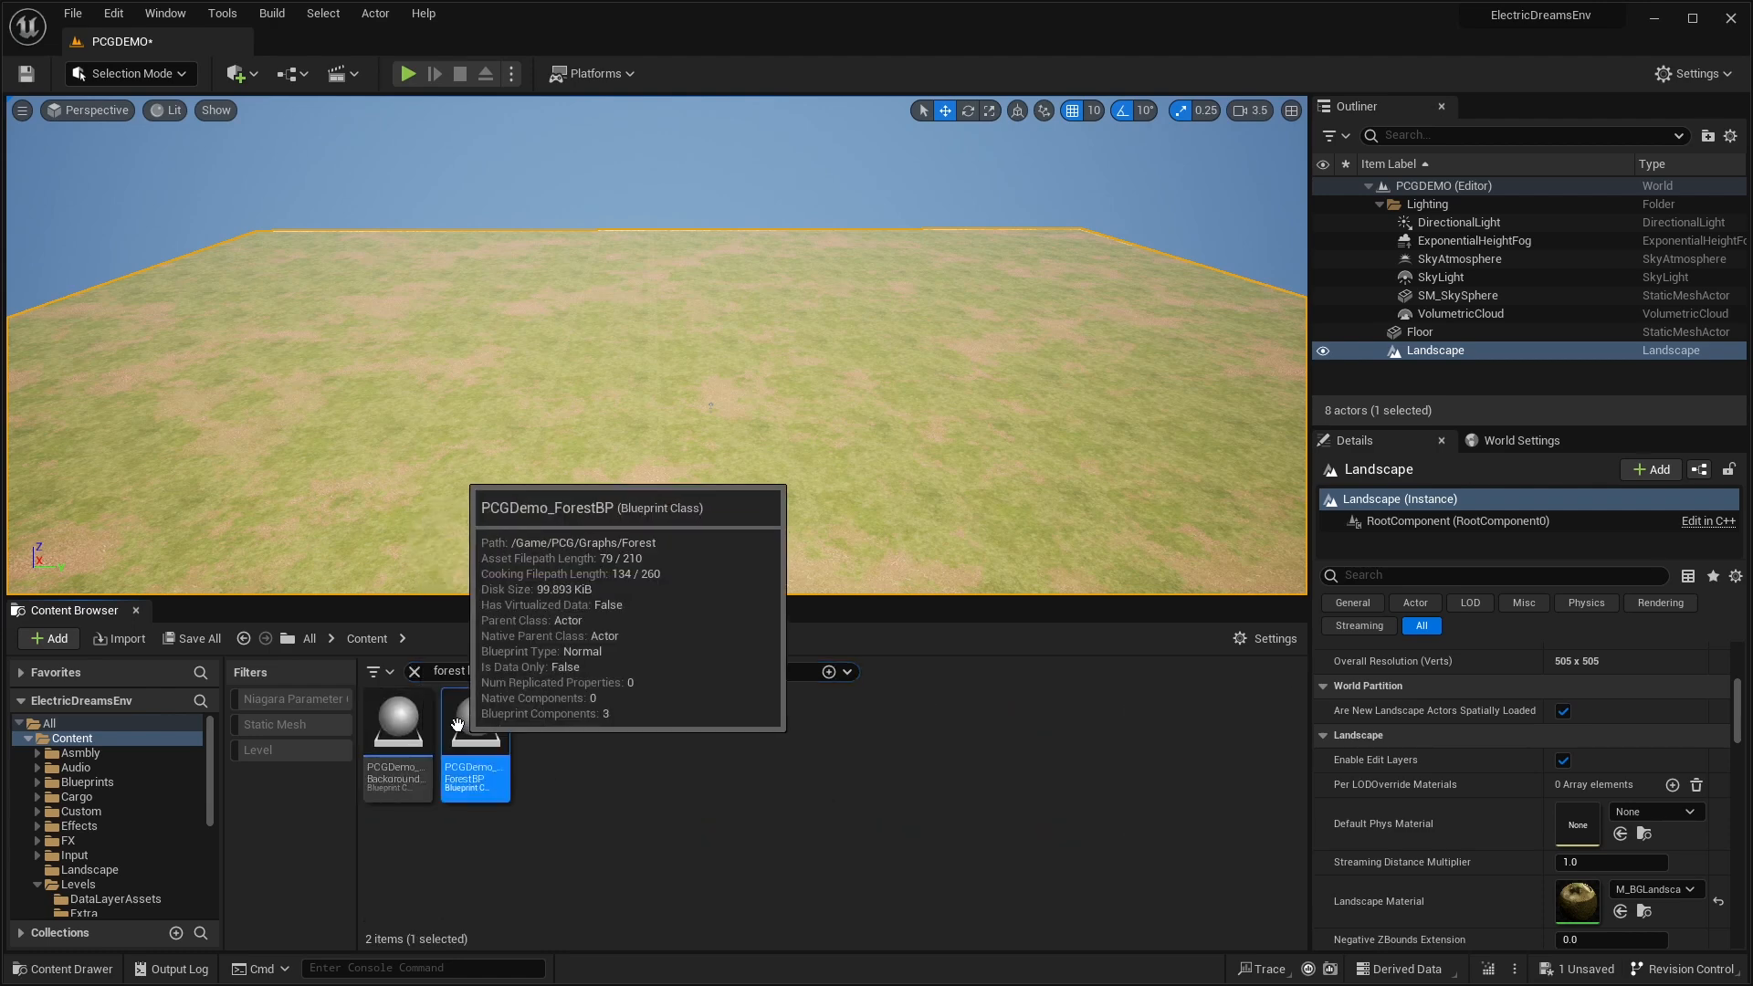
left_click_drag(481, 717, 658, 492)
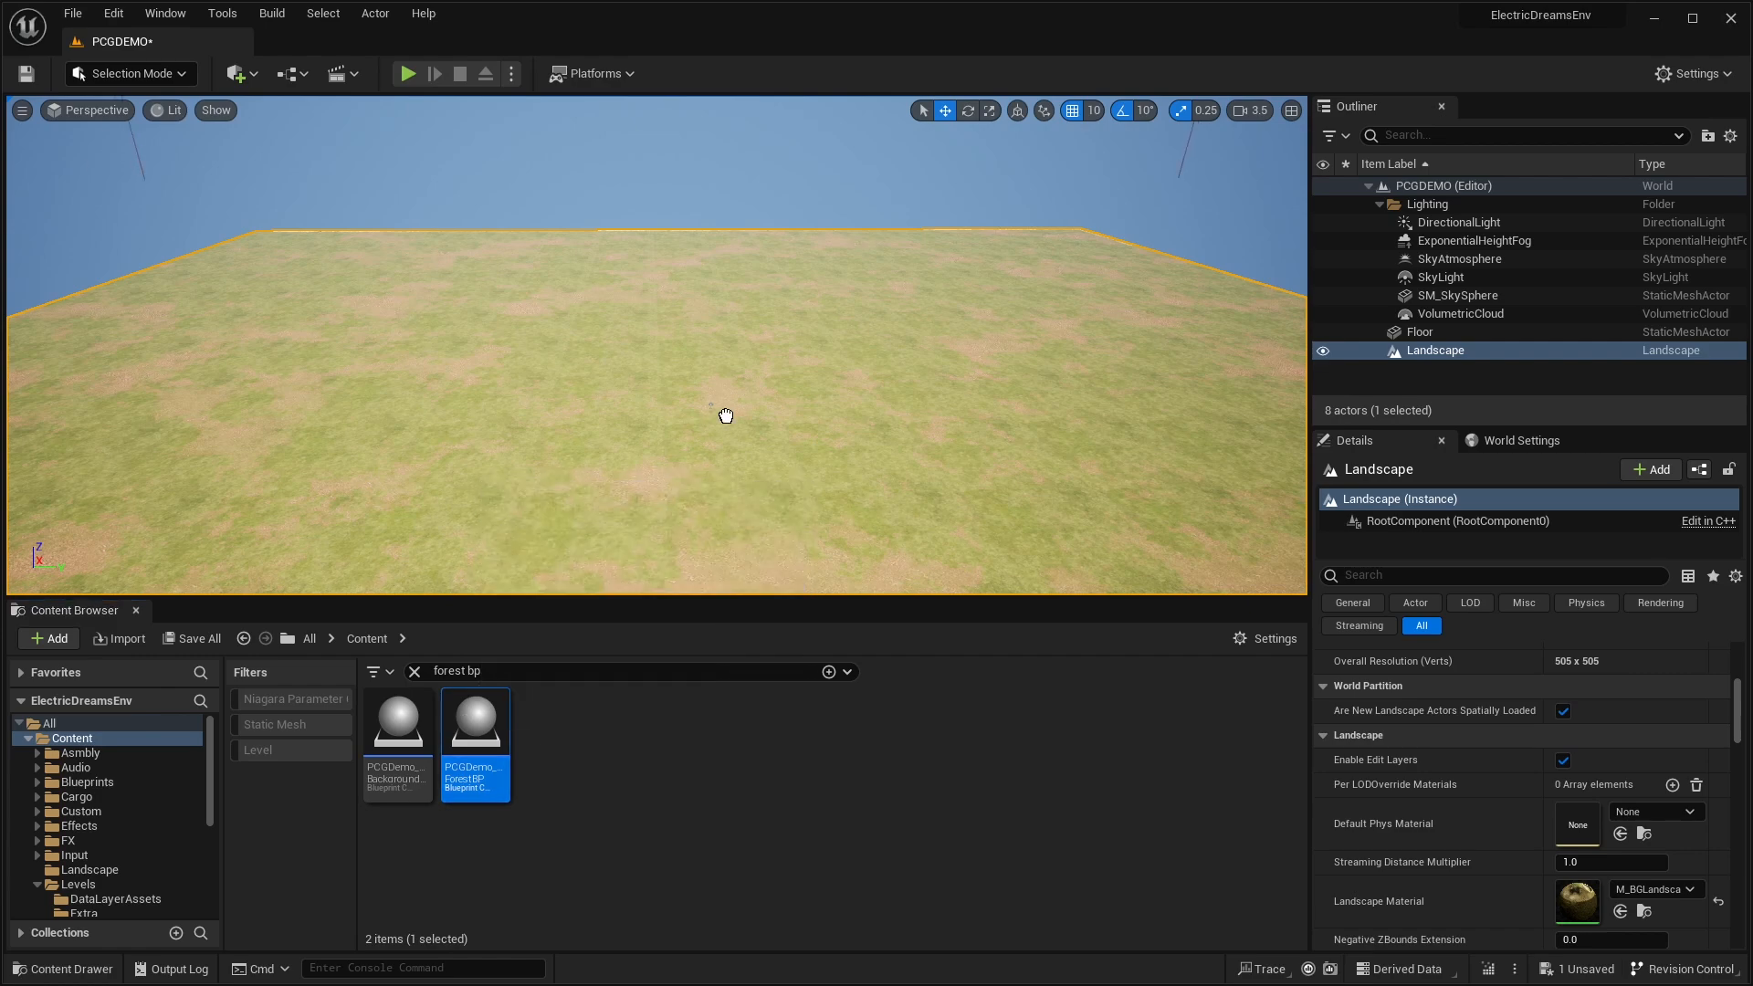
left_click_drag(726, 415, 726, 416)
scroll(893, 412, "down", 5)
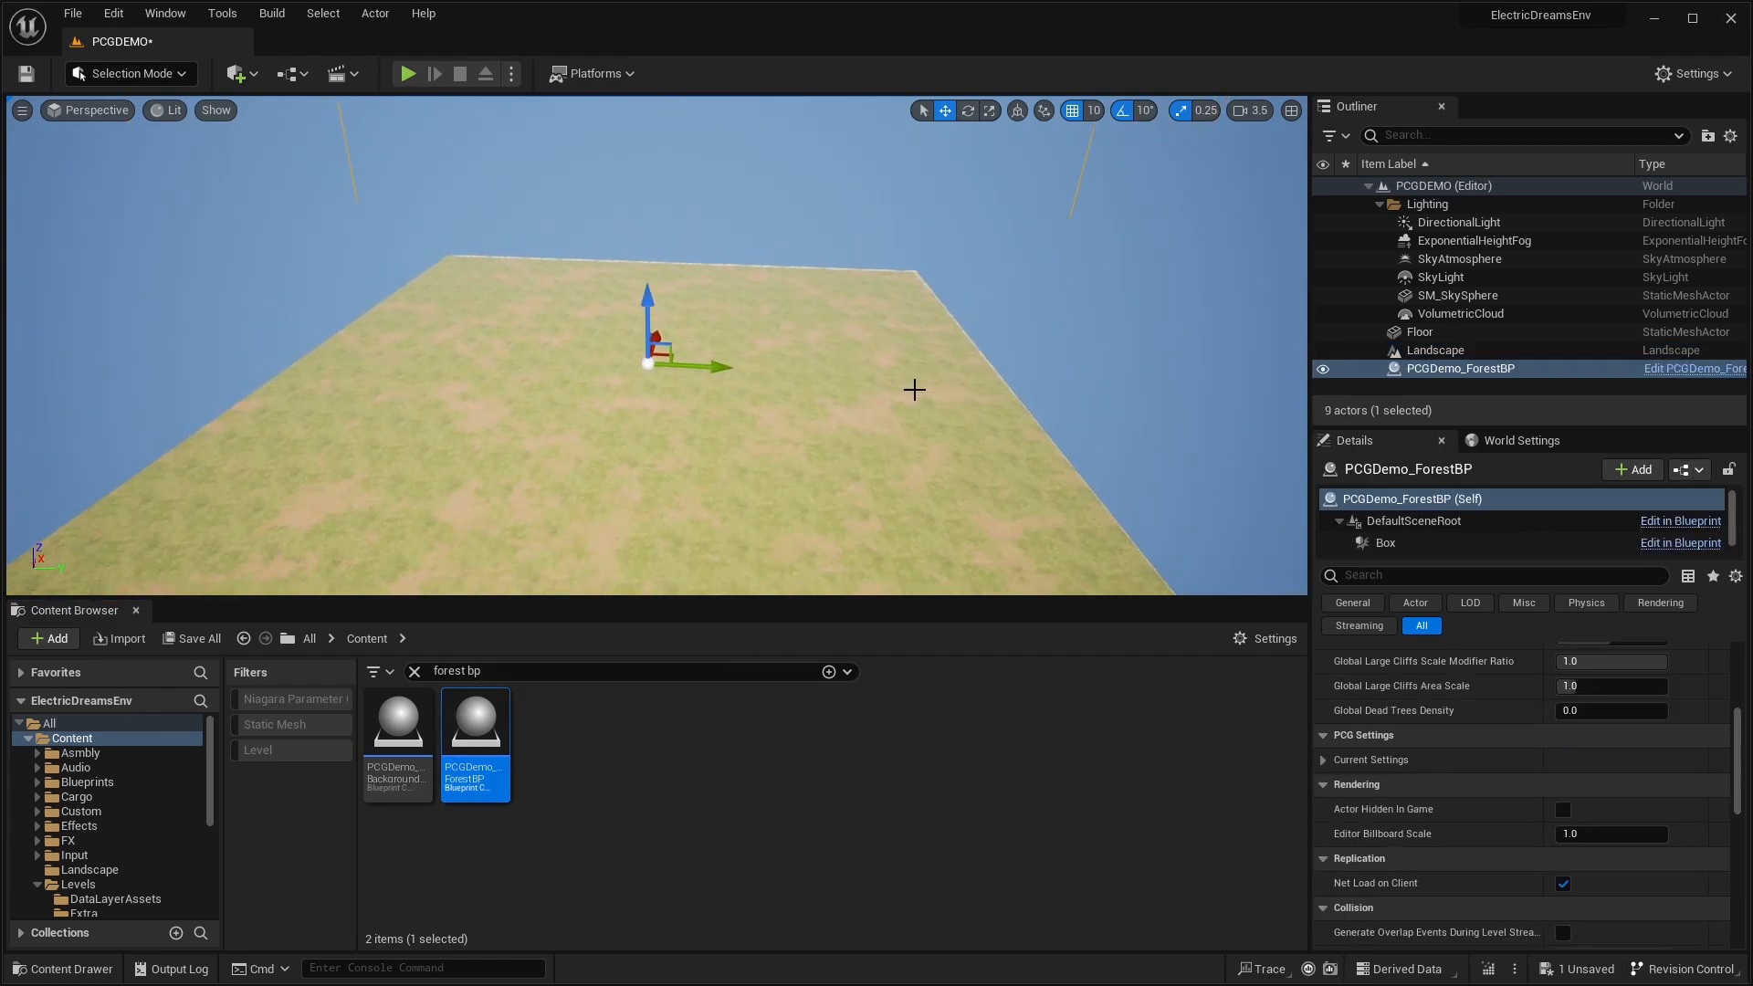
right_click_drag(911, 393, 862, 430)
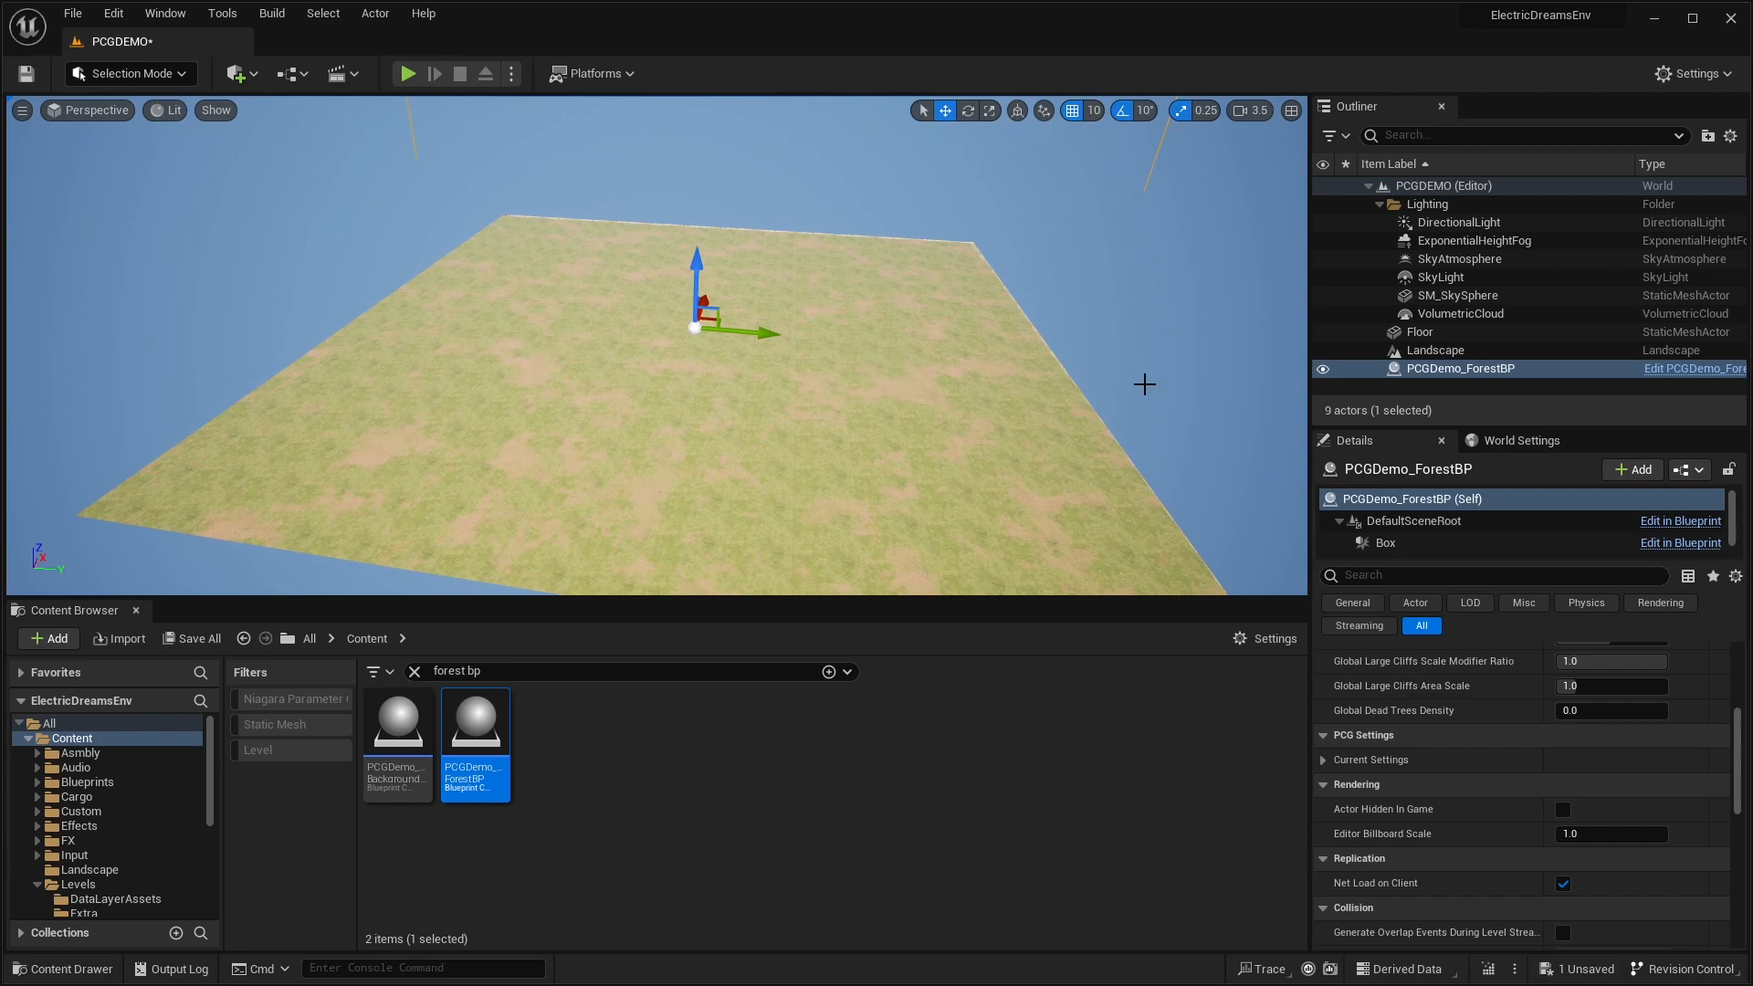
Generate the forest from the PCGDemo_Forest component of the placed PCGDemo_ForestBP actor
left_click(1452, 371)
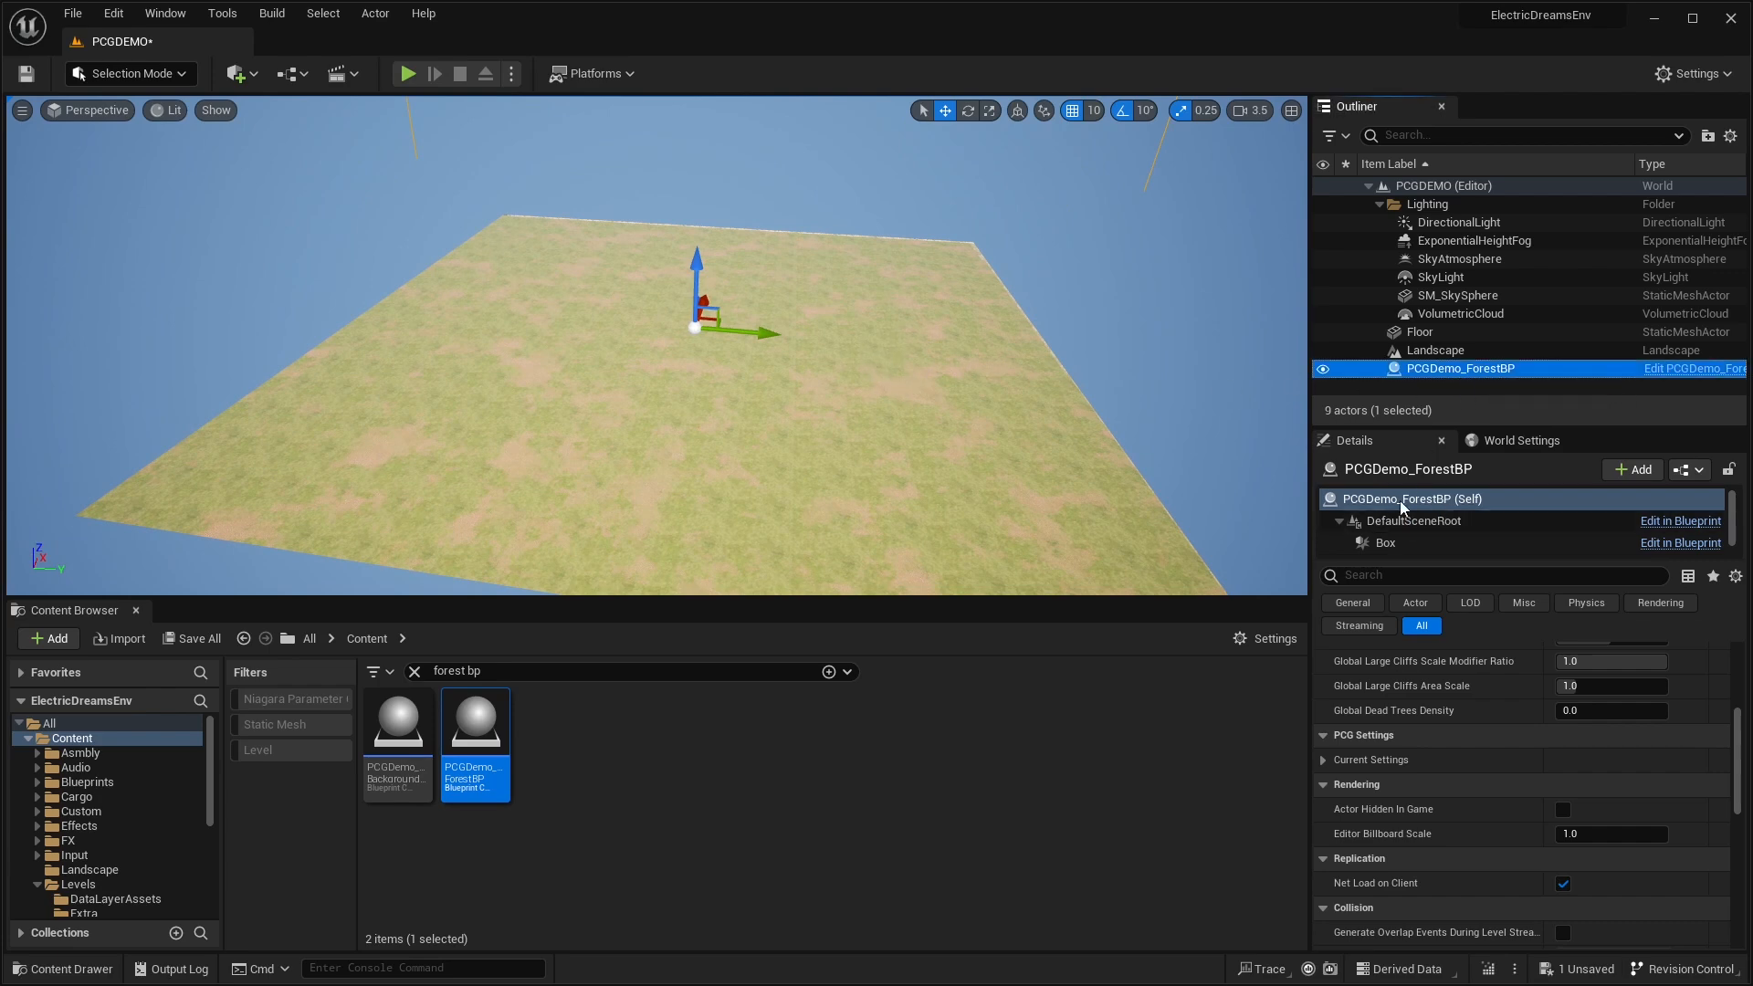
scroll(1411, 517, "down", 1)
left_click(1417, 545)
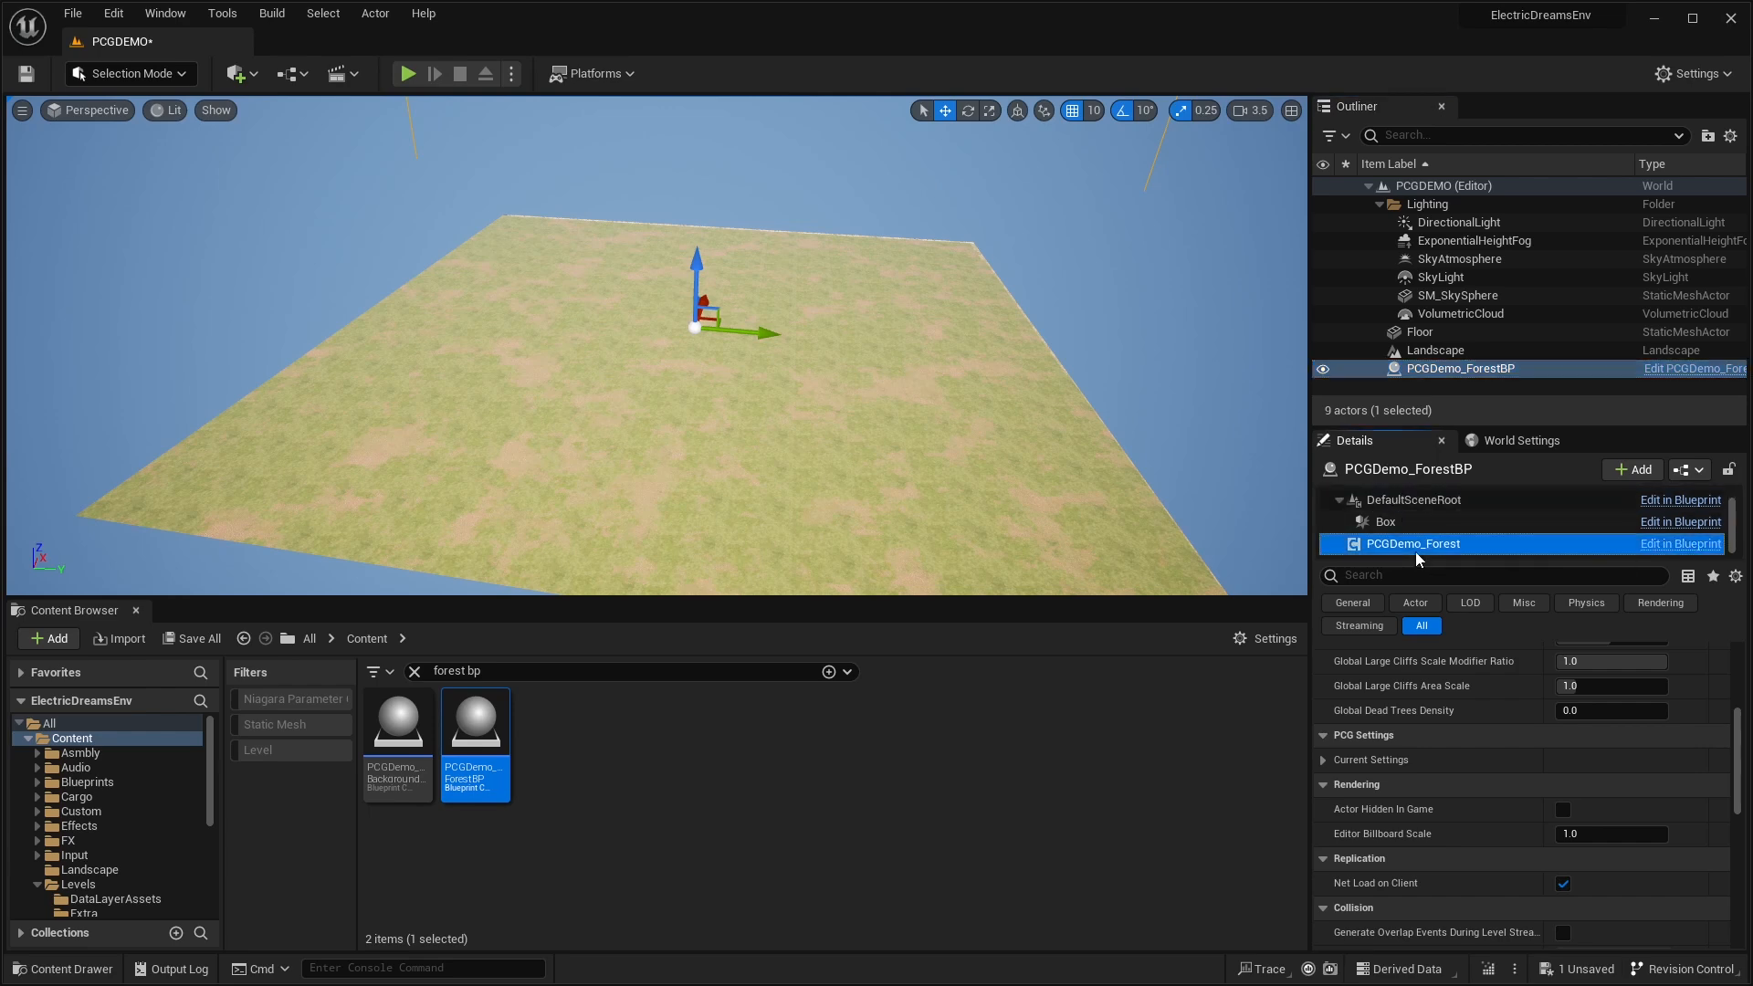
scroll(1504, 644, "up", 5)
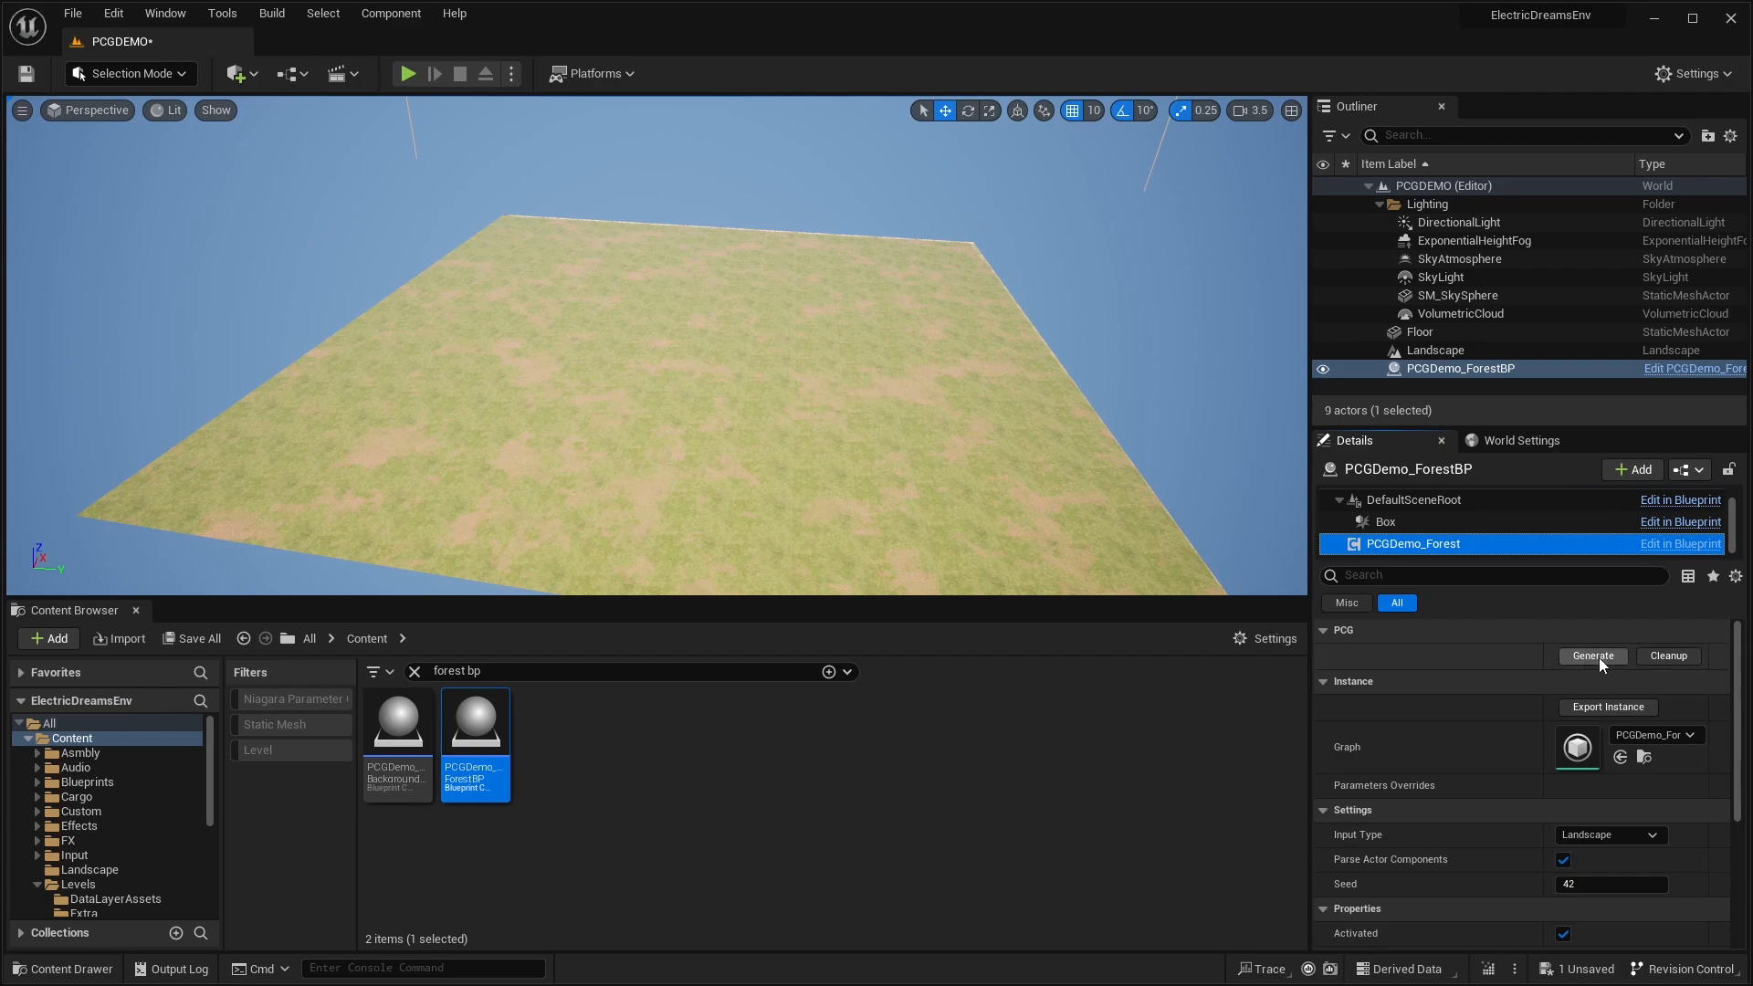
left_click(1593, 656)
key("w")
right_click_drag(1005, 358, 1031, 362)
key("w")
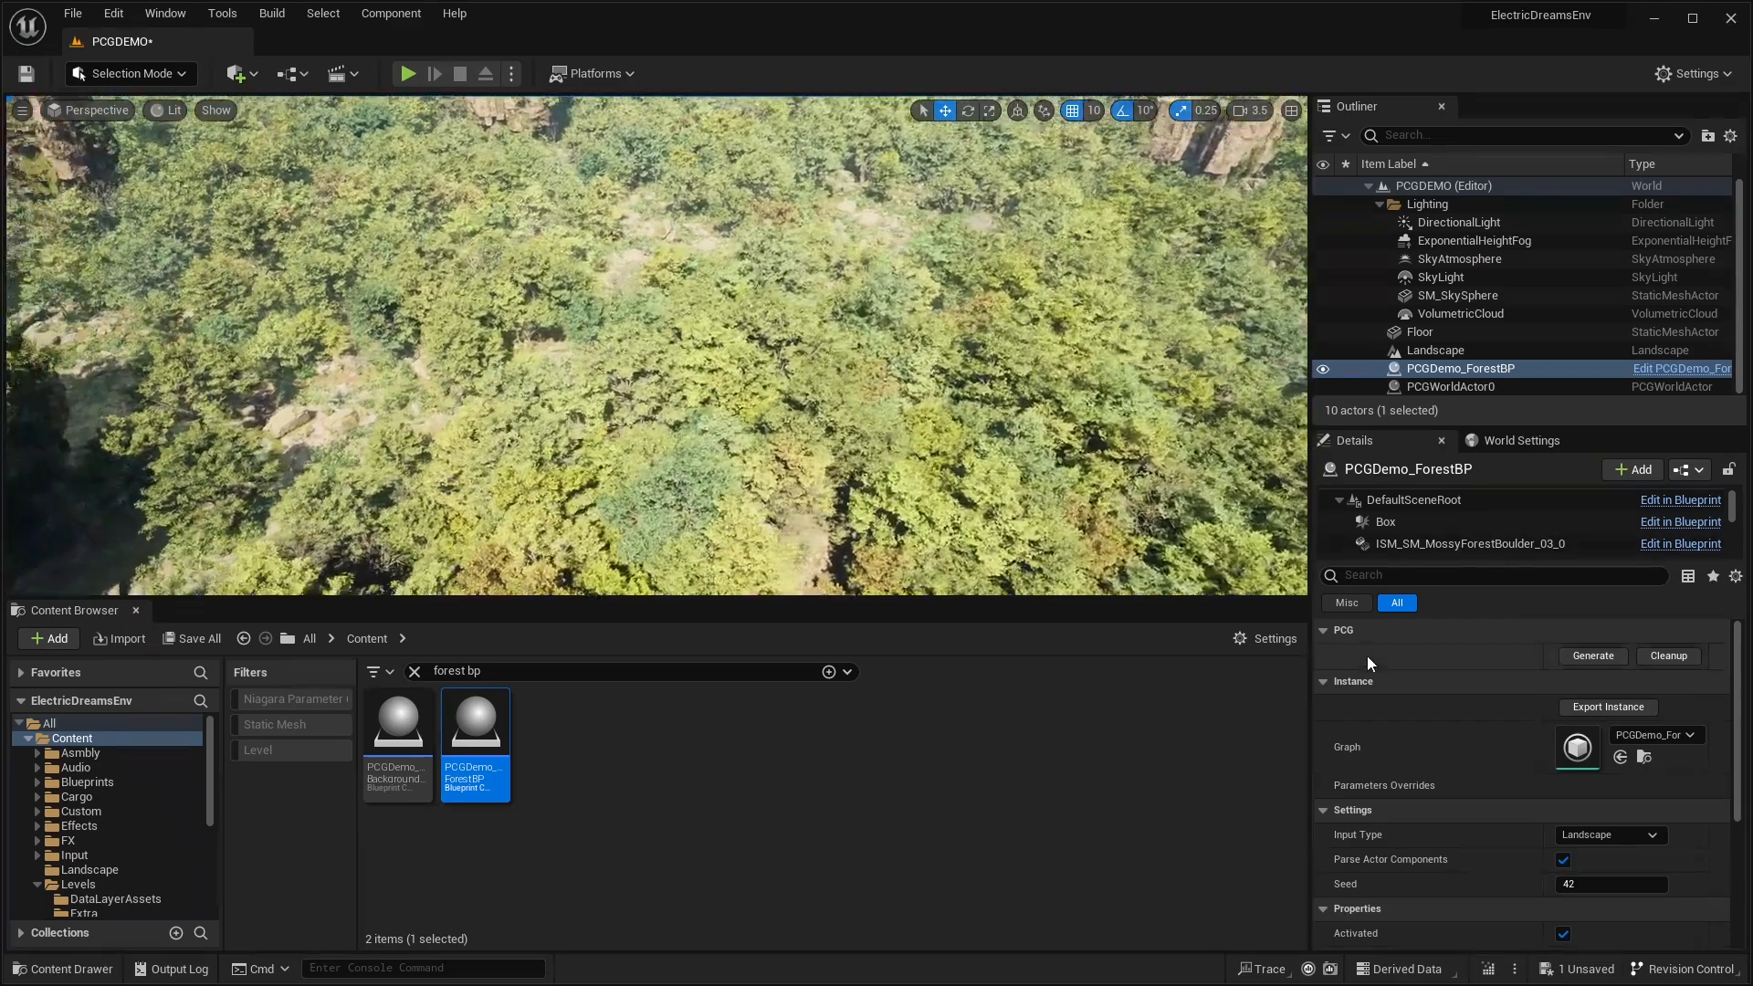
right_click_drag(1332, 626, 1288, 602)
Search the Content folder for "ditch bp" and place the PCGDemo_DitchBP blueprint within the forest
left_click(414, 671)
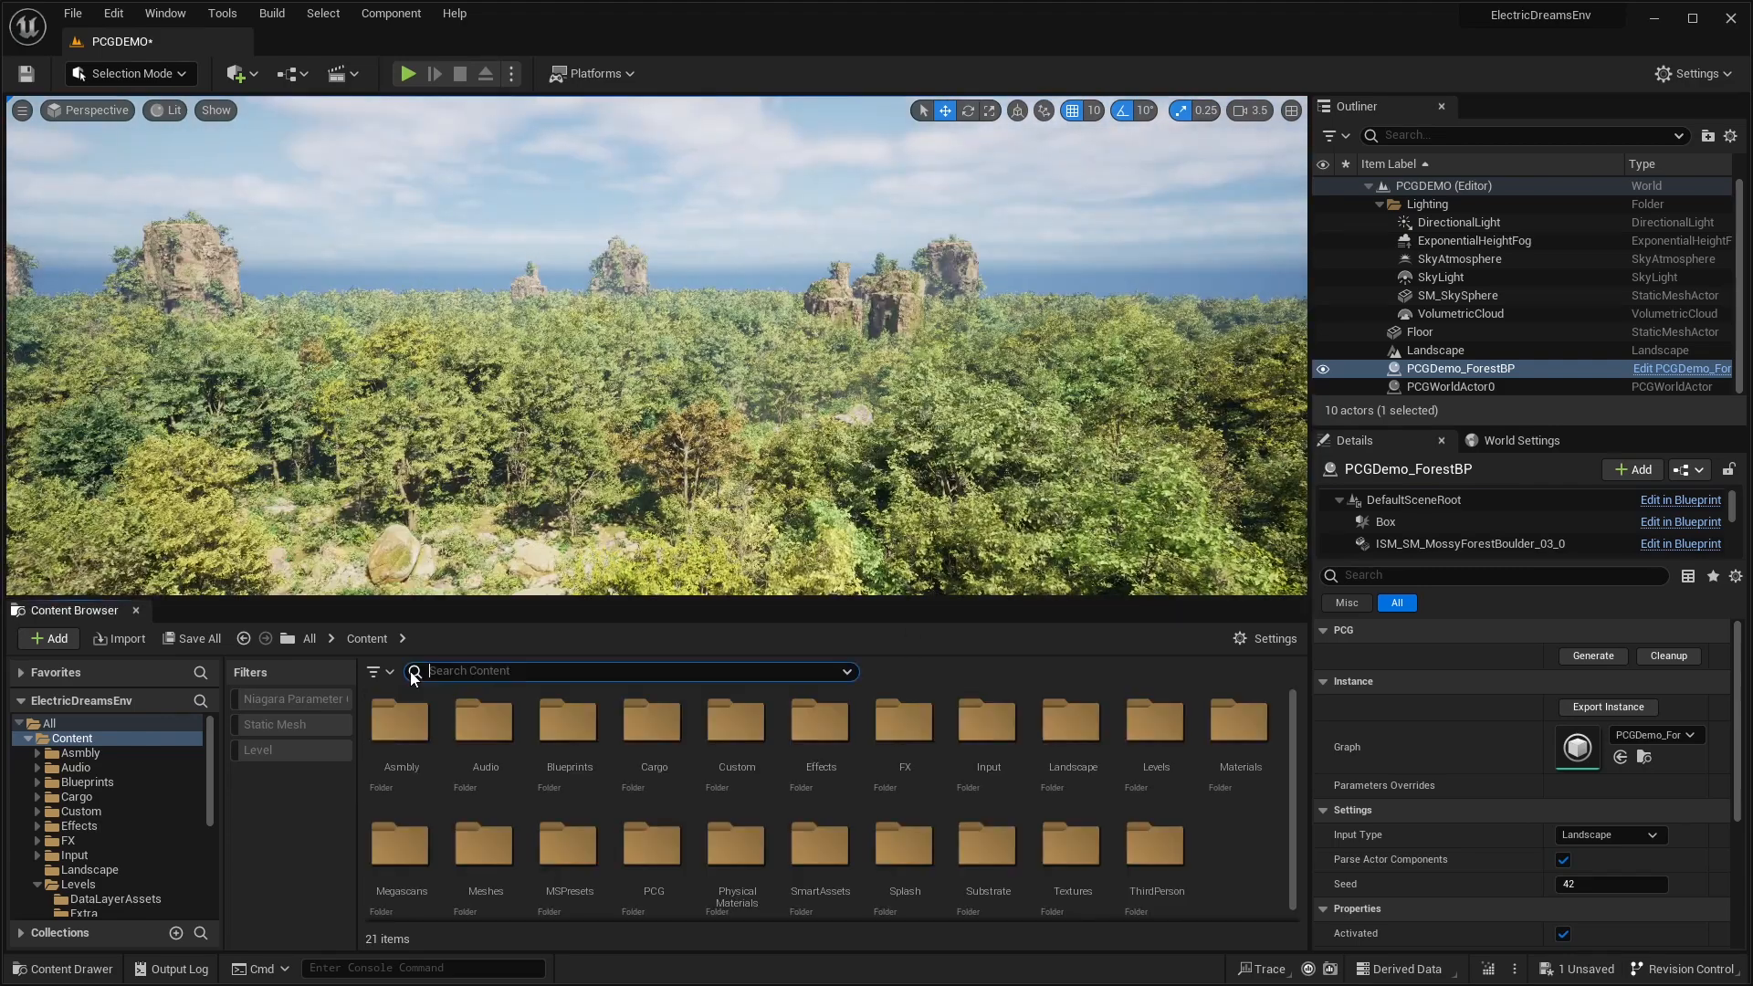
right_click_drag(961, 373, 945, 381)
key("w")
right_click_drag(995, 539, 995, 456)
left_click(627, 675)
type("ditch bp")
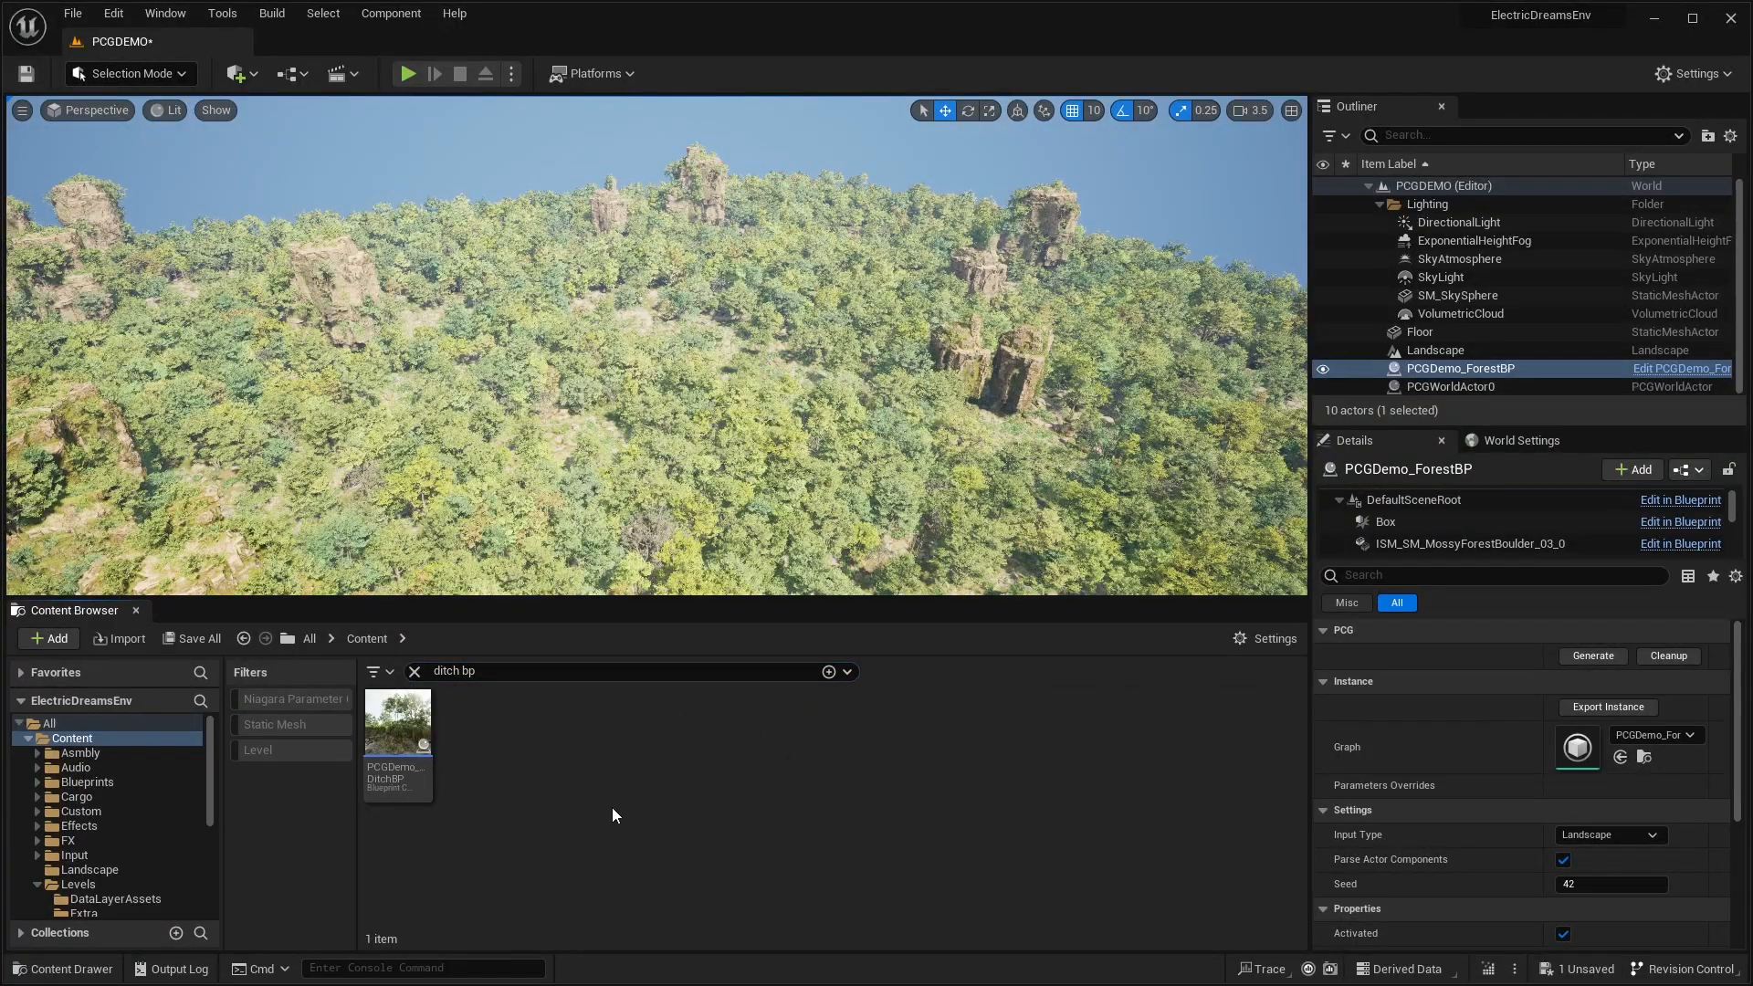
left_click(415, 726)
left_click_drag(667, 474, 668, 474)
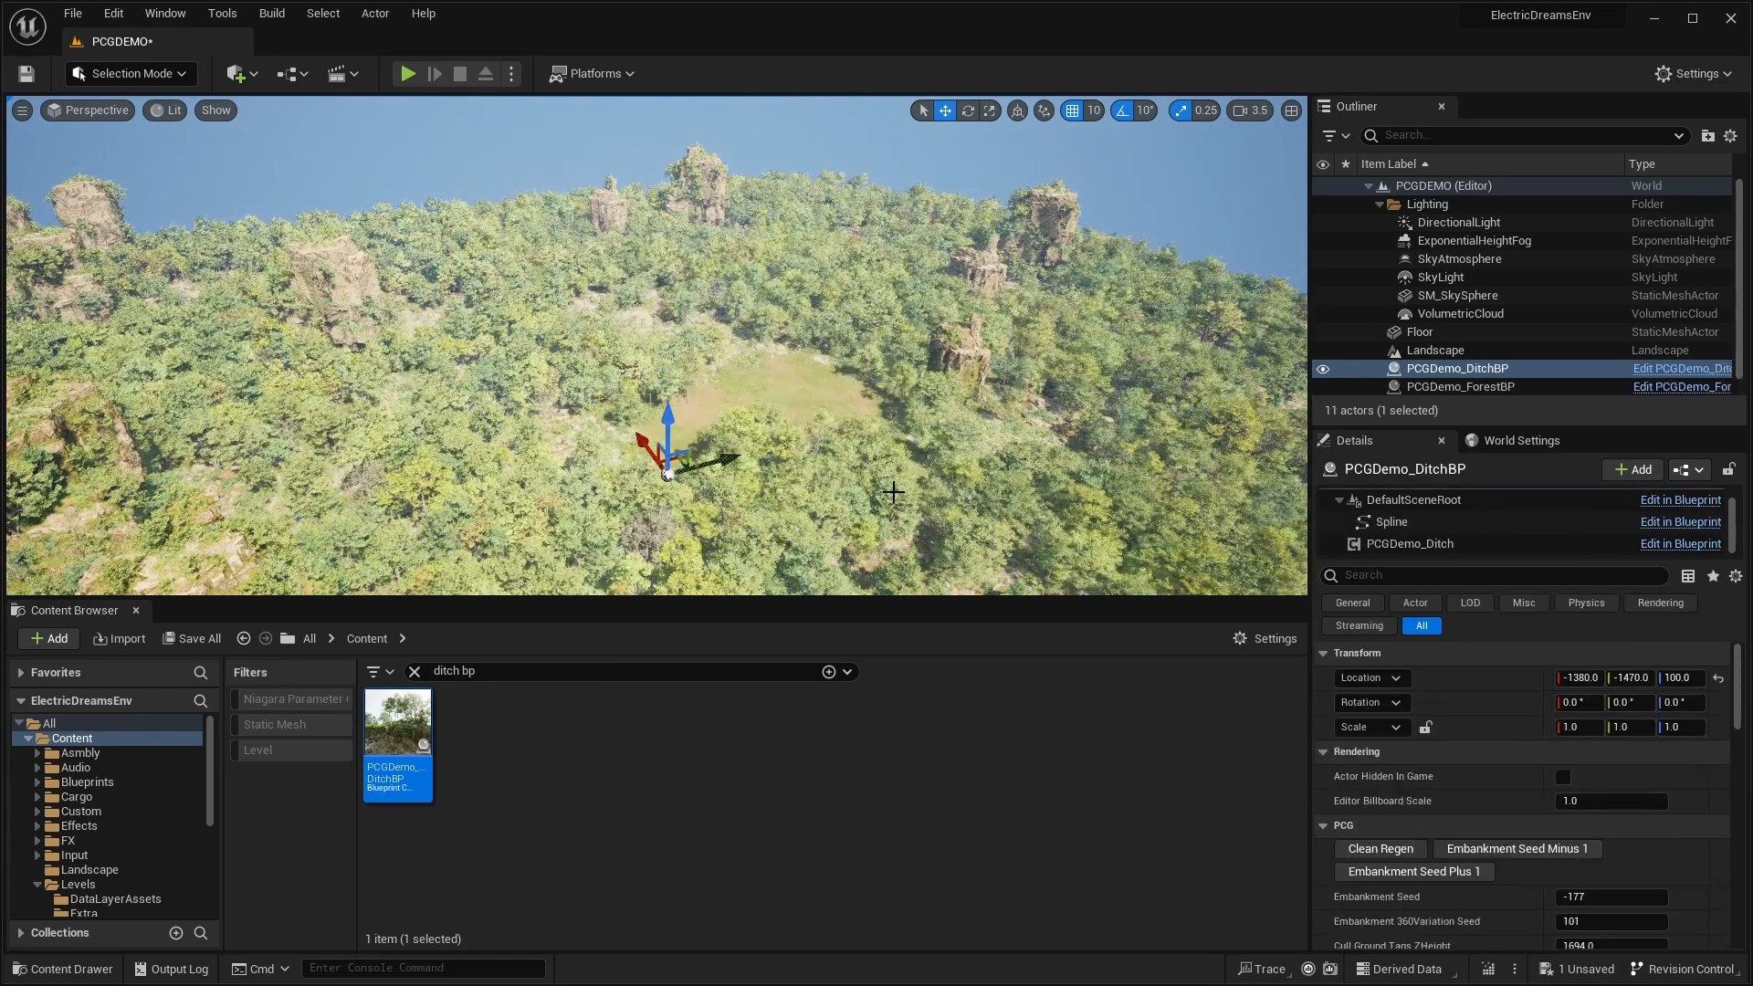
Select points along the PCGDemo_DitchBP spline and reposition them to reshape the clearing's outline
right_click_drag(956, 447, 856, 474)
key("w")
key("s")
key("d")
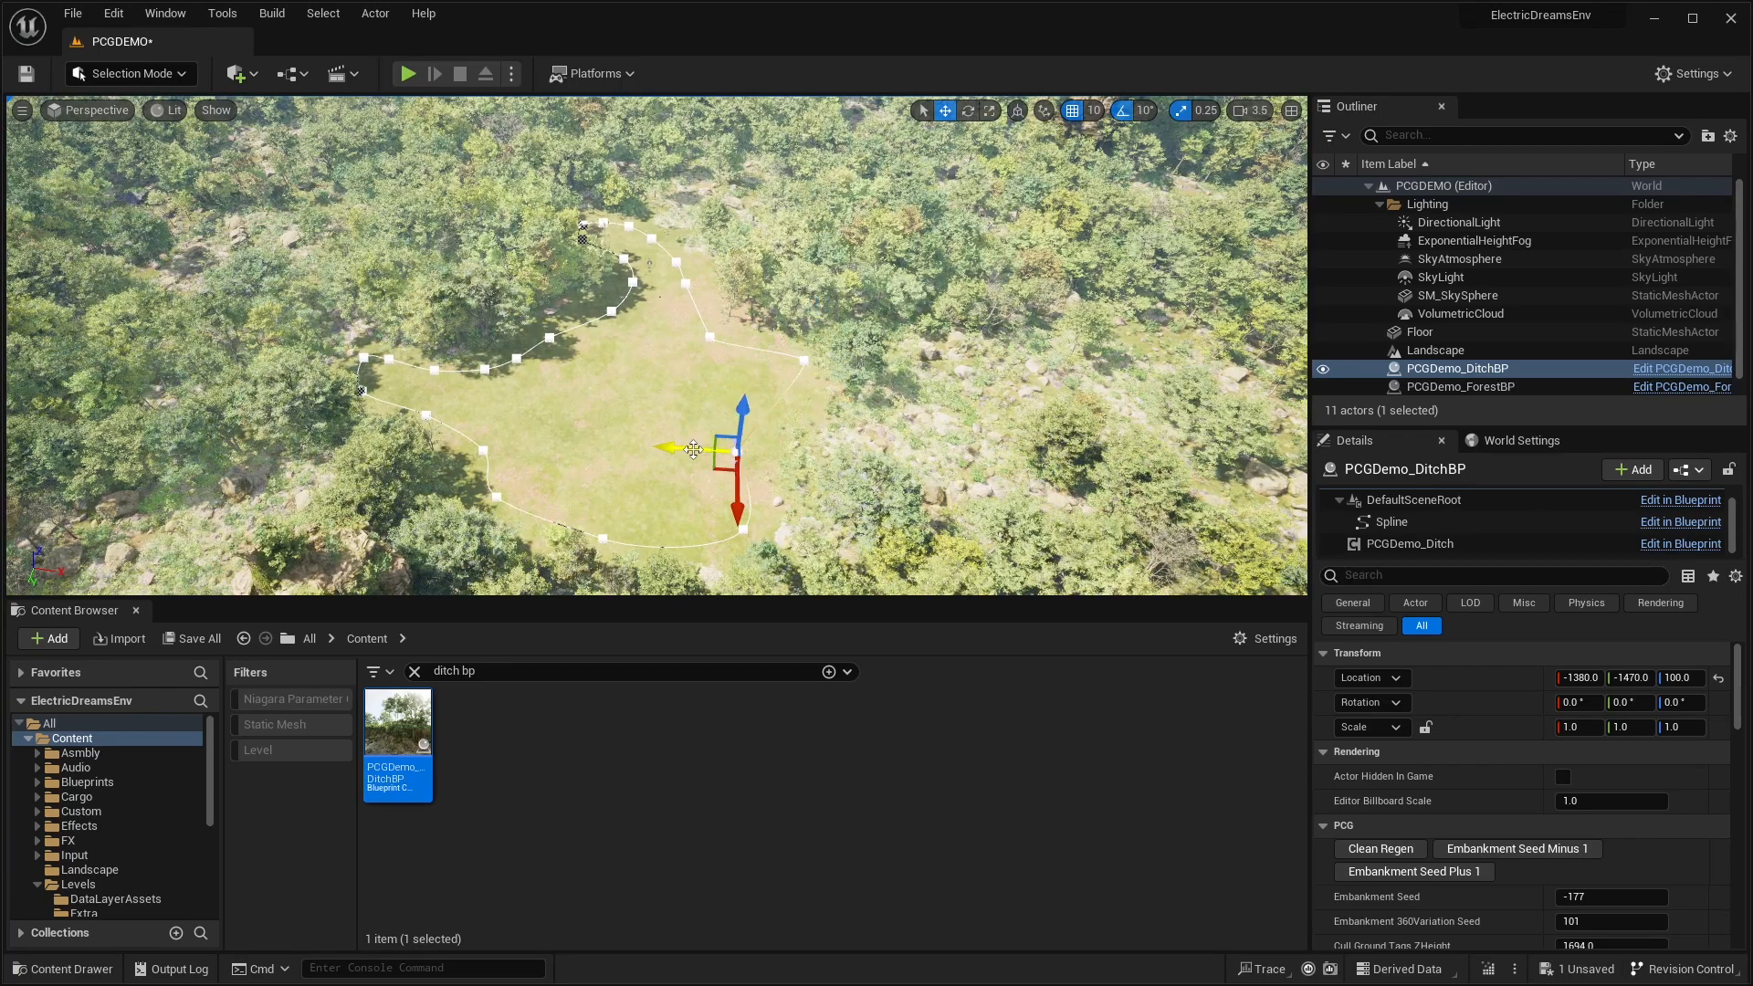
right_click_drag(748, 402, 950, 388)
key("a")
right_click_drag(687, 393, 696, 393)
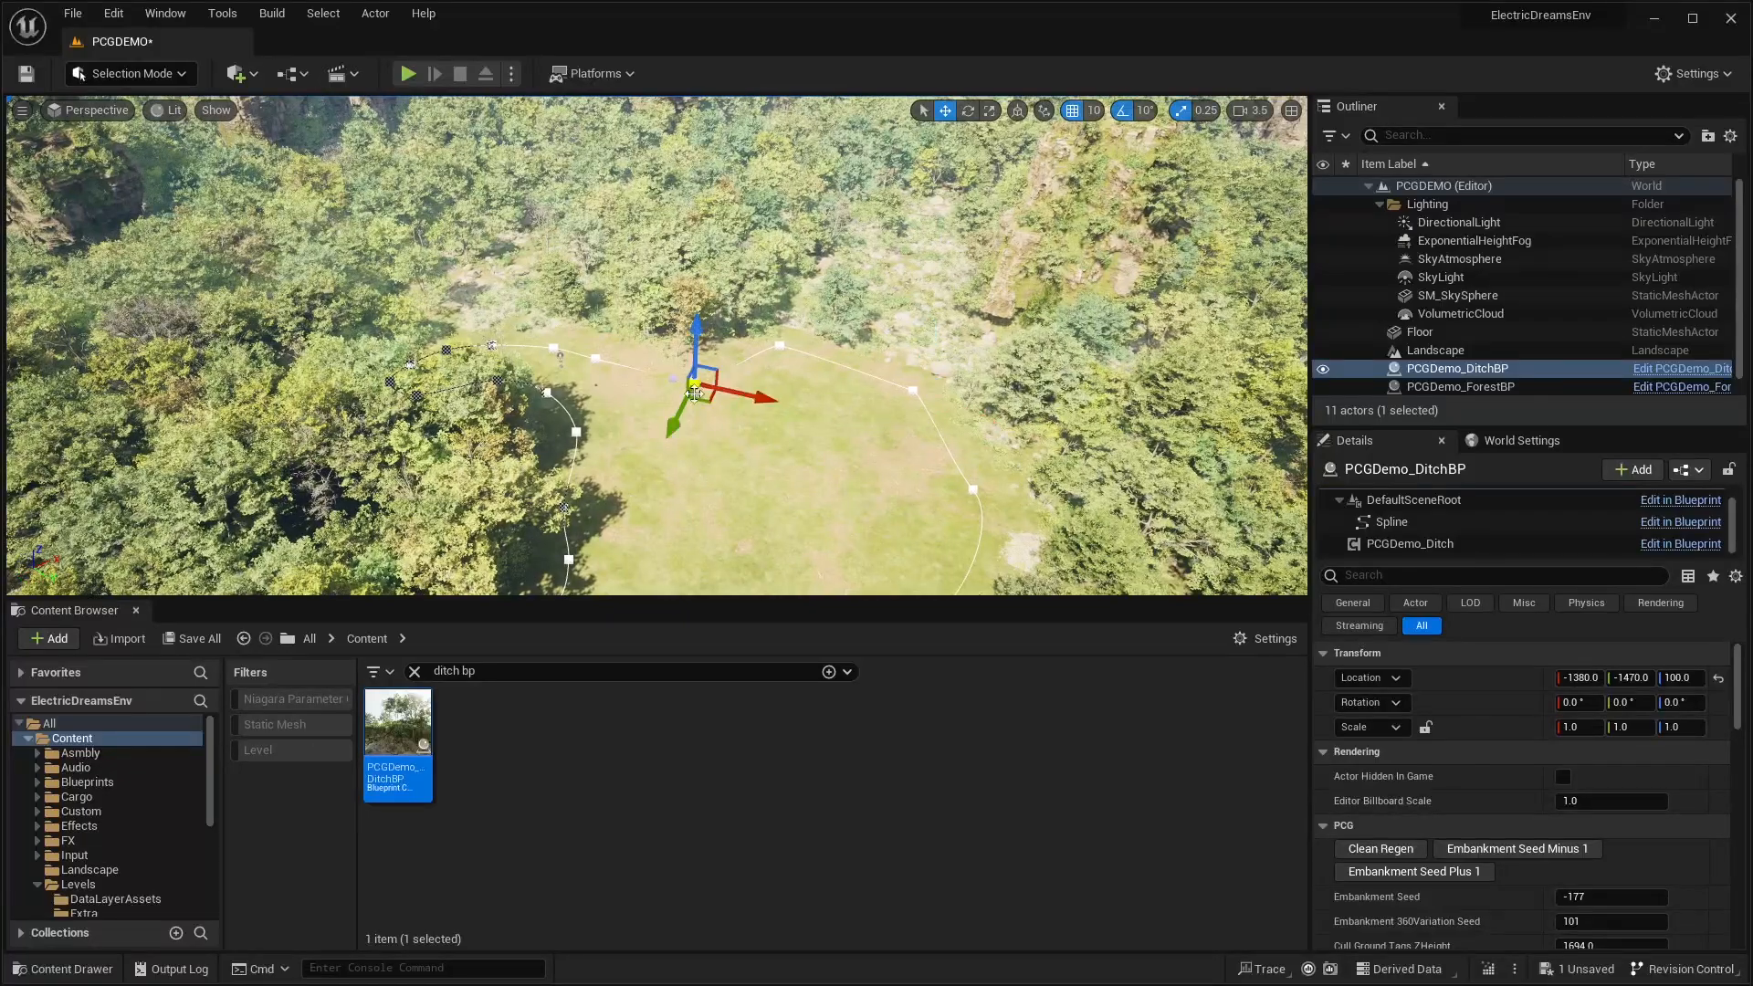
key("d")
right_click_drag(867, 364, 584, 402)
right_click_drag(650, 450, 712, 450)
left_click(706, 396)
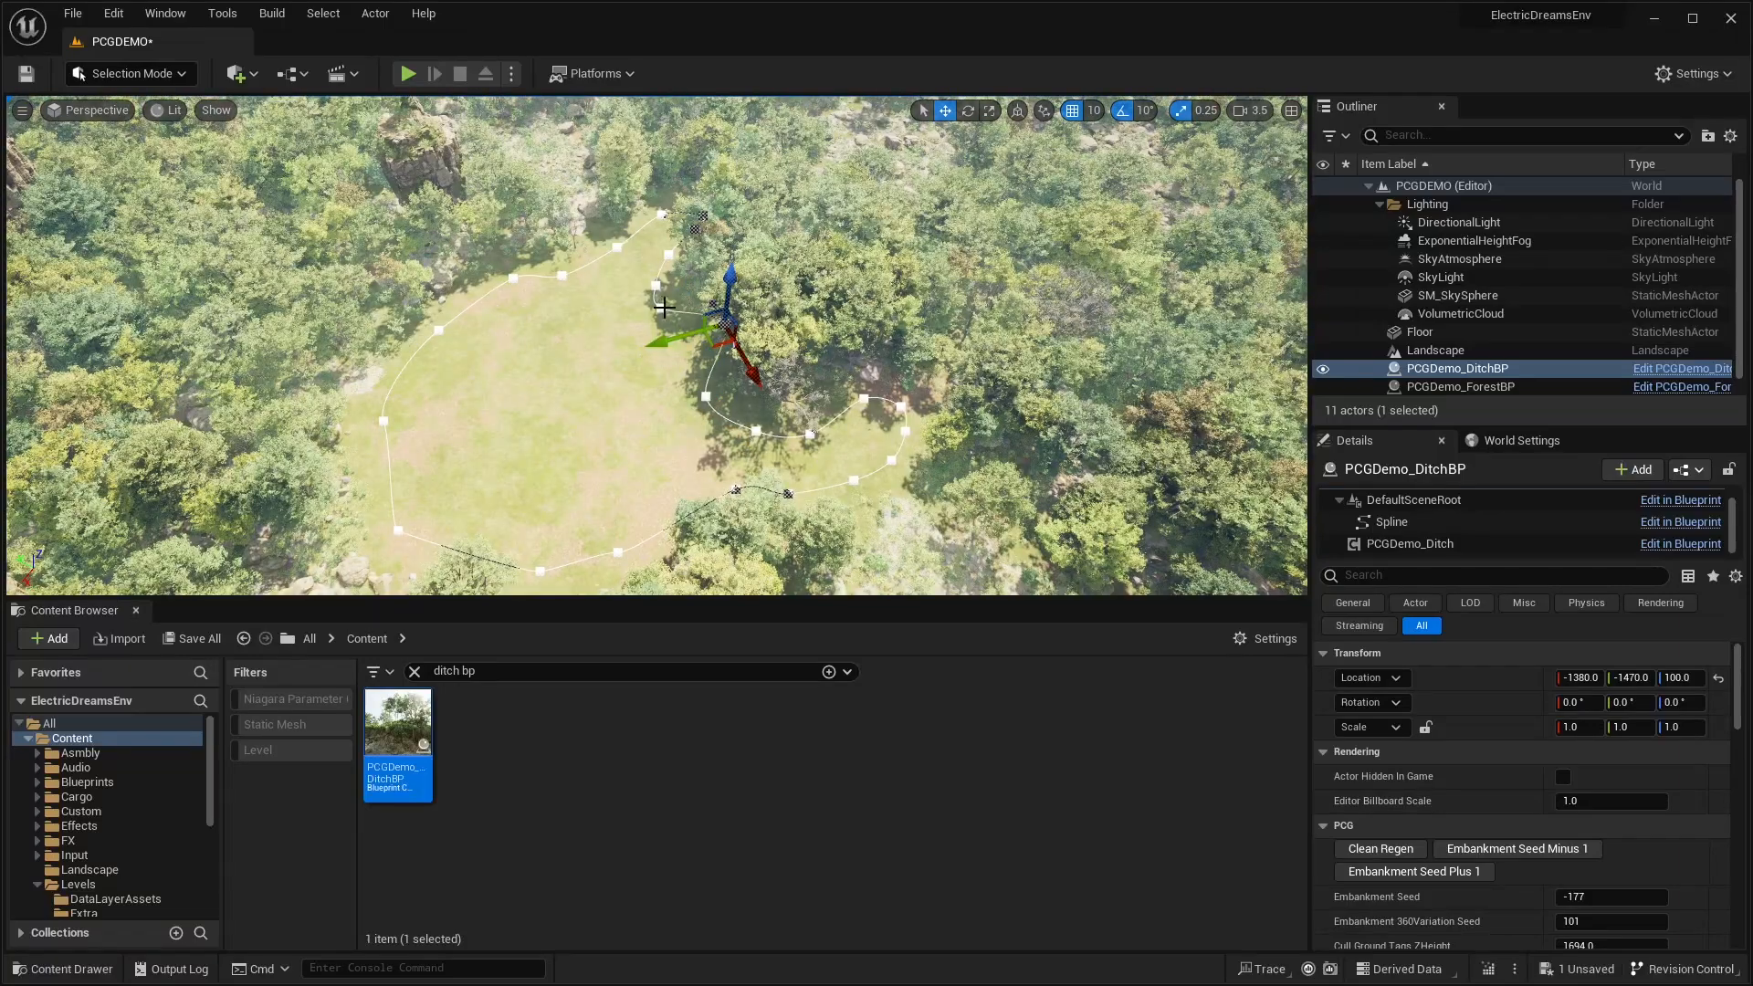
left_click(660, 308)
right_click_drag(624, 408, 624, 409)
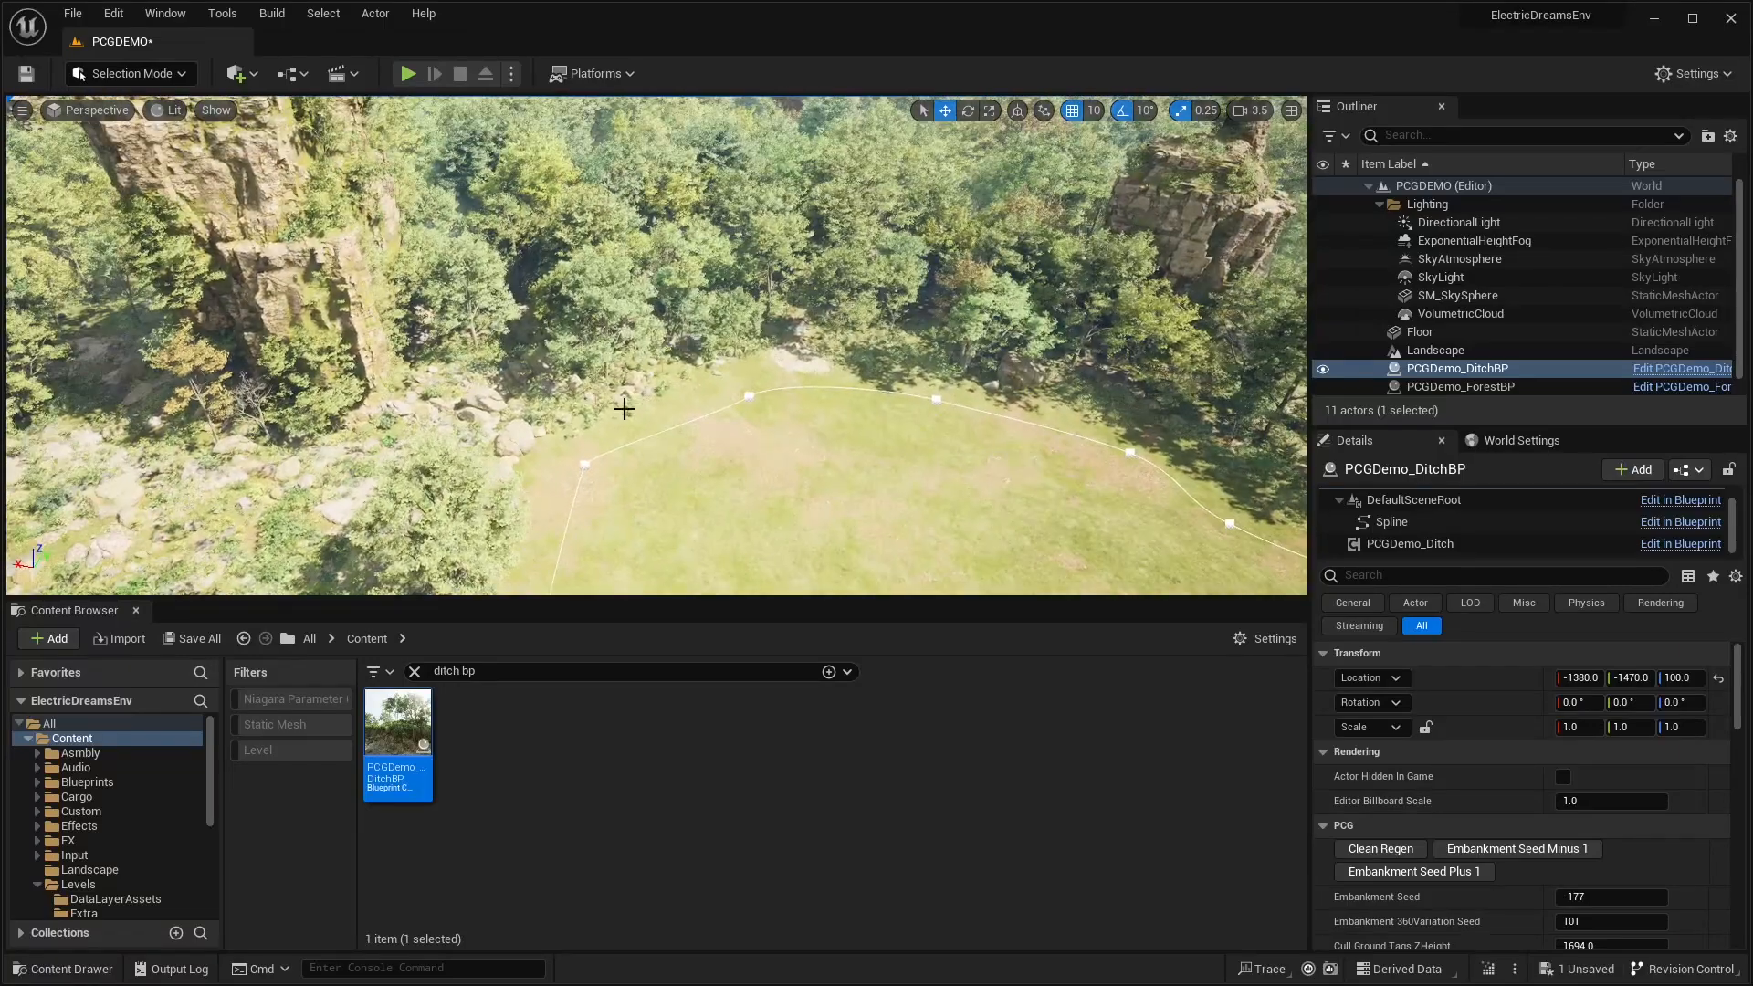
Widen the far edge of the ditch spline by moving its points outward, and save the level
left_click(585, 464)
right_click_drag(726, 455, 658, 455)
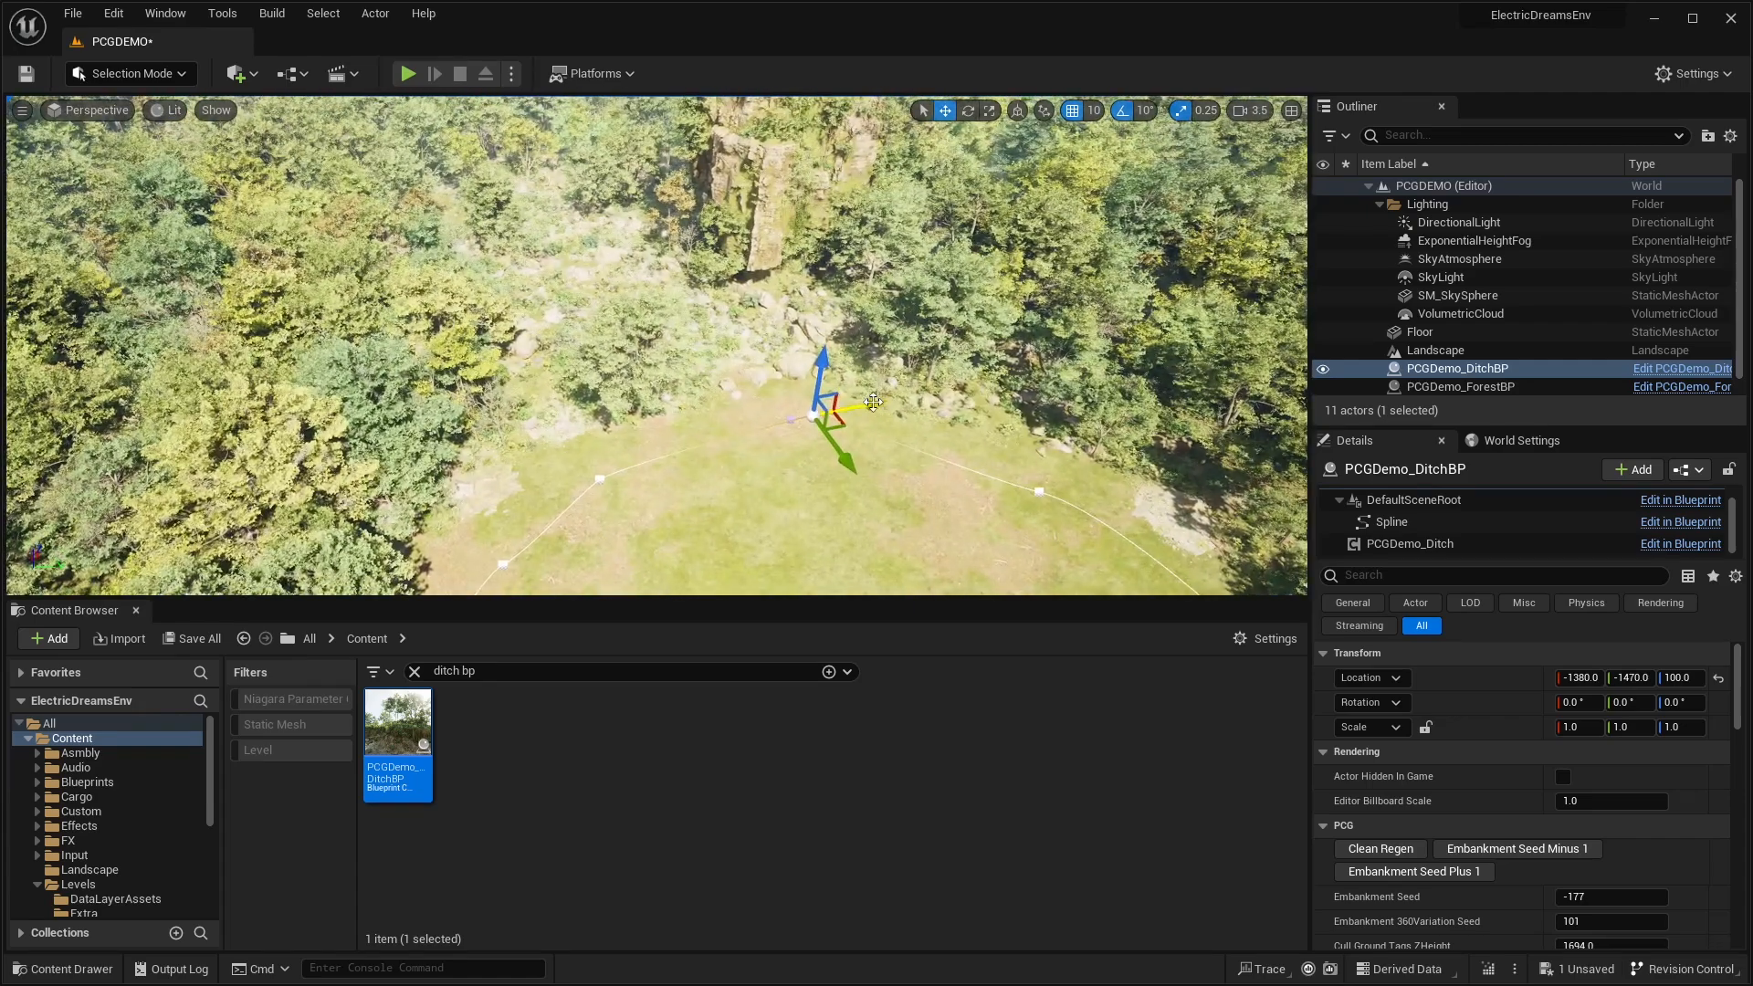
left_click_drag(865, 402, 744, 456)
right_click_drag(630, 408, 630, 408)
left_click(629, 408)
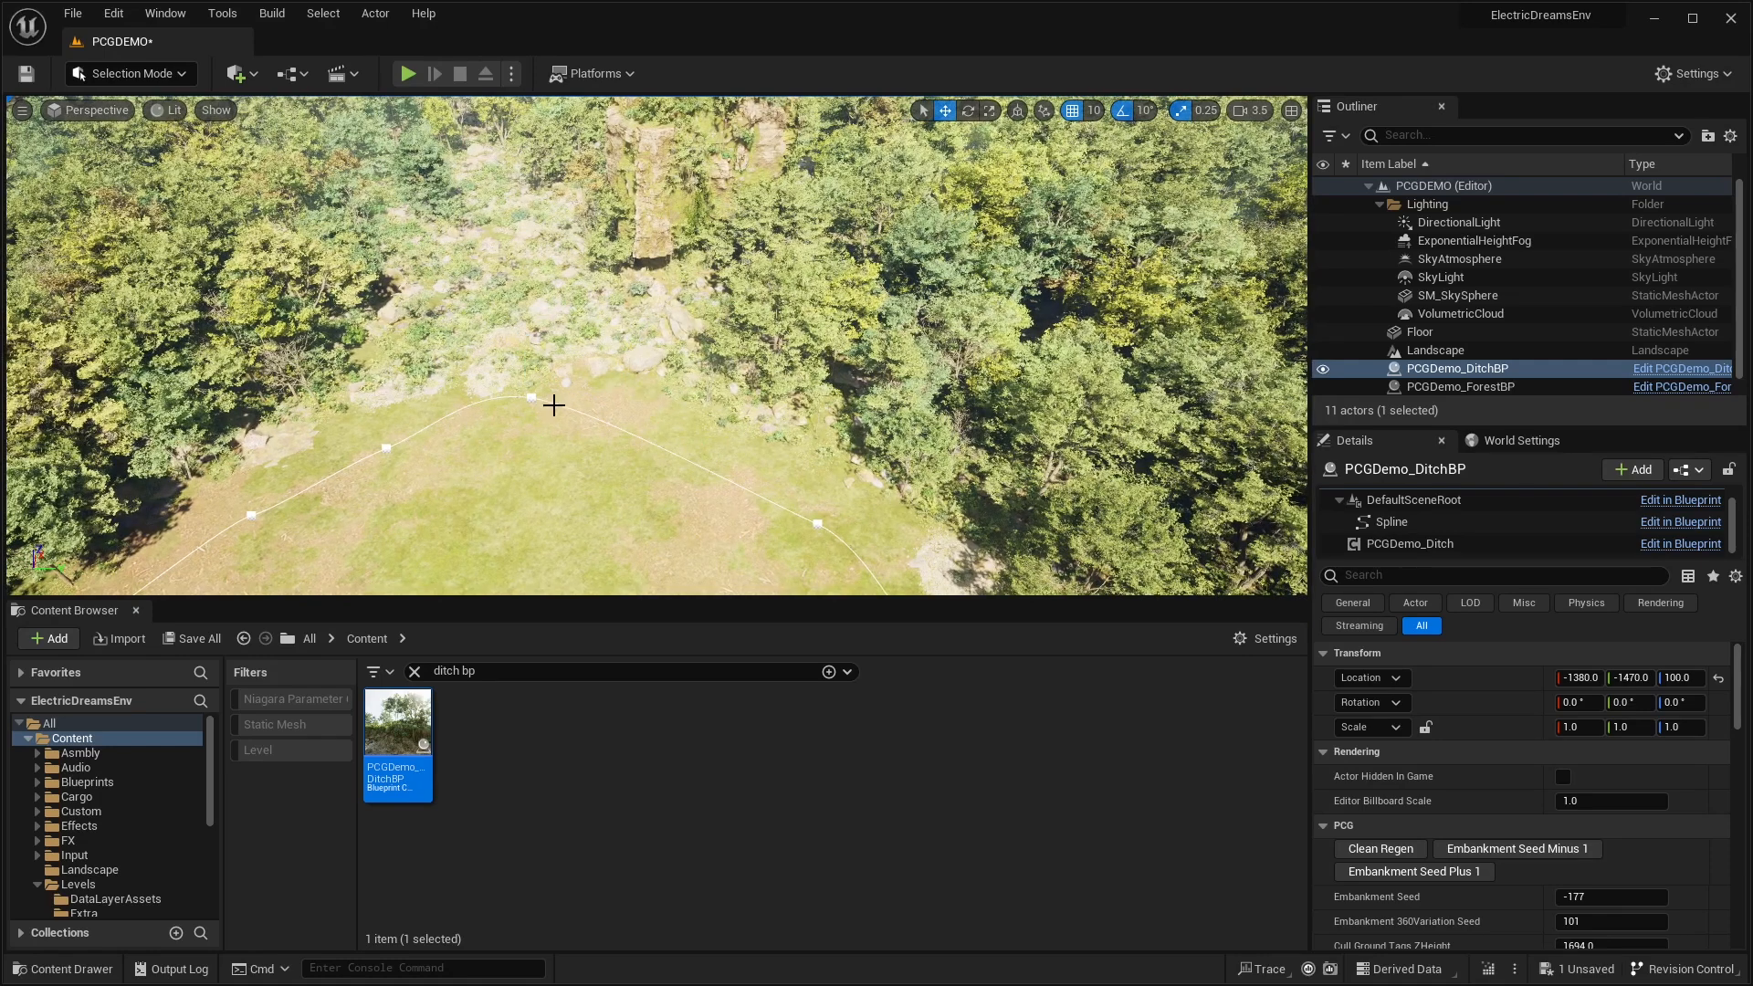
left_click_drag(555, 402, 619, 411)
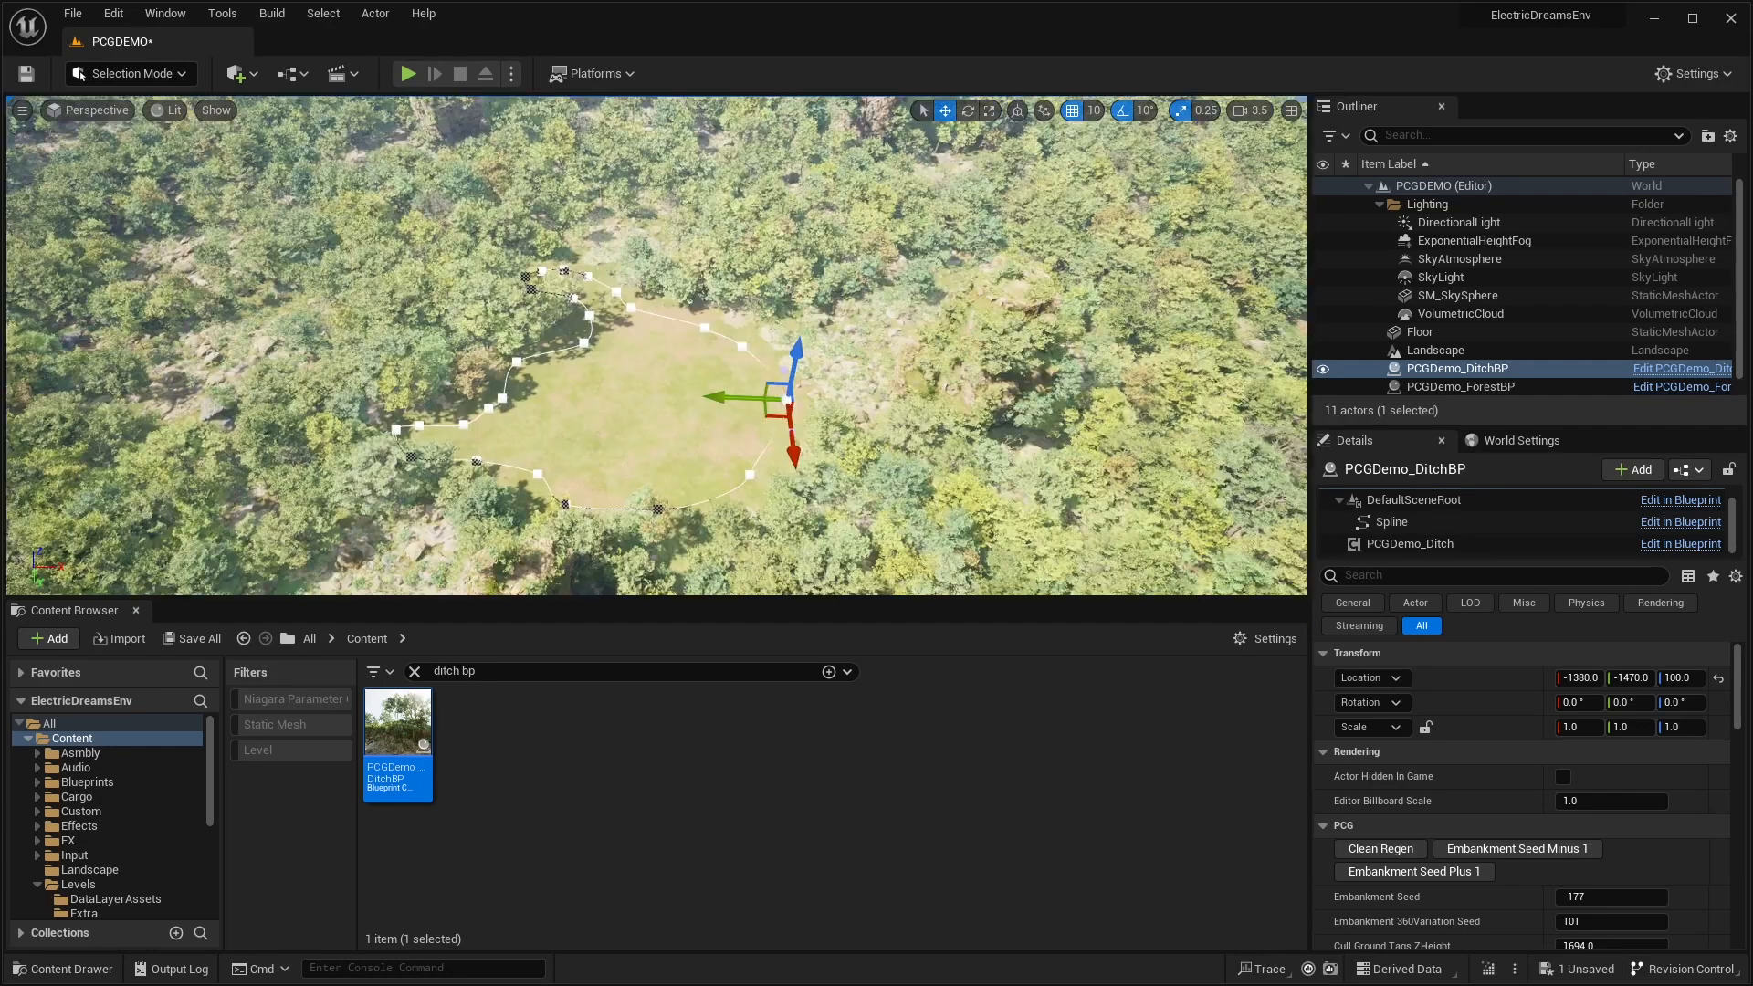
right_click_drag(843, 404, 843, 404)
left_click(26, 76)
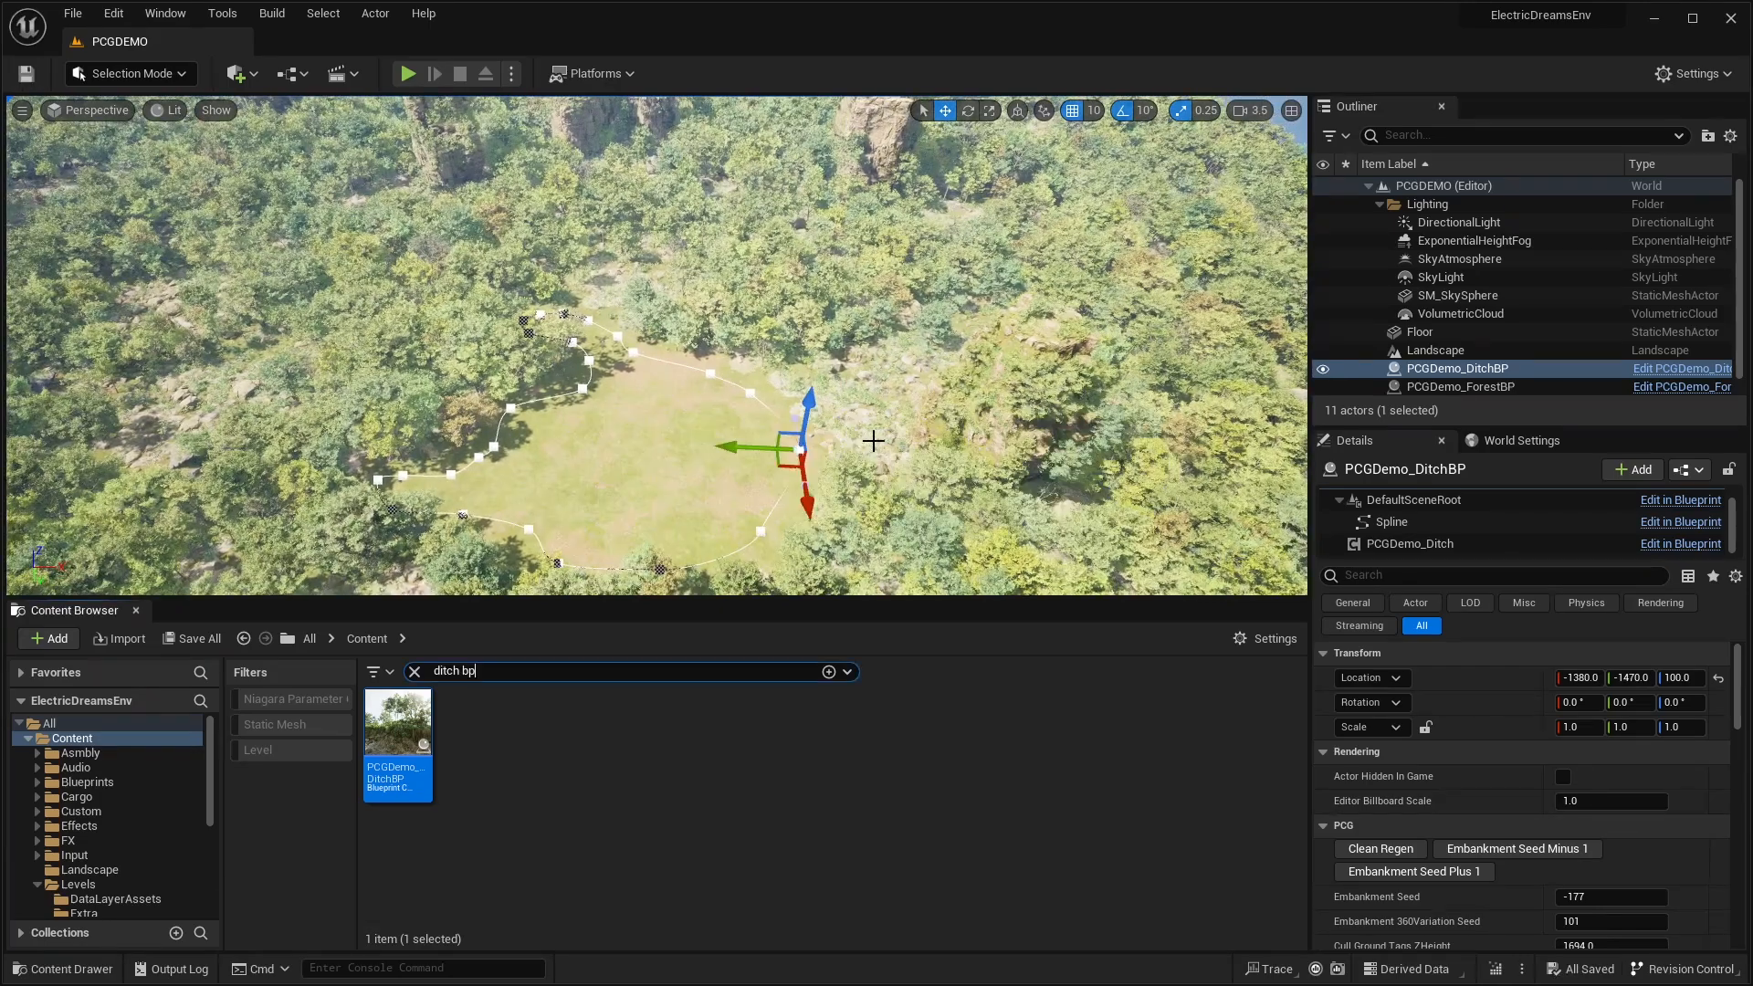
Search the Content folder for "ground bp" and place the PCGDemo_GroundBP blueprint inside the clearing outlined by the ditch spline
mouse_move(640, 361)
right_mouse_down()
mouse_move(640, 429)
mouse_move(641, 361)
right_mouse_up()
right_click_drag(902, 455, 901, 392)
right_click_drag(623, 324, 440, 324)
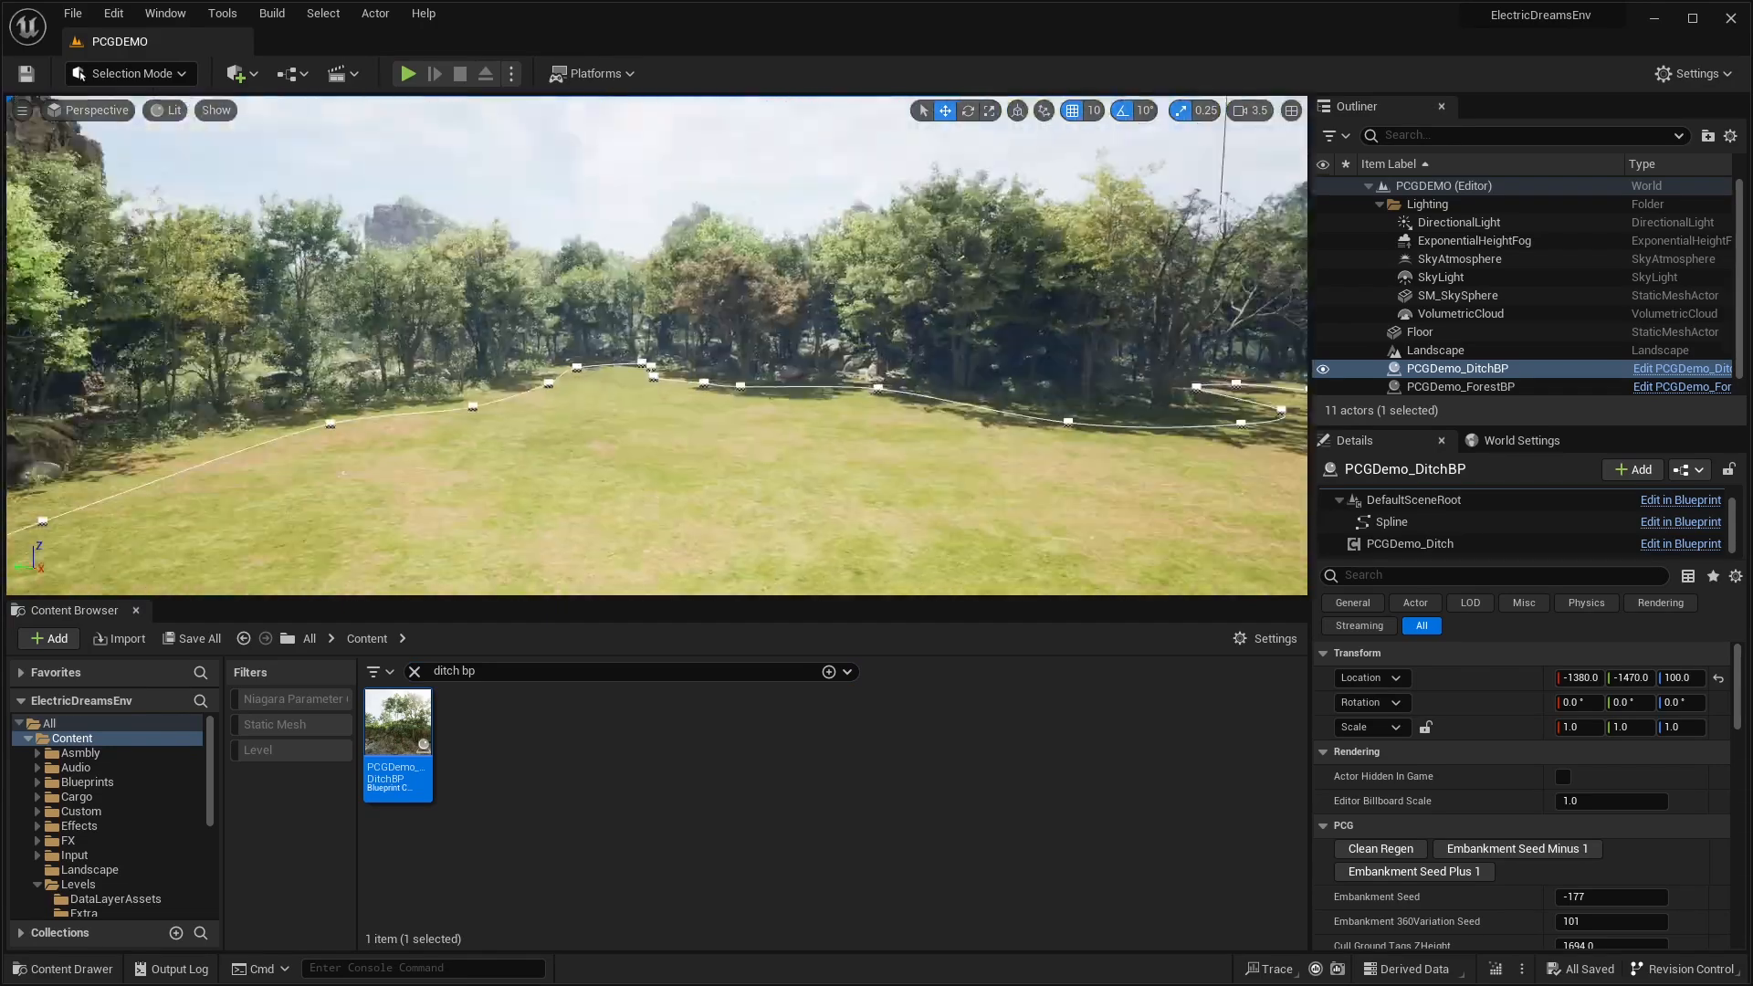
right_click_drag(680, 390, 630, 391)
right_click_drag(798, 474, 758, 473)
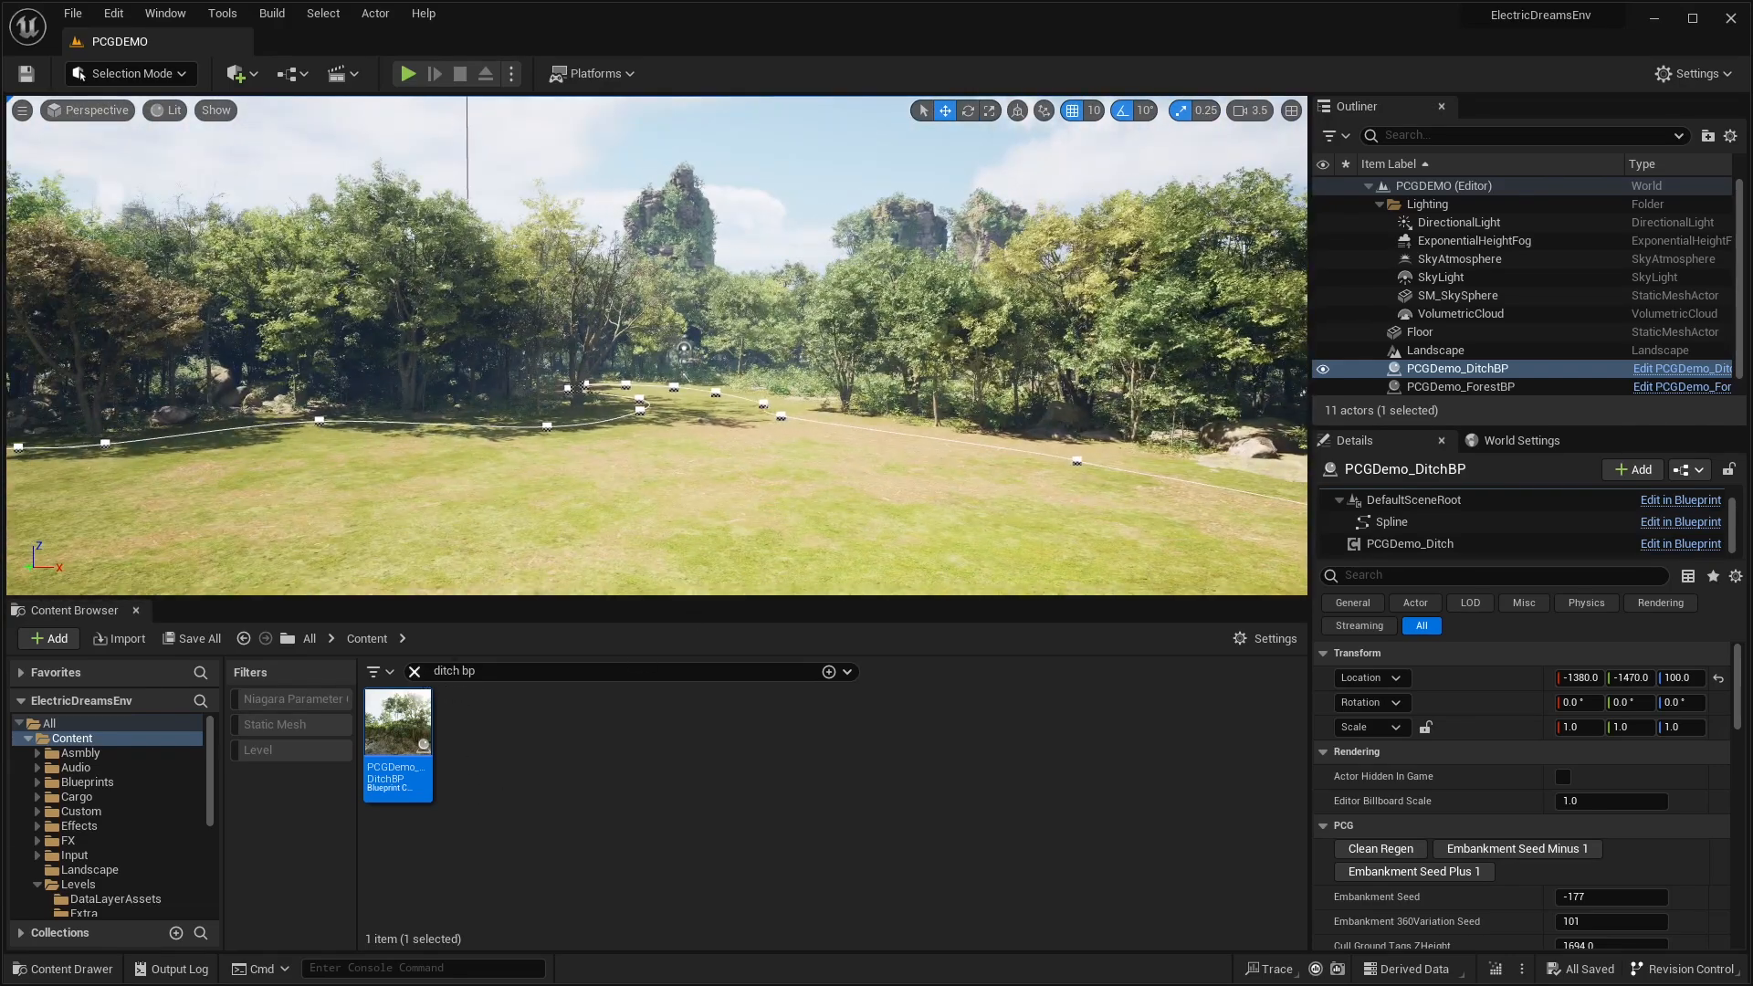
right_click_drag(942, 444, 943, 484)
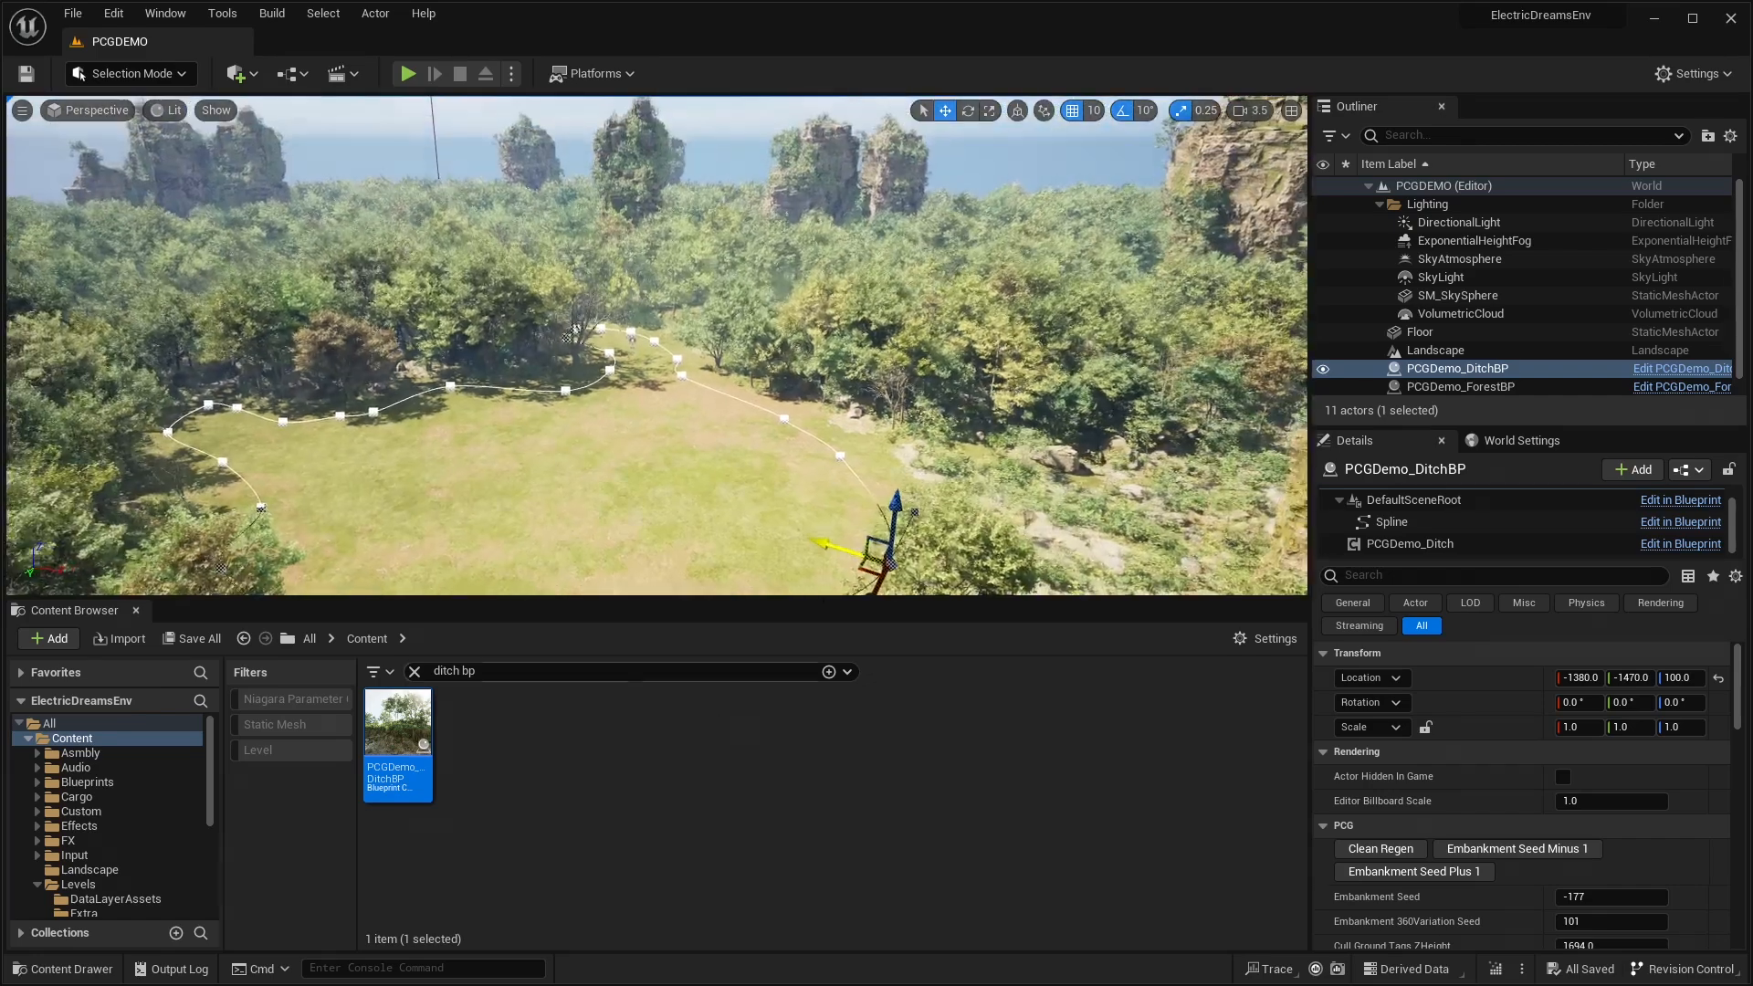
type("ground bp")
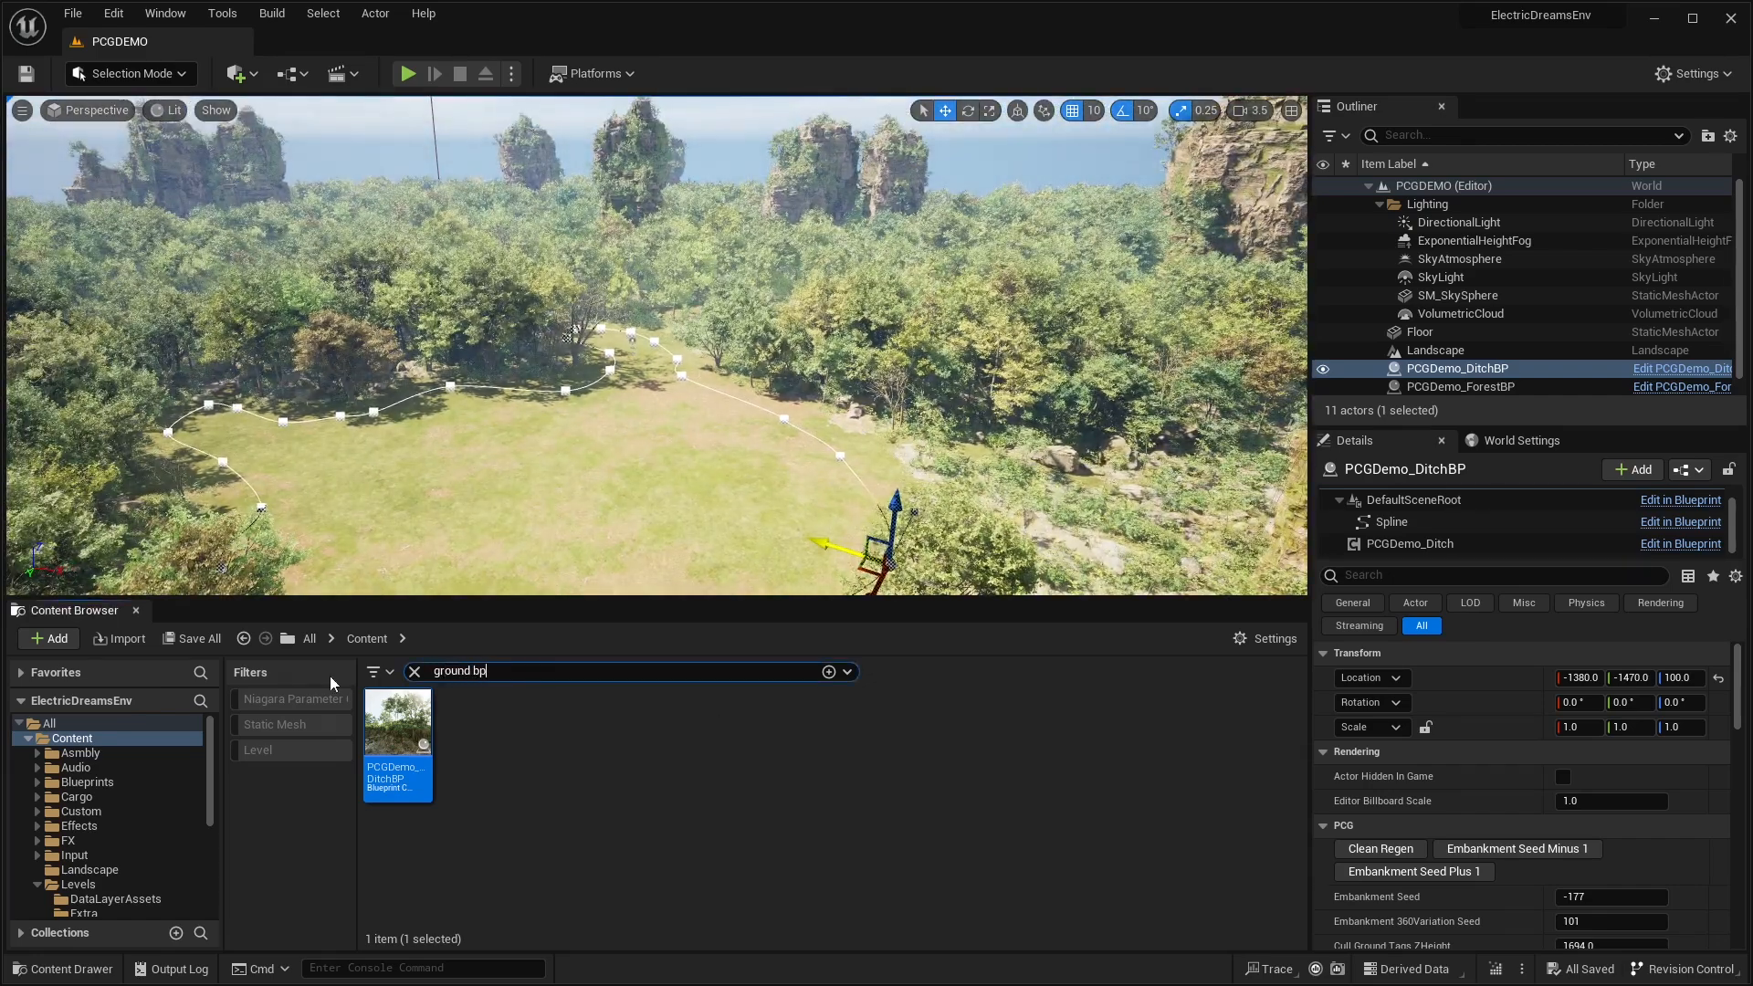
key("Return")
left_click(981, 863)
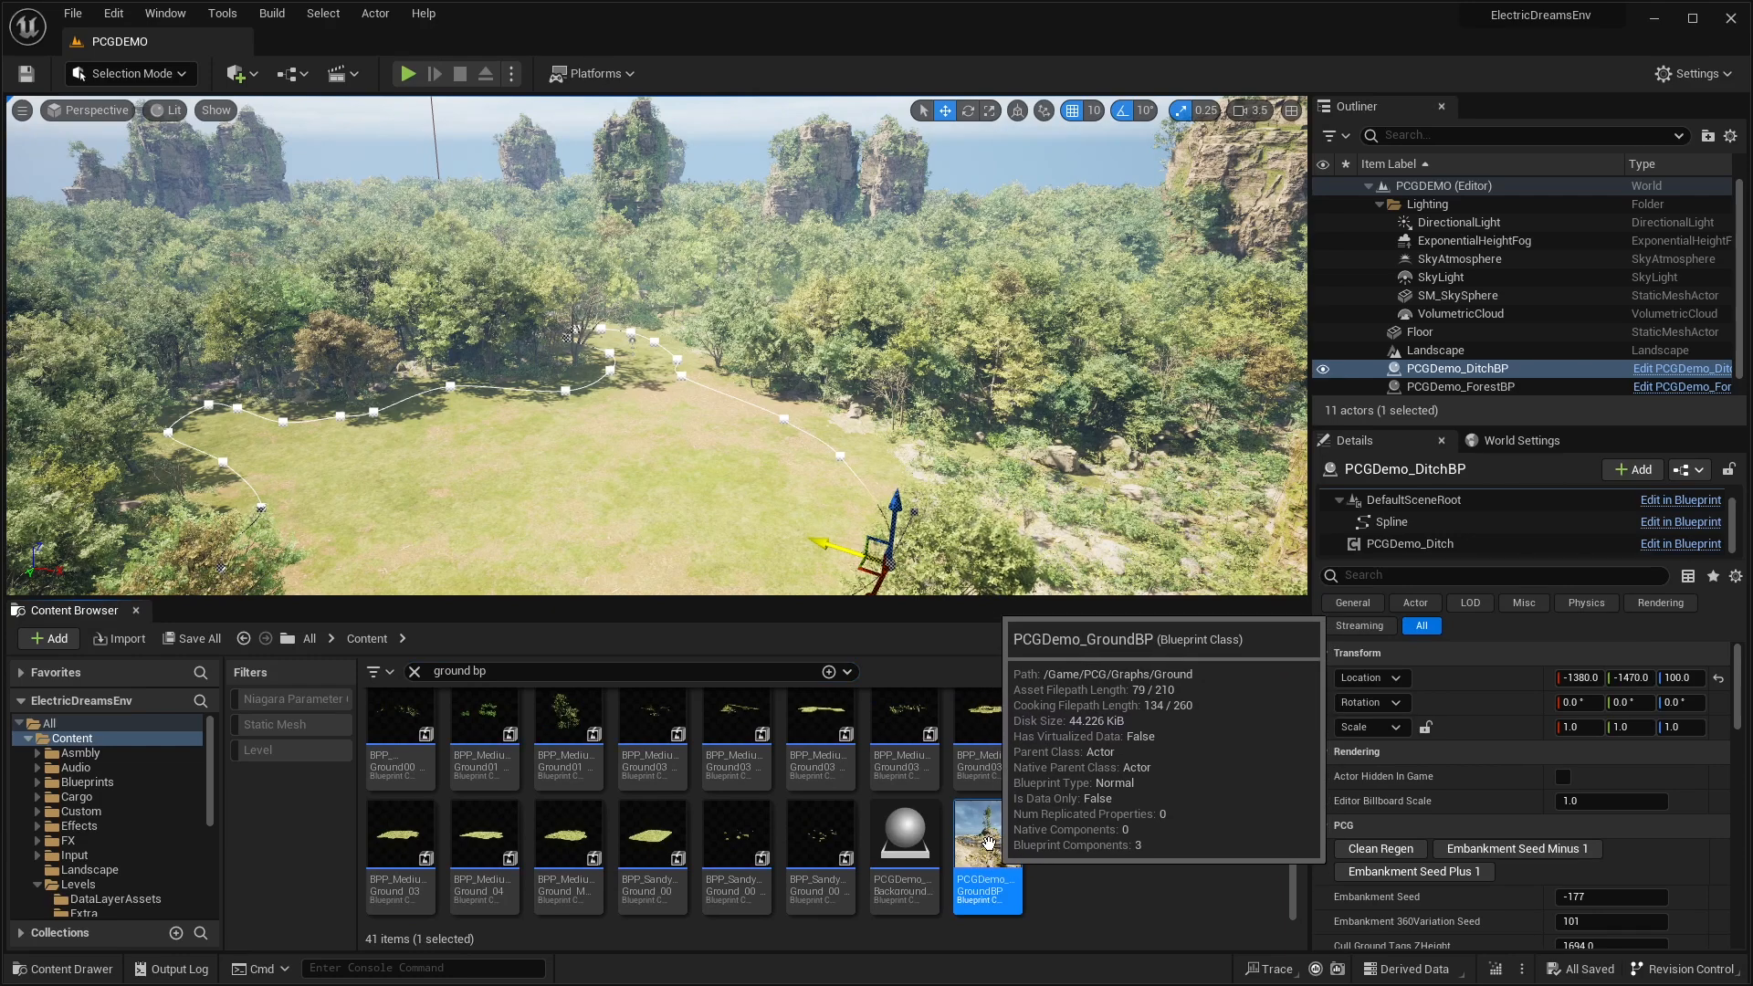
left_click_drag(995, 847, 630, 443)
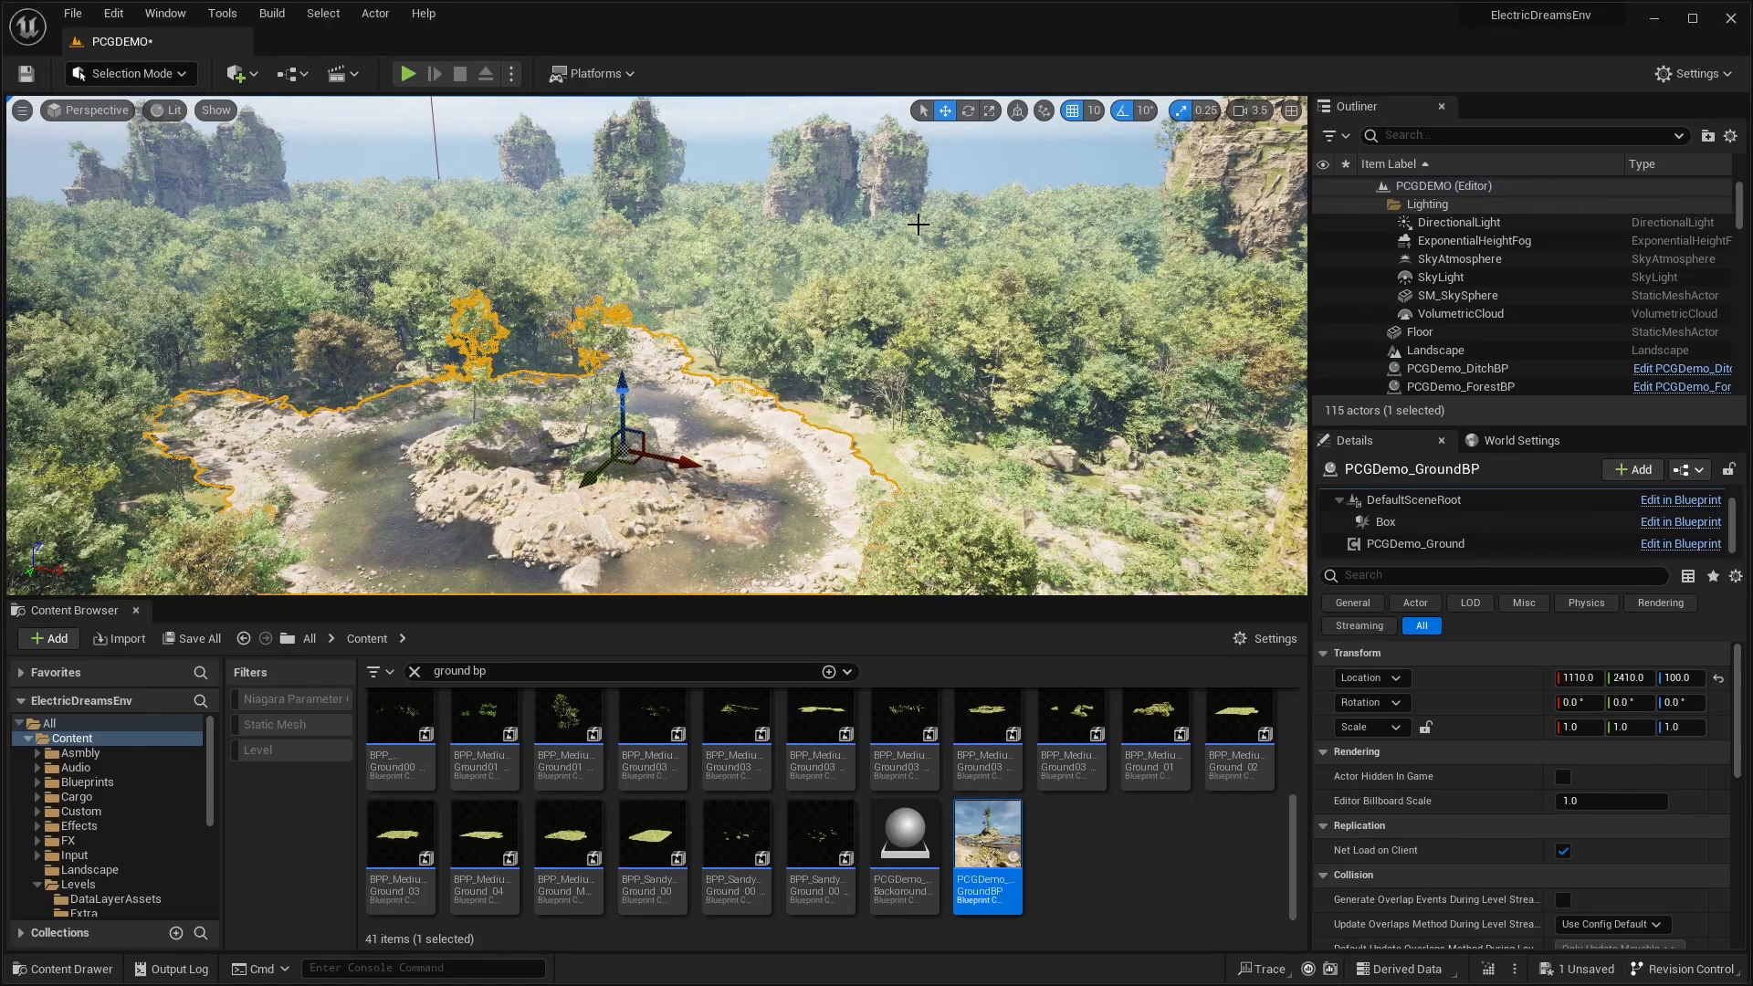
Generate the ditch banks by running Clean Regen on the PCGDemo_DitchBP actor
left_click(721, 146)
right_click_drag(721, 146, 955, 325)
key("w")
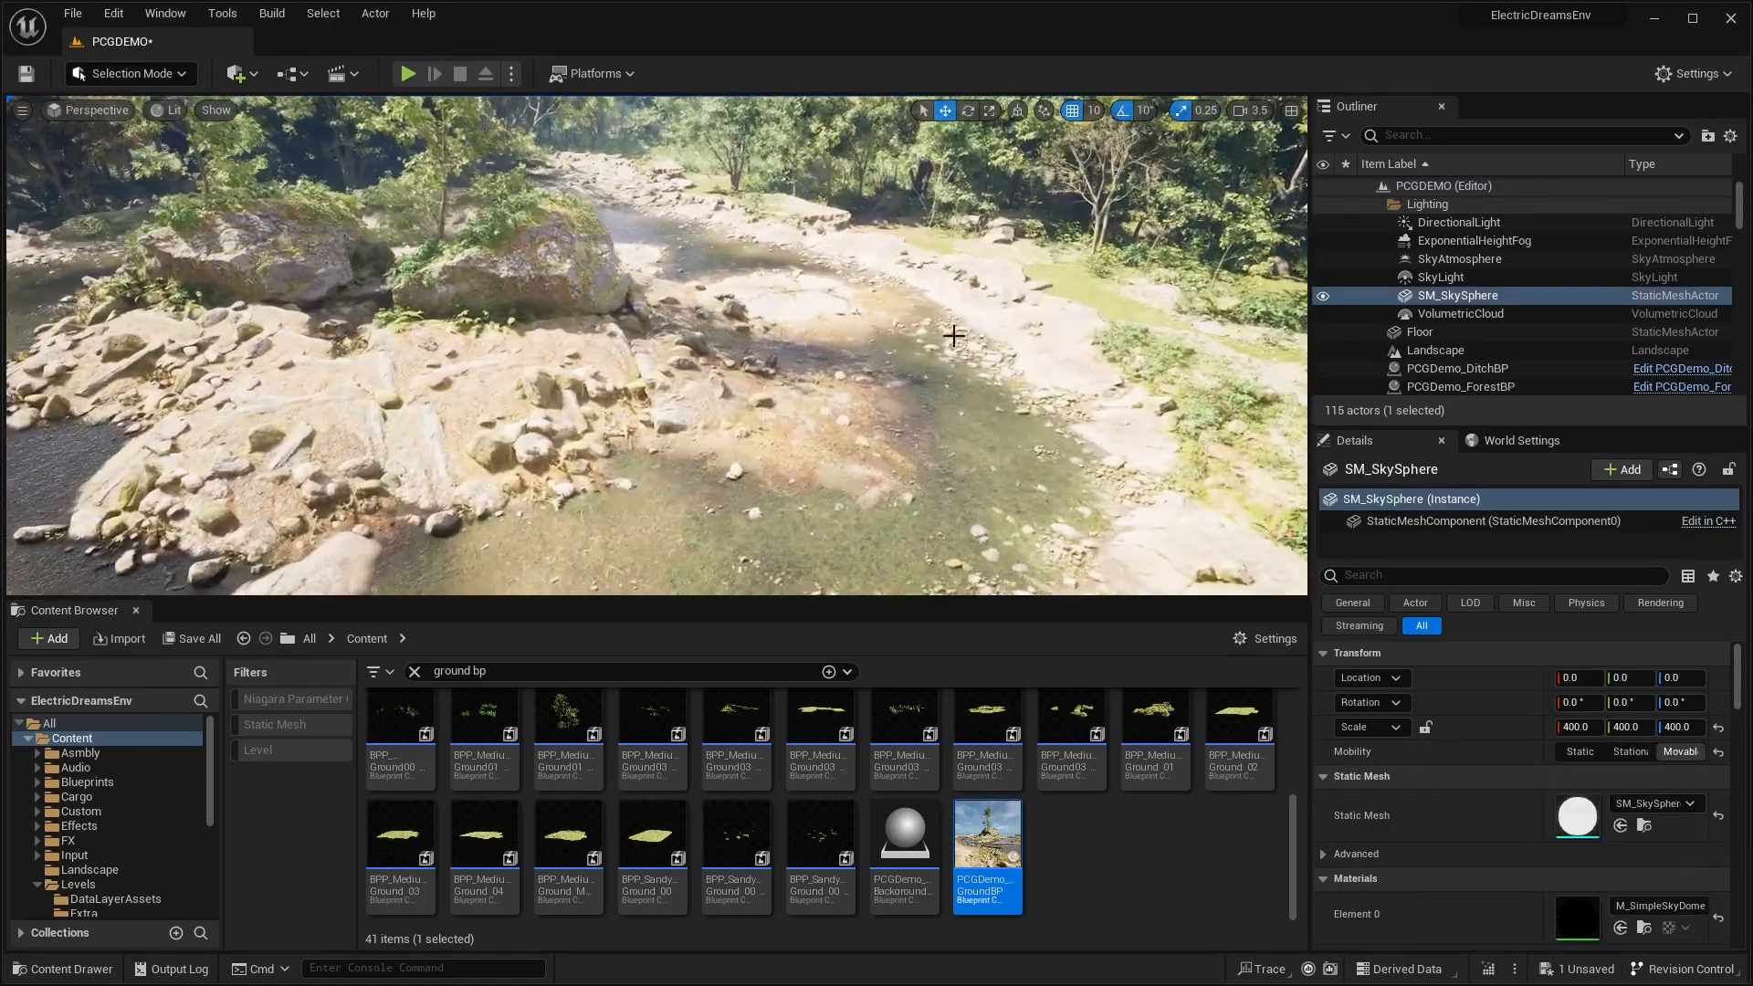
right_click_drag(918, 435, 874, 453)
left_click_drag(875, 454, 590, 345)
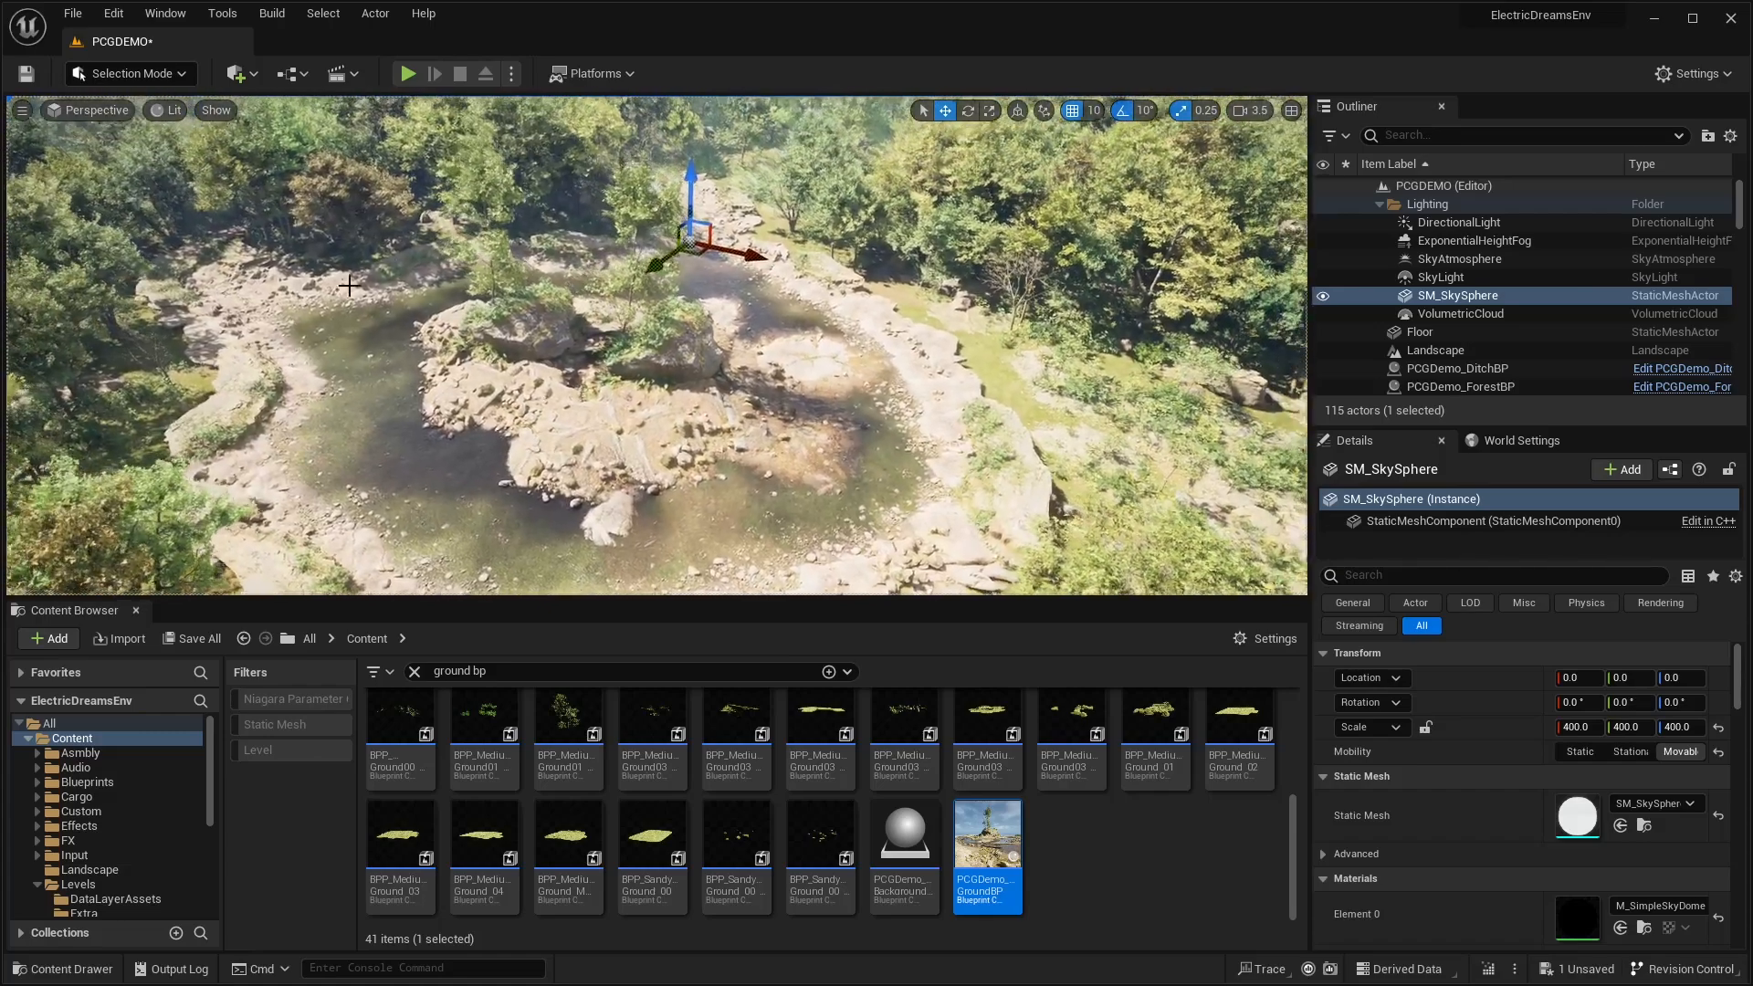
left_click(889, 456)
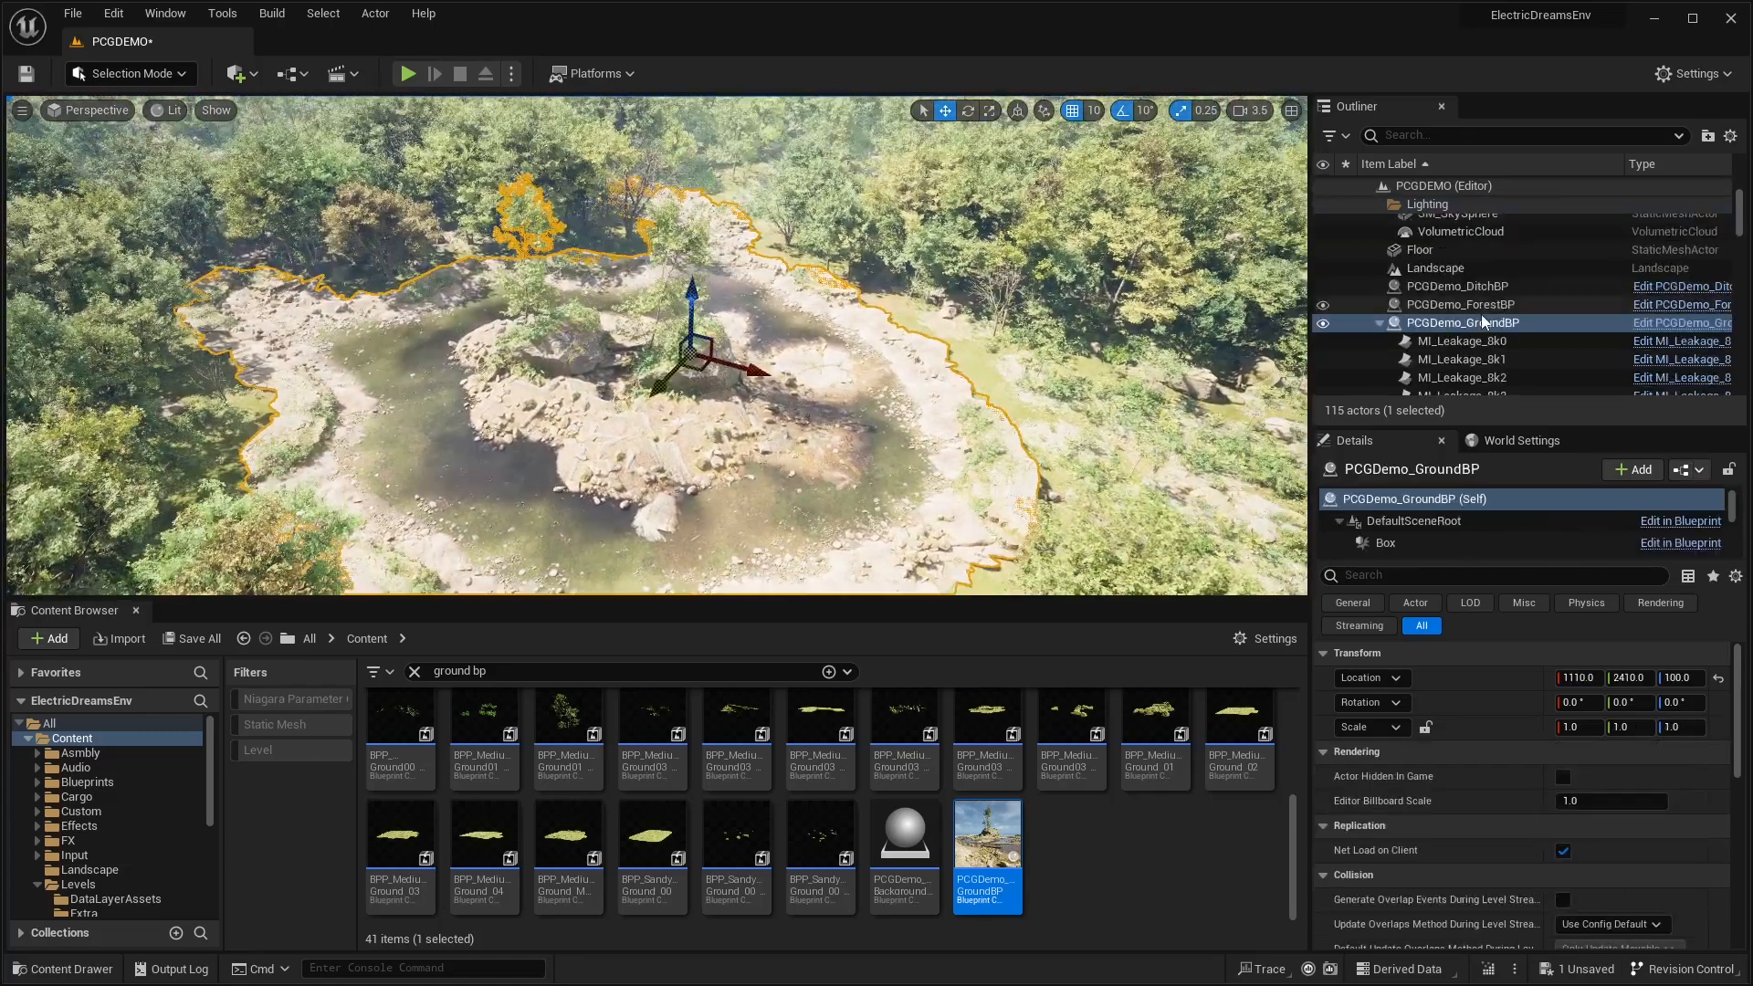
left_click(1485, 286)
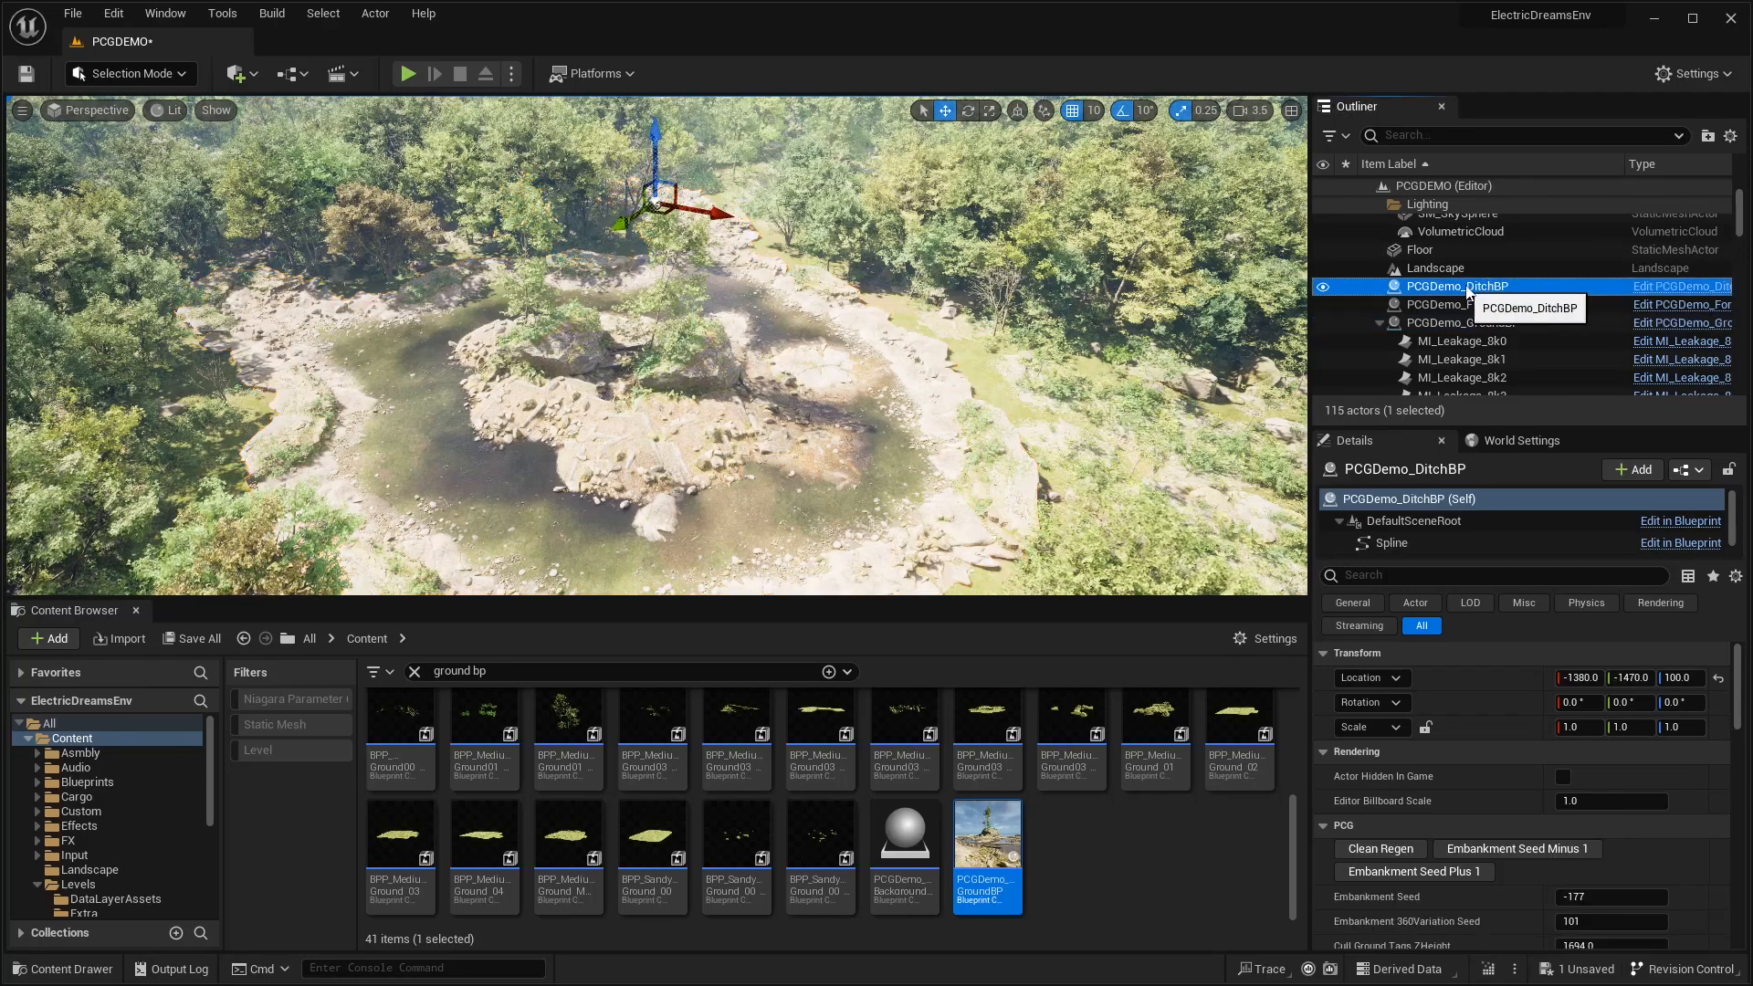
right_click_drag(913, 347, 887, 365)
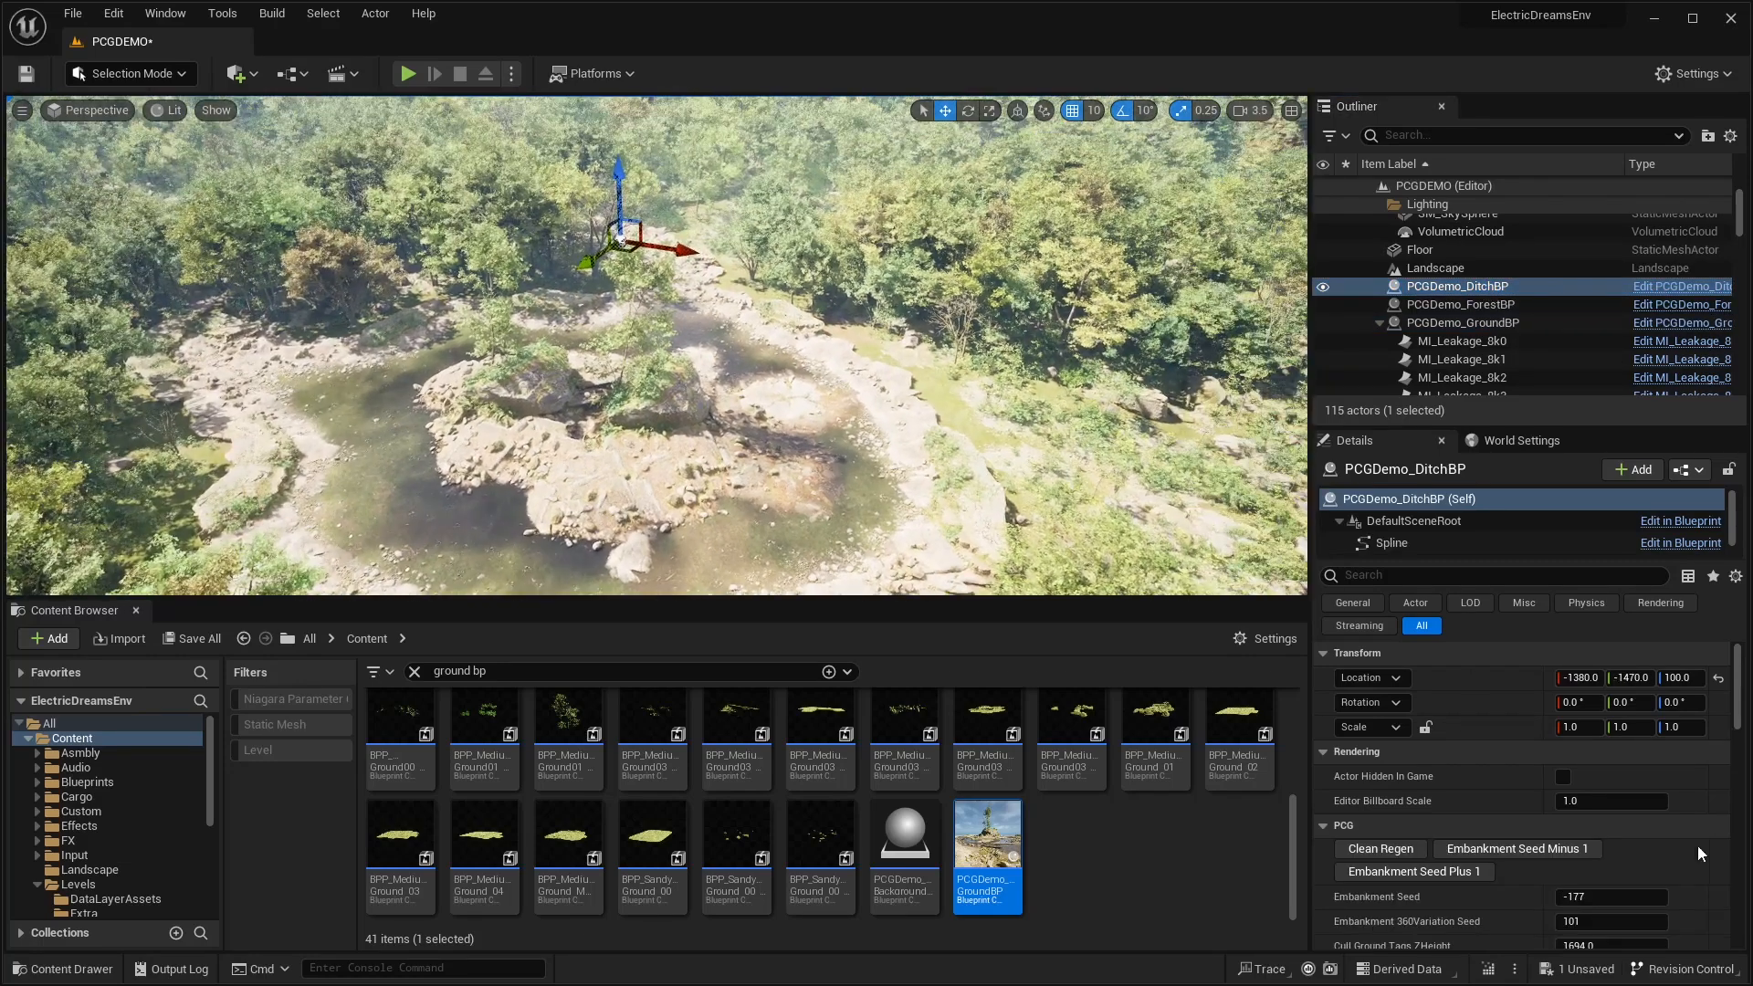
left_click(1399, 850)
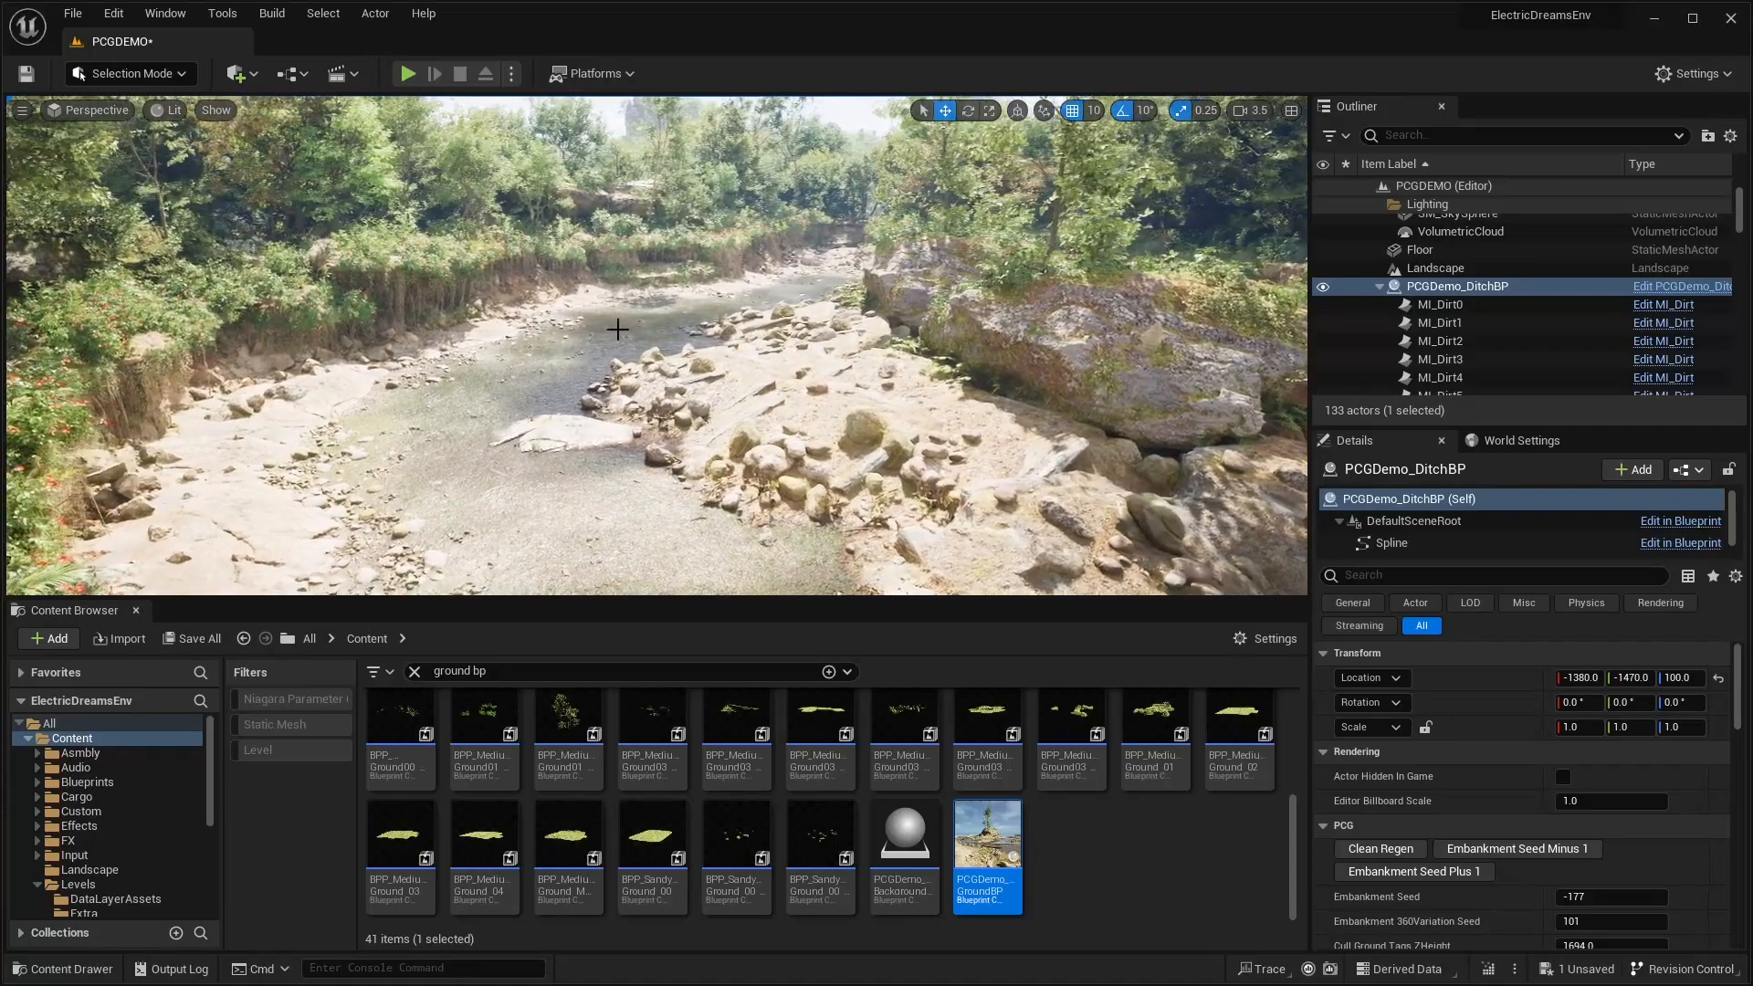
right_click_drag(454, 300, 750, 442)
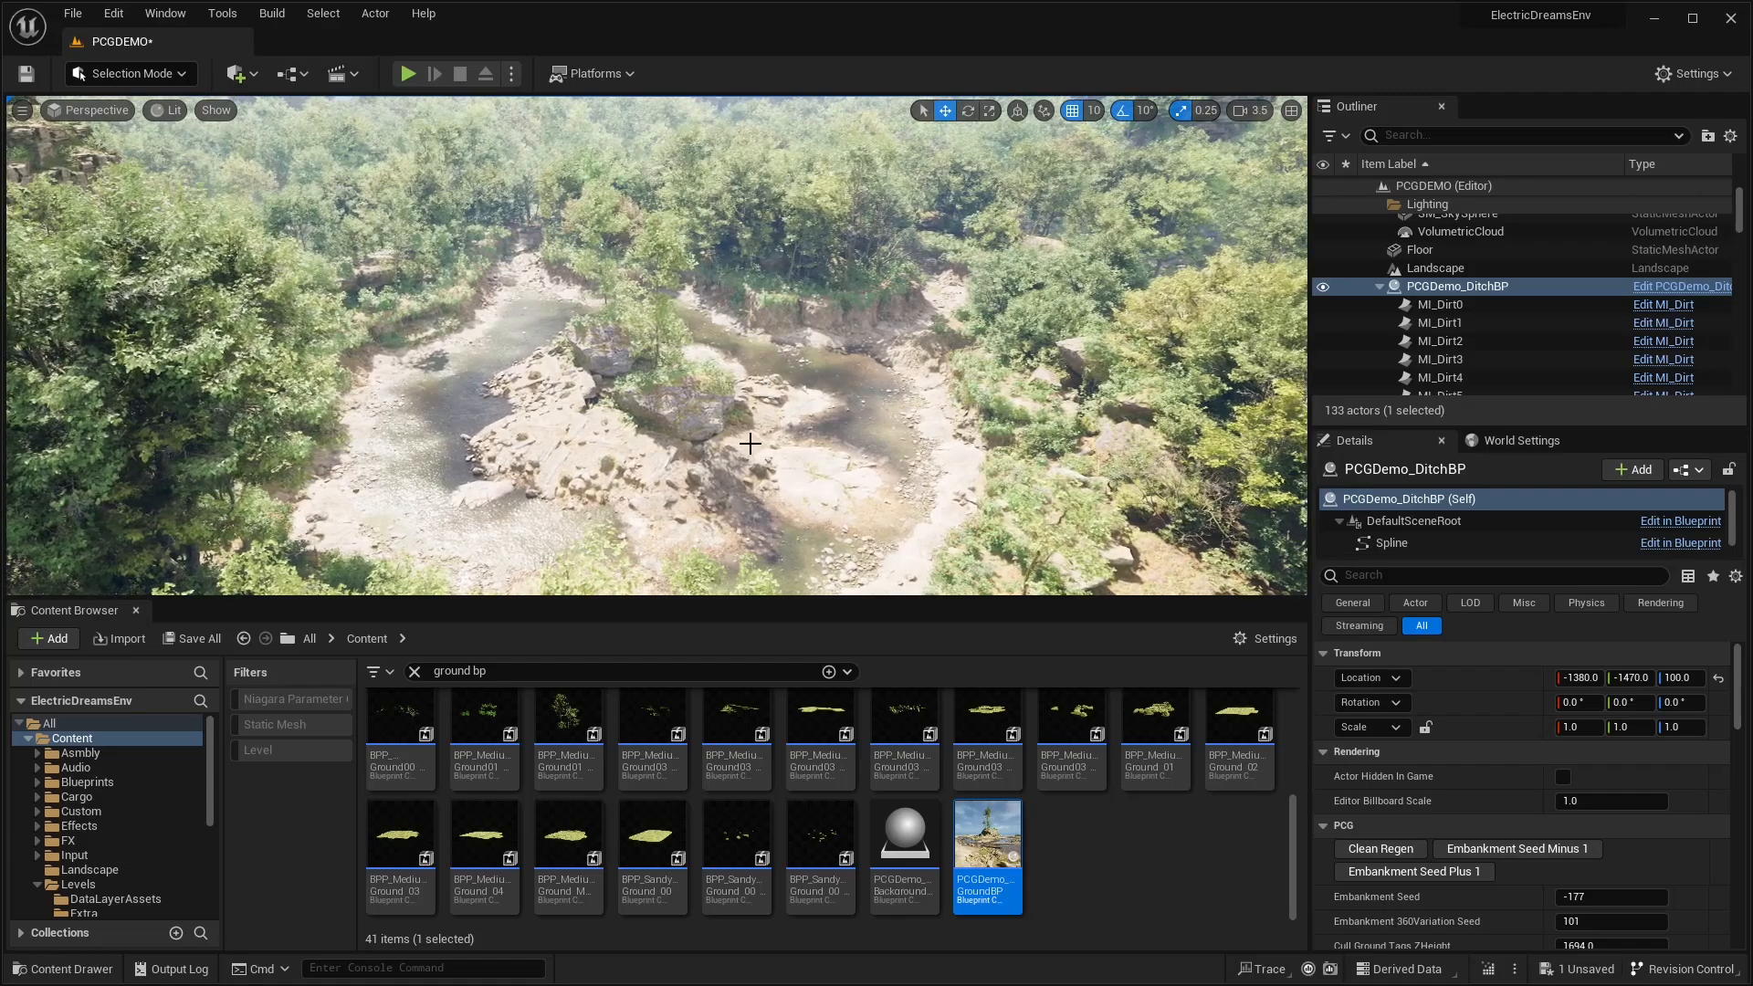
Search the Content folder for "bp large" and place the BP_PCG_LargeAssembly blueprint in the middle of the ditch
left_click(1050, 812)
left_click_drag(502, 671, 294, 679)
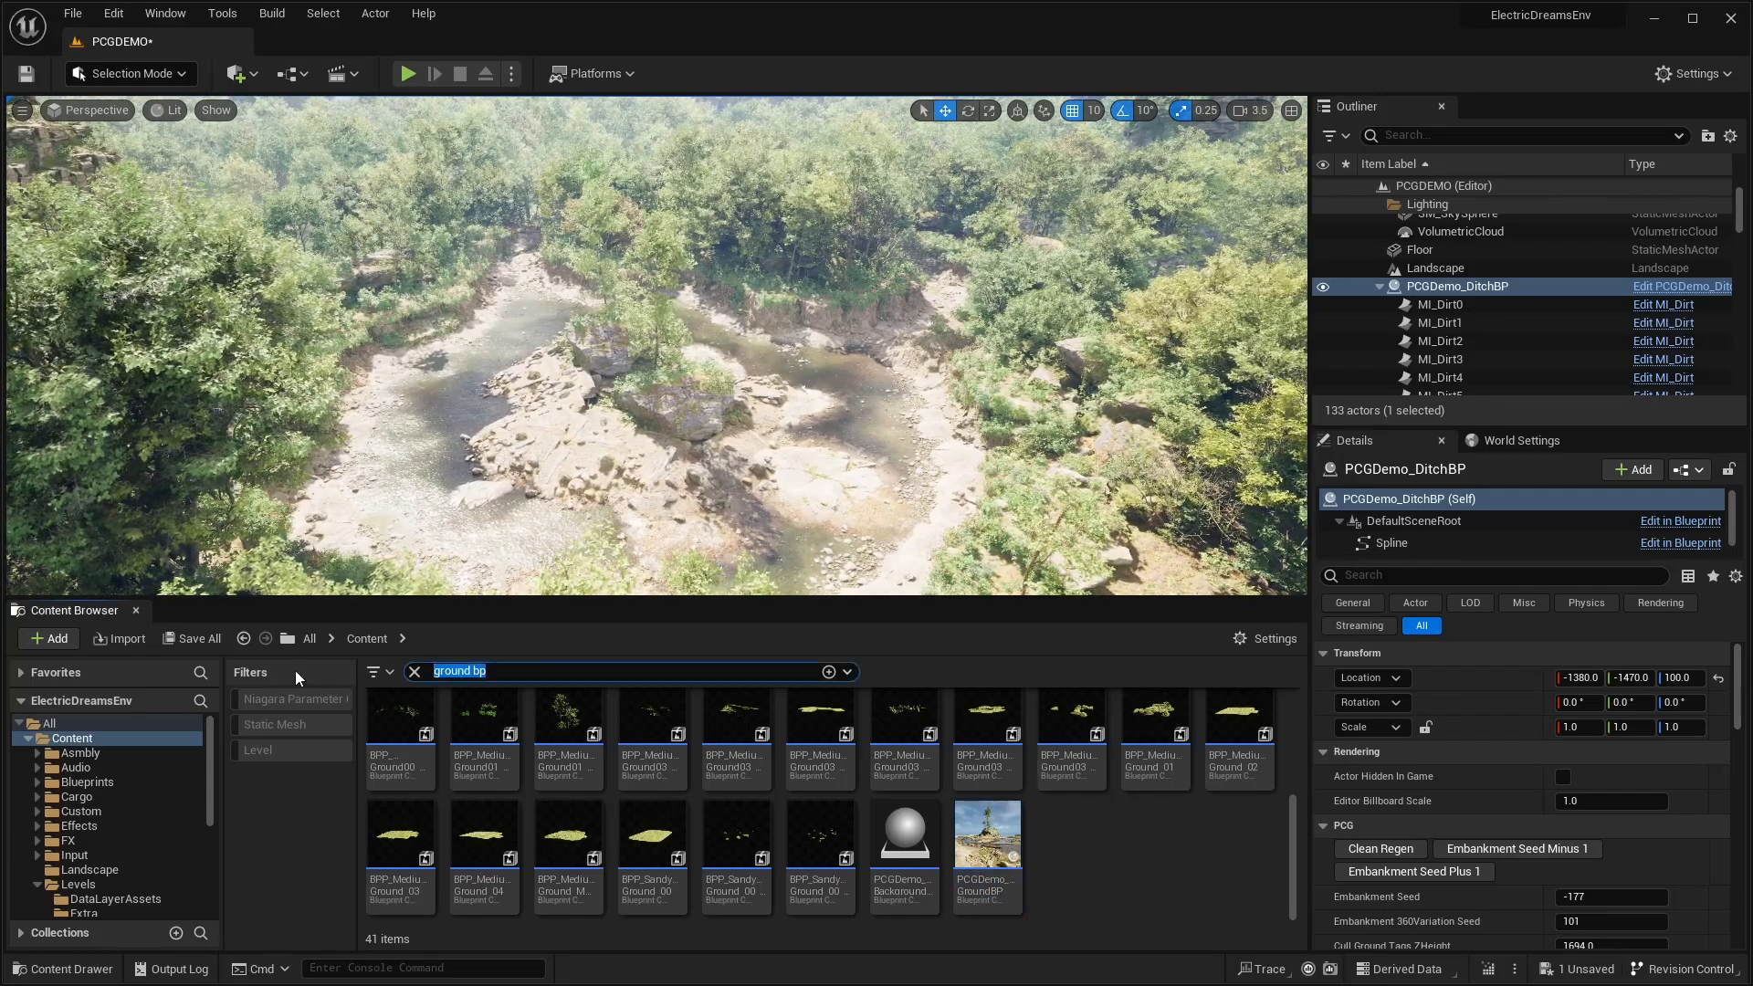
type("bp large")
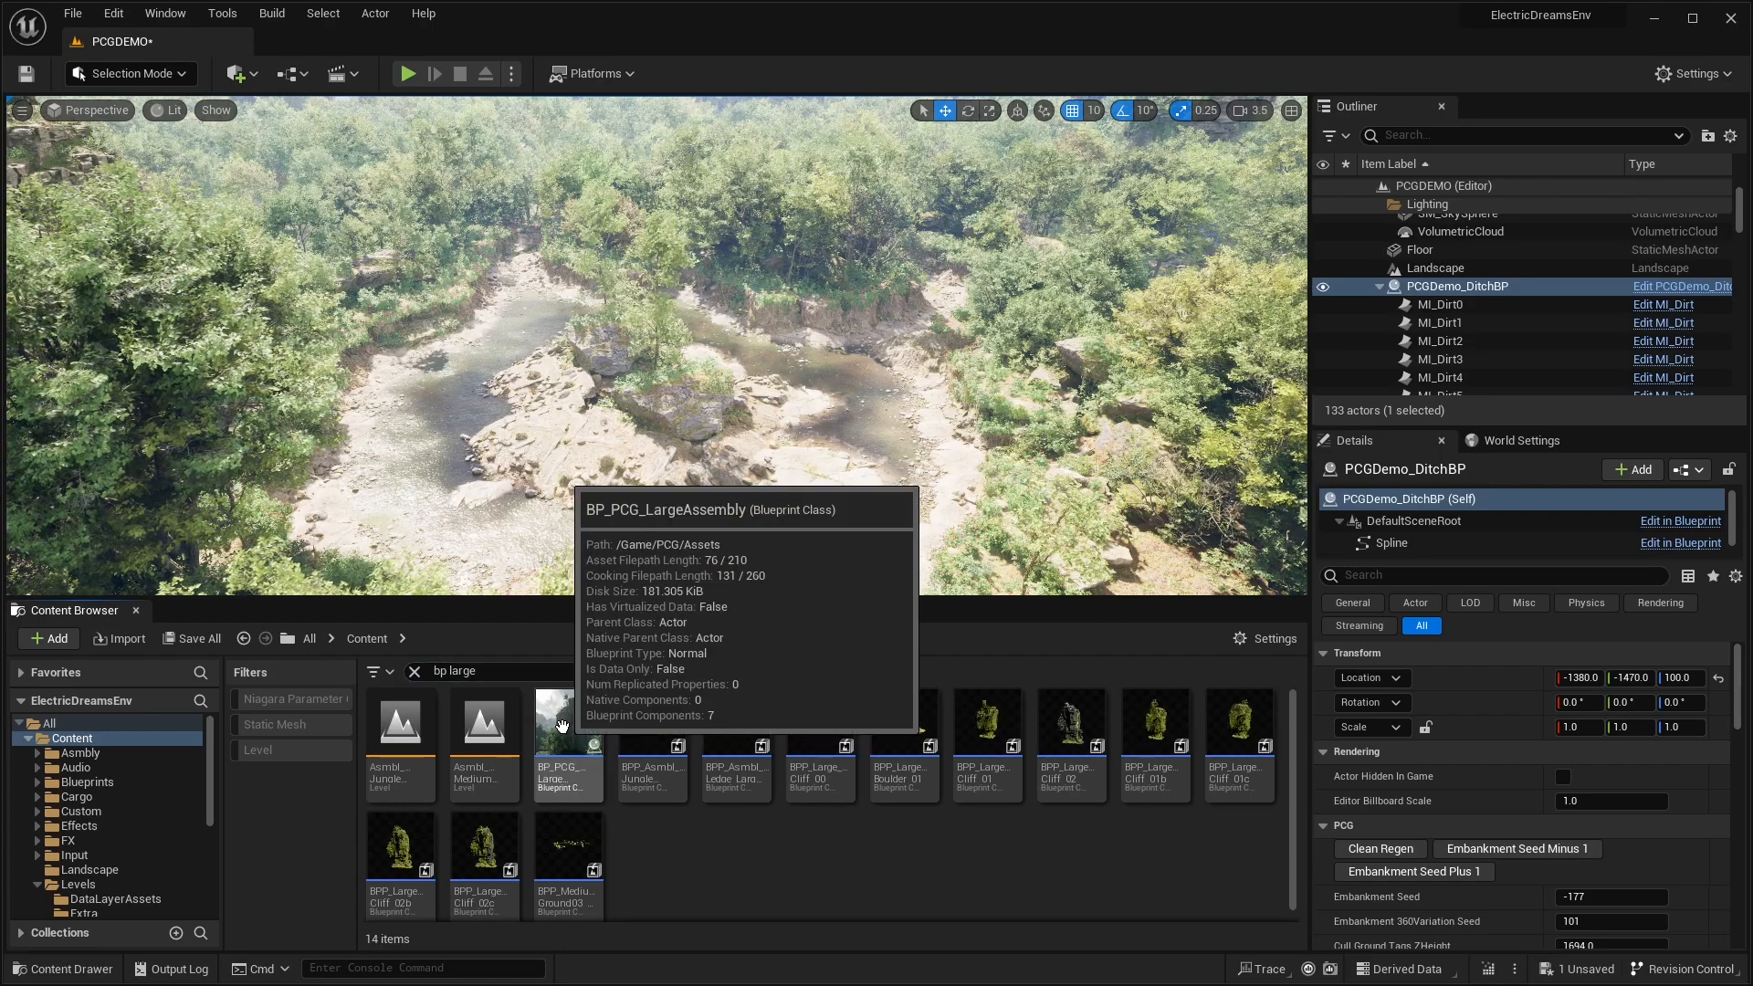
left_click_drag(562, 726, 657, 391)
Move the BP_PCG_LargeAssembly actor within the ditch to location X 450, Y 3310, Z 110, and save the level
right_click_drag(794, 407, 917, 493)
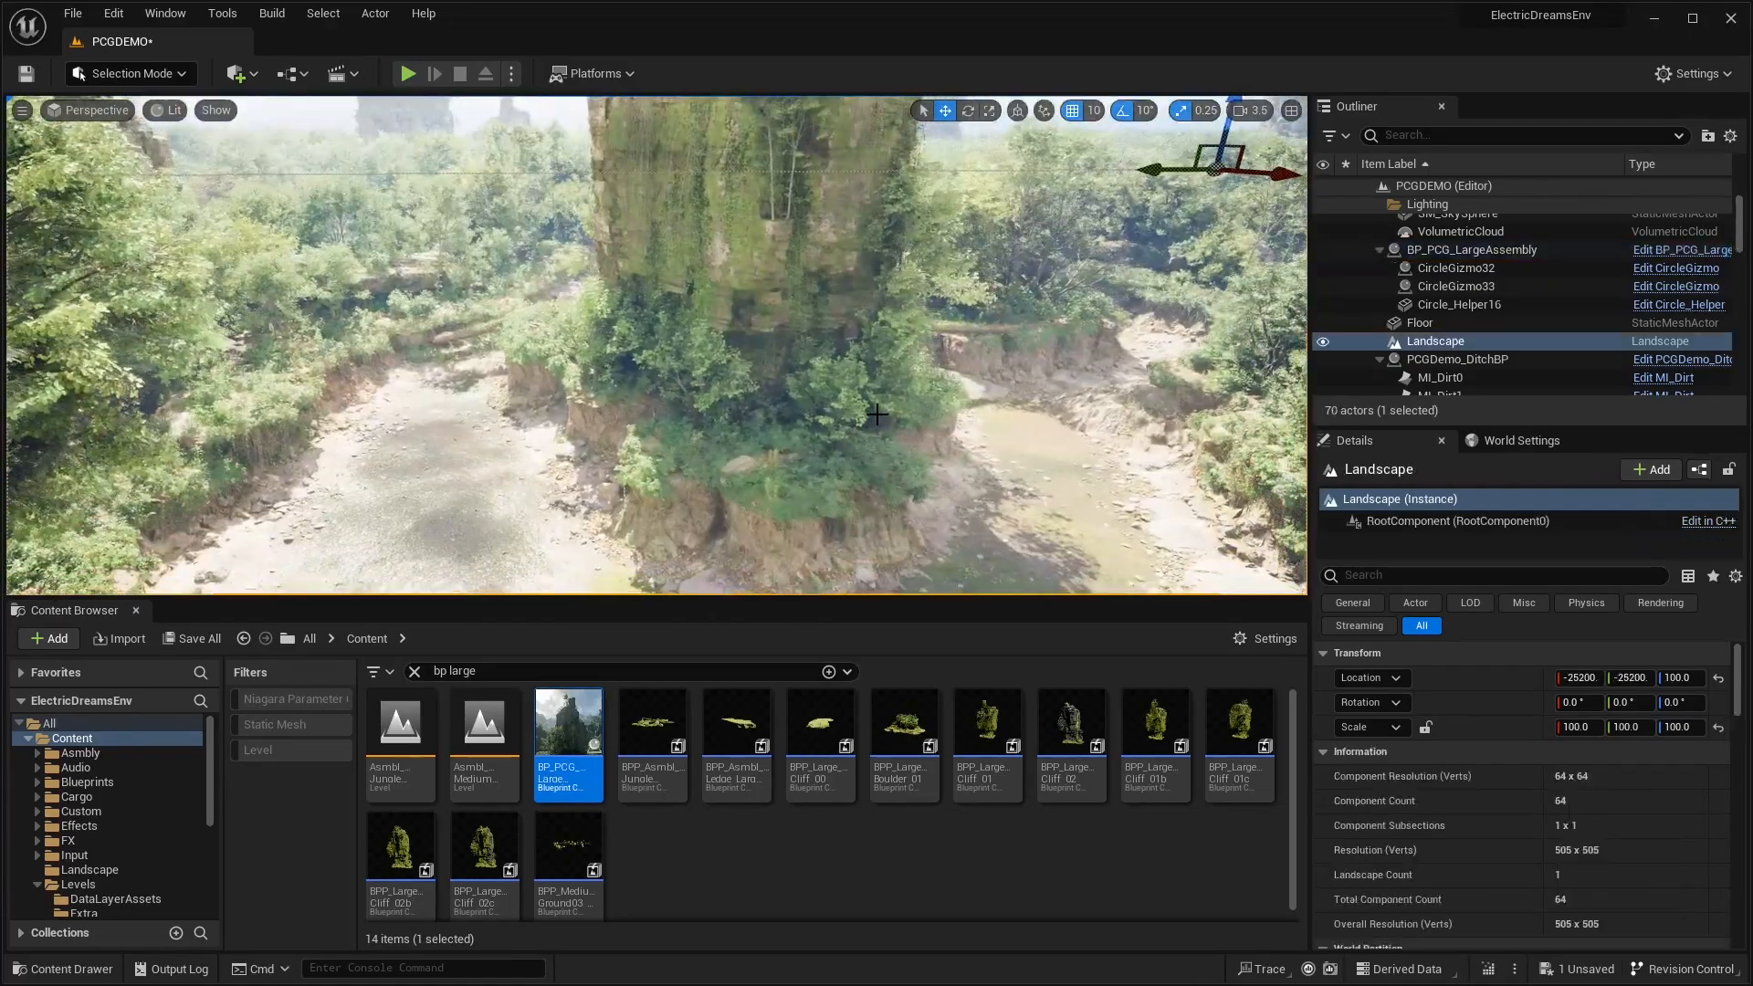
left_click(730, 411)
right_click_drag(731, 411, 827, 429)
left_click_drag(592, 413, 507, 399)
right_click_drag(507, 399, 365, 393)
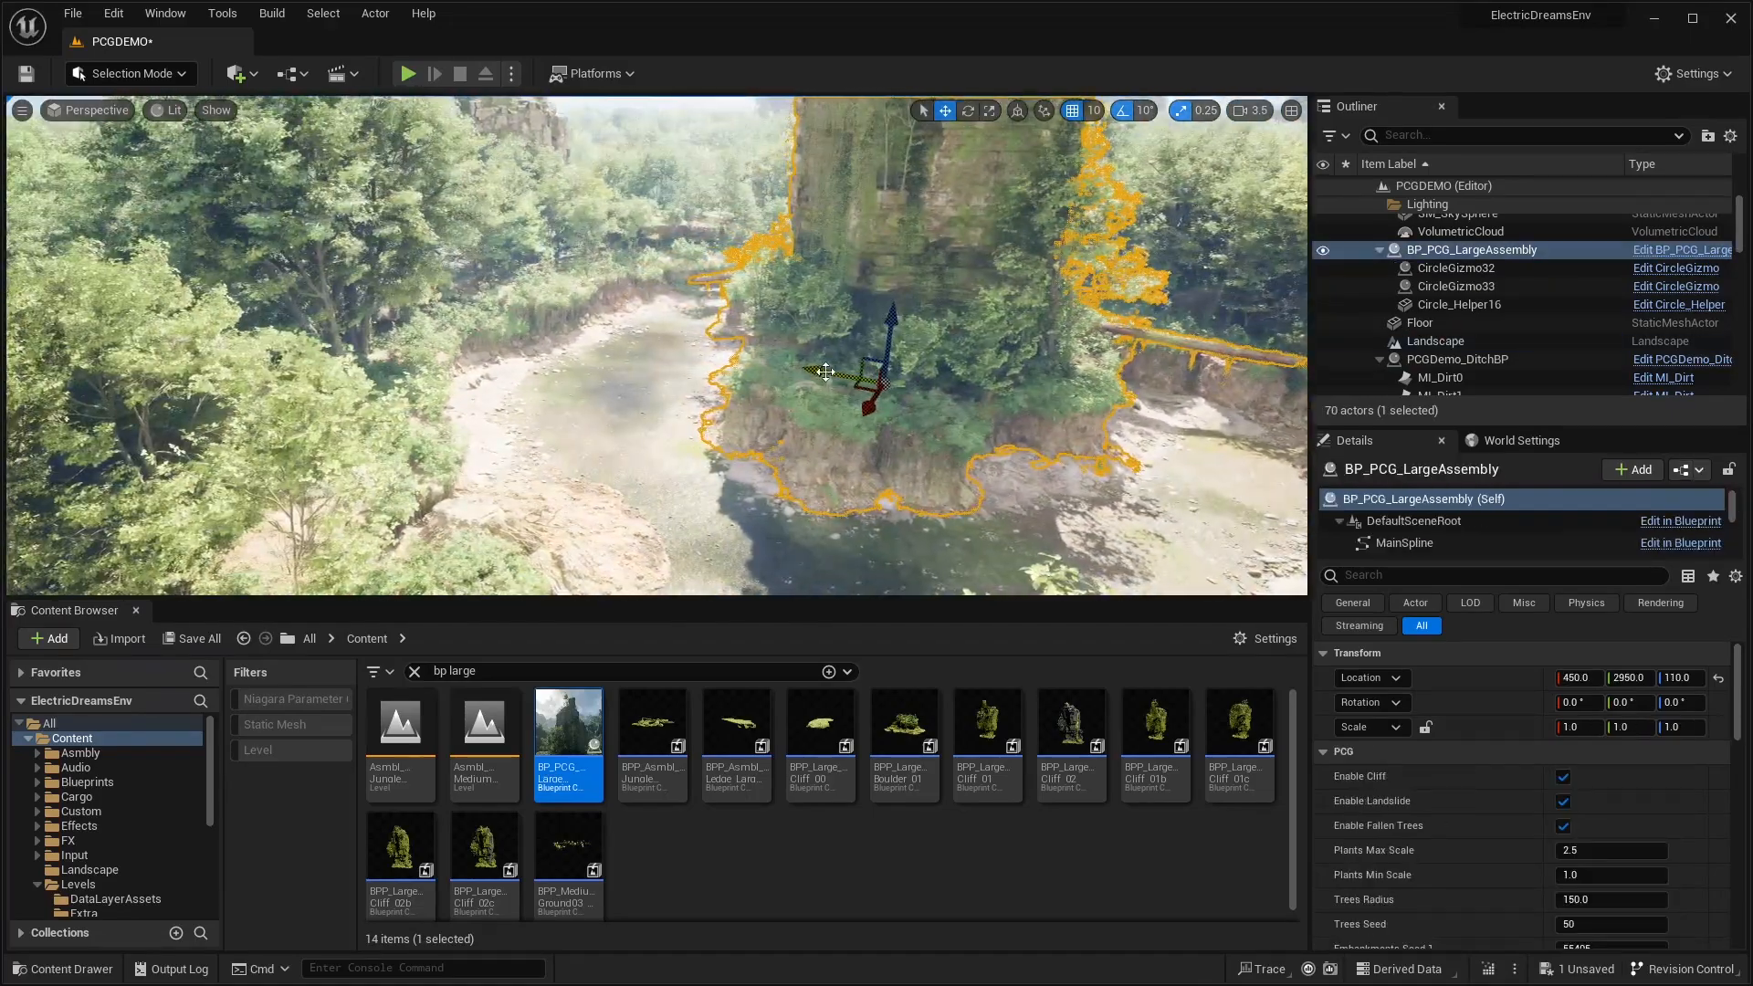
left_click_drag(830, 372, 784, 363)
right_click_drag(986, 391, 635, 435)
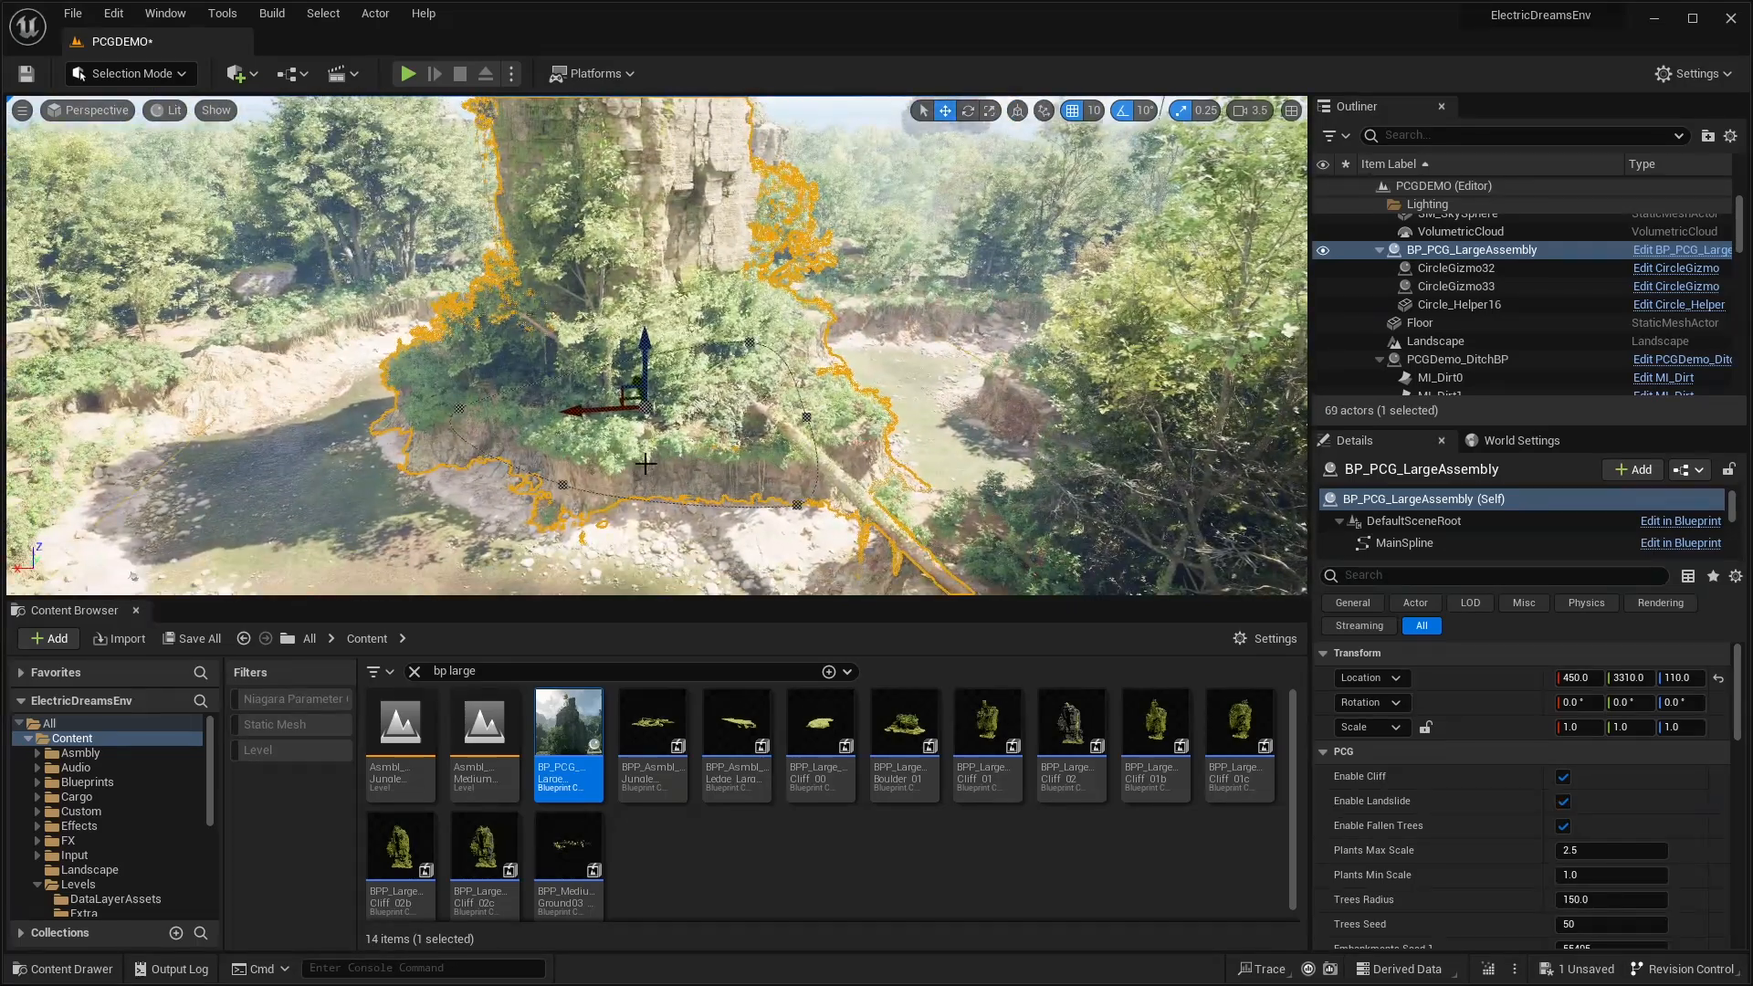
right_click_drag(556, 490, 474, 498)
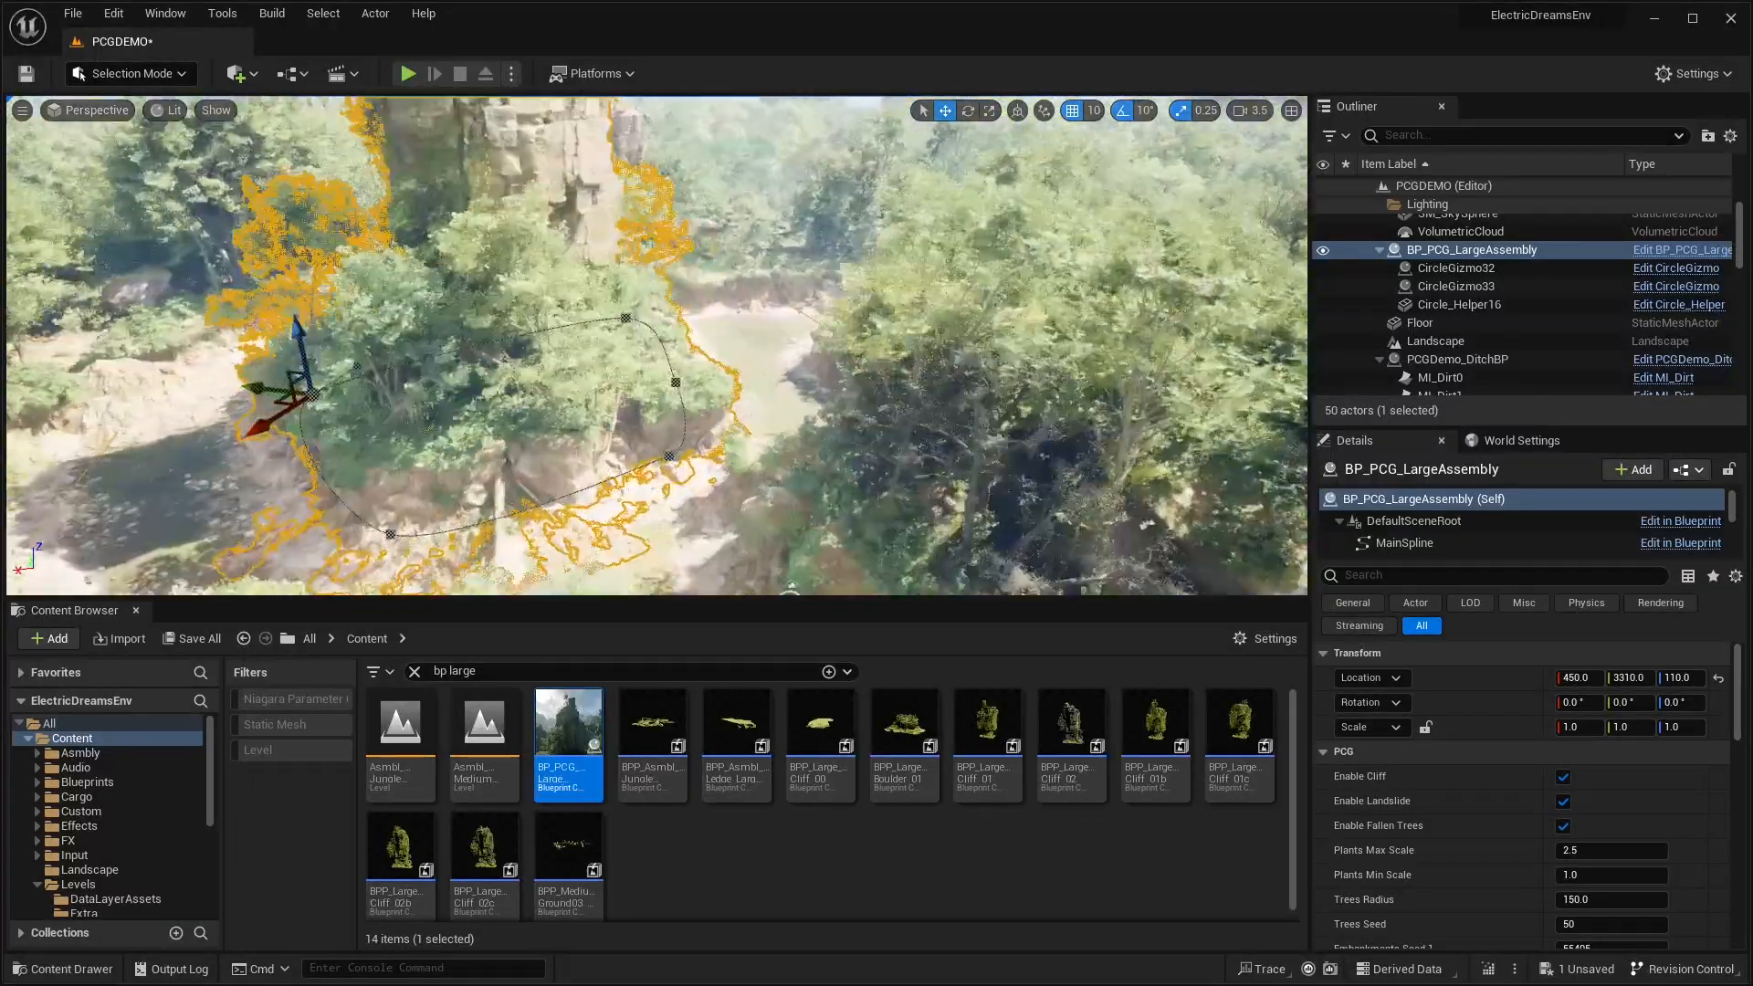
right_click_drag(789, 456, 698, 455)
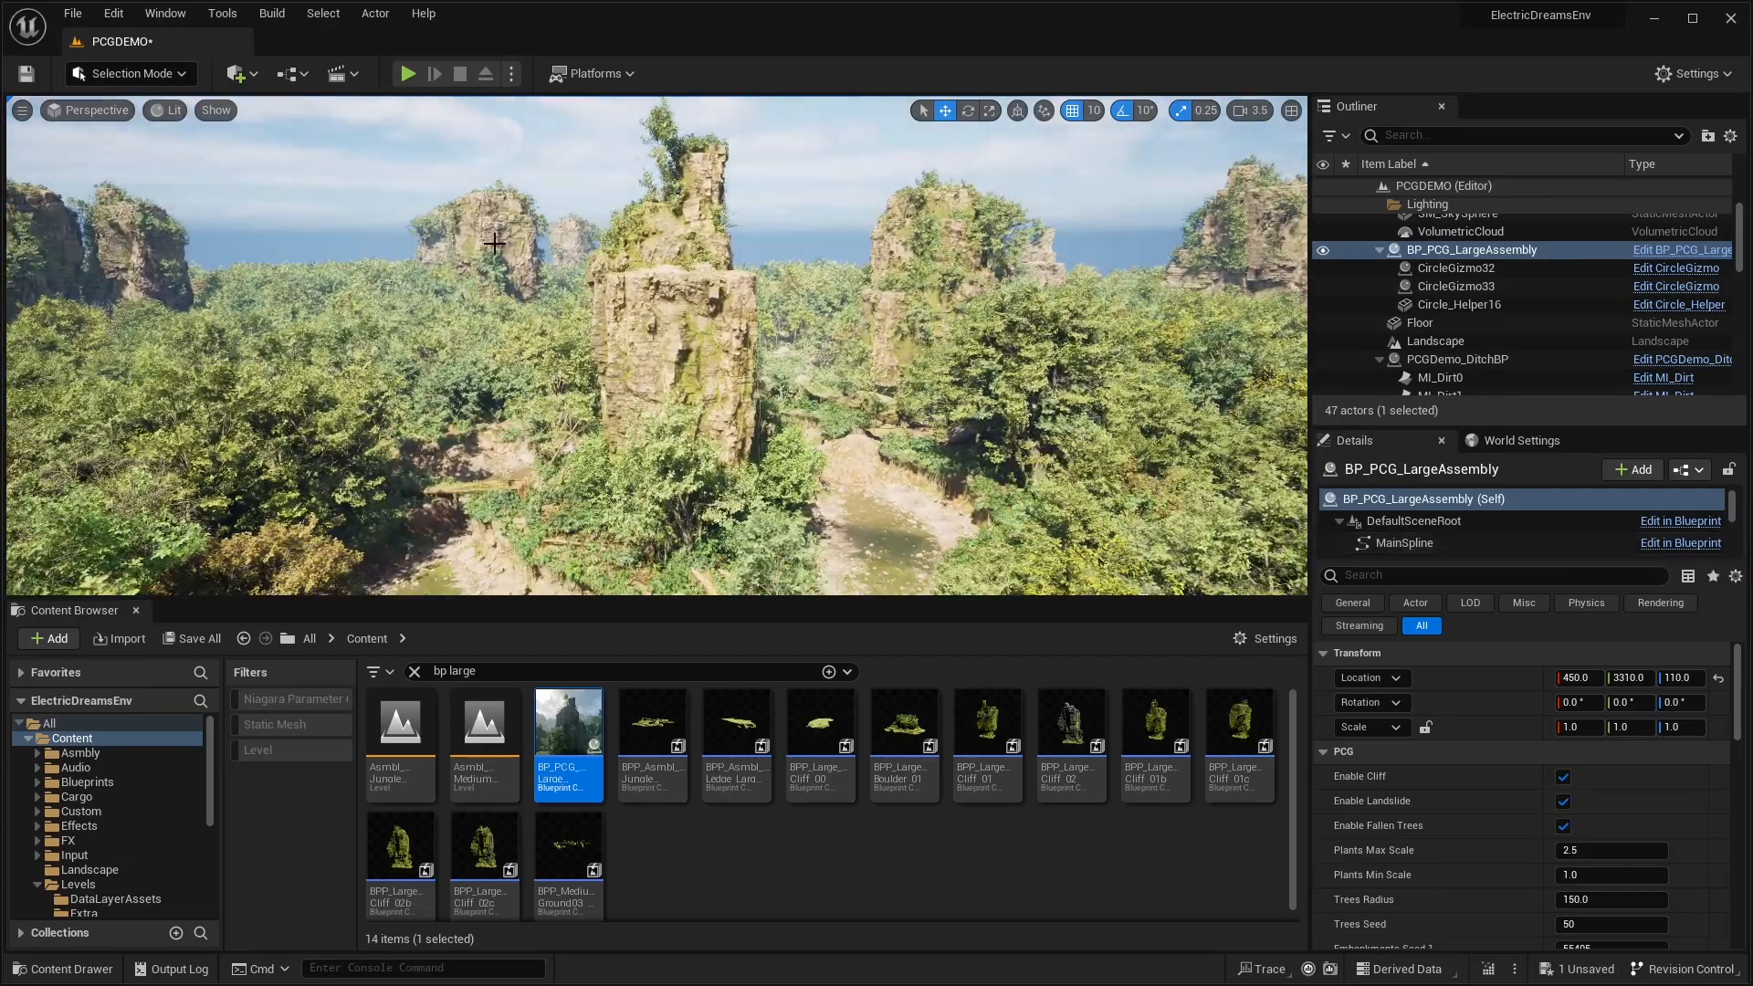
left_click(29, 75)
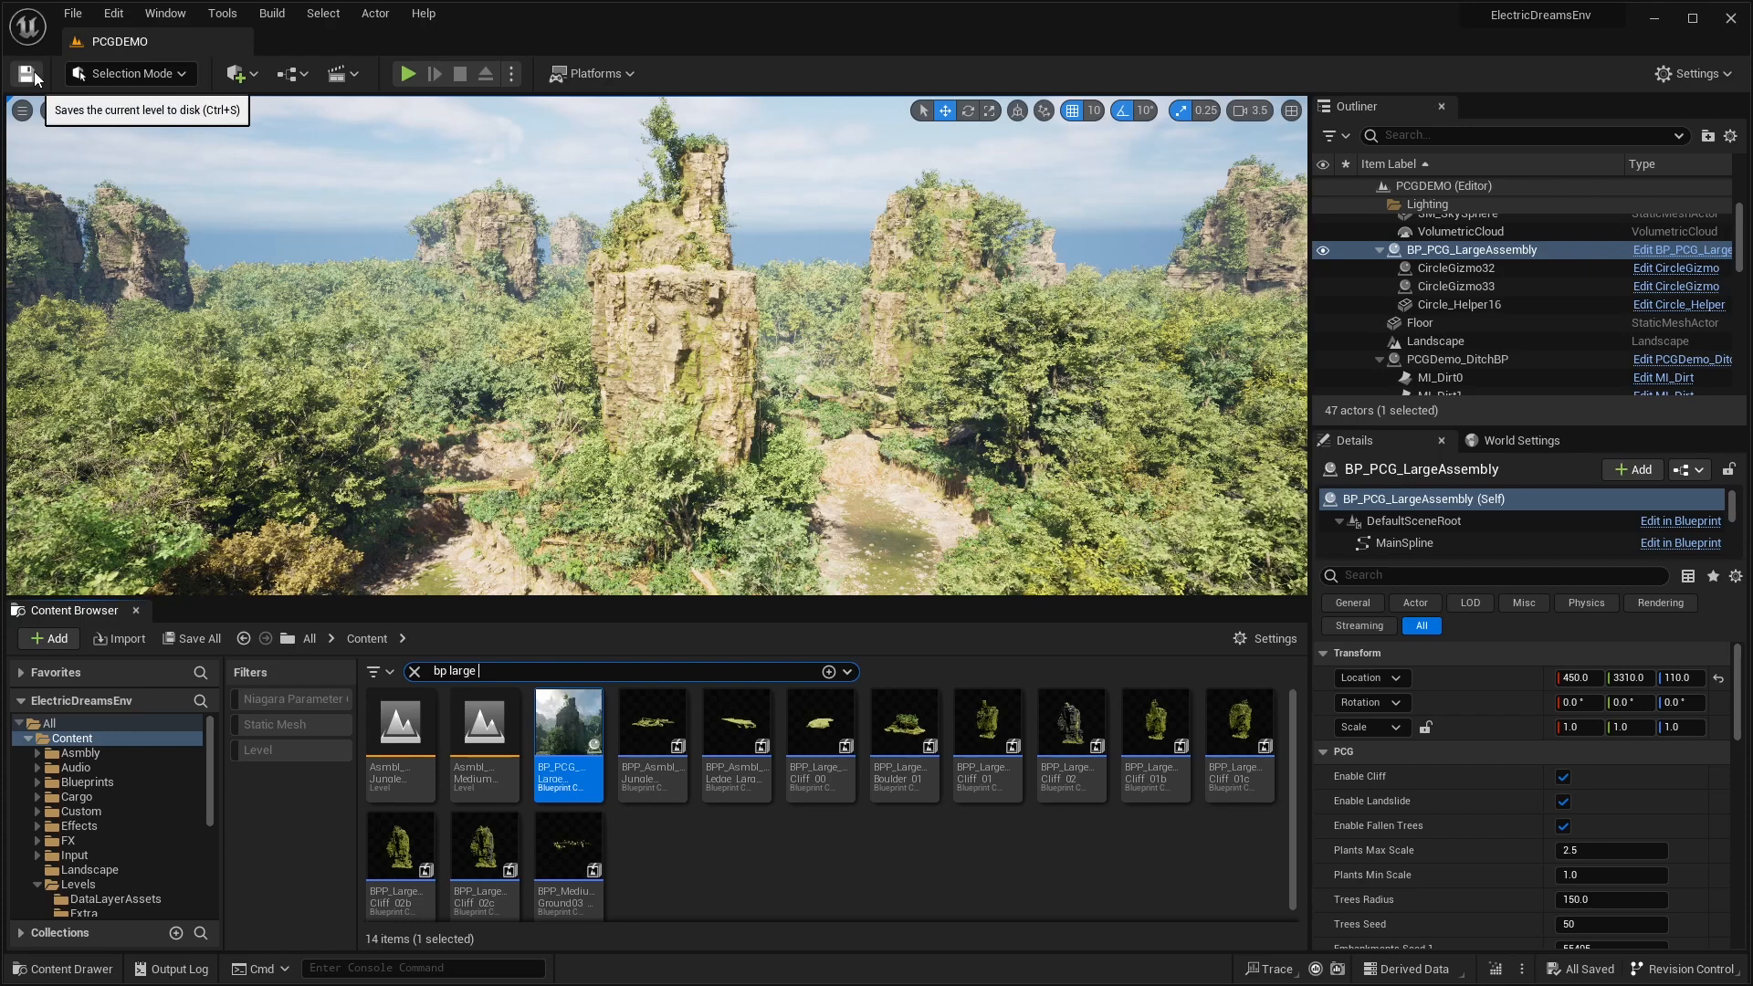
Create a new level from the Open World template and look over its terrain from above
left_click(72, 13)
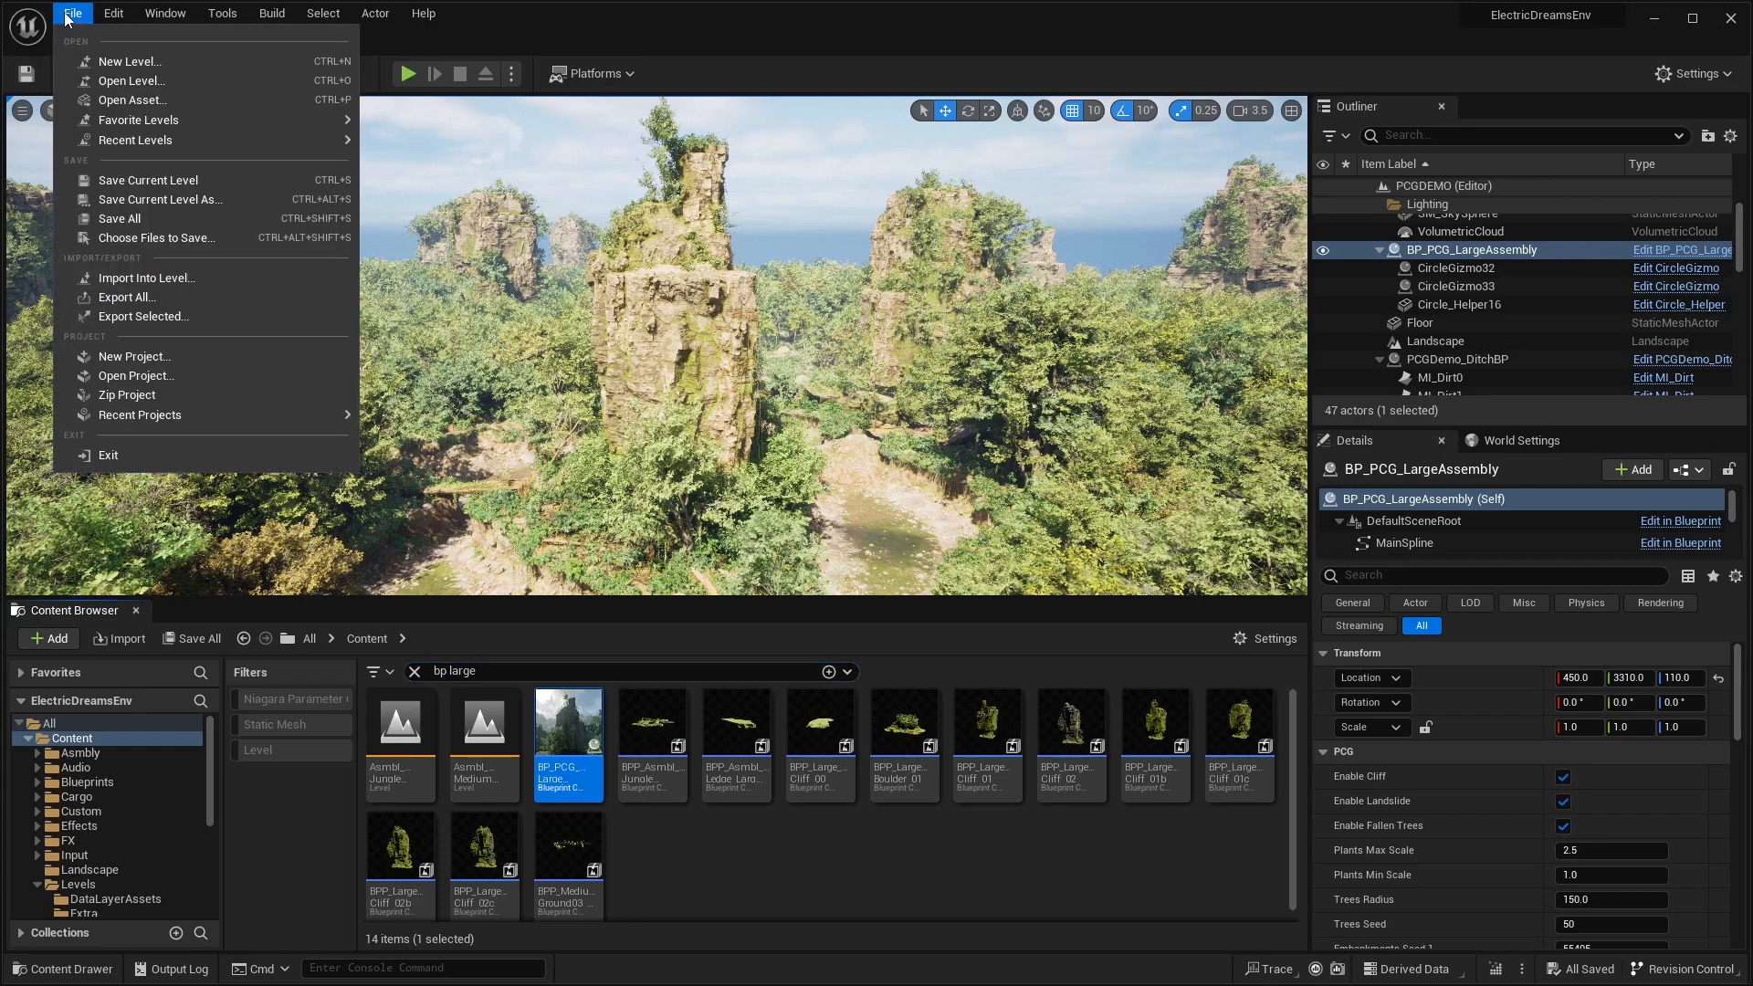
left_click(98, 60)
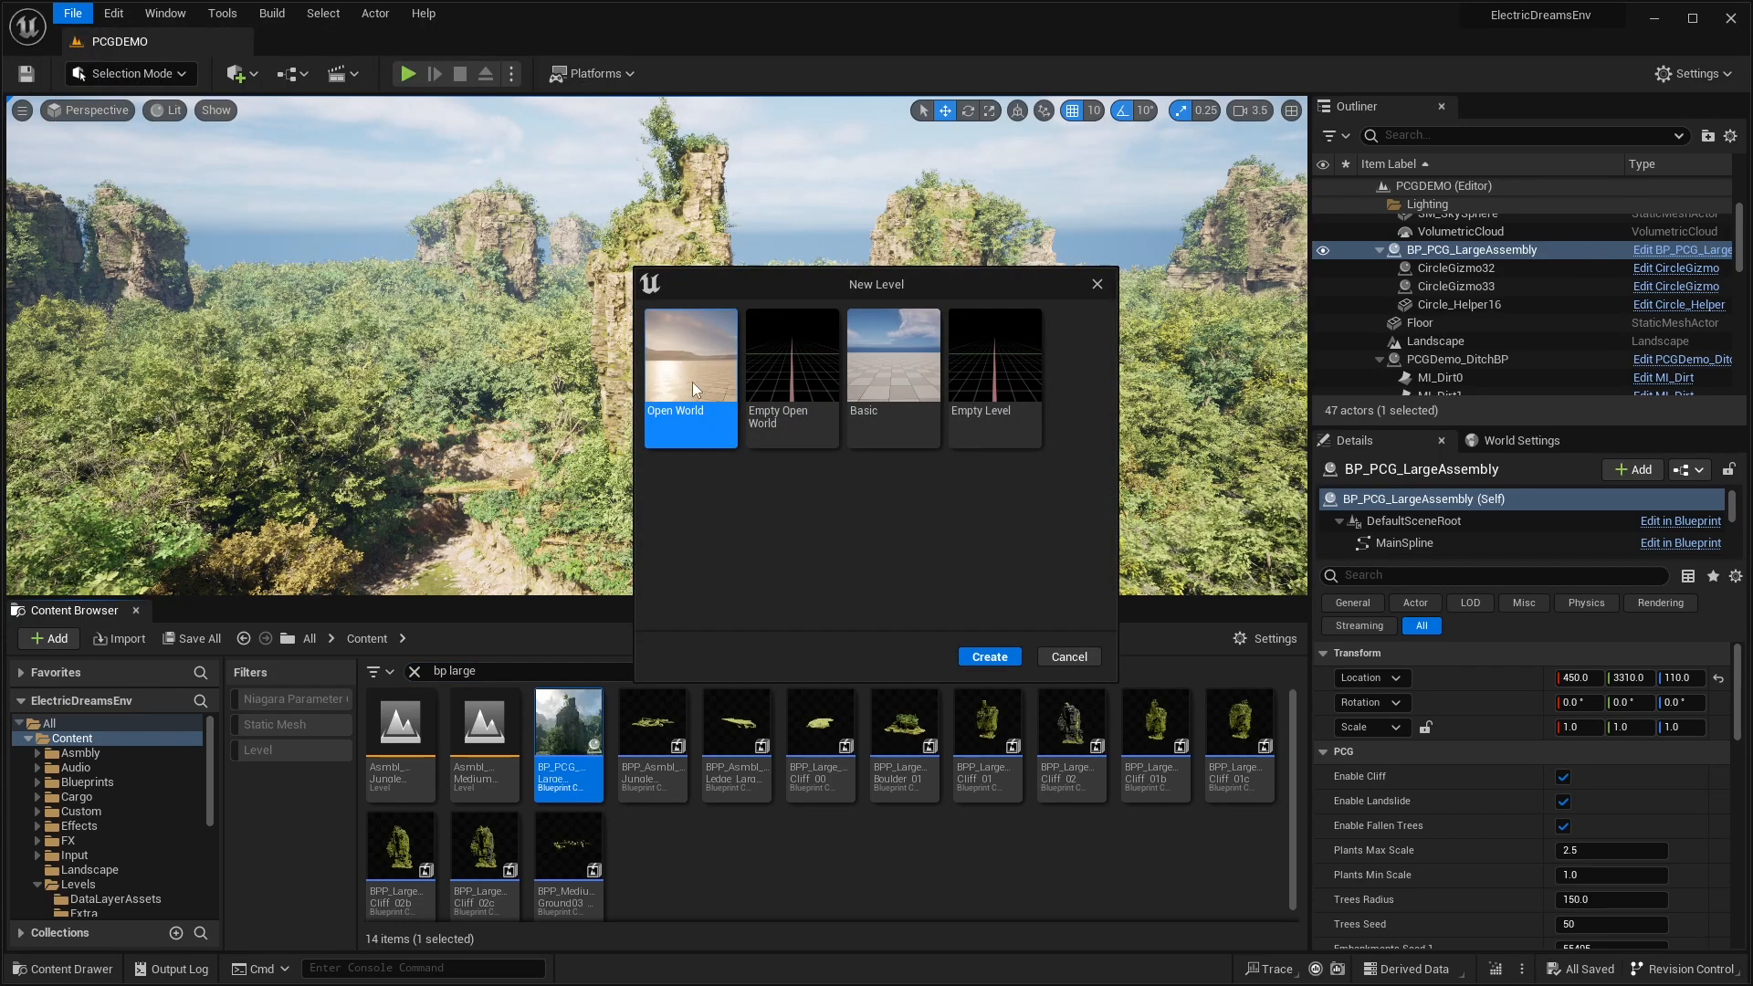
left_click(990, 657)
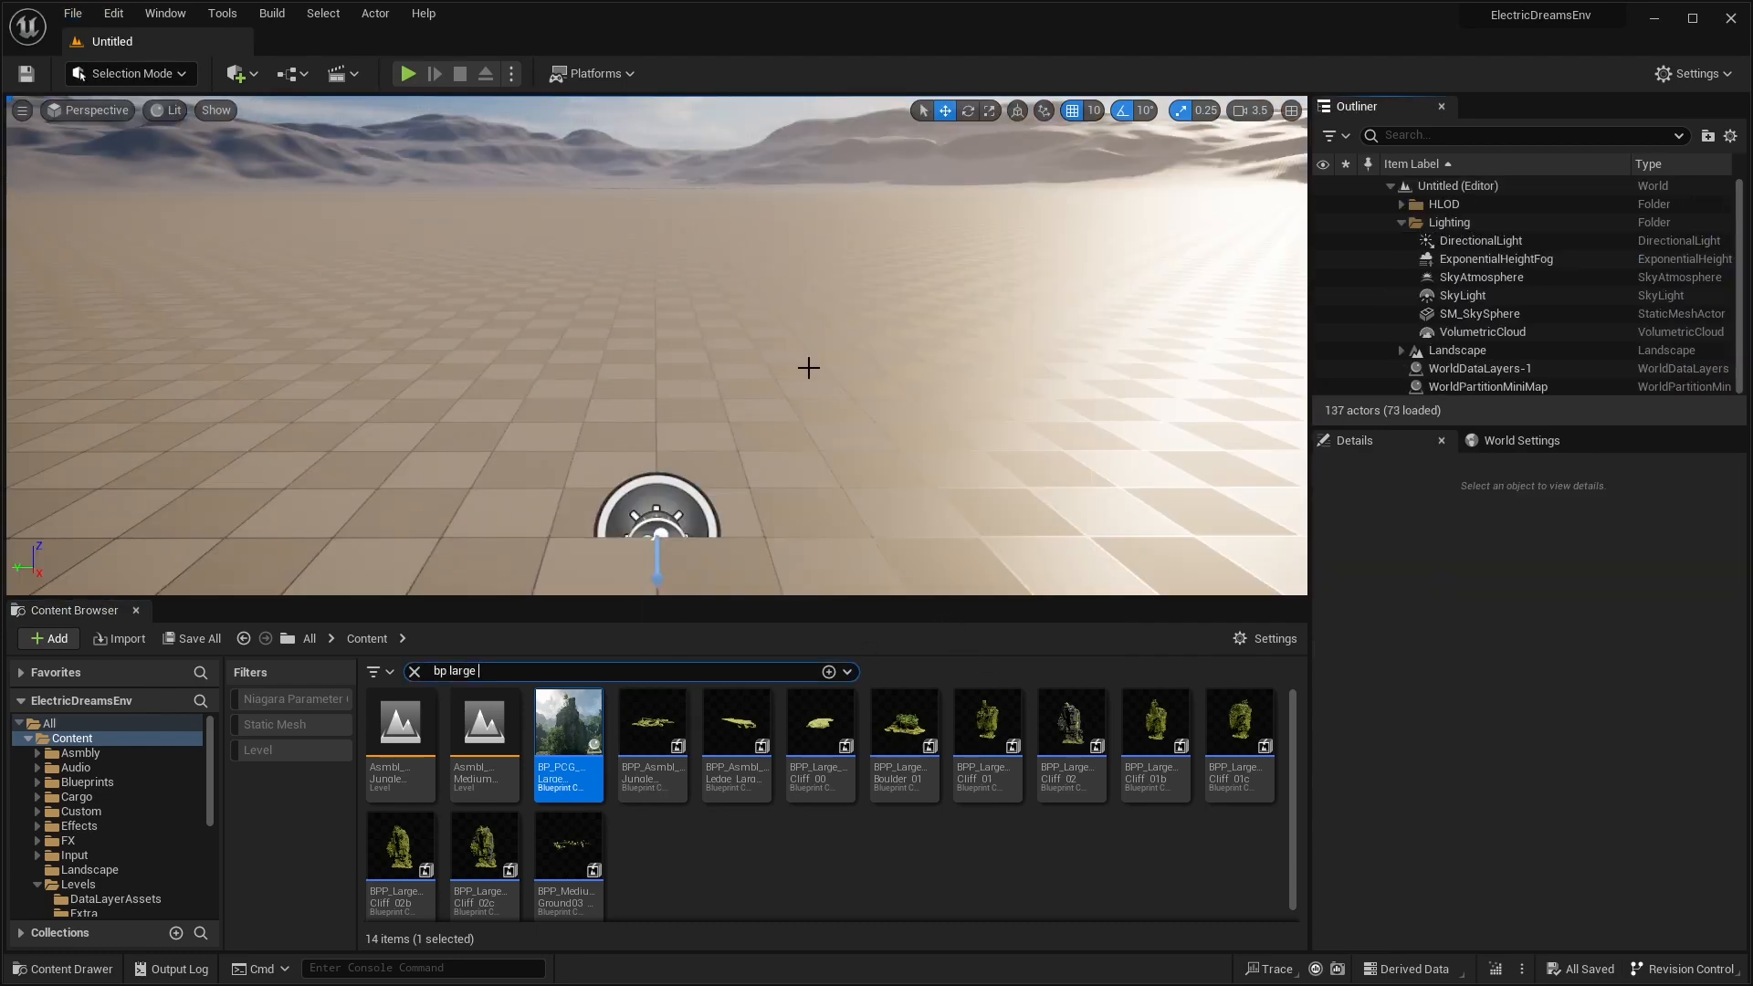
right_click_drag(809, 368, 851, 364)
key("e")
key("s")
key("a")
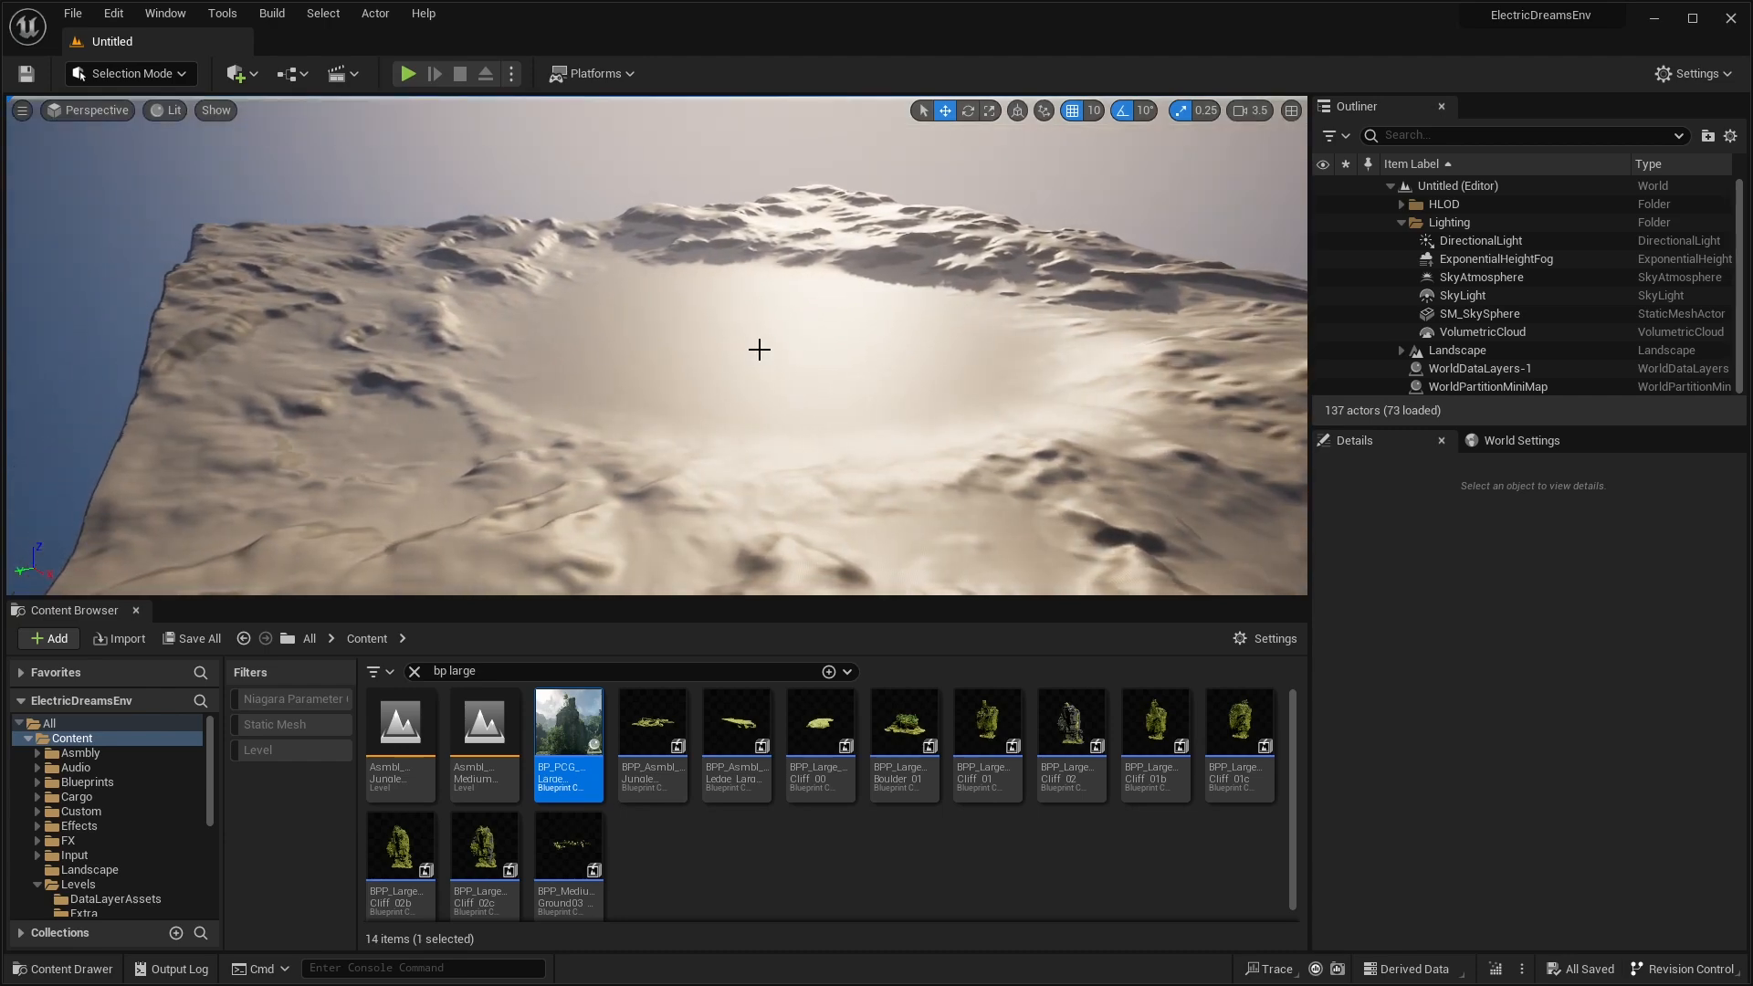
Save the new level as OpenWorldDemo in the Levels/Extra folder
left_click(72, 13)
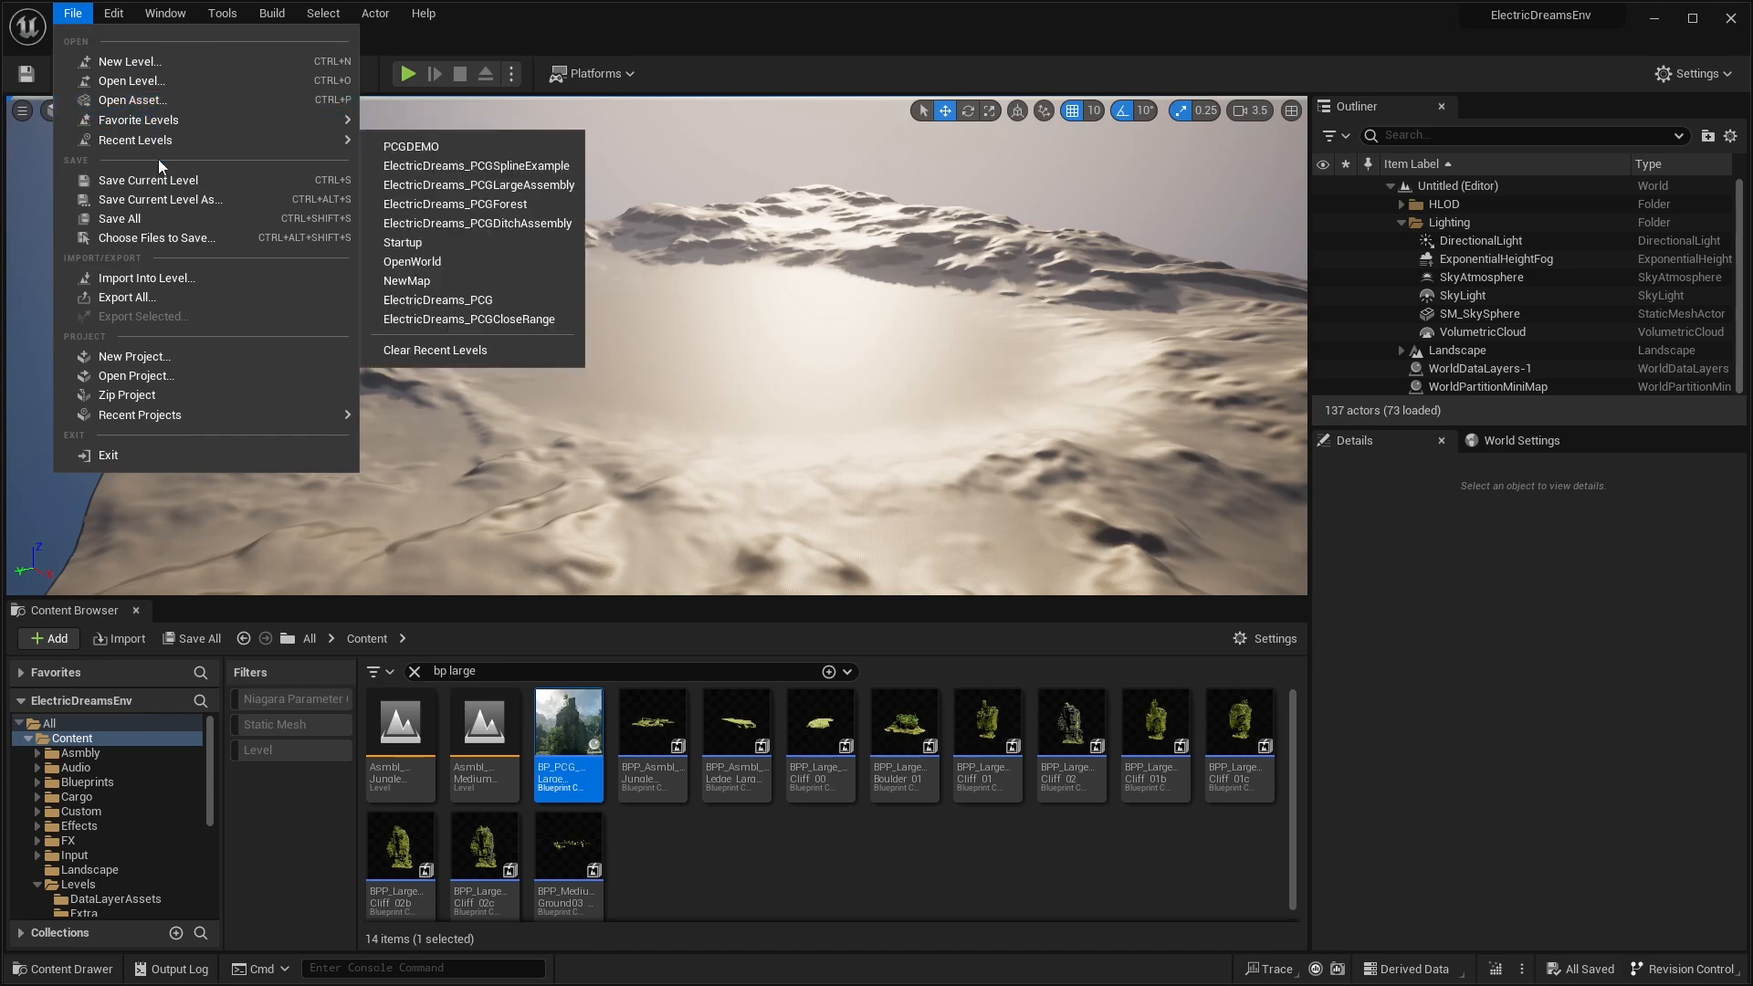
left_click(161, 197)
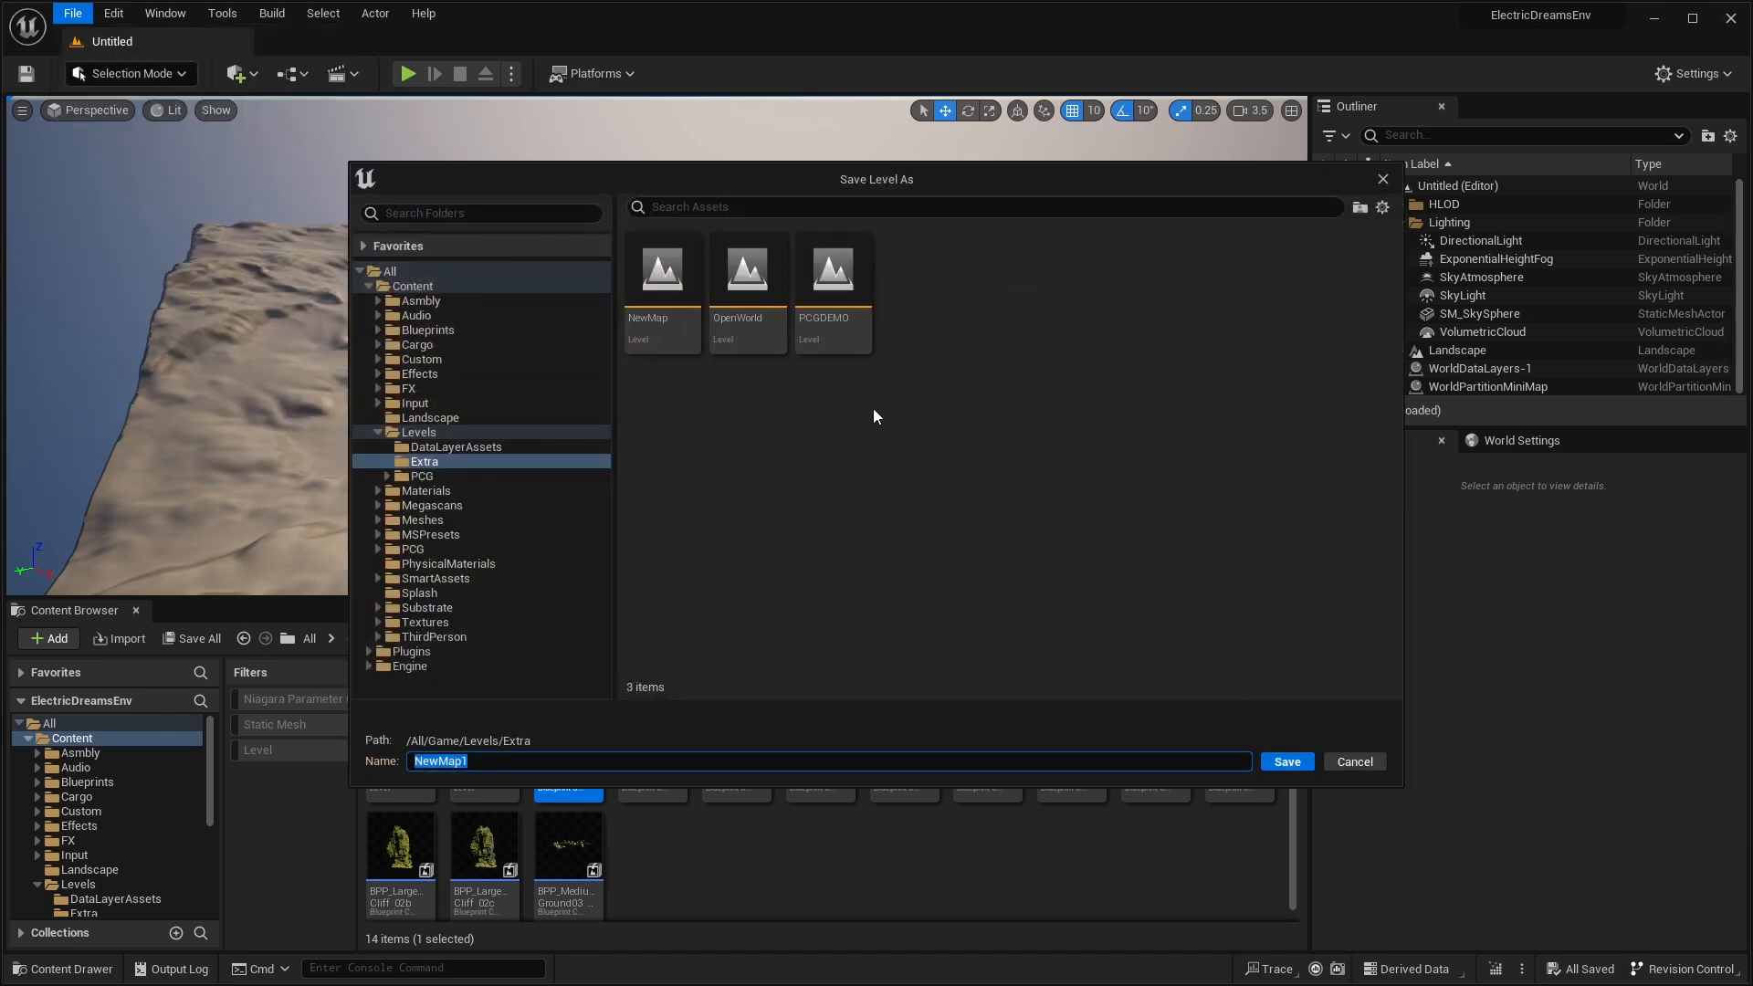
type("OpenWorldDemo")
key("Return")
Select the Landscape with all its LandscapeStreamingProxy actors and assign M_BGLandscape_Auto as their landscape material
left_click(1497, 352)
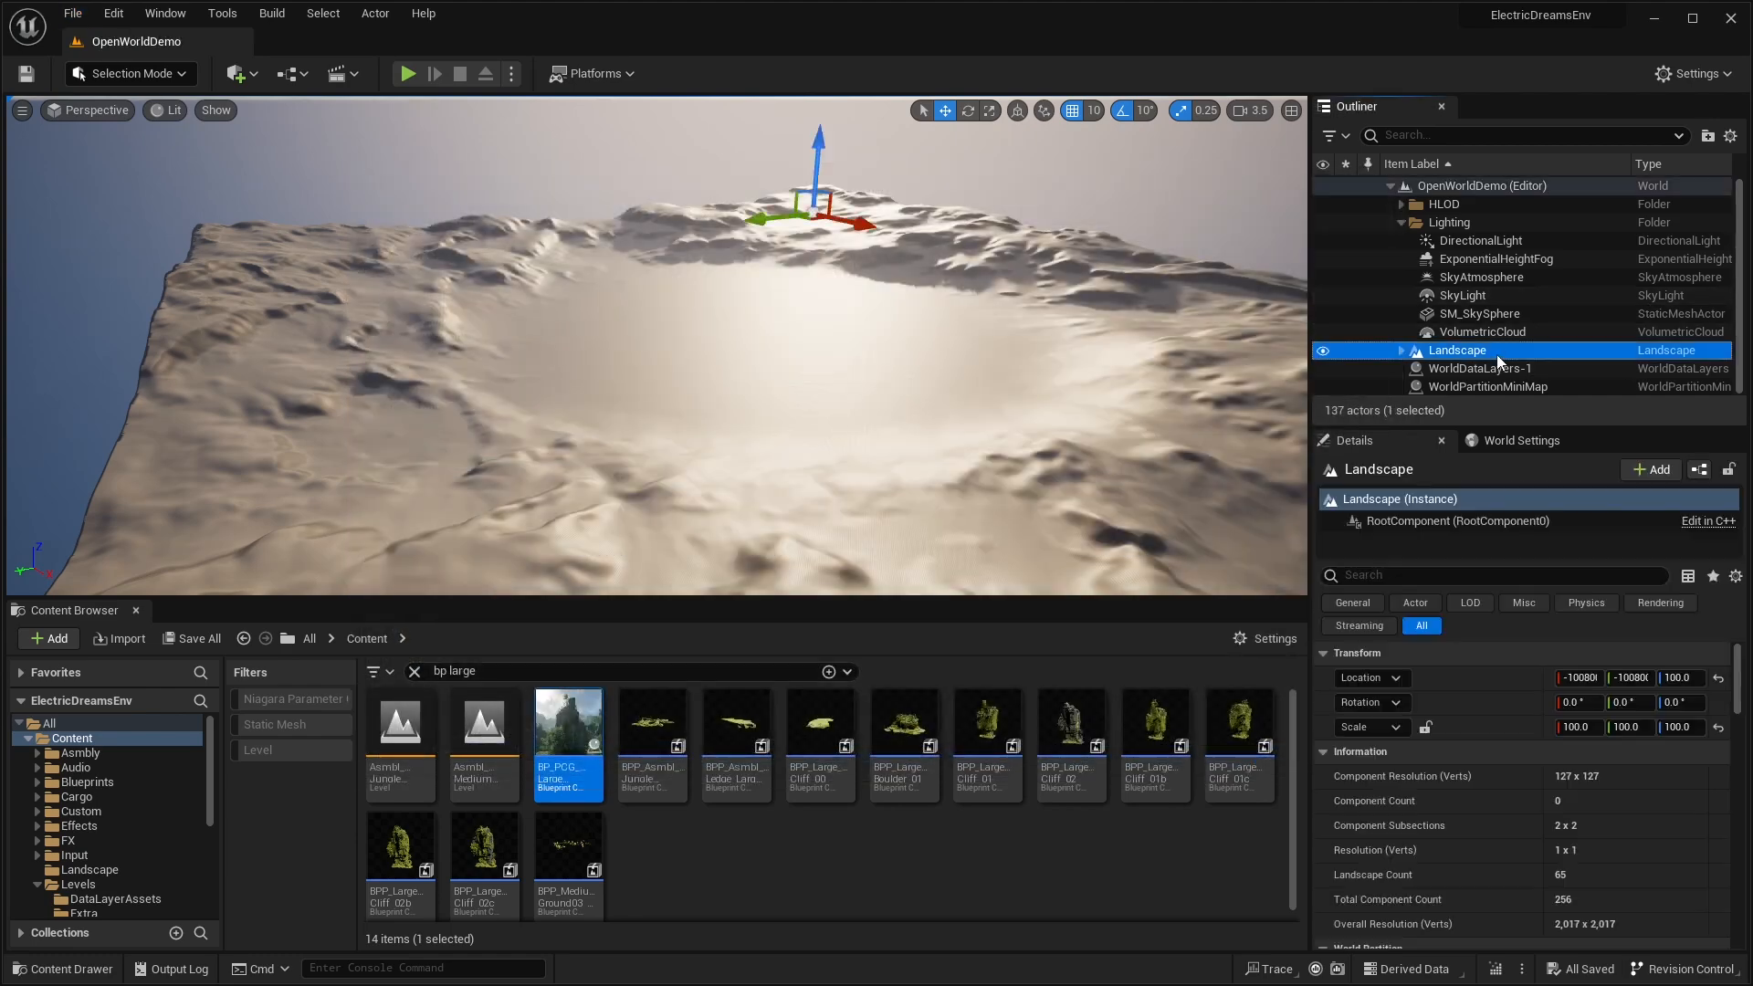
right_click_drag(904, 338, 928, 336)
left_click(927, 336)
left_click(738, 365)
left_click(834, 340)
scroll(1483, 273, "up", 10)
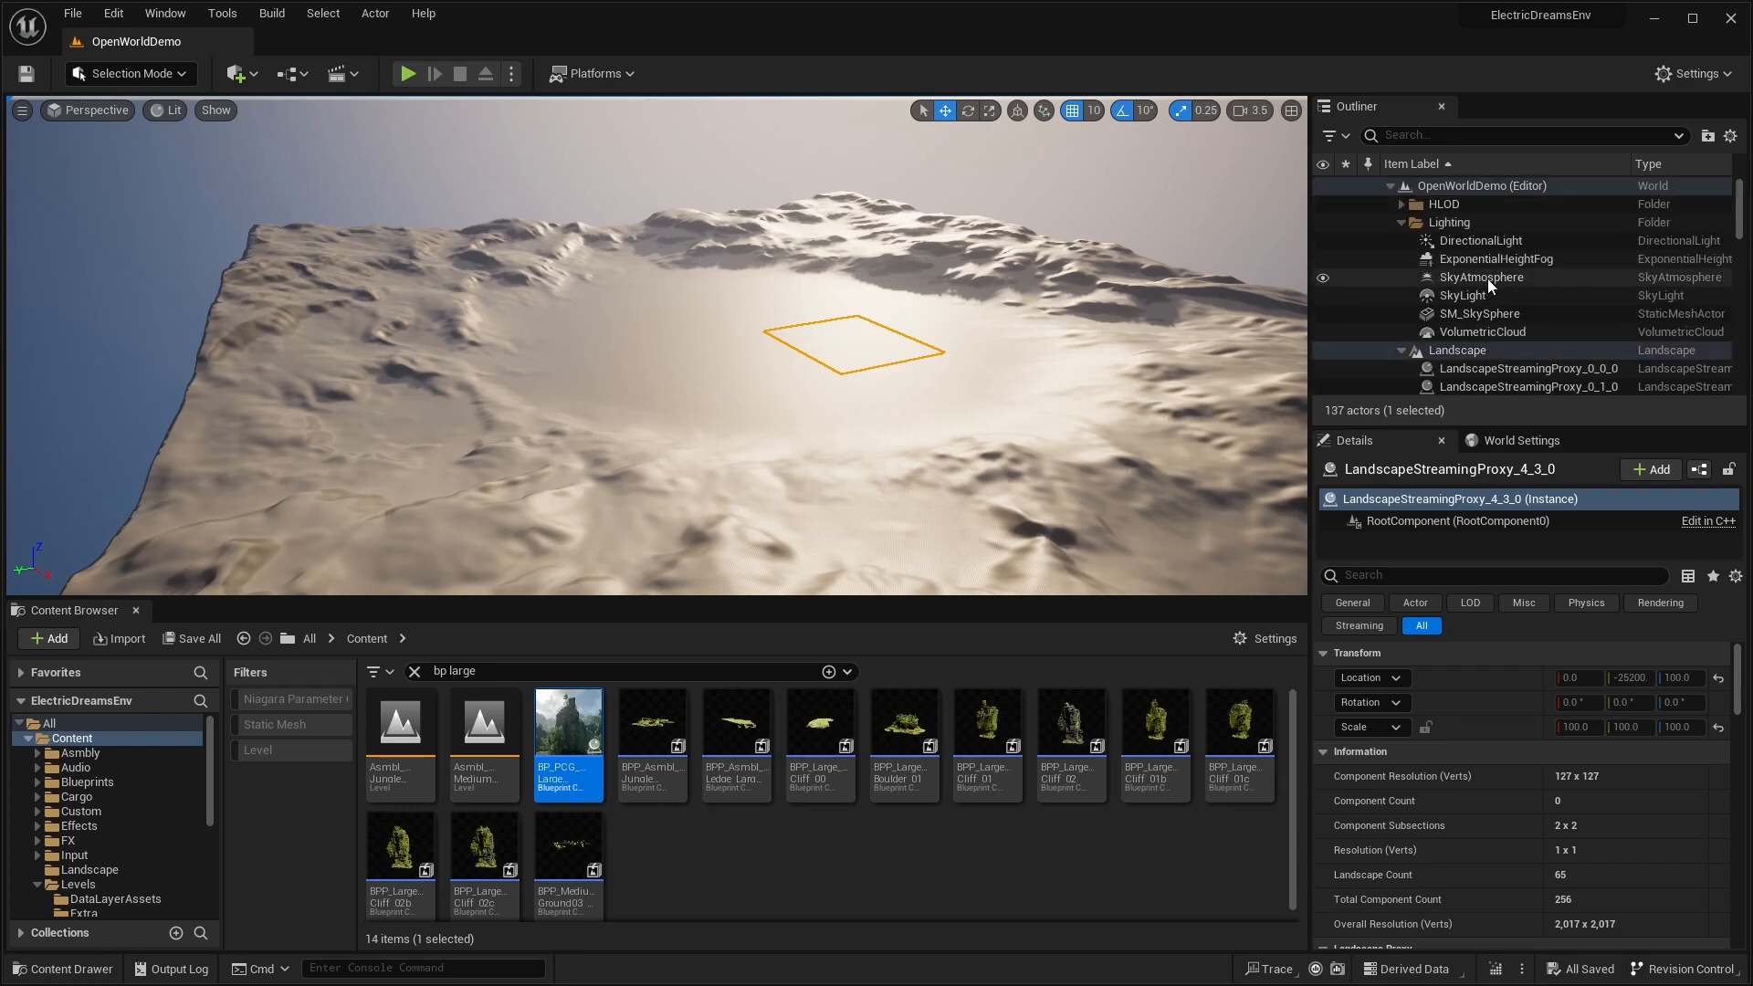
left_click(1502, 354)
scroll(1506, 347, "down", 15)
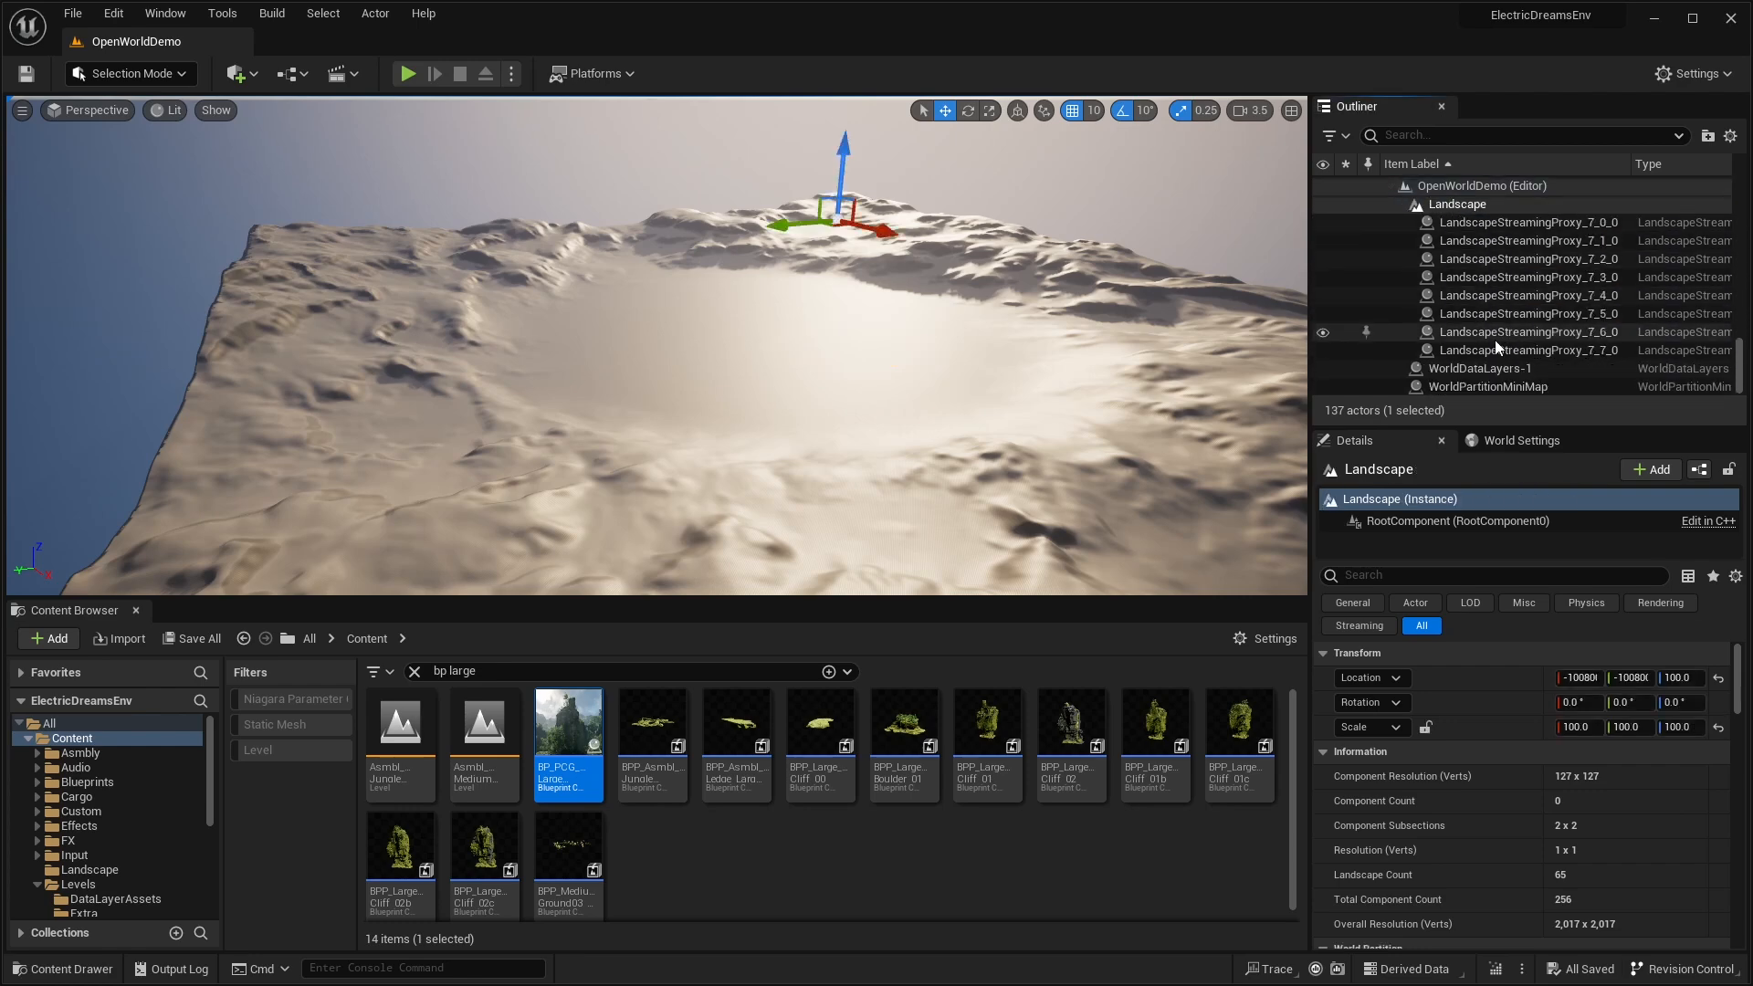
left_click(1495, 344, "shift")
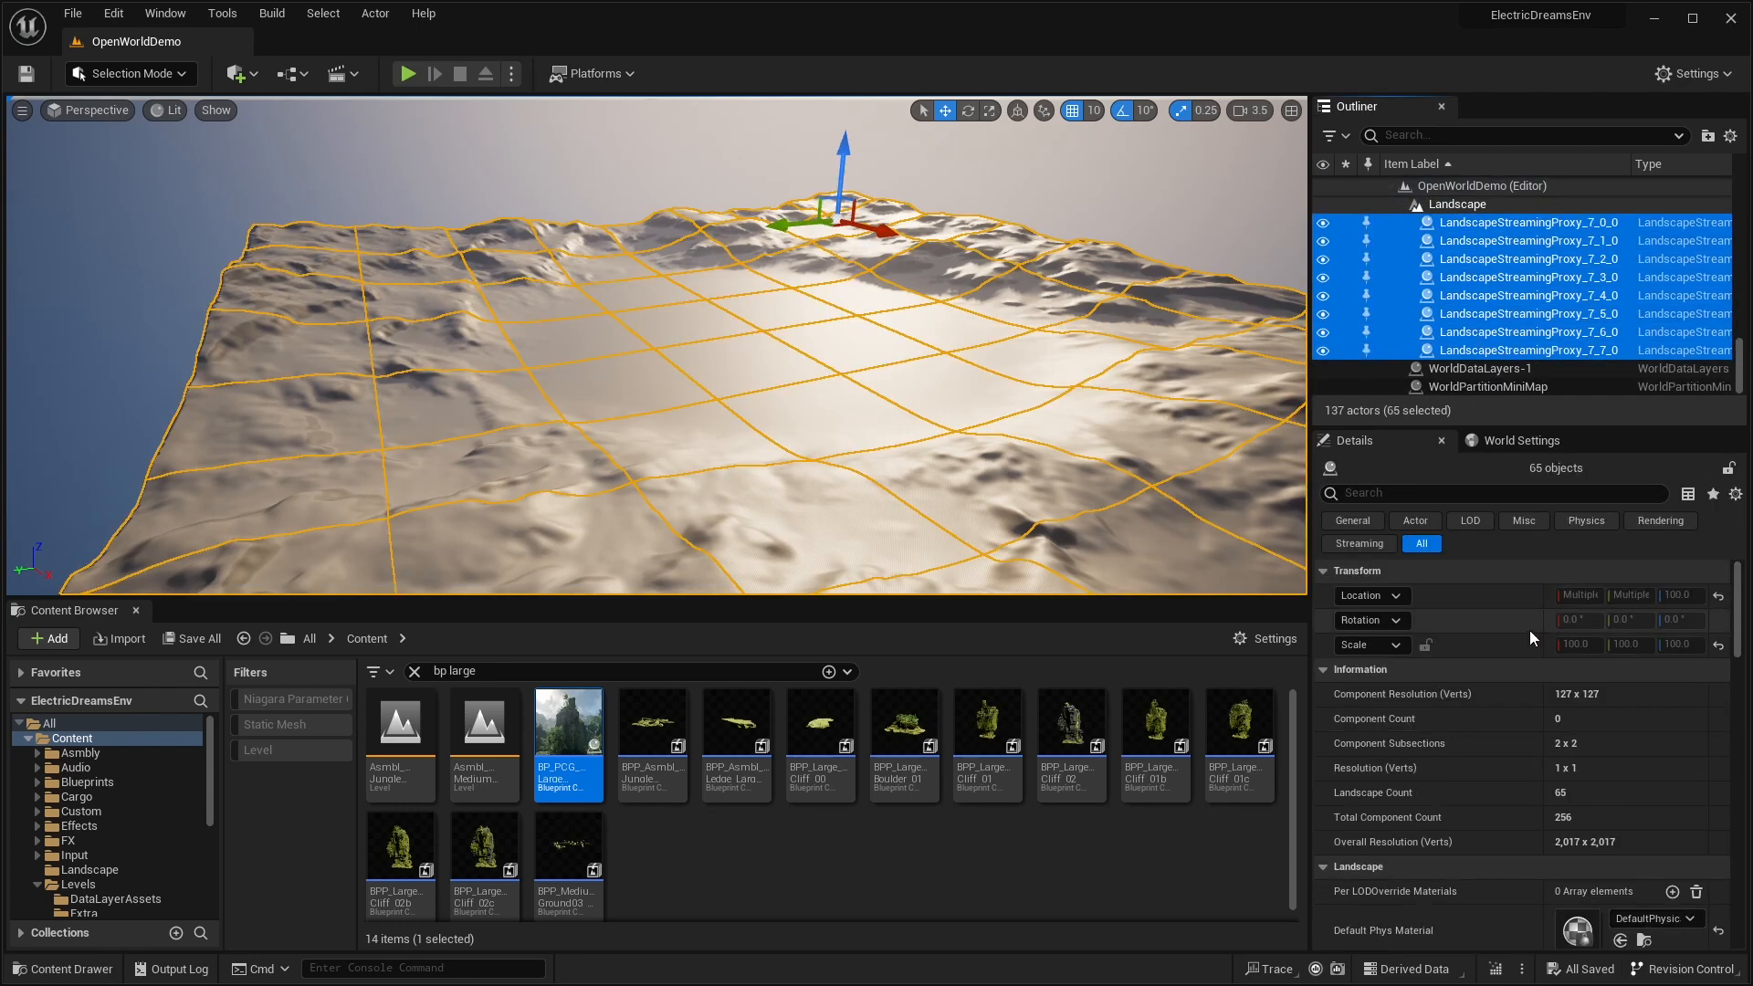
scroll(1530, 643, "down", 5)
left_click(1634, 703)
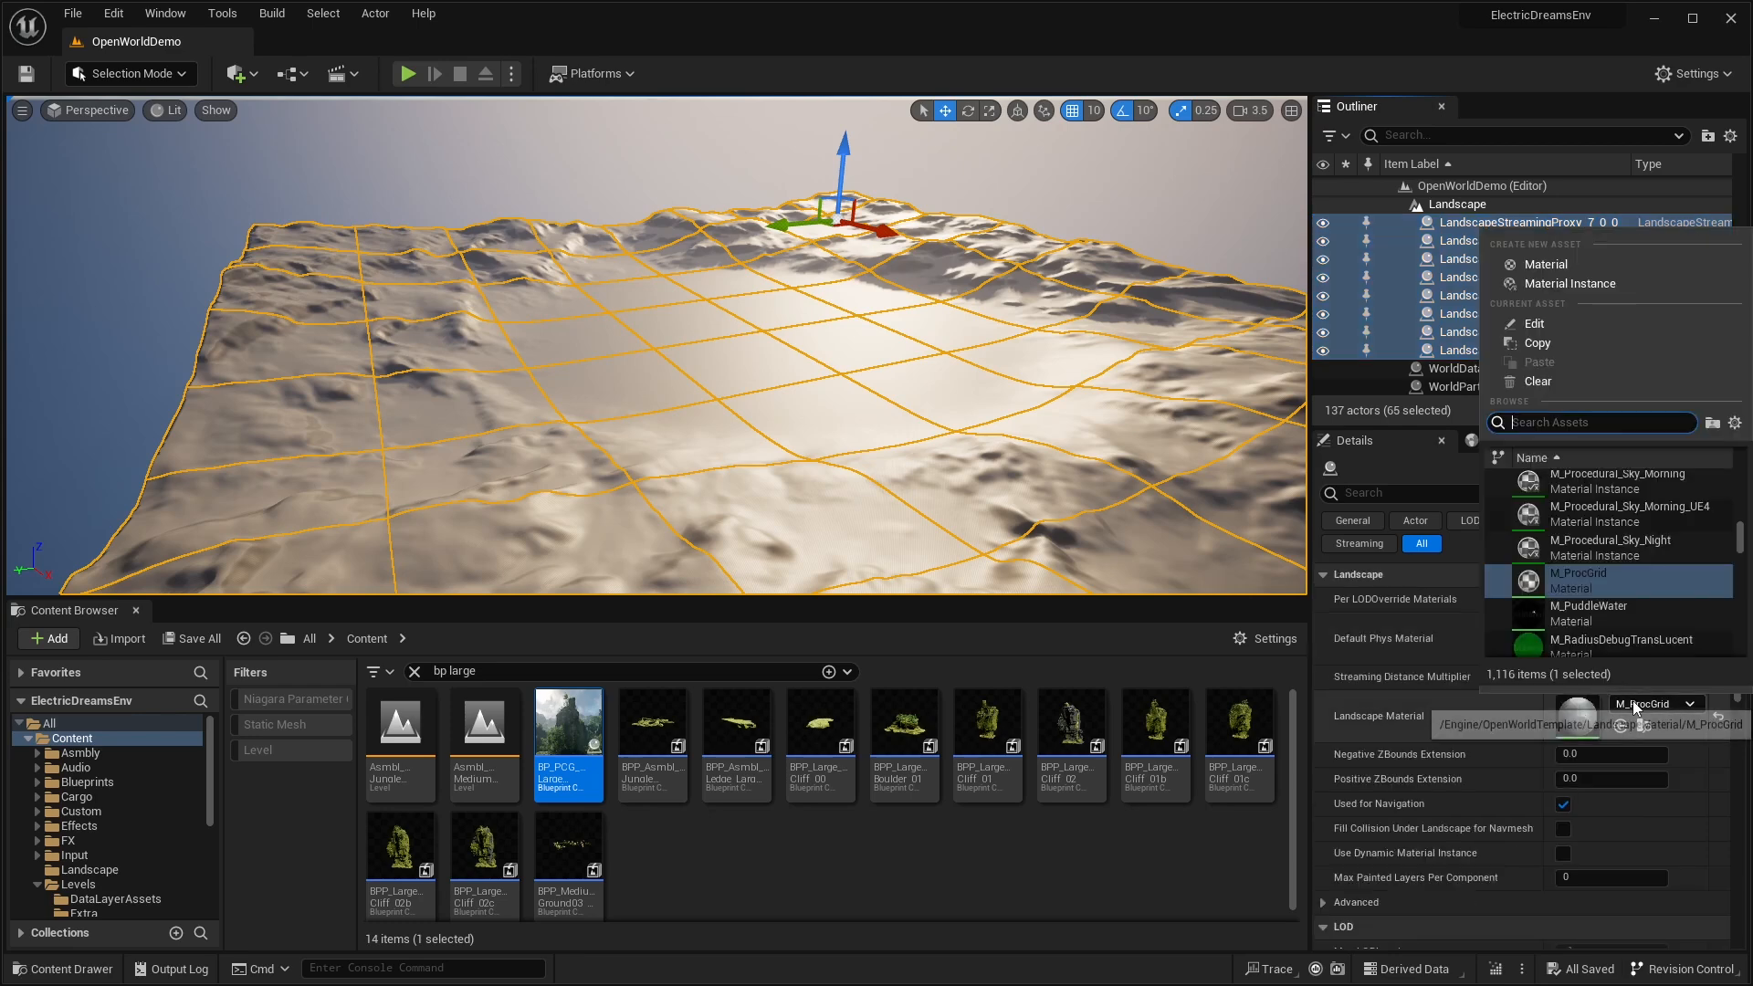
type("gb")
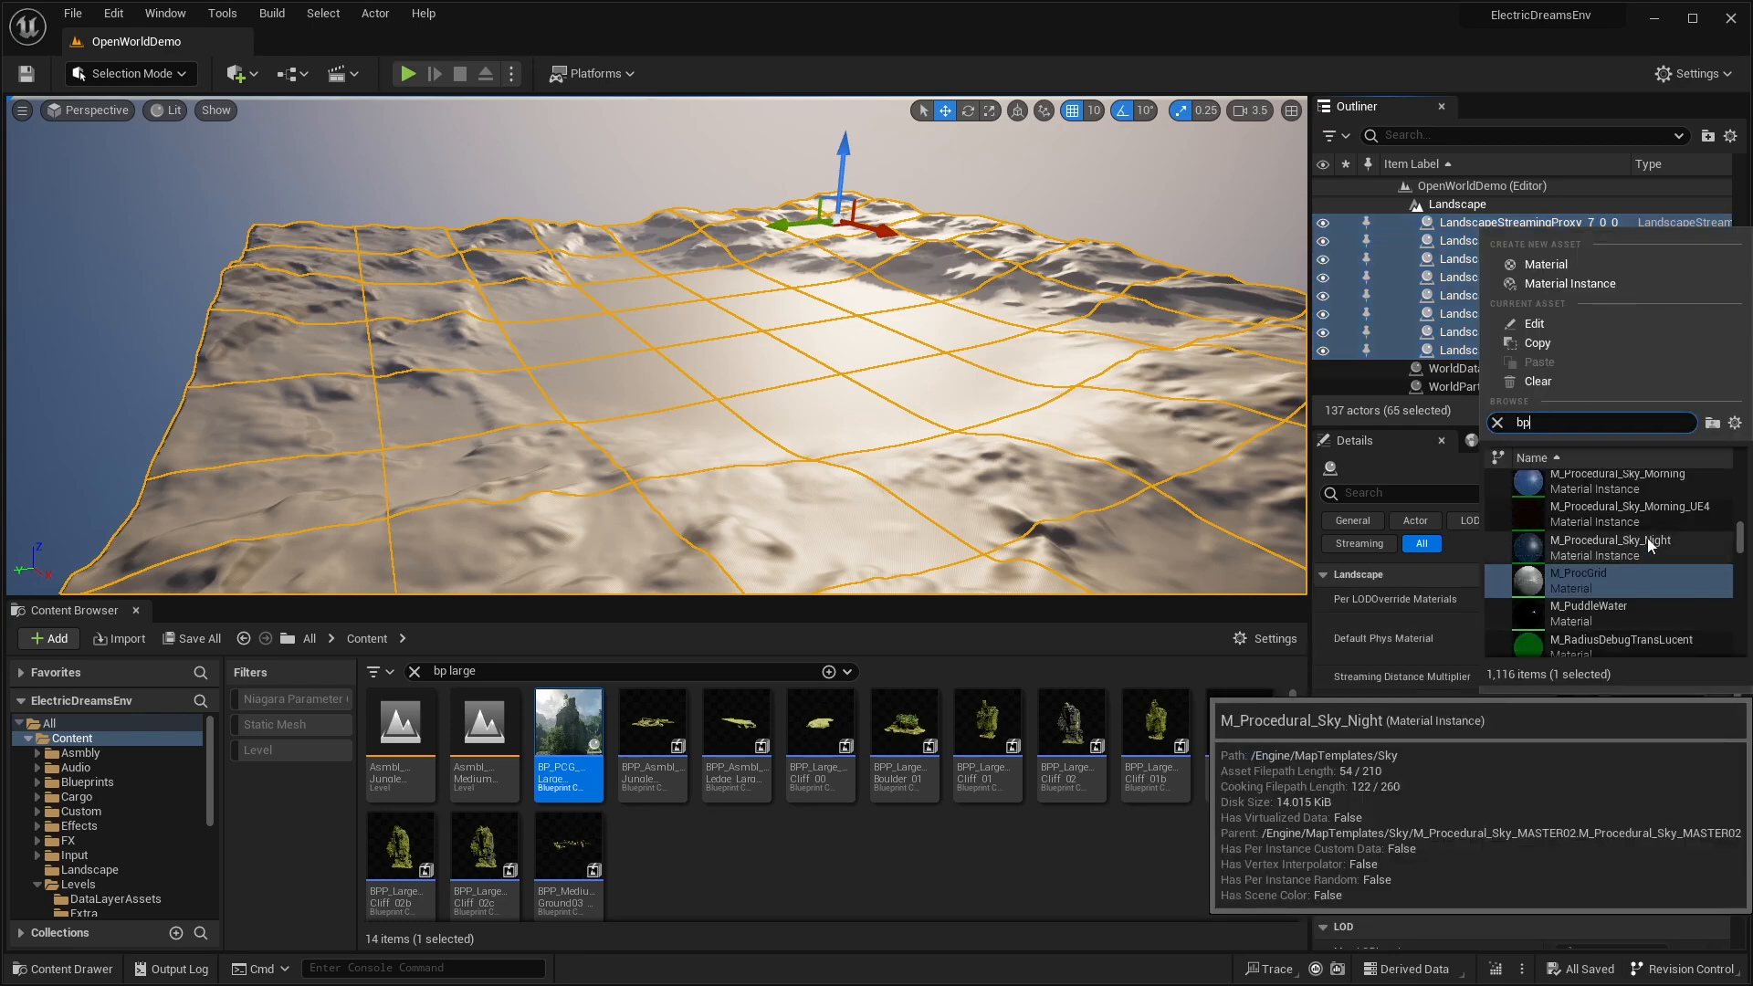
type("lan")
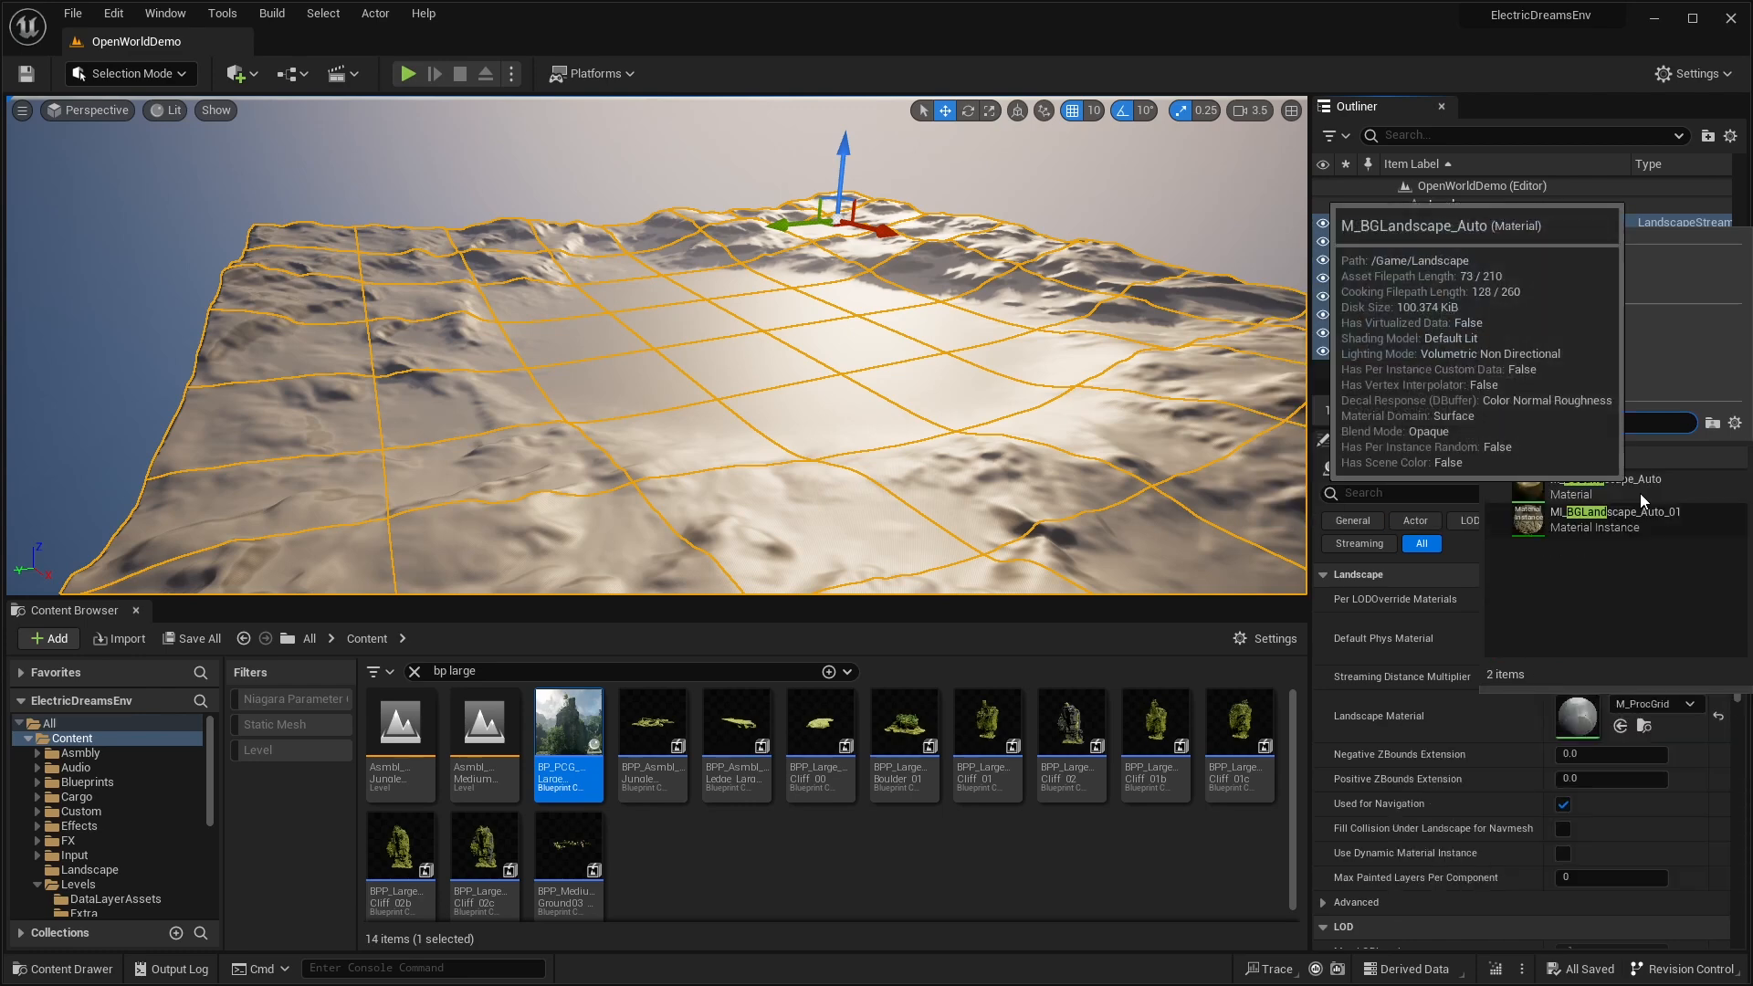
left_click(1640, 492)
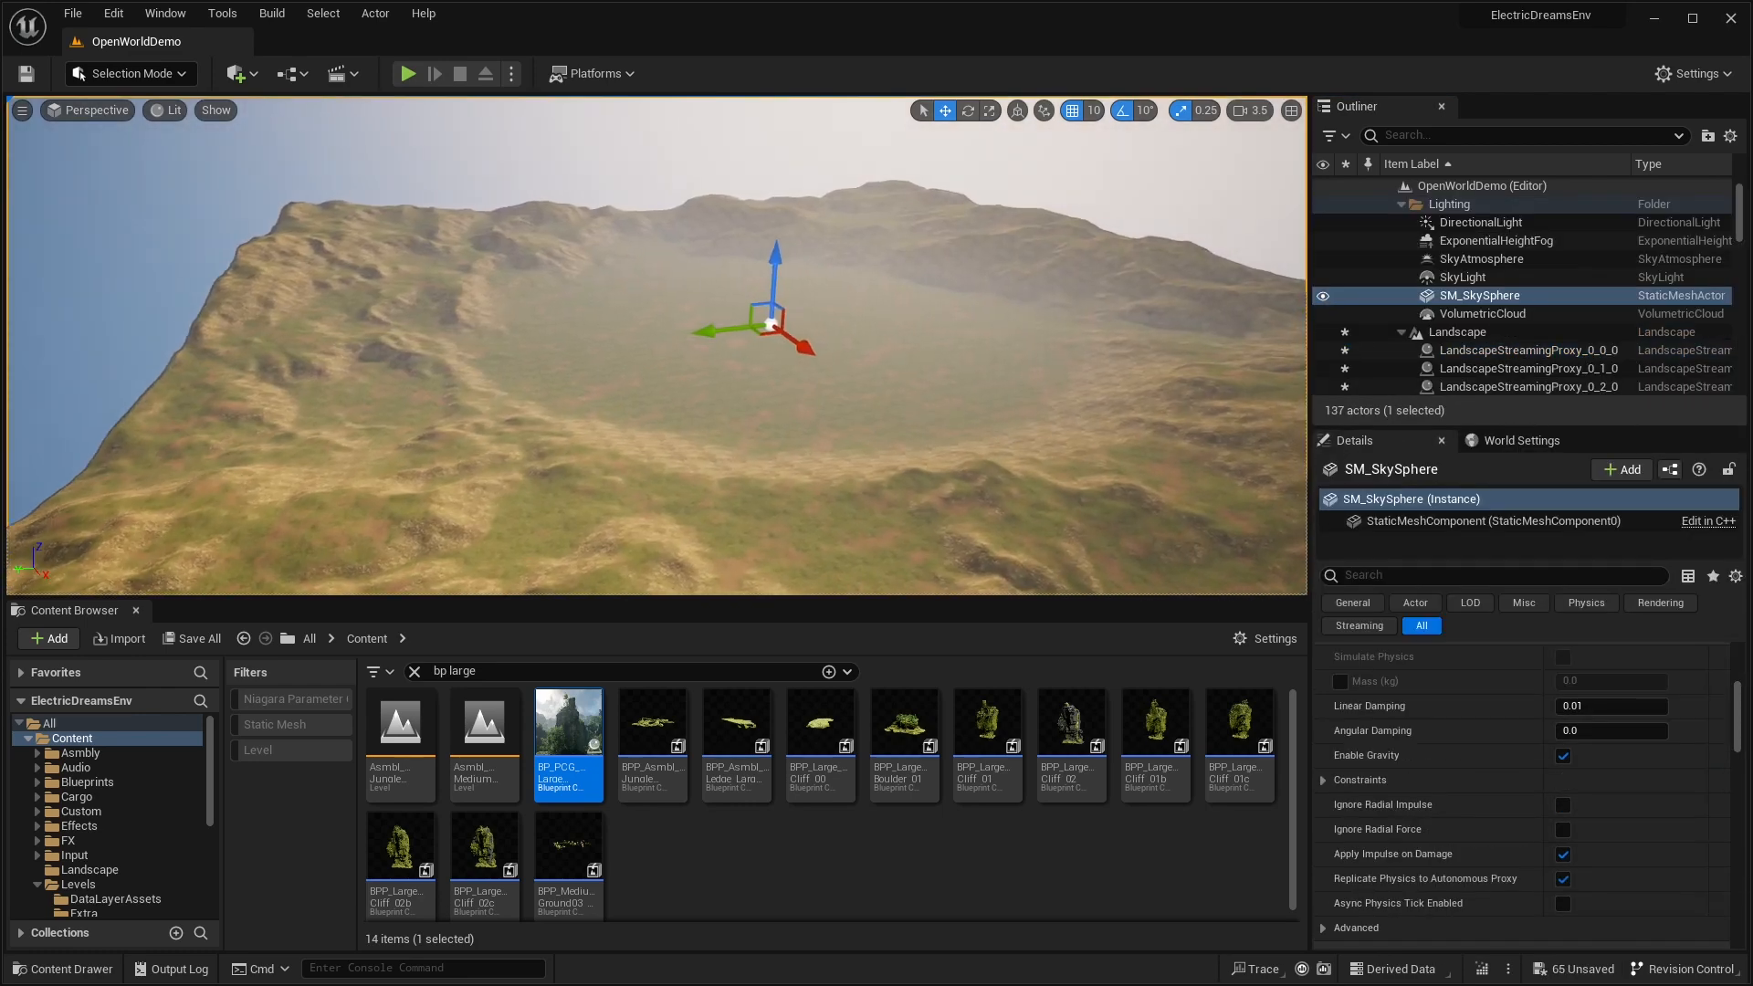
Search the Content folder for "forest bp" and place the PCGDemo_ForestBP blueprint in the middle of the landscape
right_click_drag(1014, 234, 802, 576)
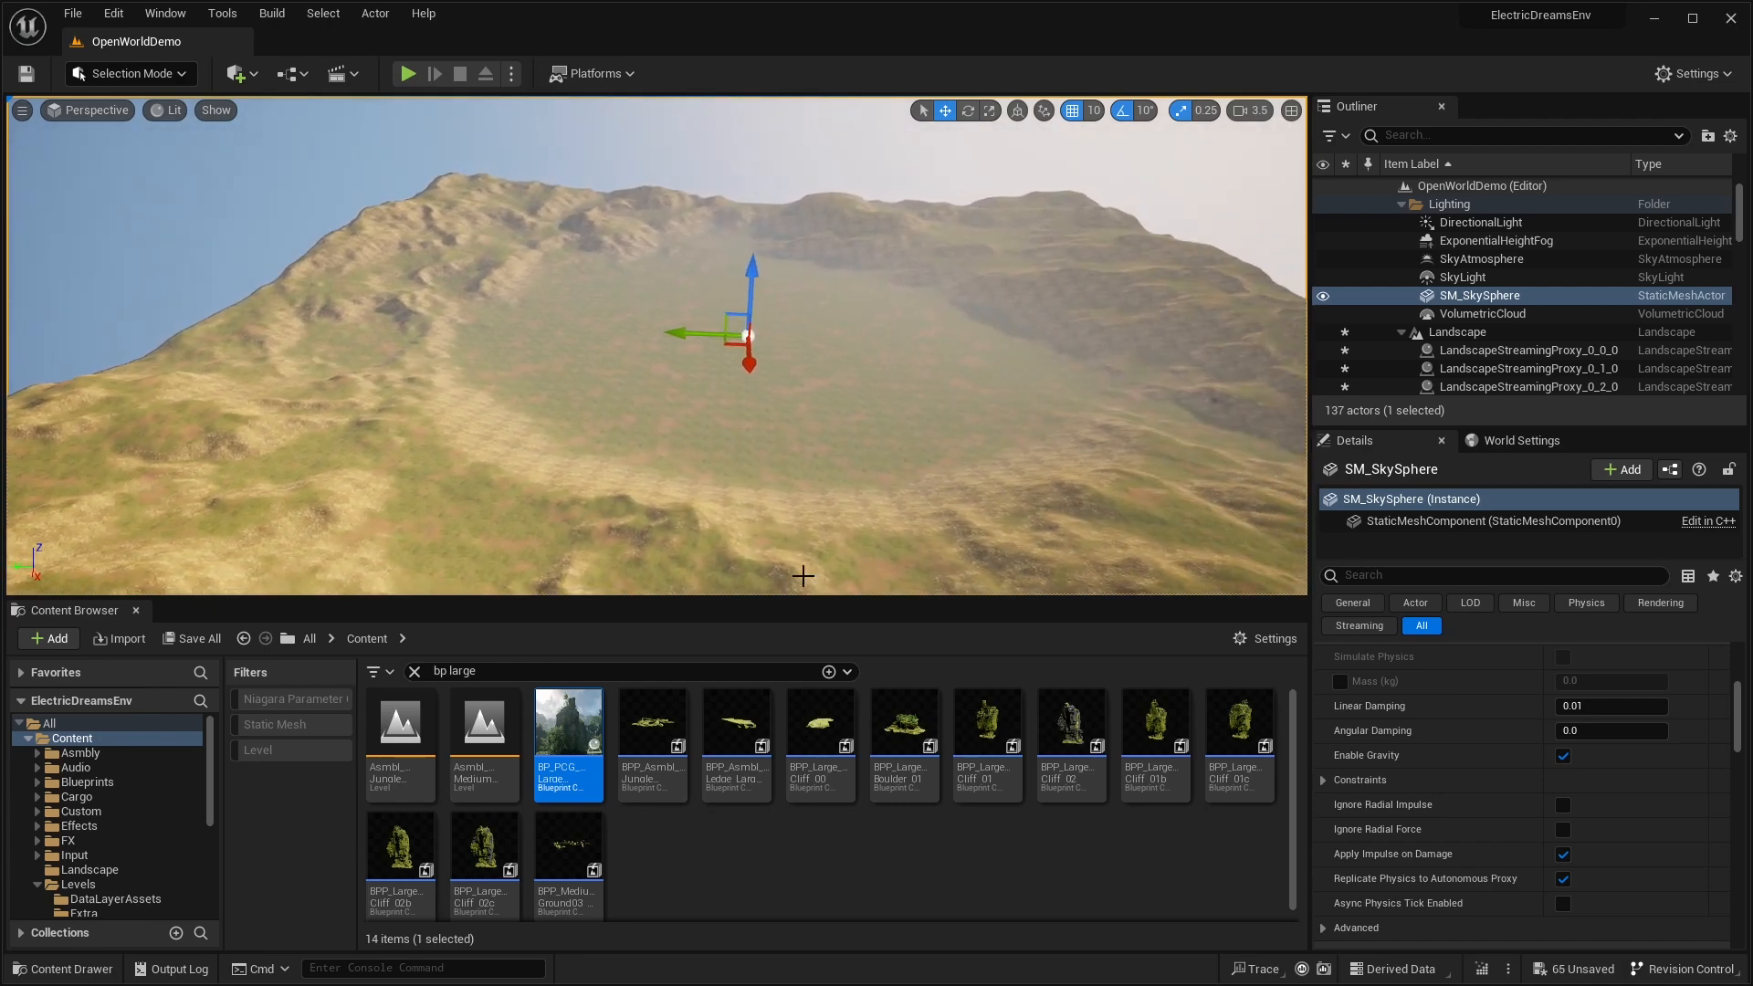
left_click(497, 666)
type("forest bp")
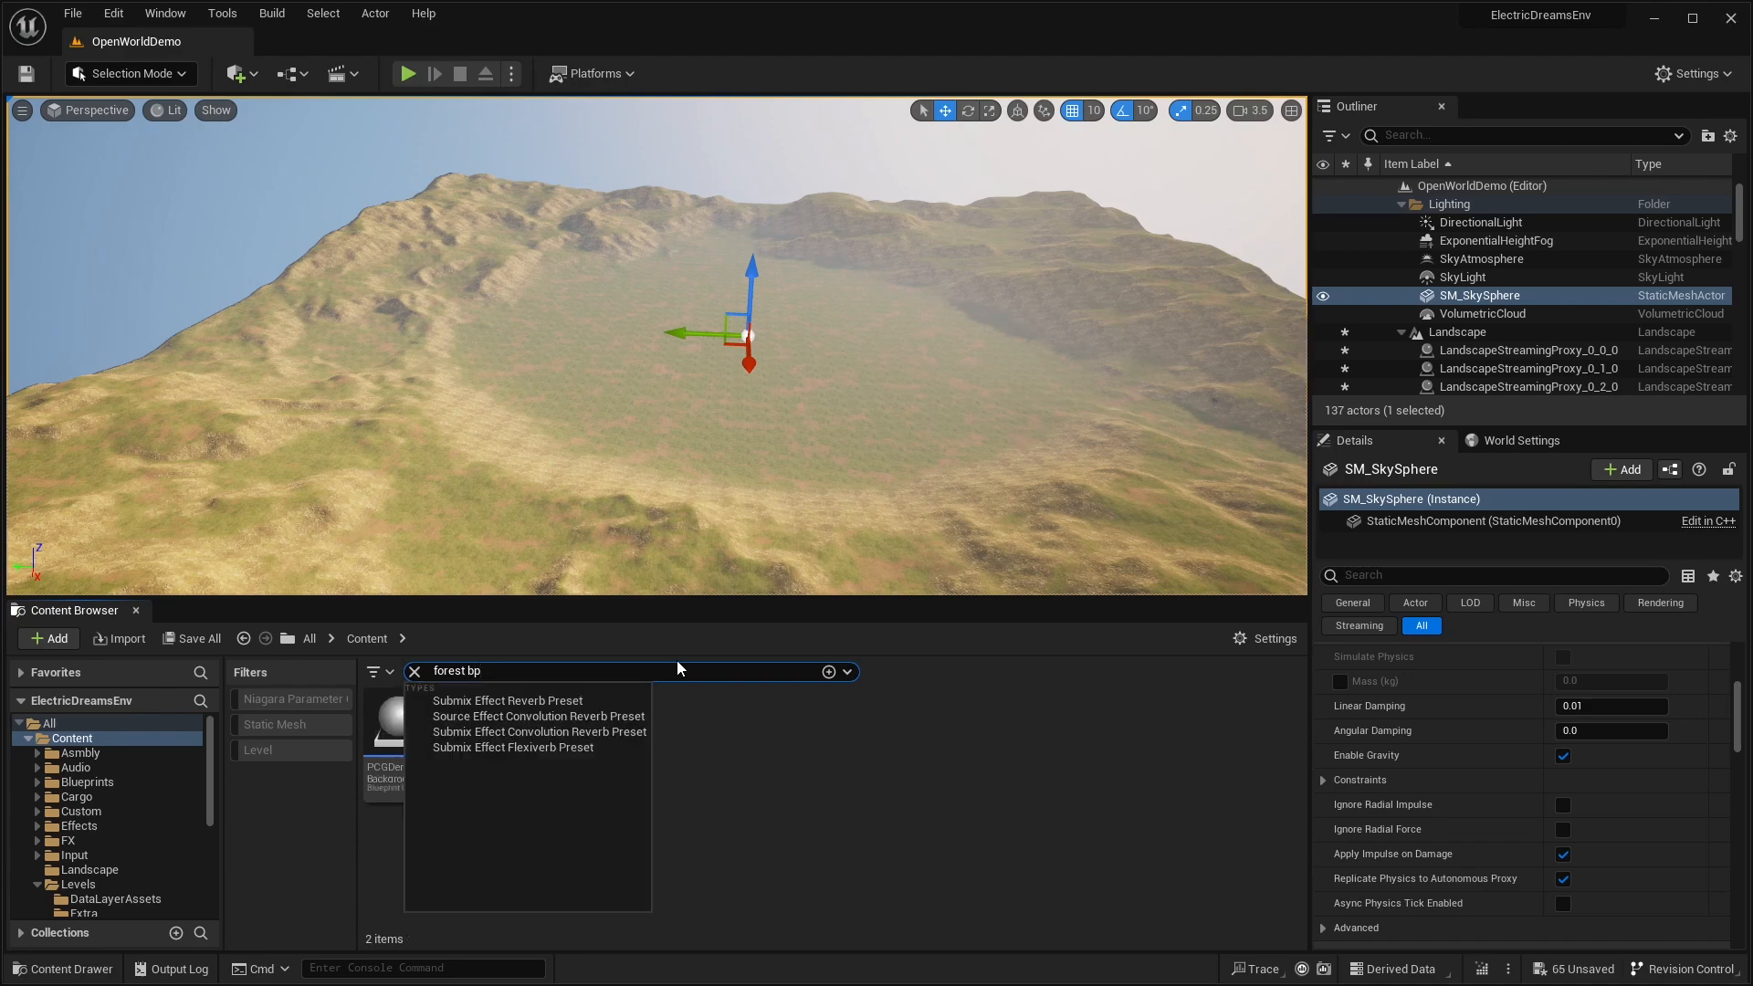
left_click(659, 777)
left_click_drag(453, 744, 754, 347)
right_click_drag(872, 356, 524, 278)
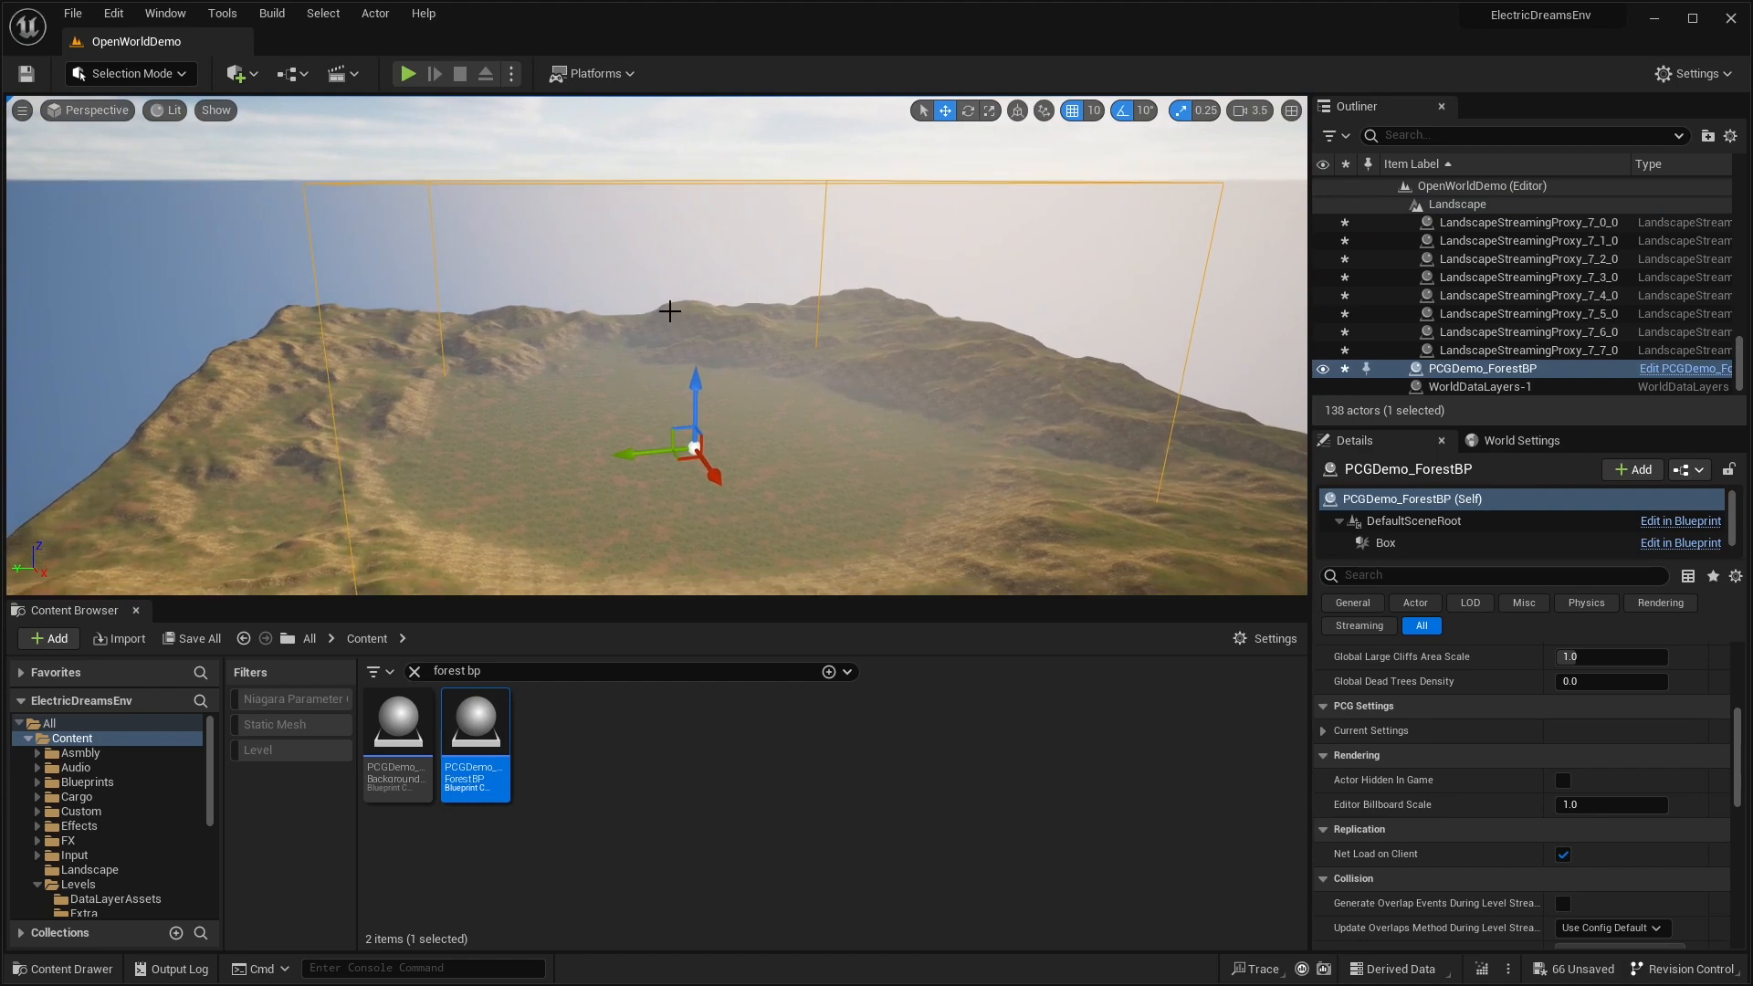
In a top view, scale the PCGDemo_ForestBP actor to 2 in X and Y and center it over the whole landscape
left_click(170, 110)
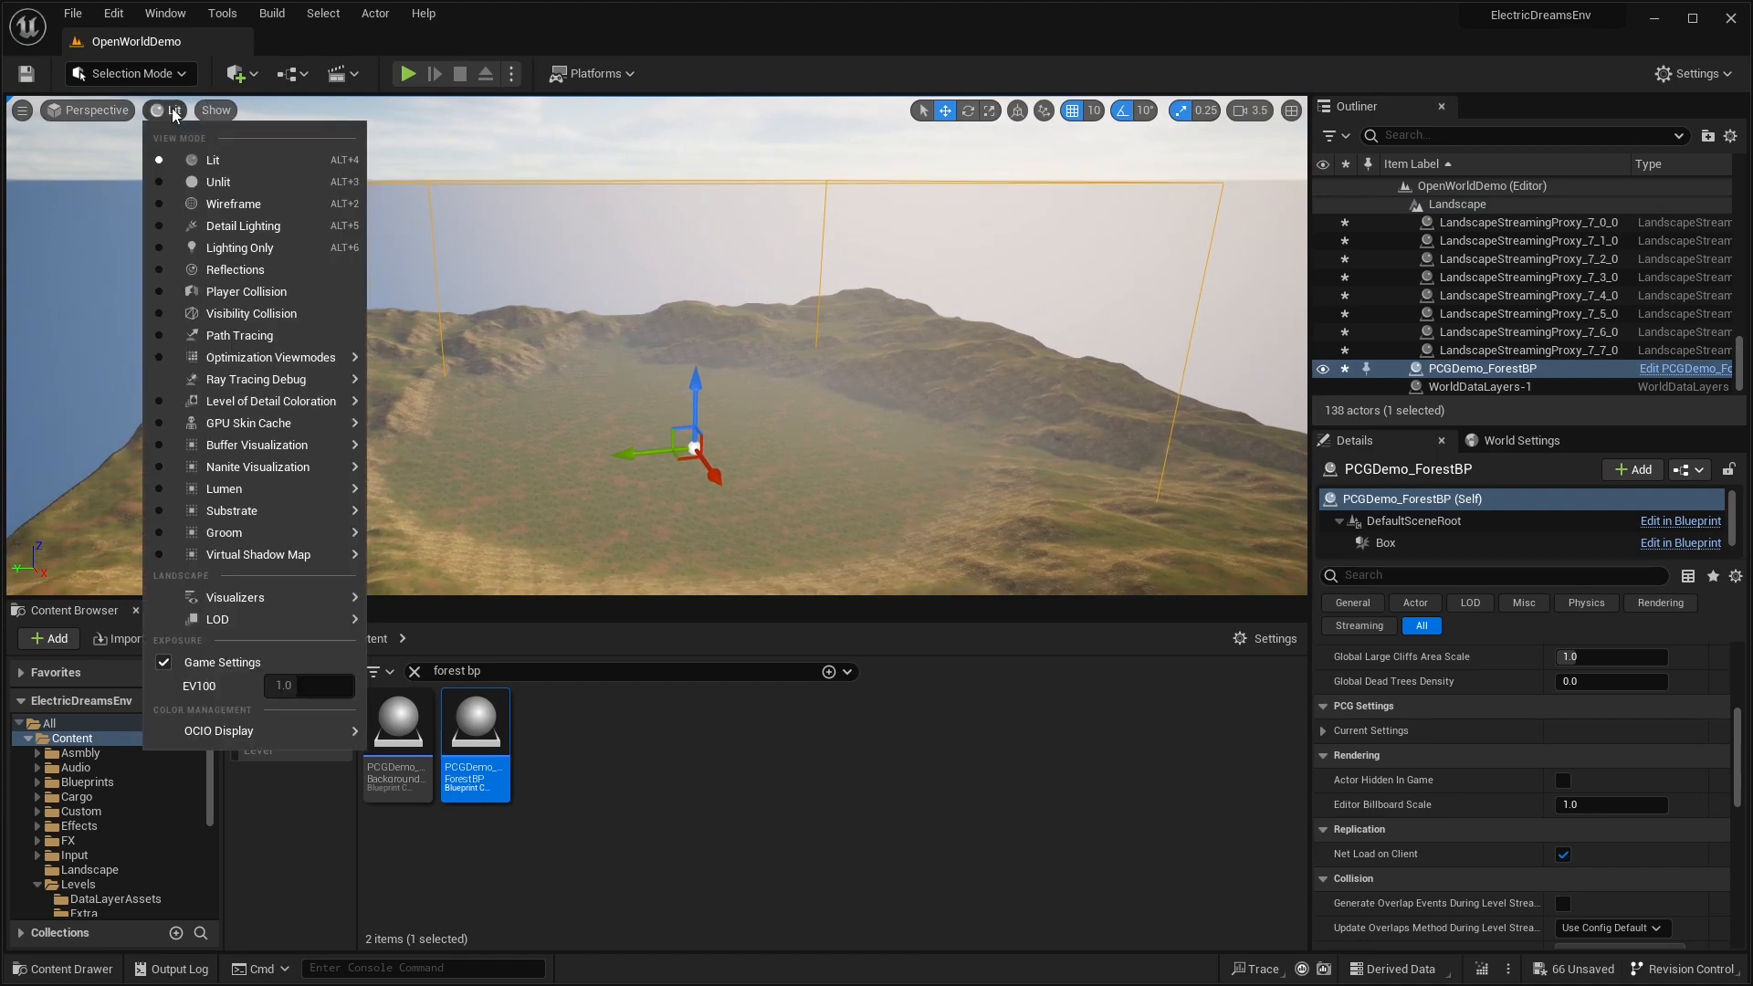
left_click(86, 109)
left_click(114, 181)
scroll(727, 288, "down", 15)
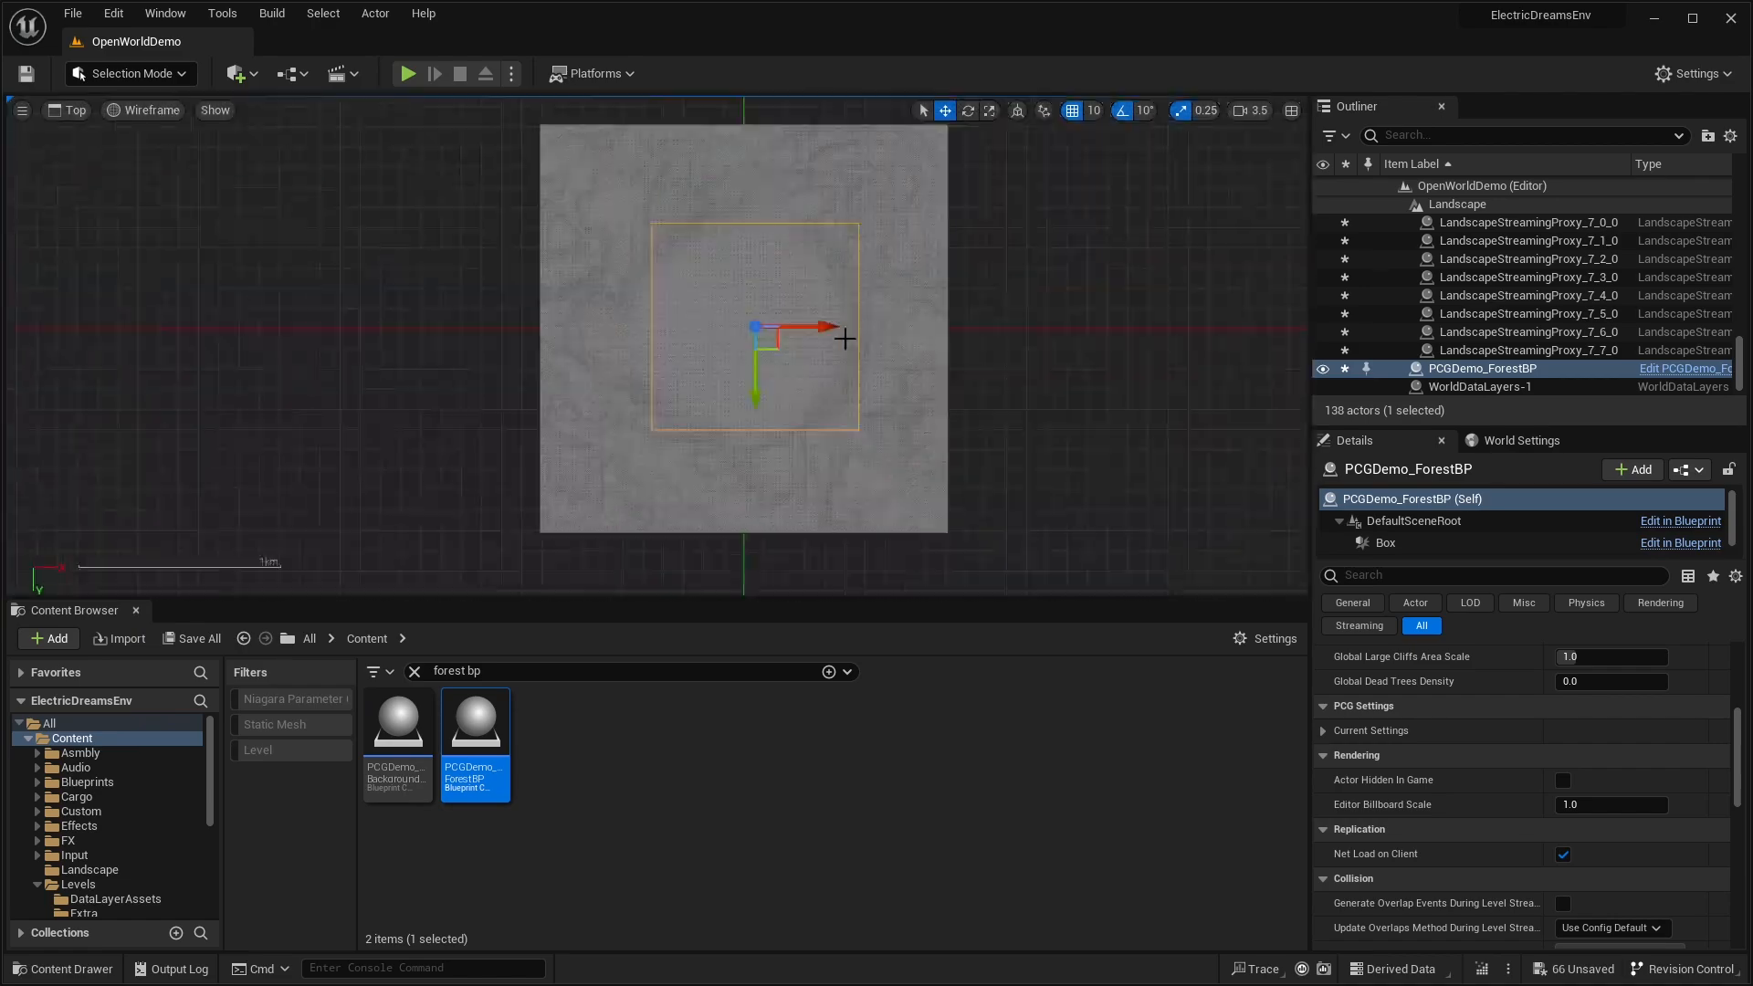
key("r")
mouse_move(774, 347)
left_mouse_down()
mouse_move(805, 356)
mouse_move(794, 324)
left_mouse_up()
key("w")
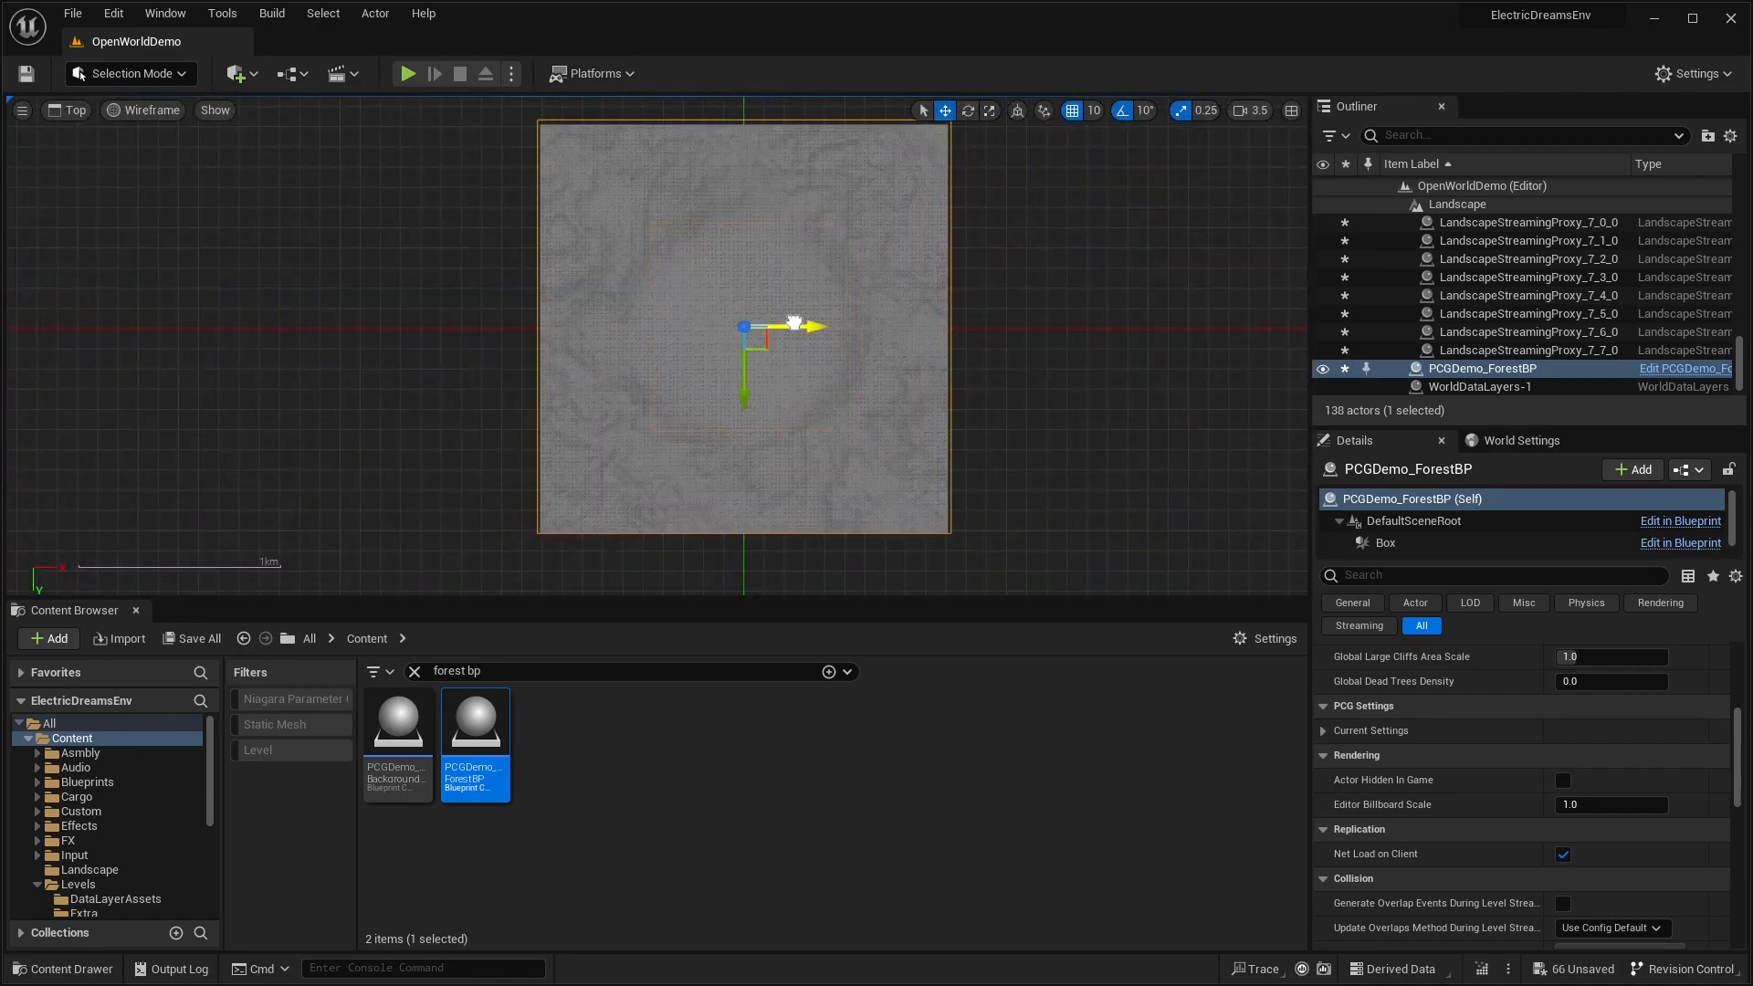
Return to the perspective view and generate the forest from the PCGDemo_Forest component of the PCGDemo_ForestBP actor
left_click(87, 109)
left_click(101, 141)
right_click_drag(590, 229, 503, 248)
scroll(590, 229, "up", 2)
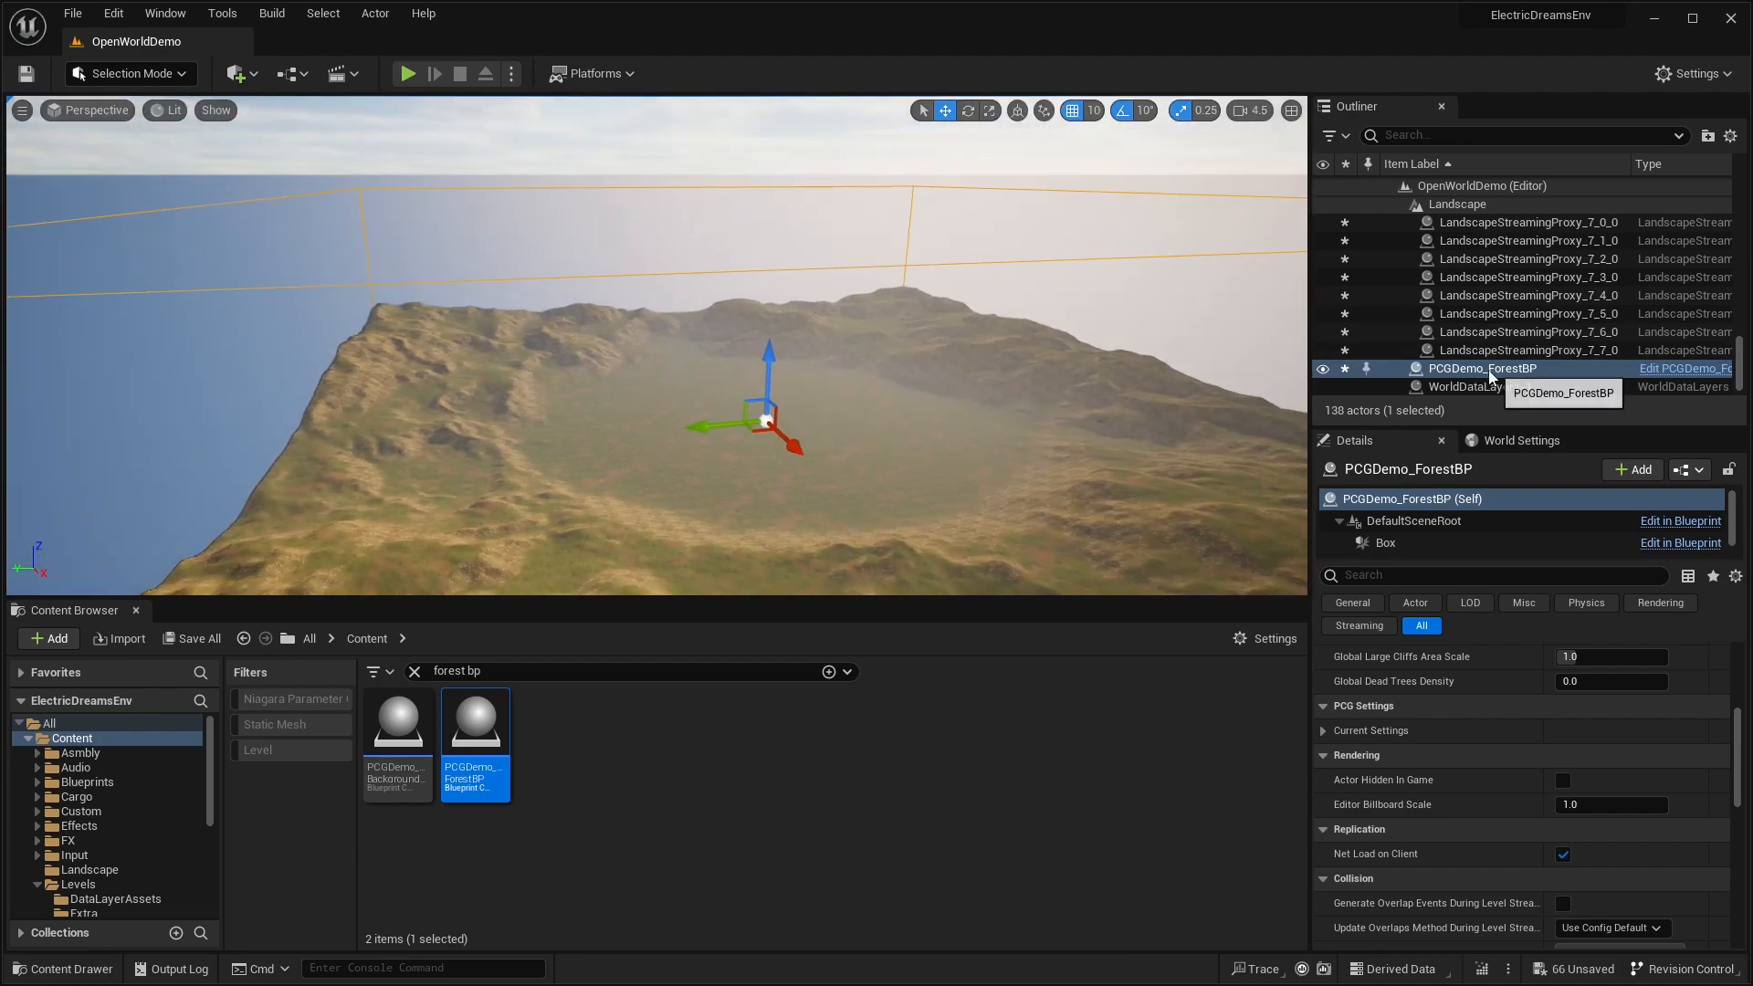
scroll(1464, 533, "down", 1)
left_click(1413, 545)
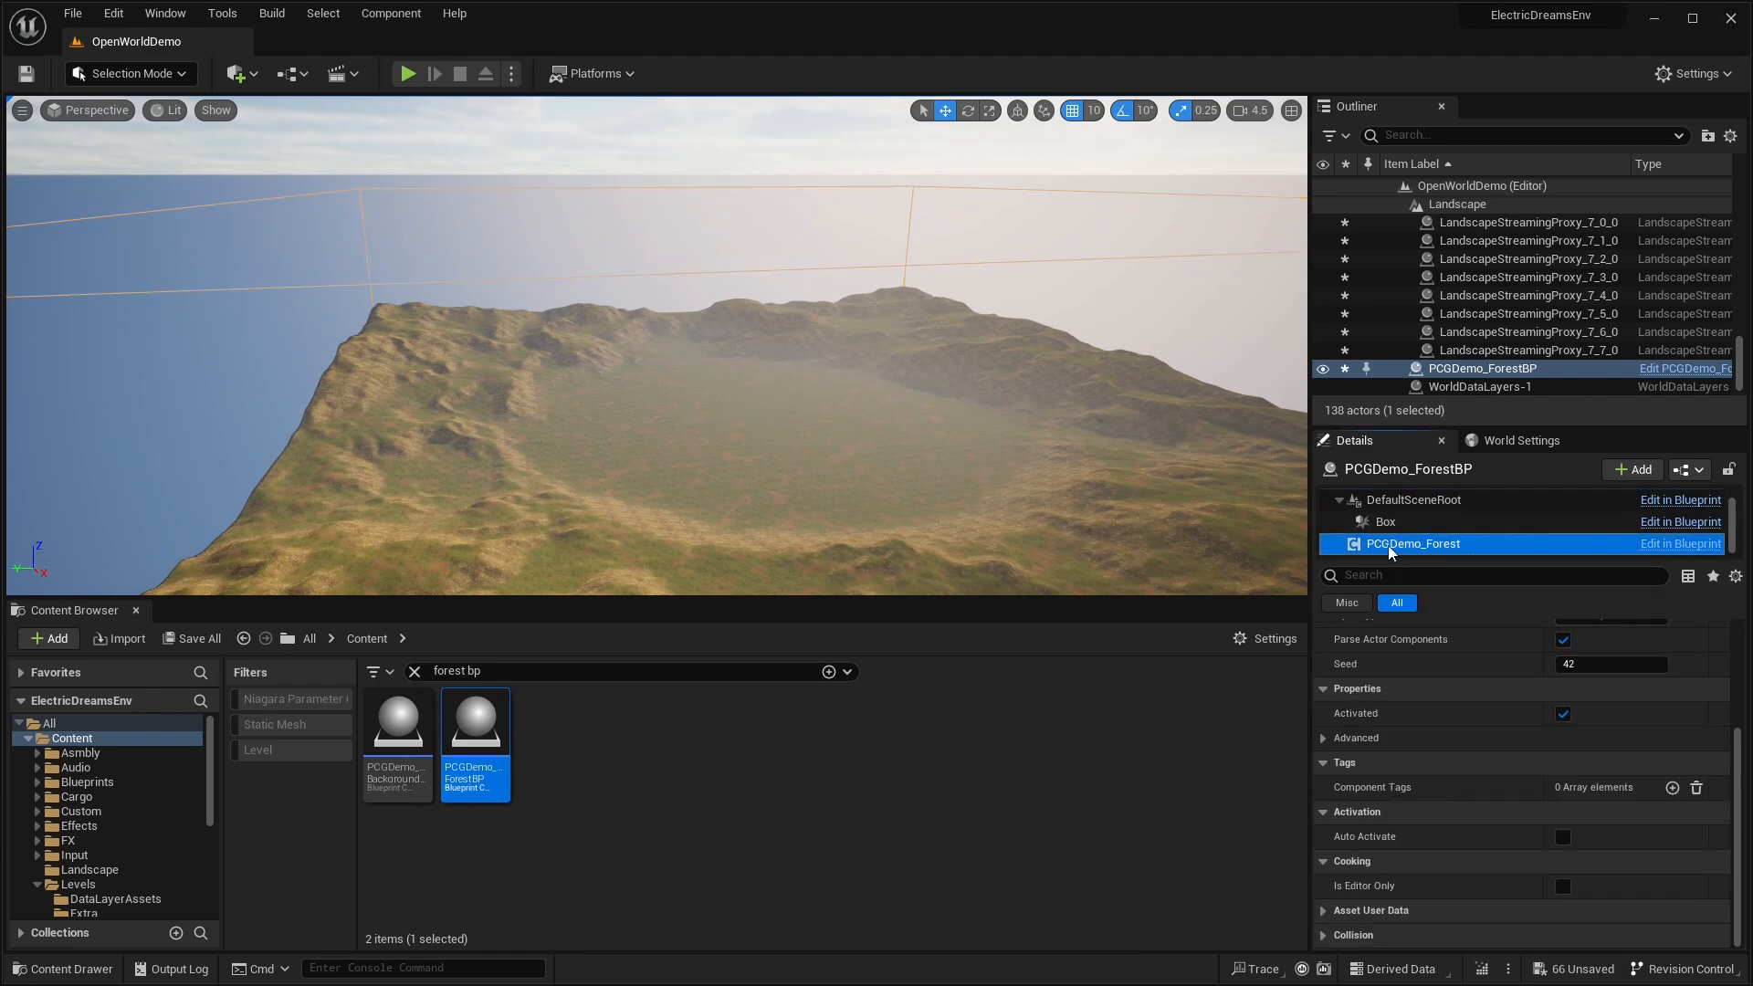
scroll(1494, 672, "up", 5)
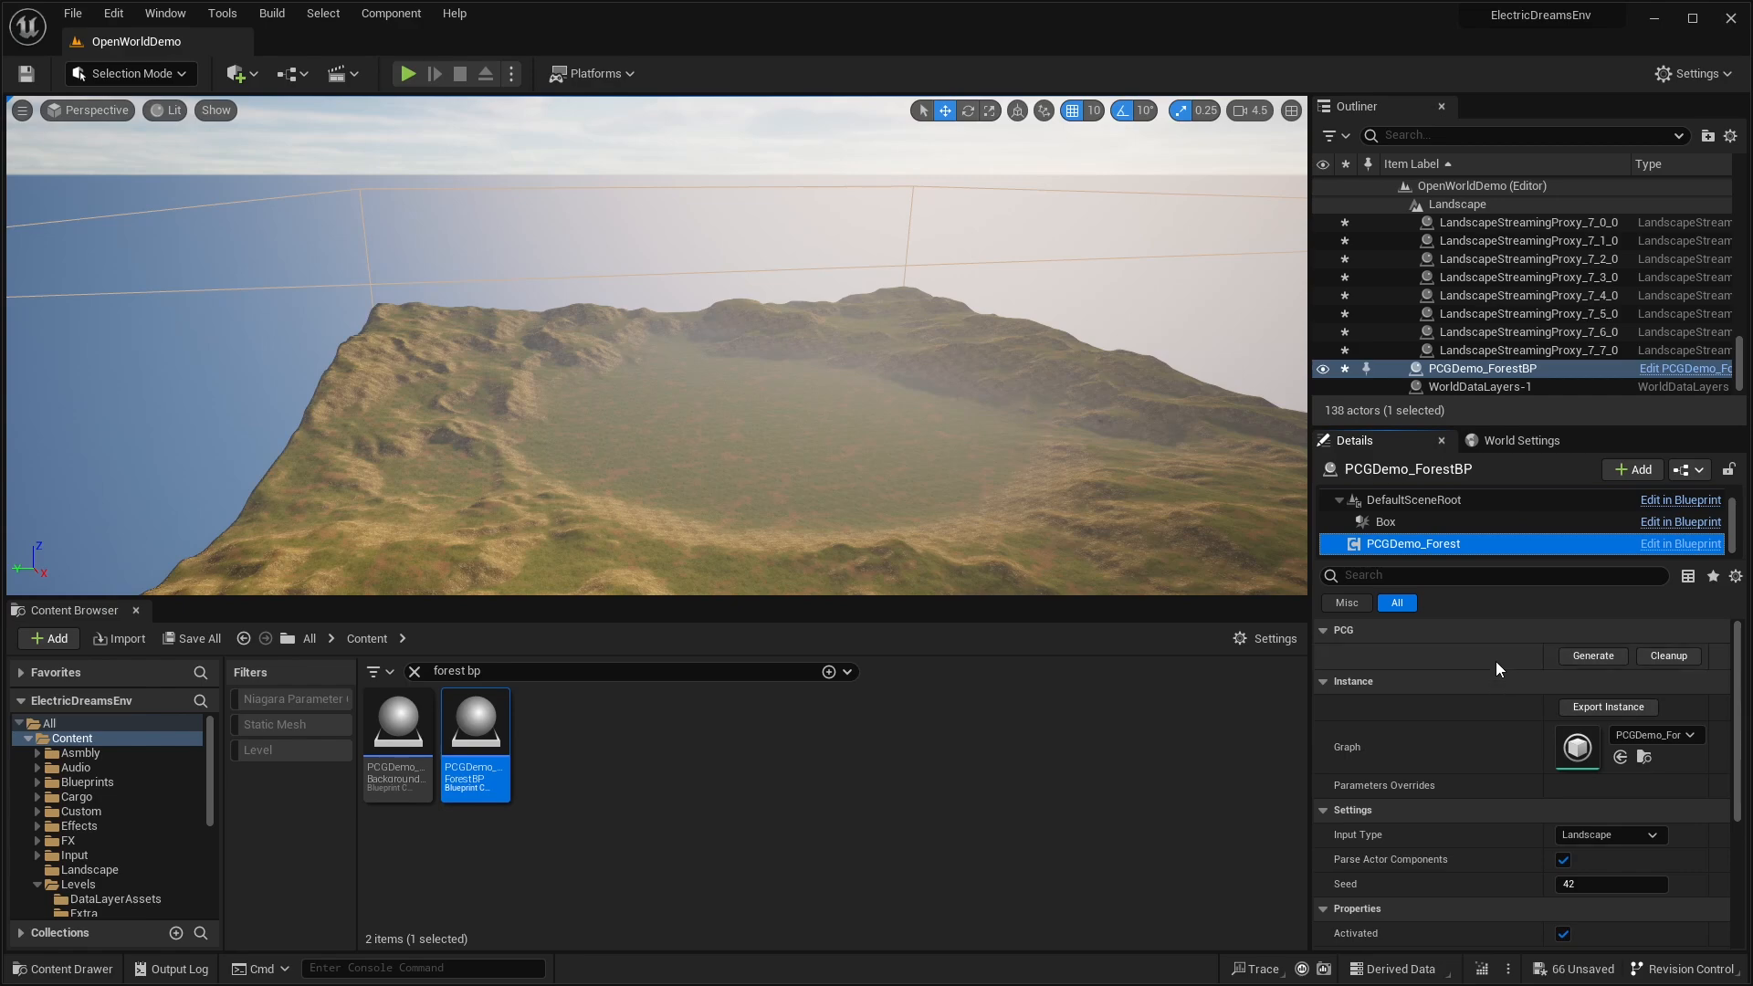
left_click(1573, 658)
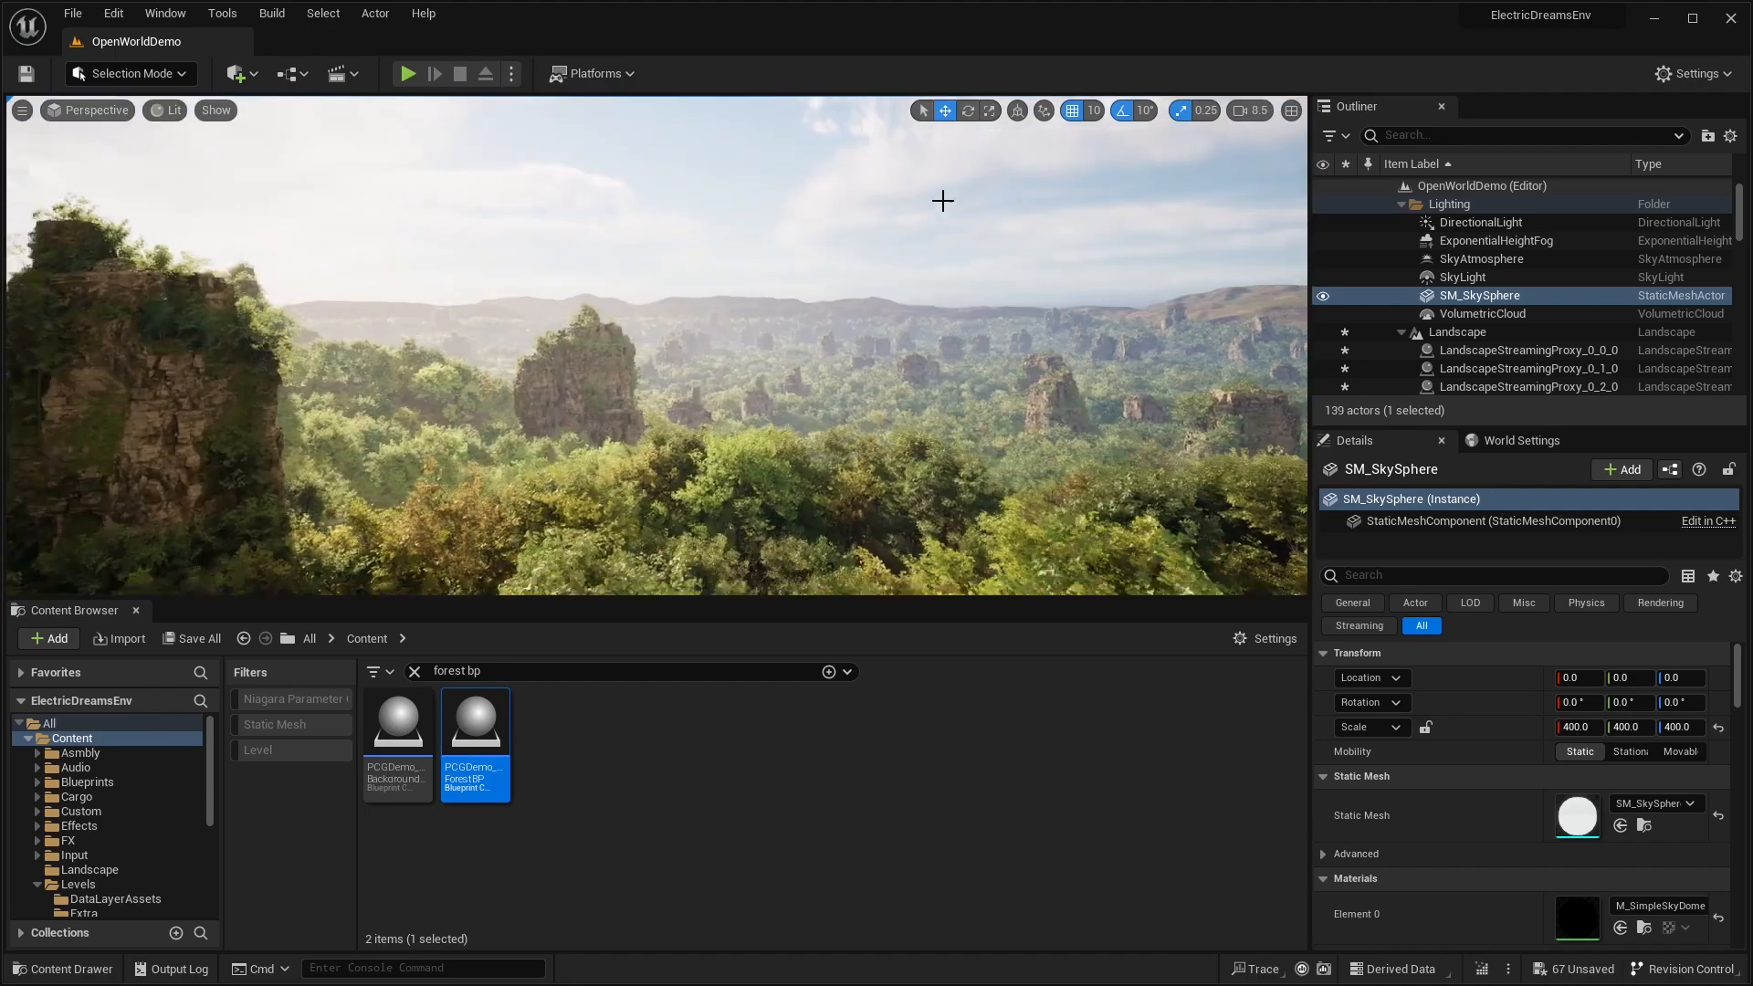
Search the Content folder for "ditch bp" and place the PCGDemo_DitchBP blueprint in the middle of the forest
key("Right")
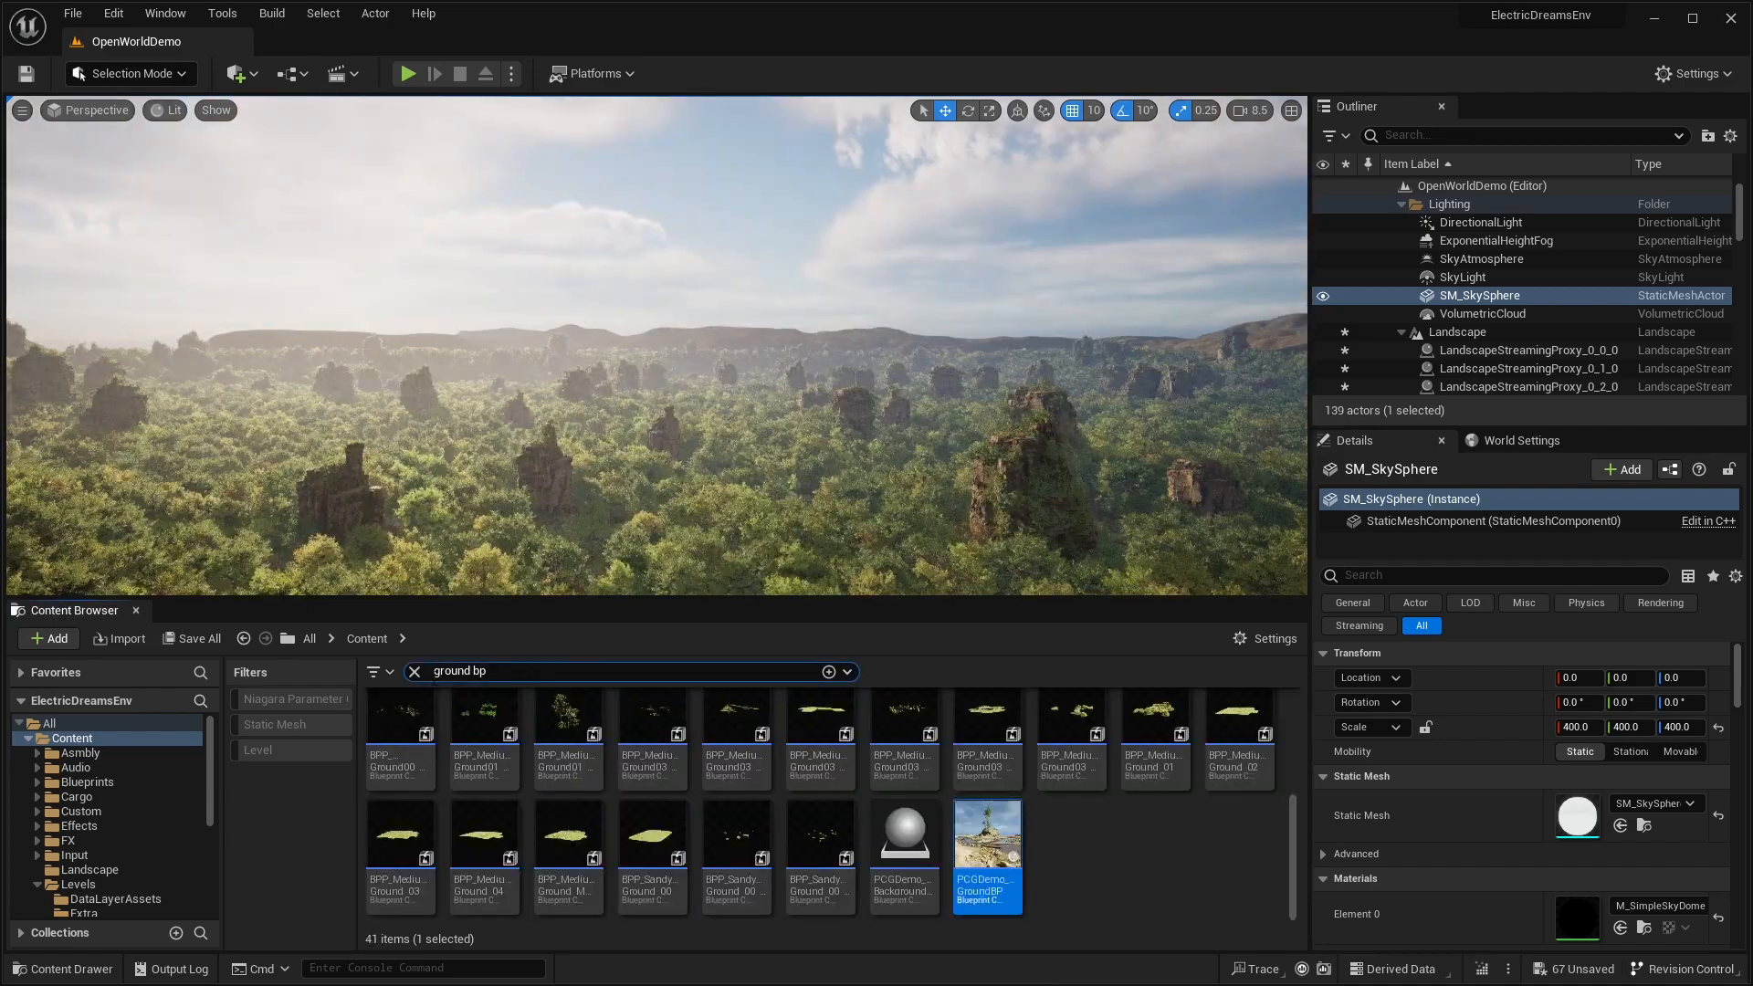
left_click(415, 672)
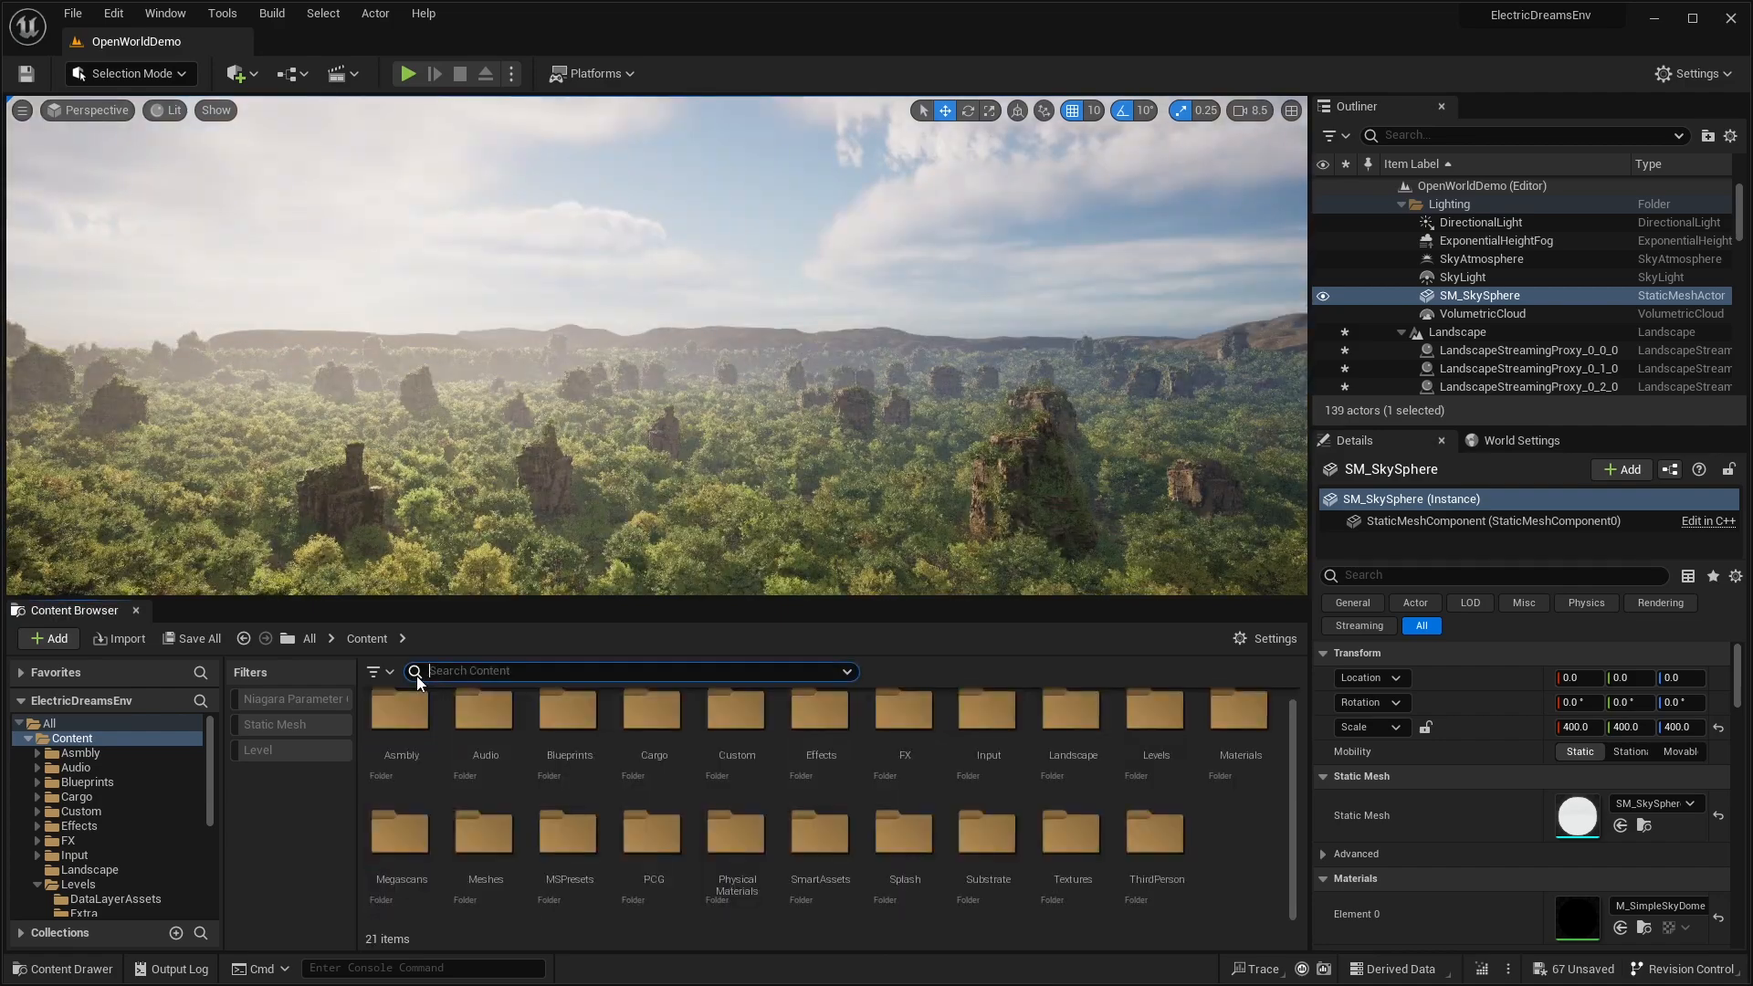
type("ditch bp")
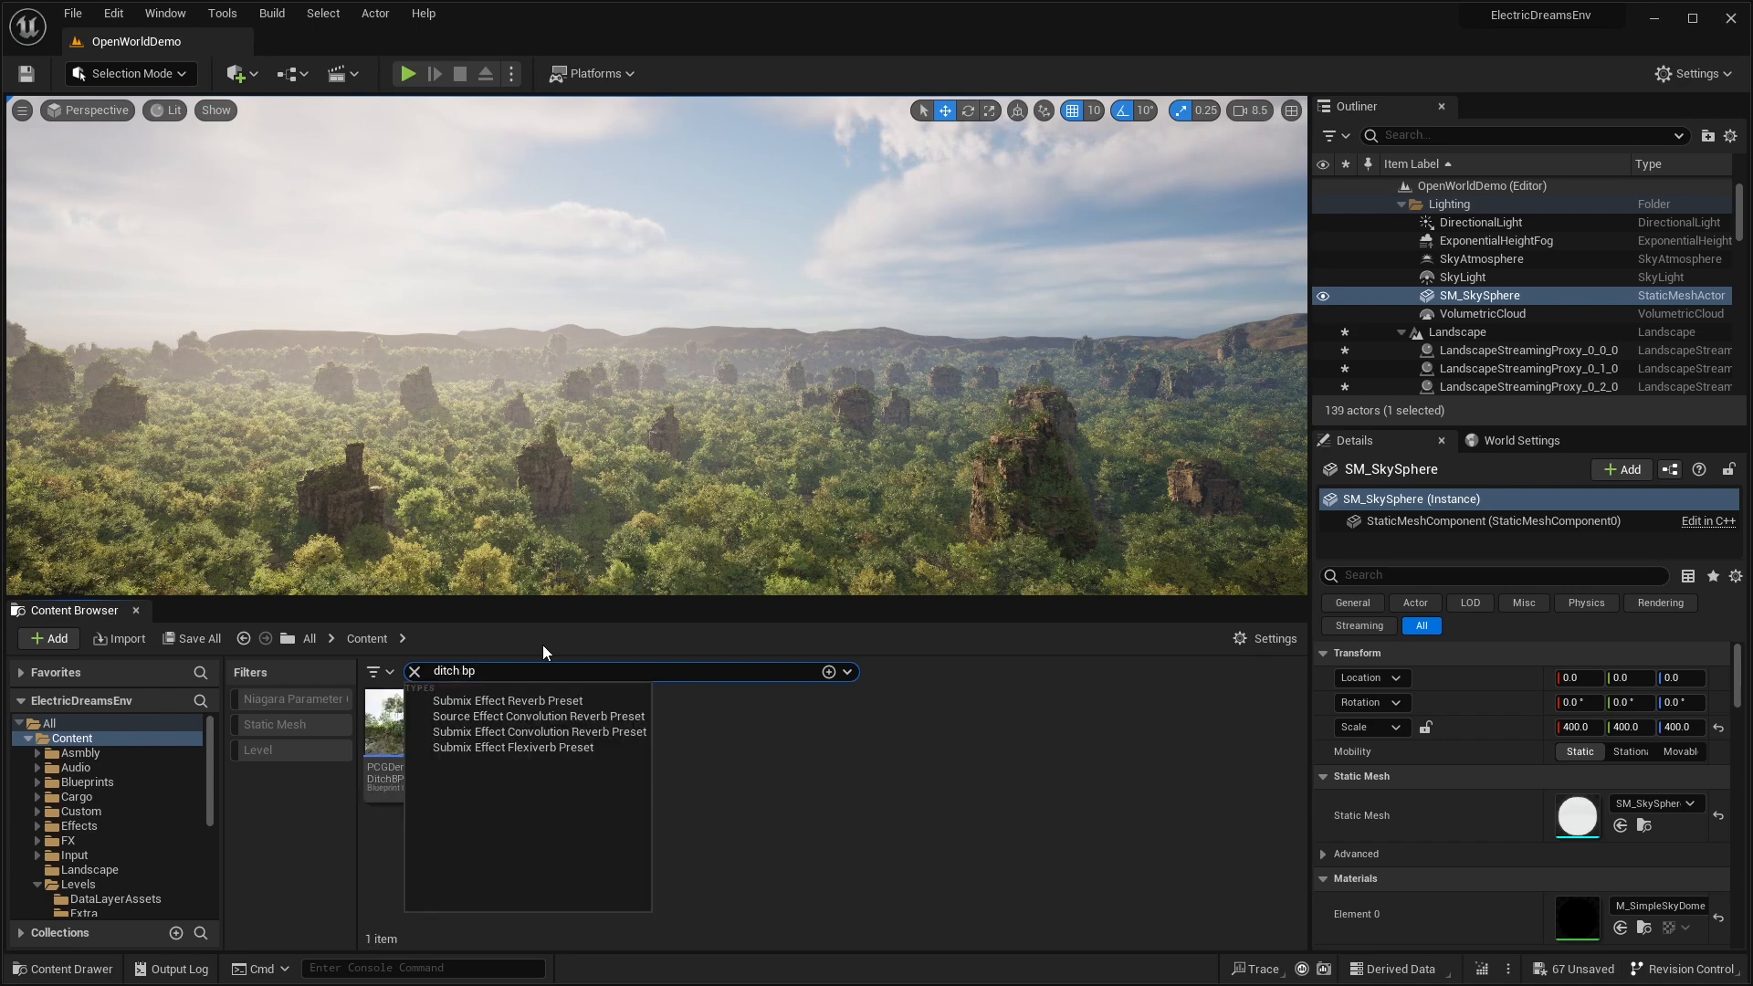
left_click_drag(398, 731, 723, 462)
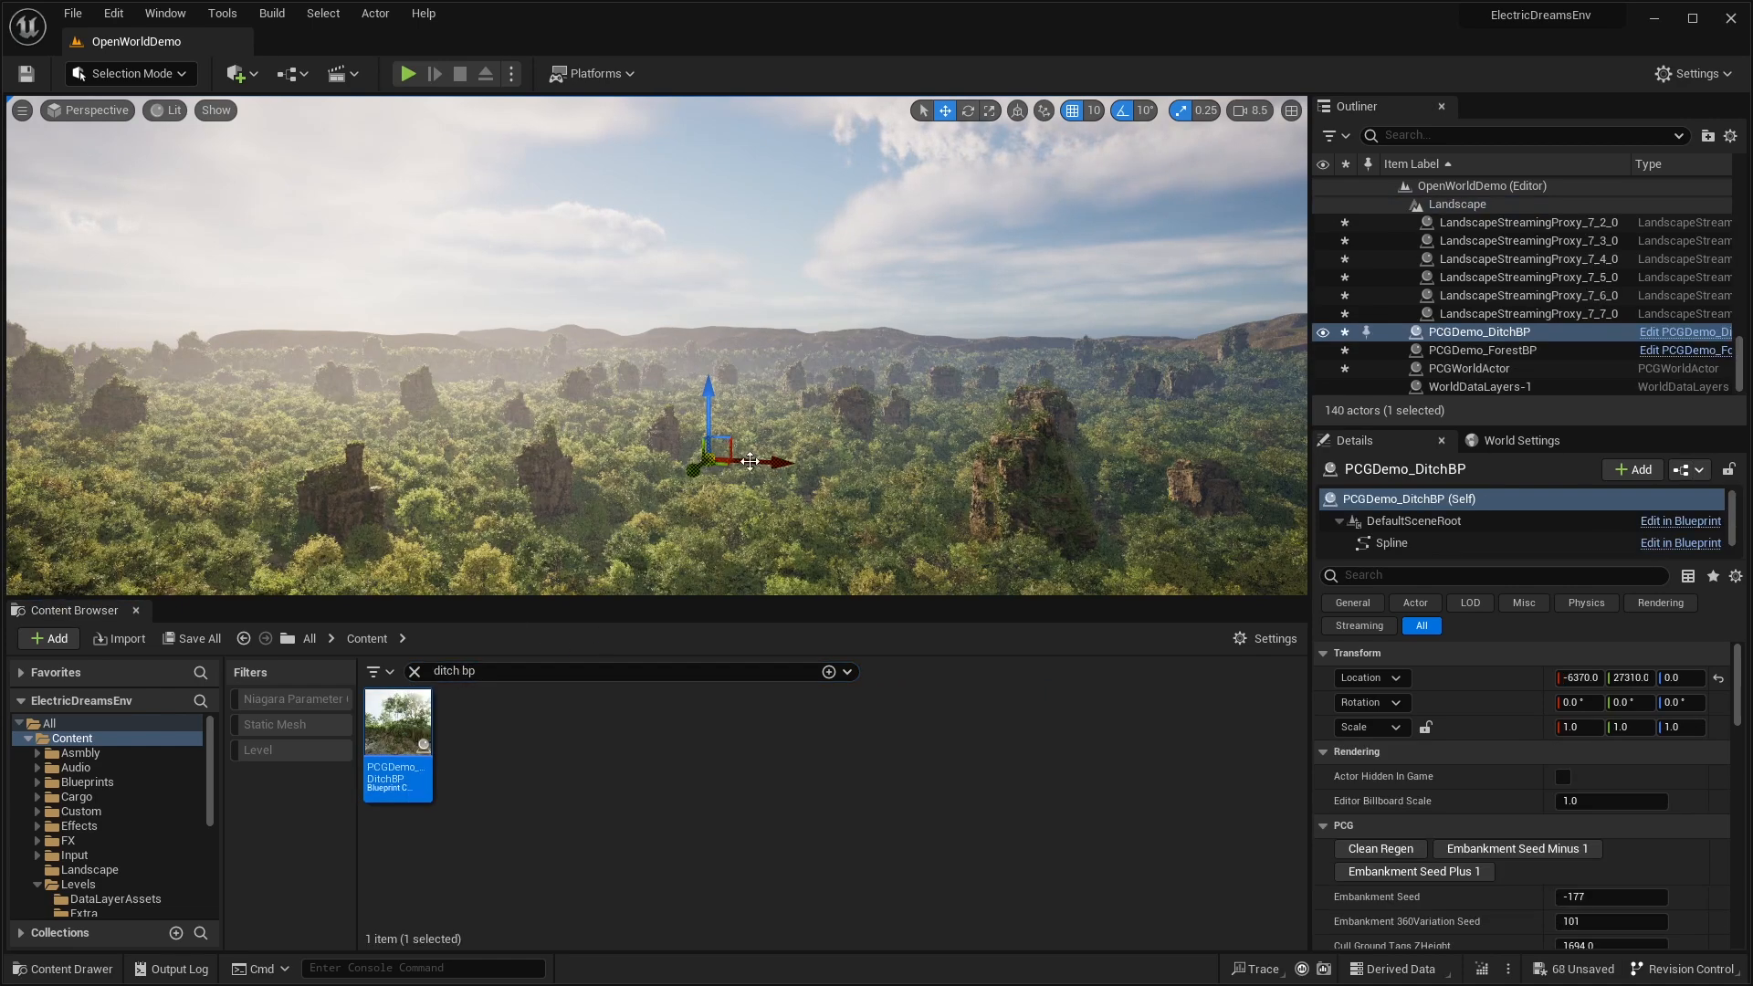
Focus on the PCGDemo_DitchBP actor and examine the forest clearing around it
key("f")
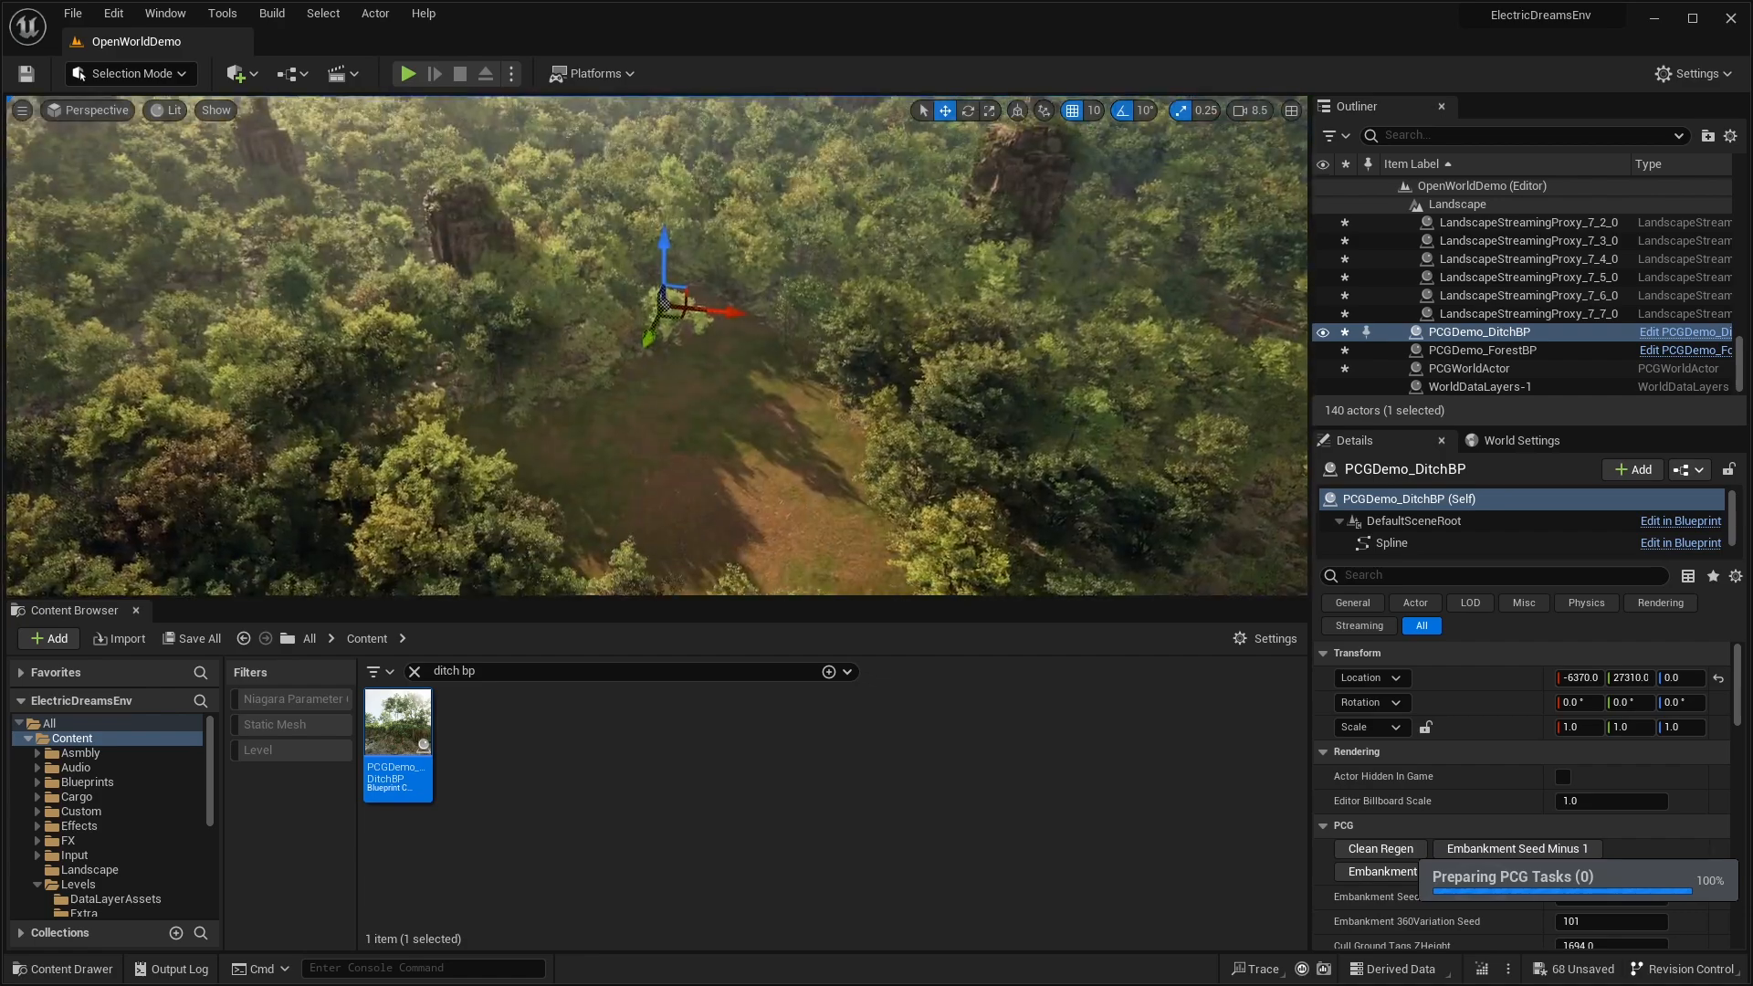
right_click_drag(657, 345, 658, 493)
scroll(657, 346, "down", 6)
left_click(772, 419)
right_click_drag(657, 345, 698, 382)
left_click_drag(724, 417, 765, 393)
left_click(768, 454)
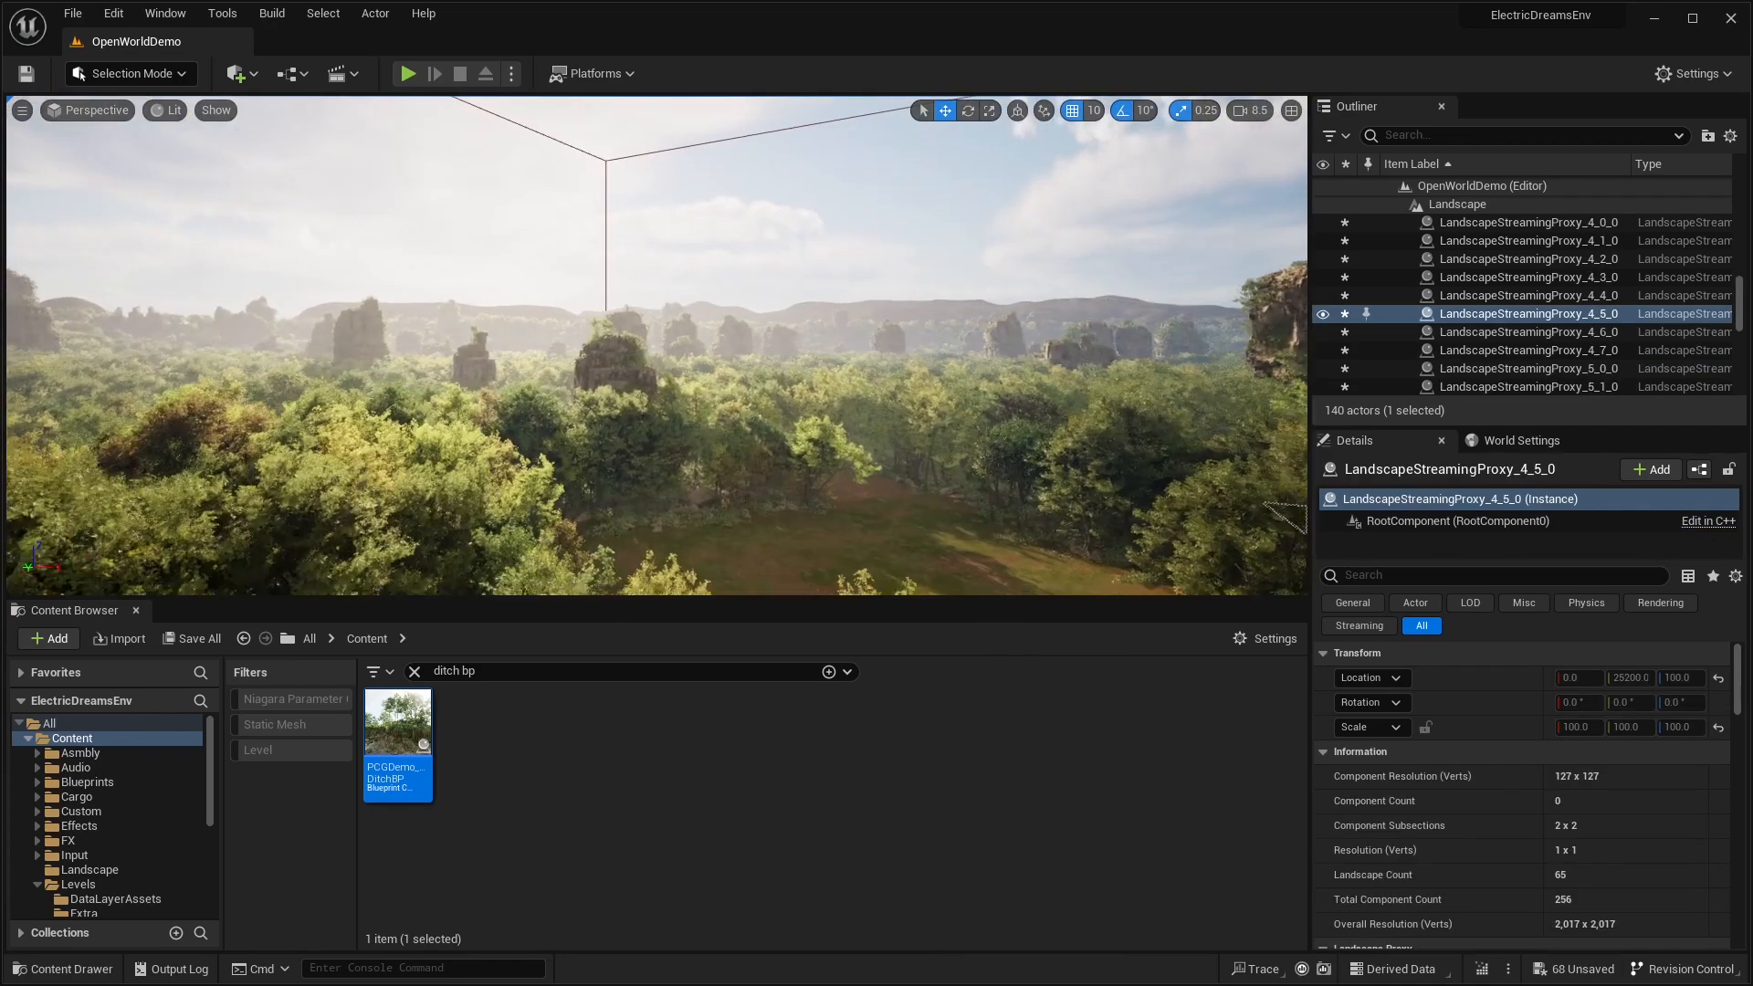
Open the Cargo/Actors folder and place a large BP_KB3D_SHA castle building blueprint in the forest clearing
left_click(107, 799)
left_click(413, 671)
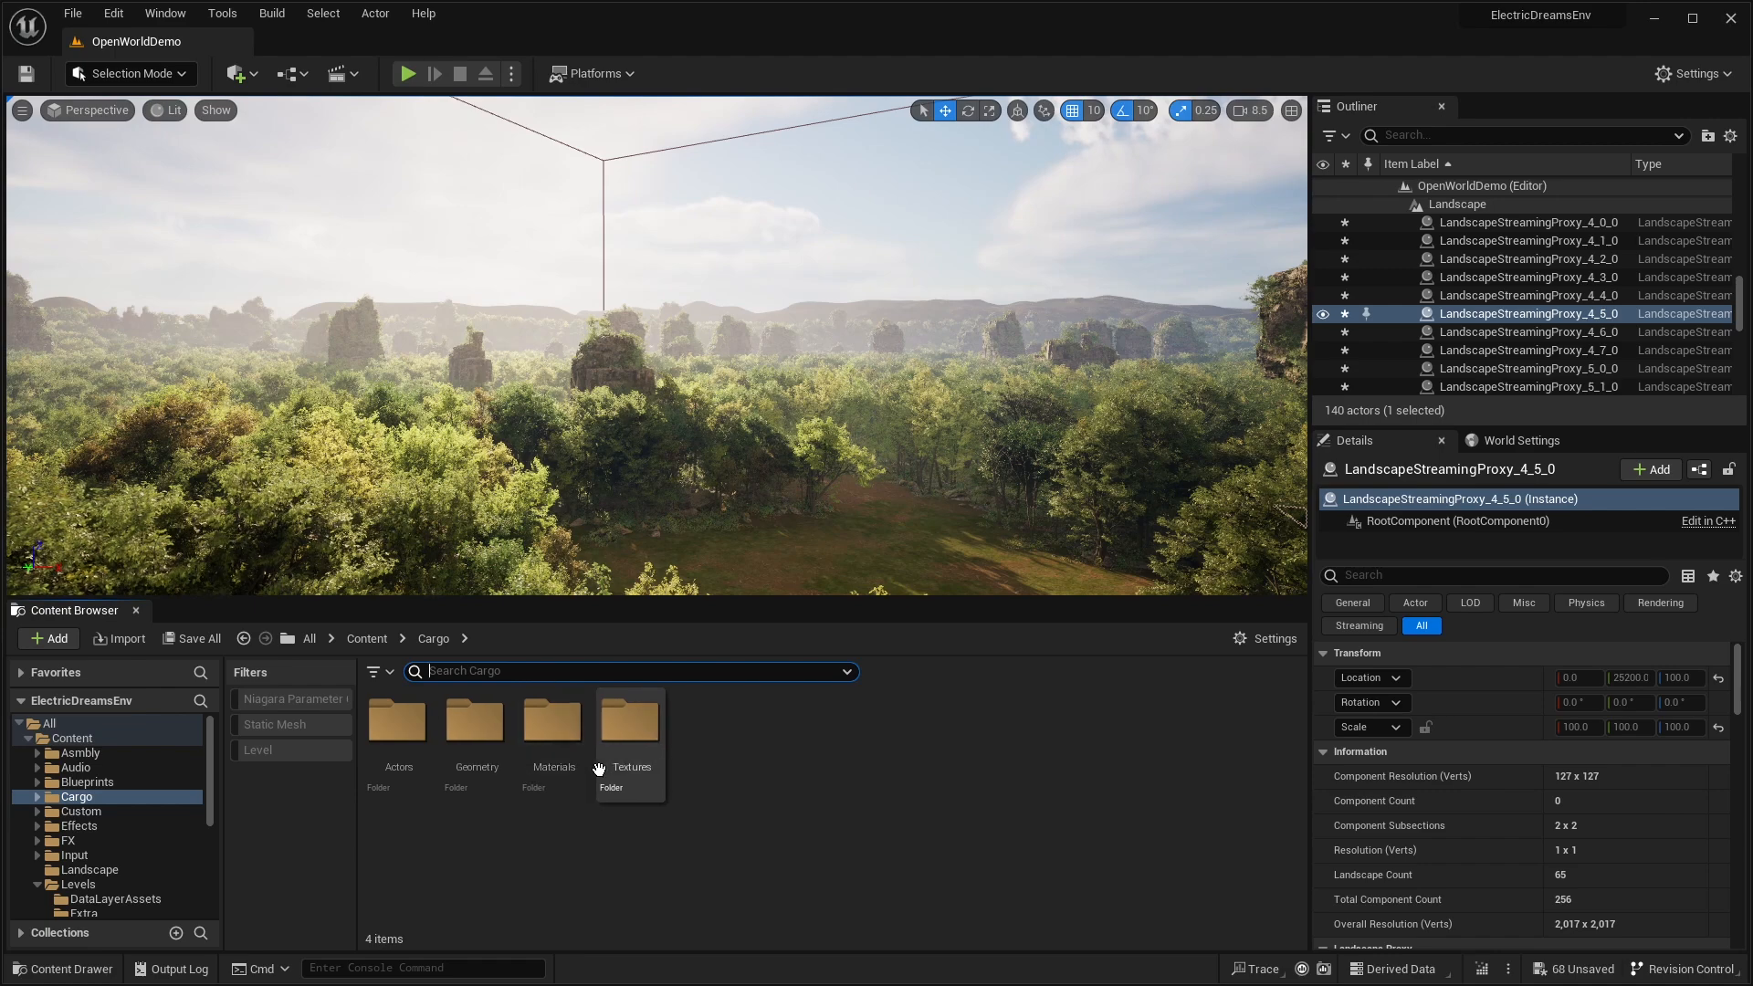
right_click_drag(563, 575, 563, 703)
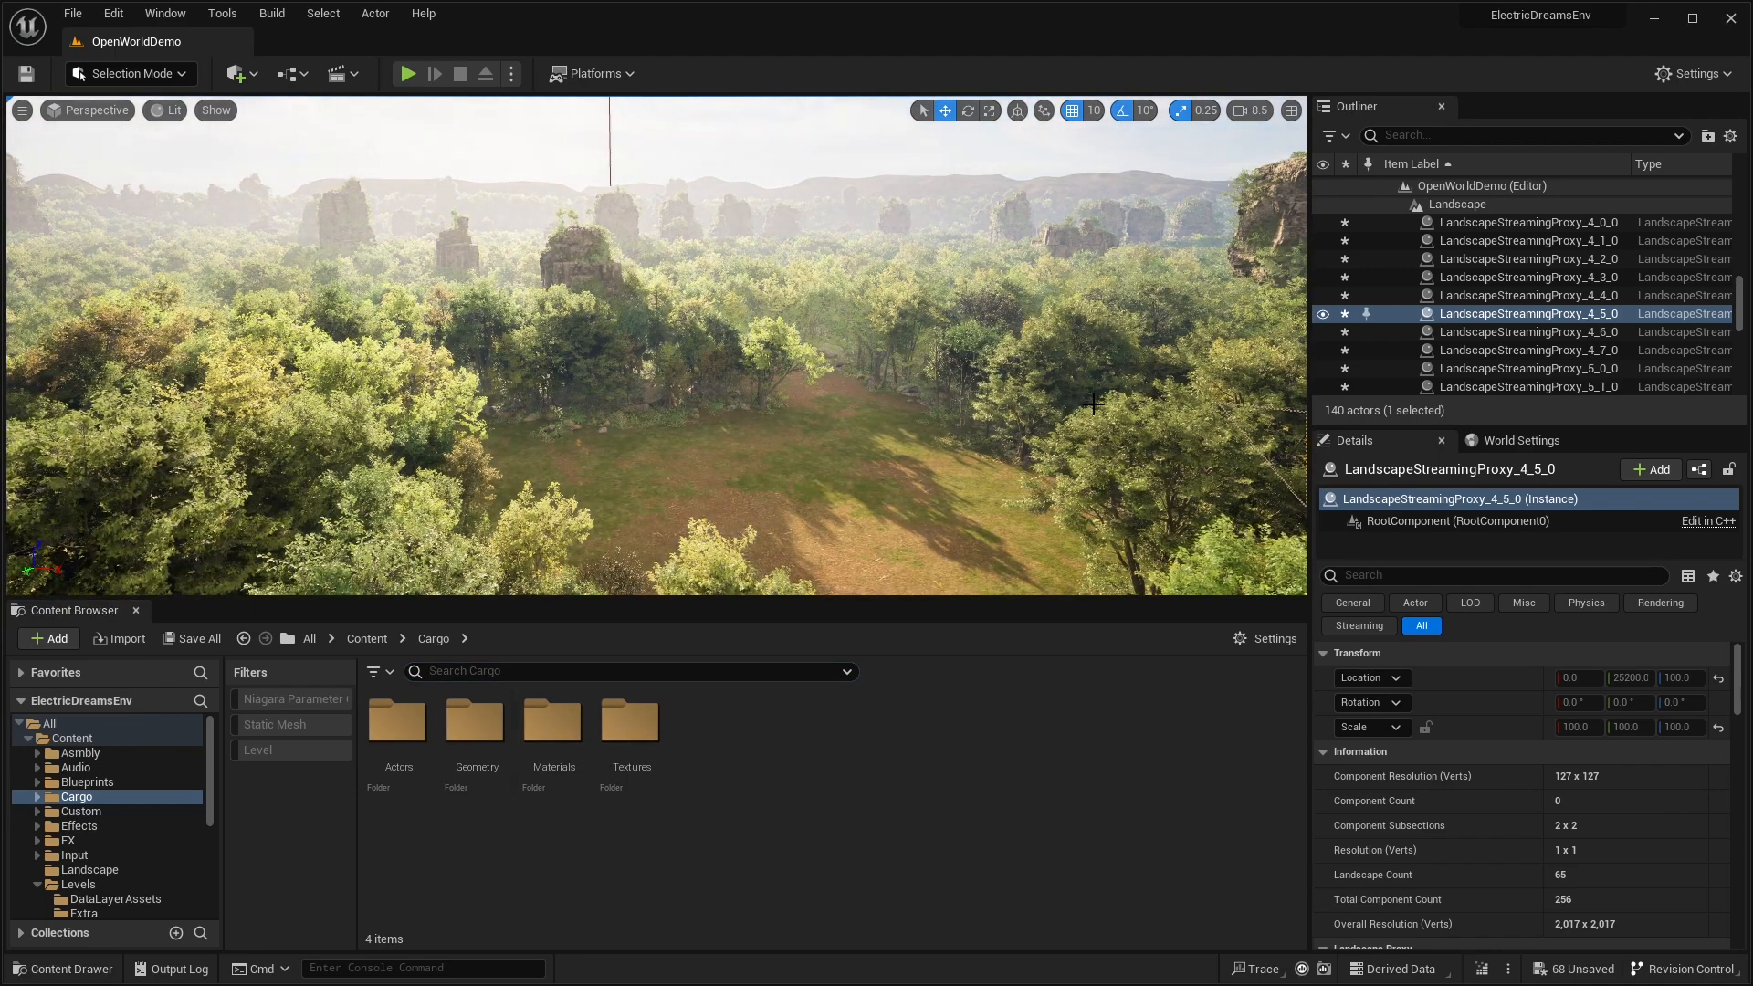
double_click(398, 721)
left_click_drag(652, 721, 842, 467)
mouse_move(843, 467)
right_mouse_down()
mouse_move(842, 384)
mouse_move(826, 497)
right_mouse_up()
Select the PCGDemo_DitchBP actor and frame its spline in front of the castle for editing
key("e")
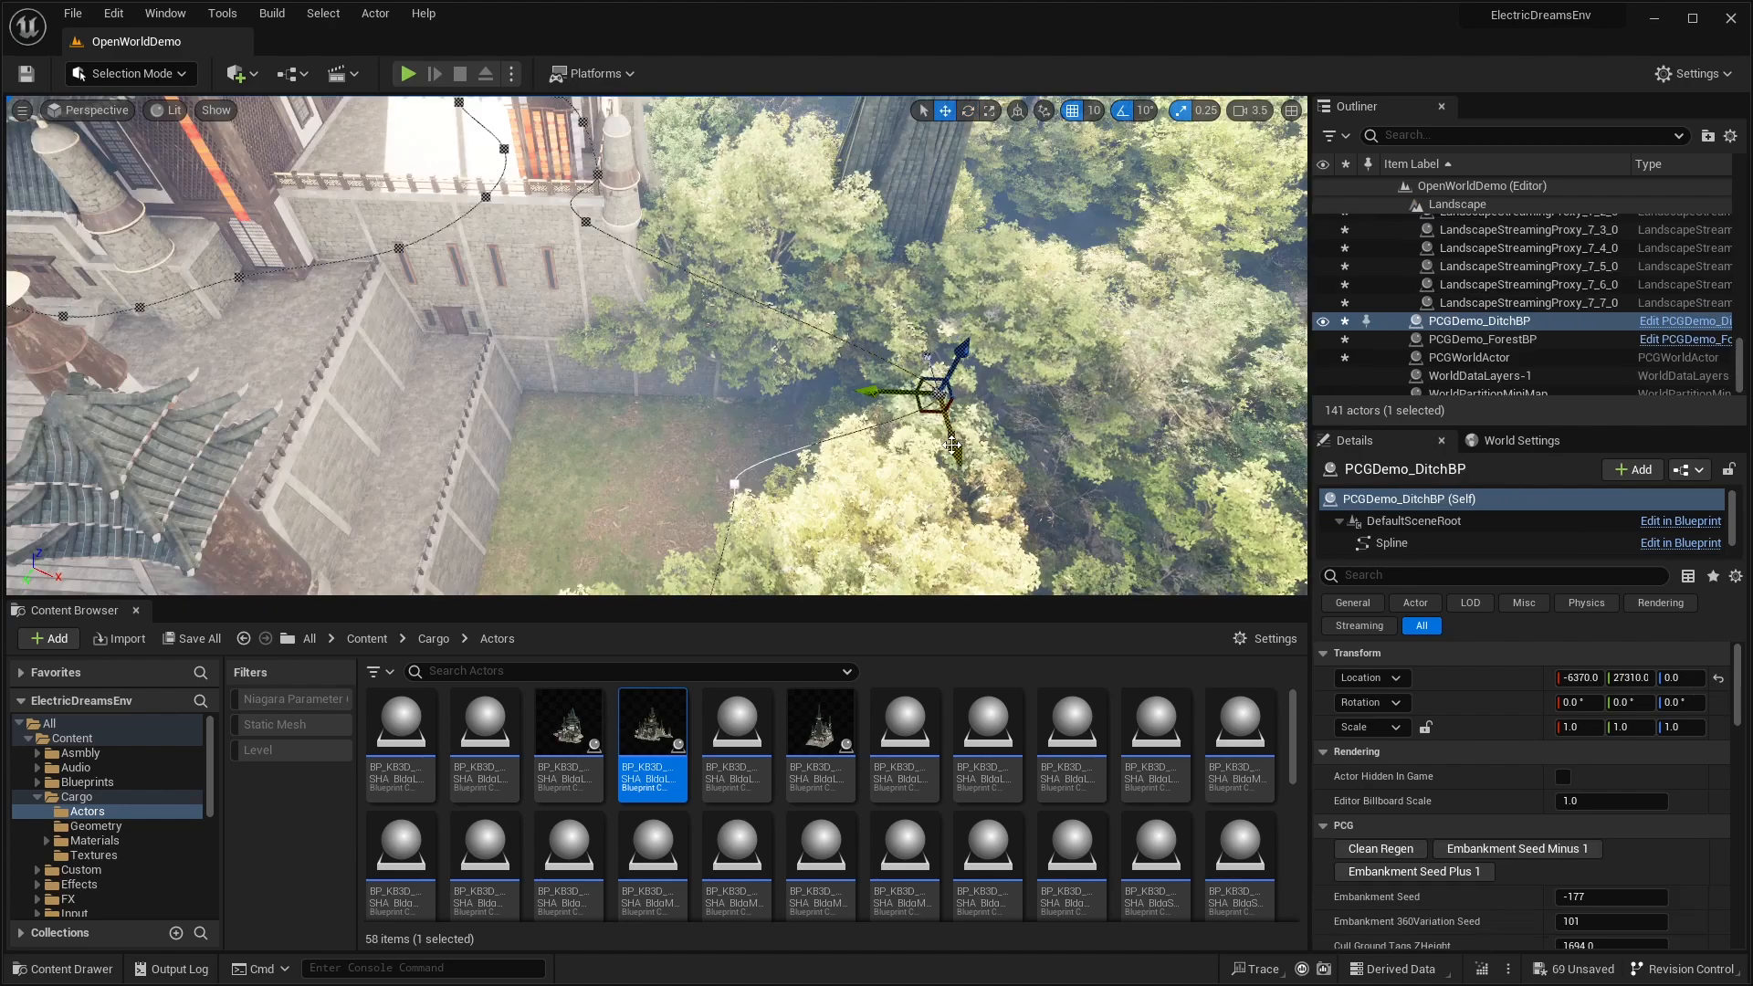
left_click(943, 442)
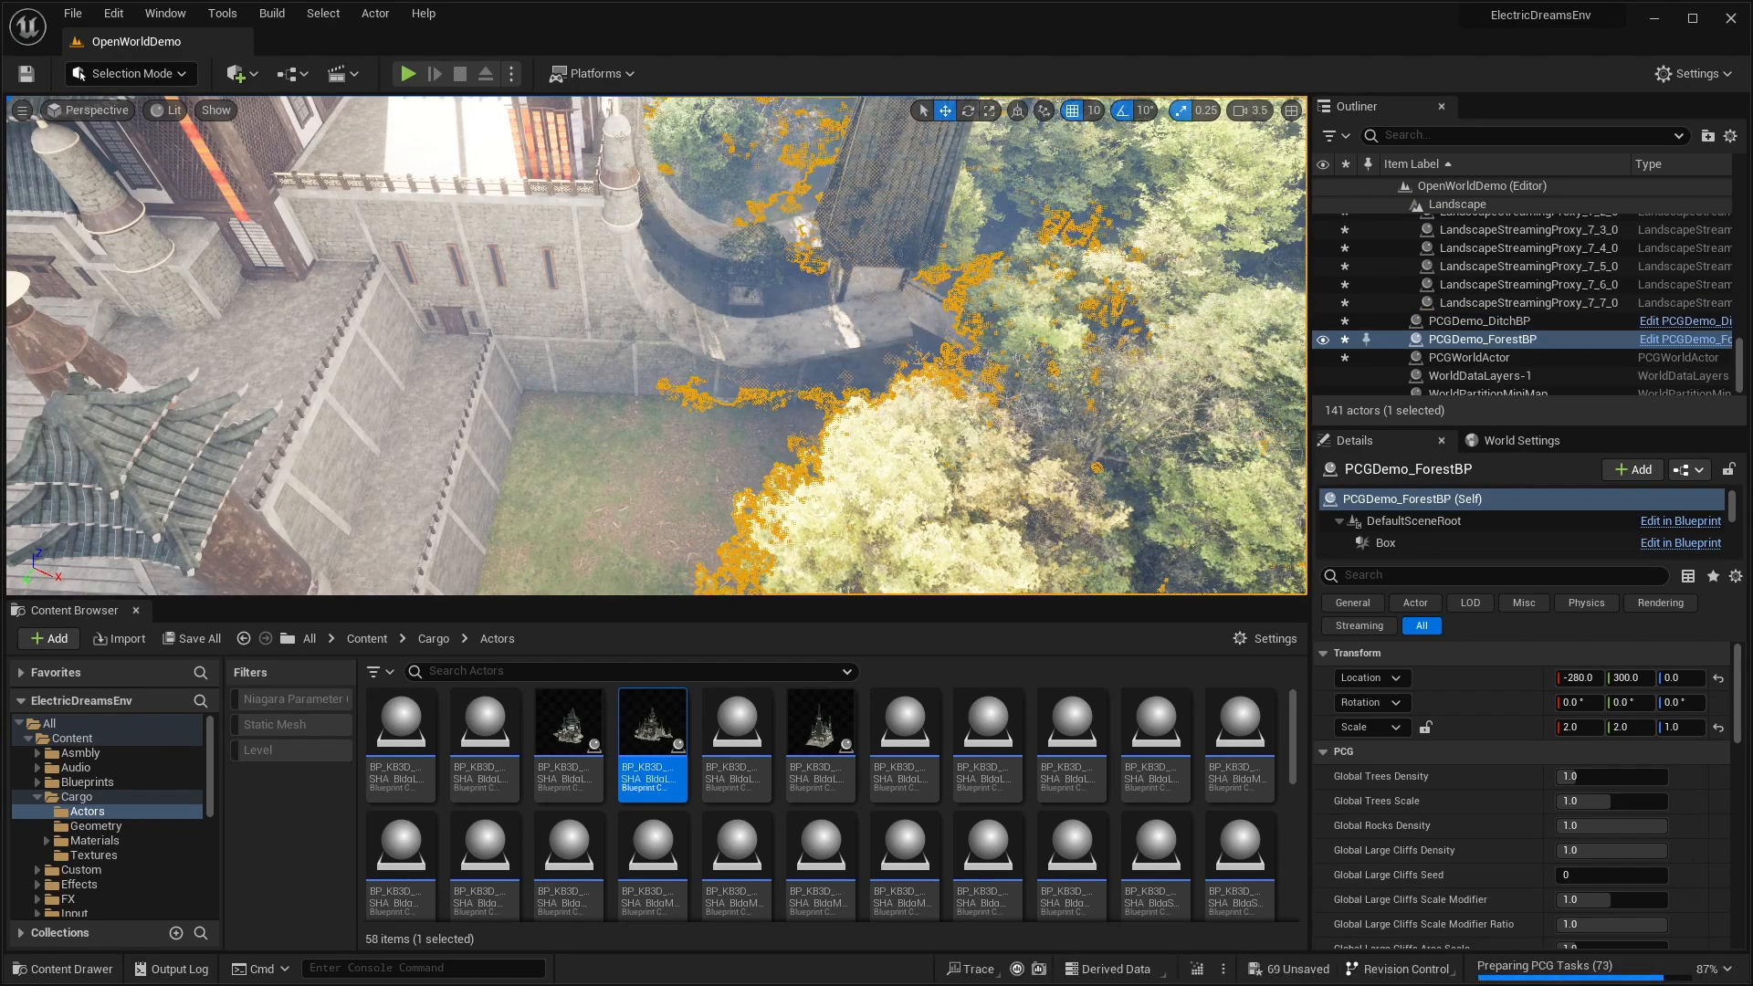
right_click_drag(943, 442, 943, 442)
left_click(1510, 321)
right_click_drag(658, 487, 659, 486)
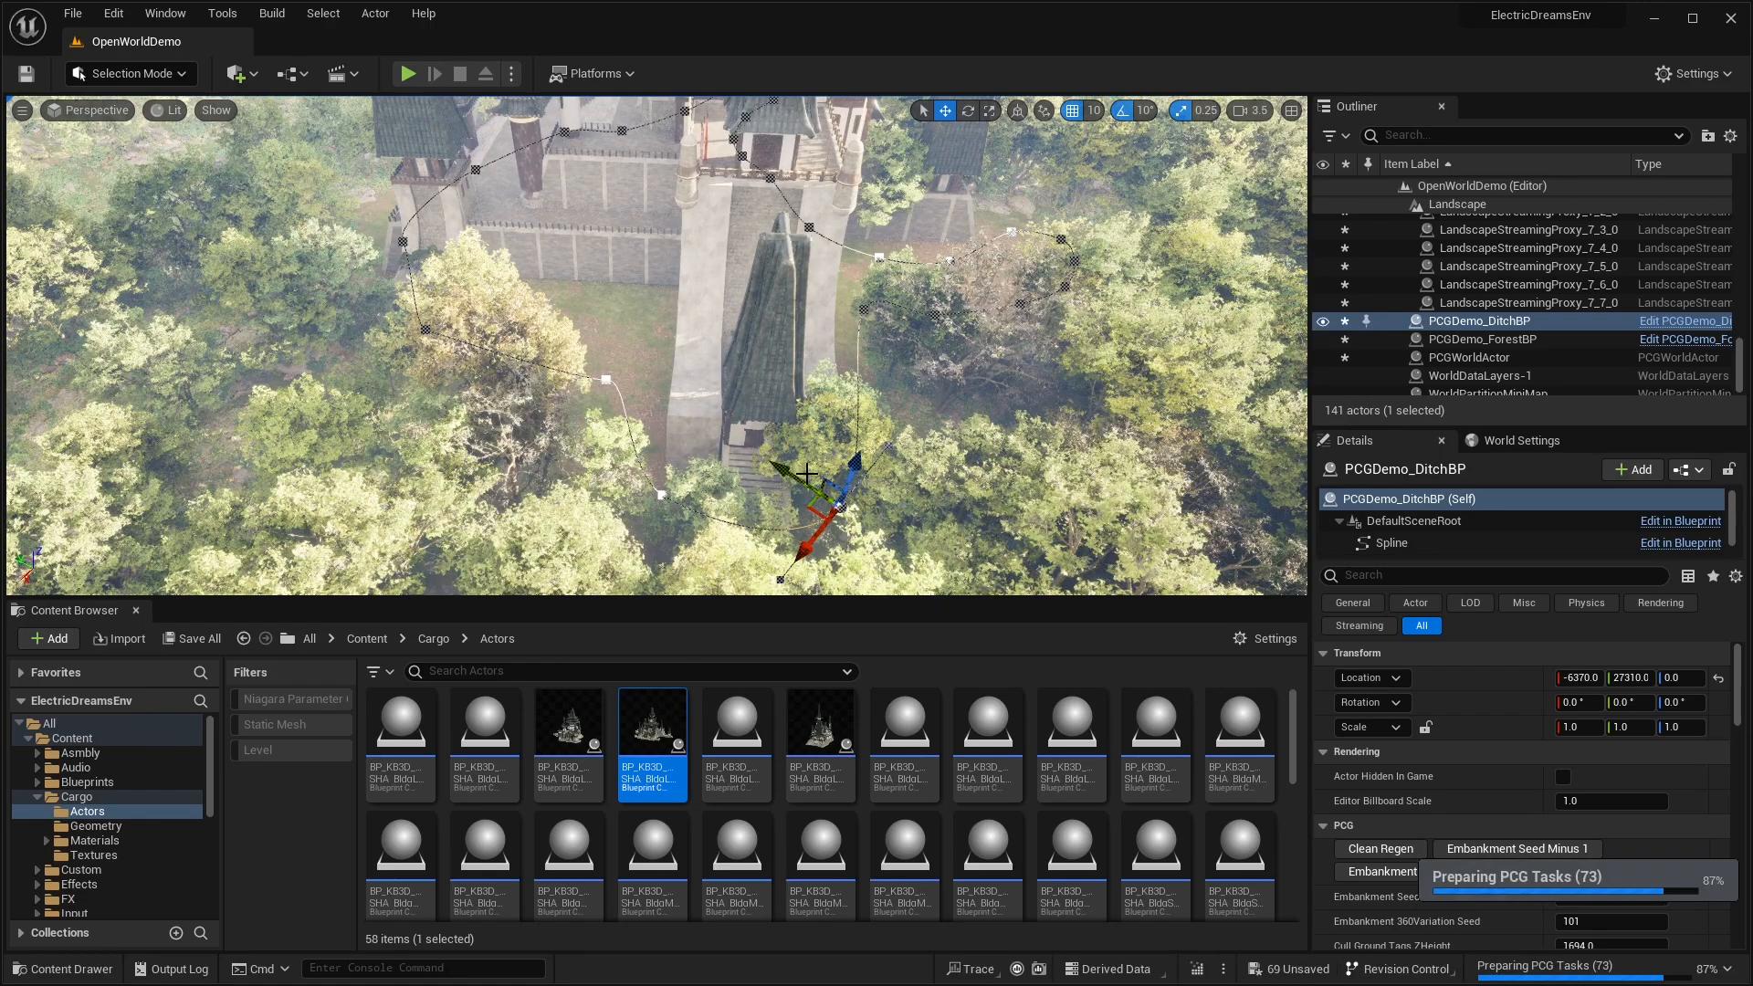
right_click_drag(814, 339, 812, 352)
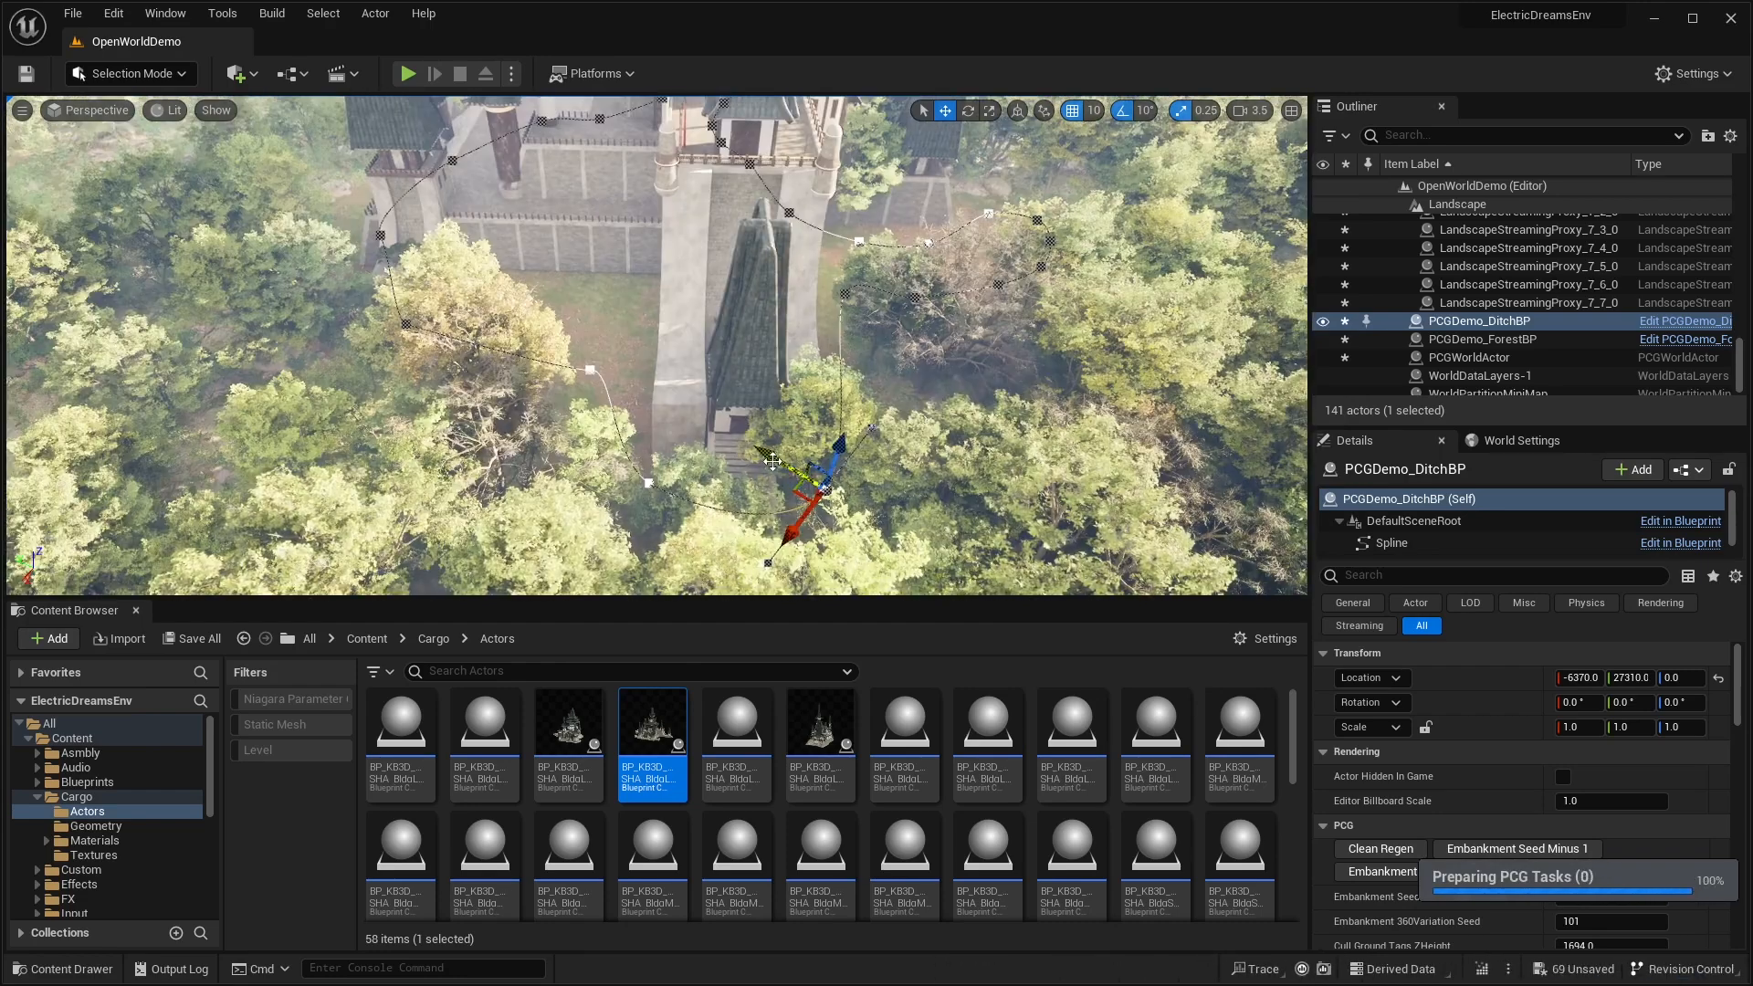